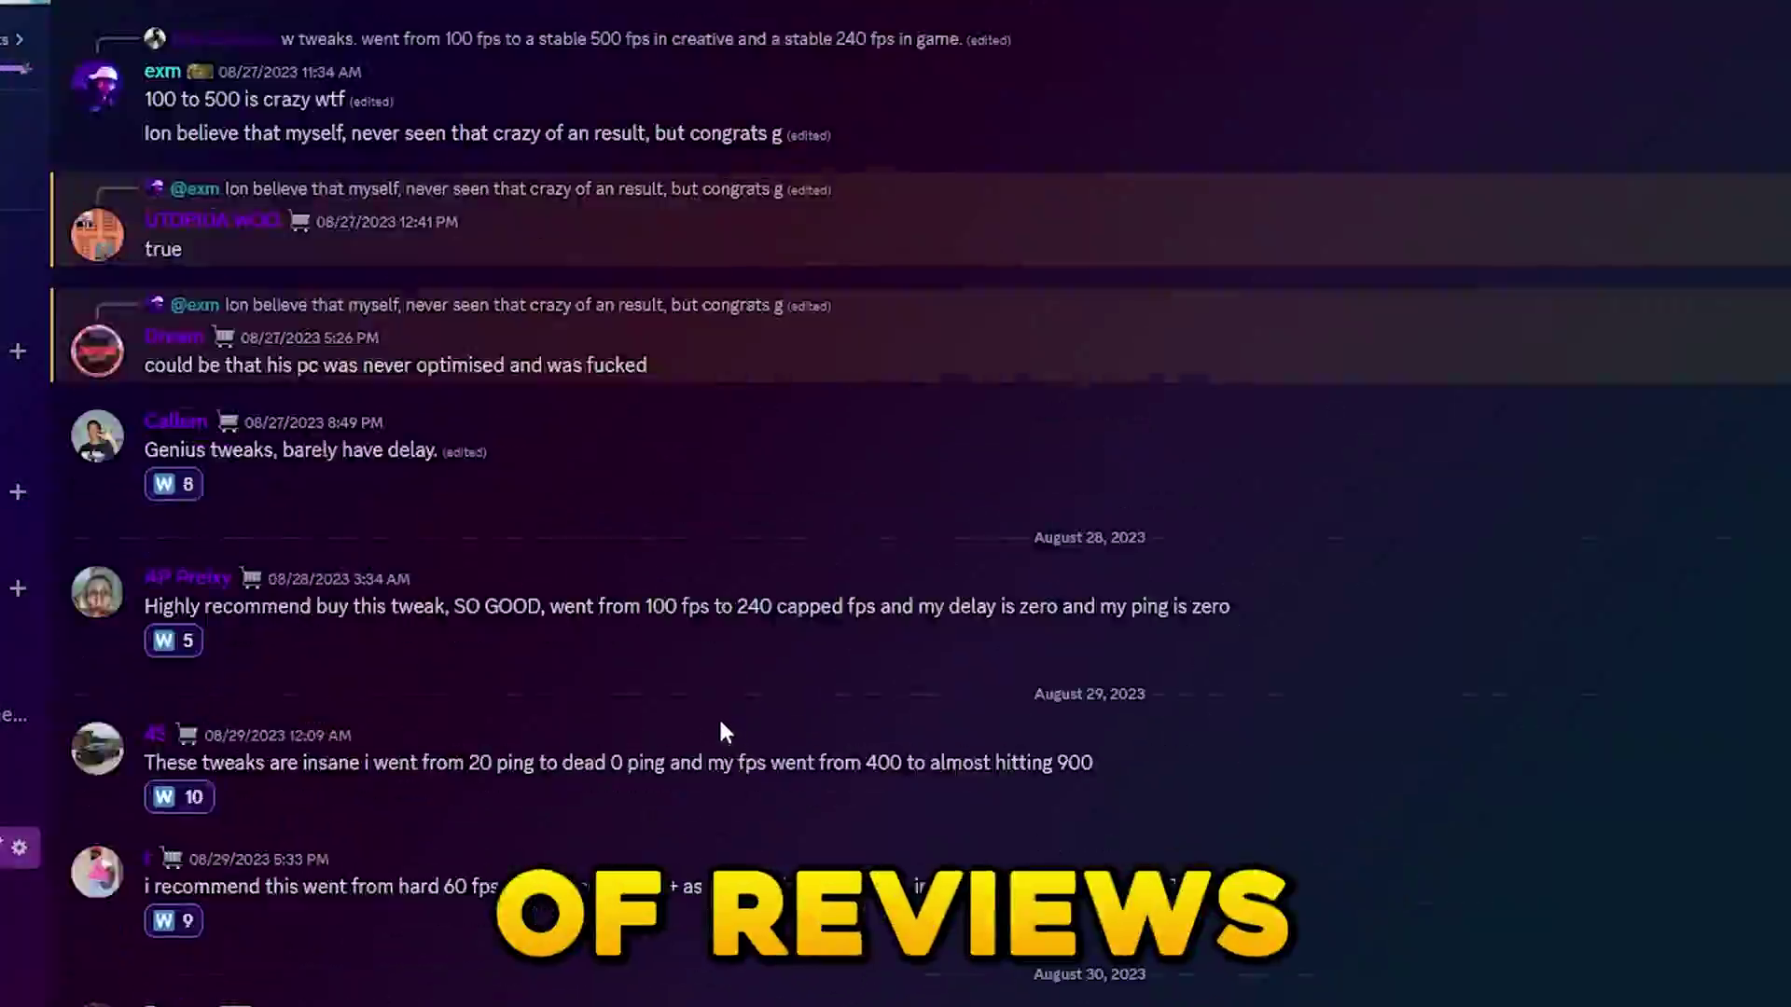
Step: Open the V1.07 pack's Google Drive link from free-tweaks and download the whole folder as a zip
scroll(723, 733, up, 20)
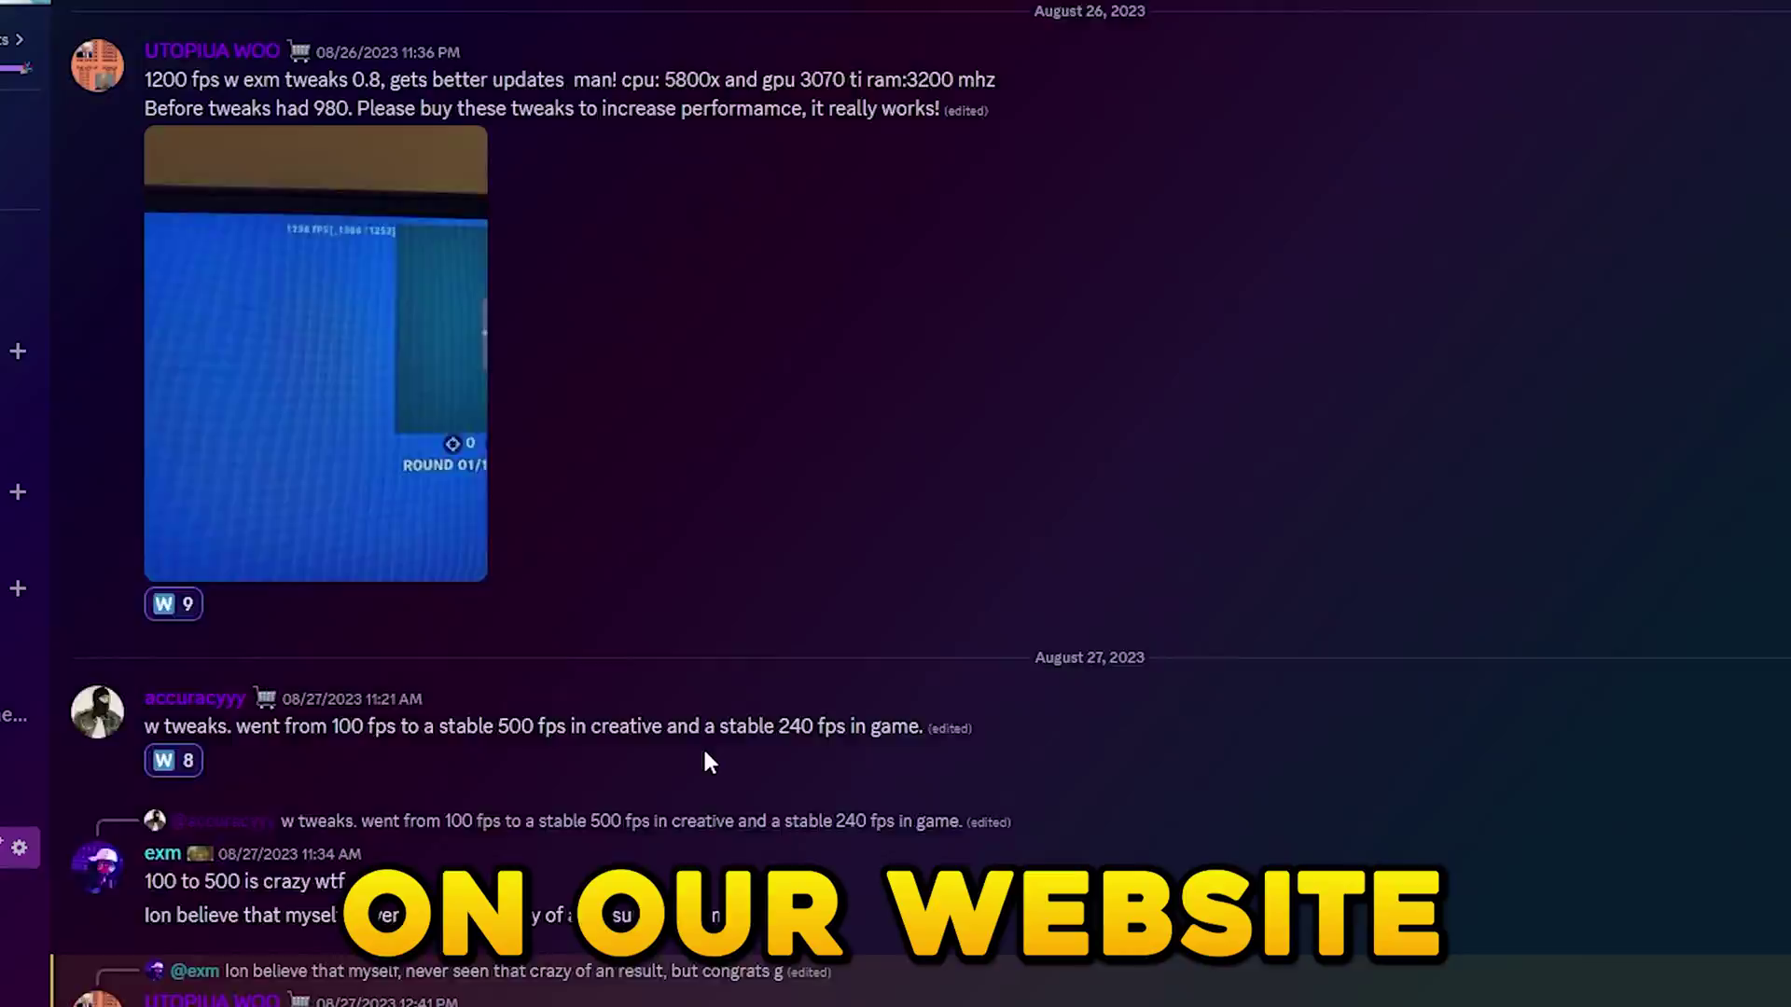
scroll(671, 804, up, 20)
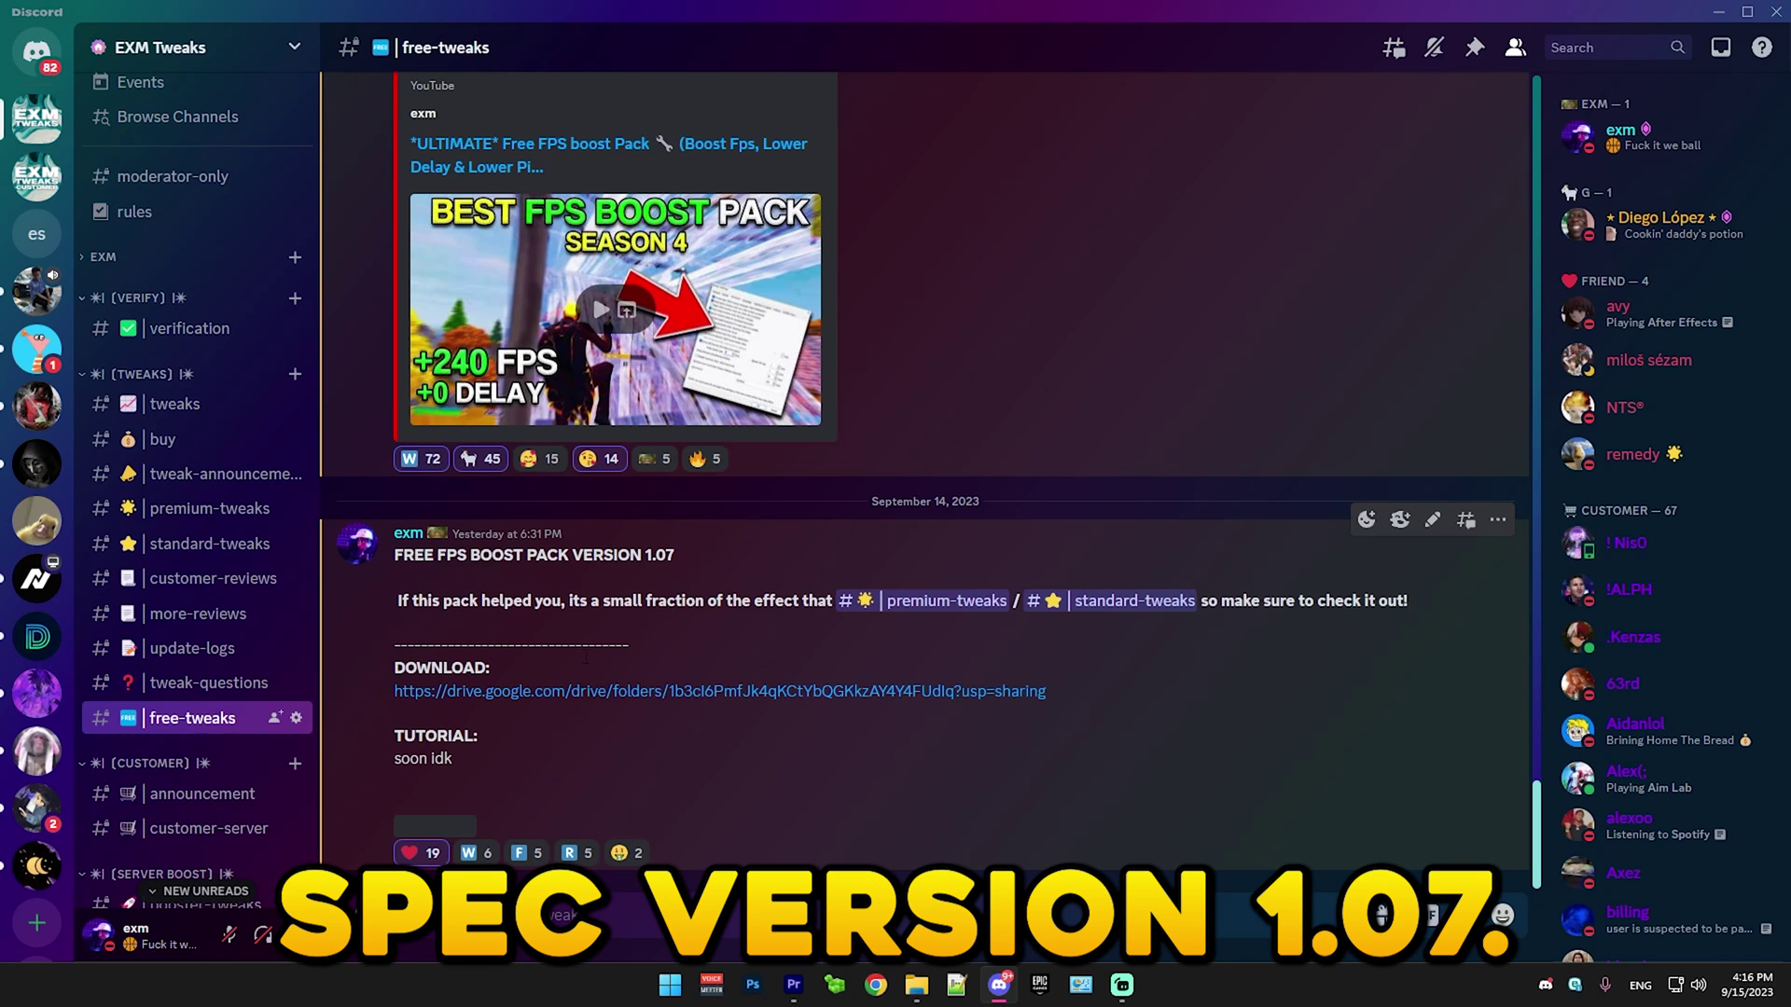
click(467, 692)
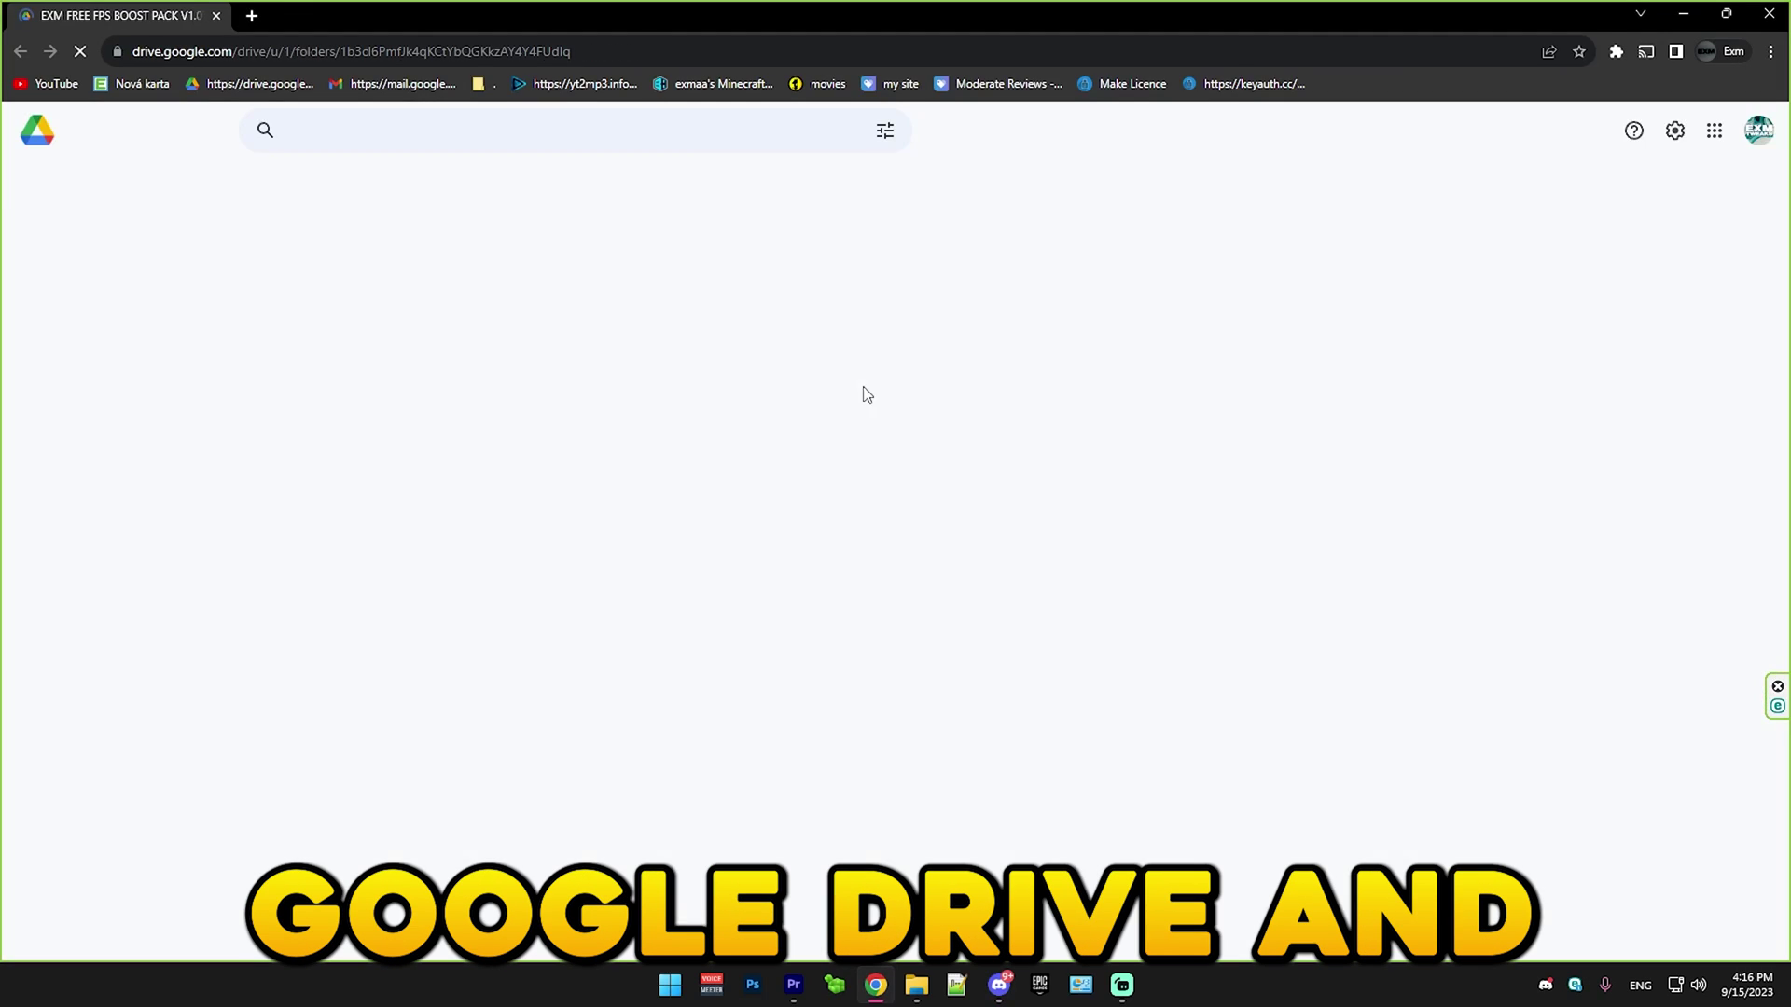
click(469, 179)
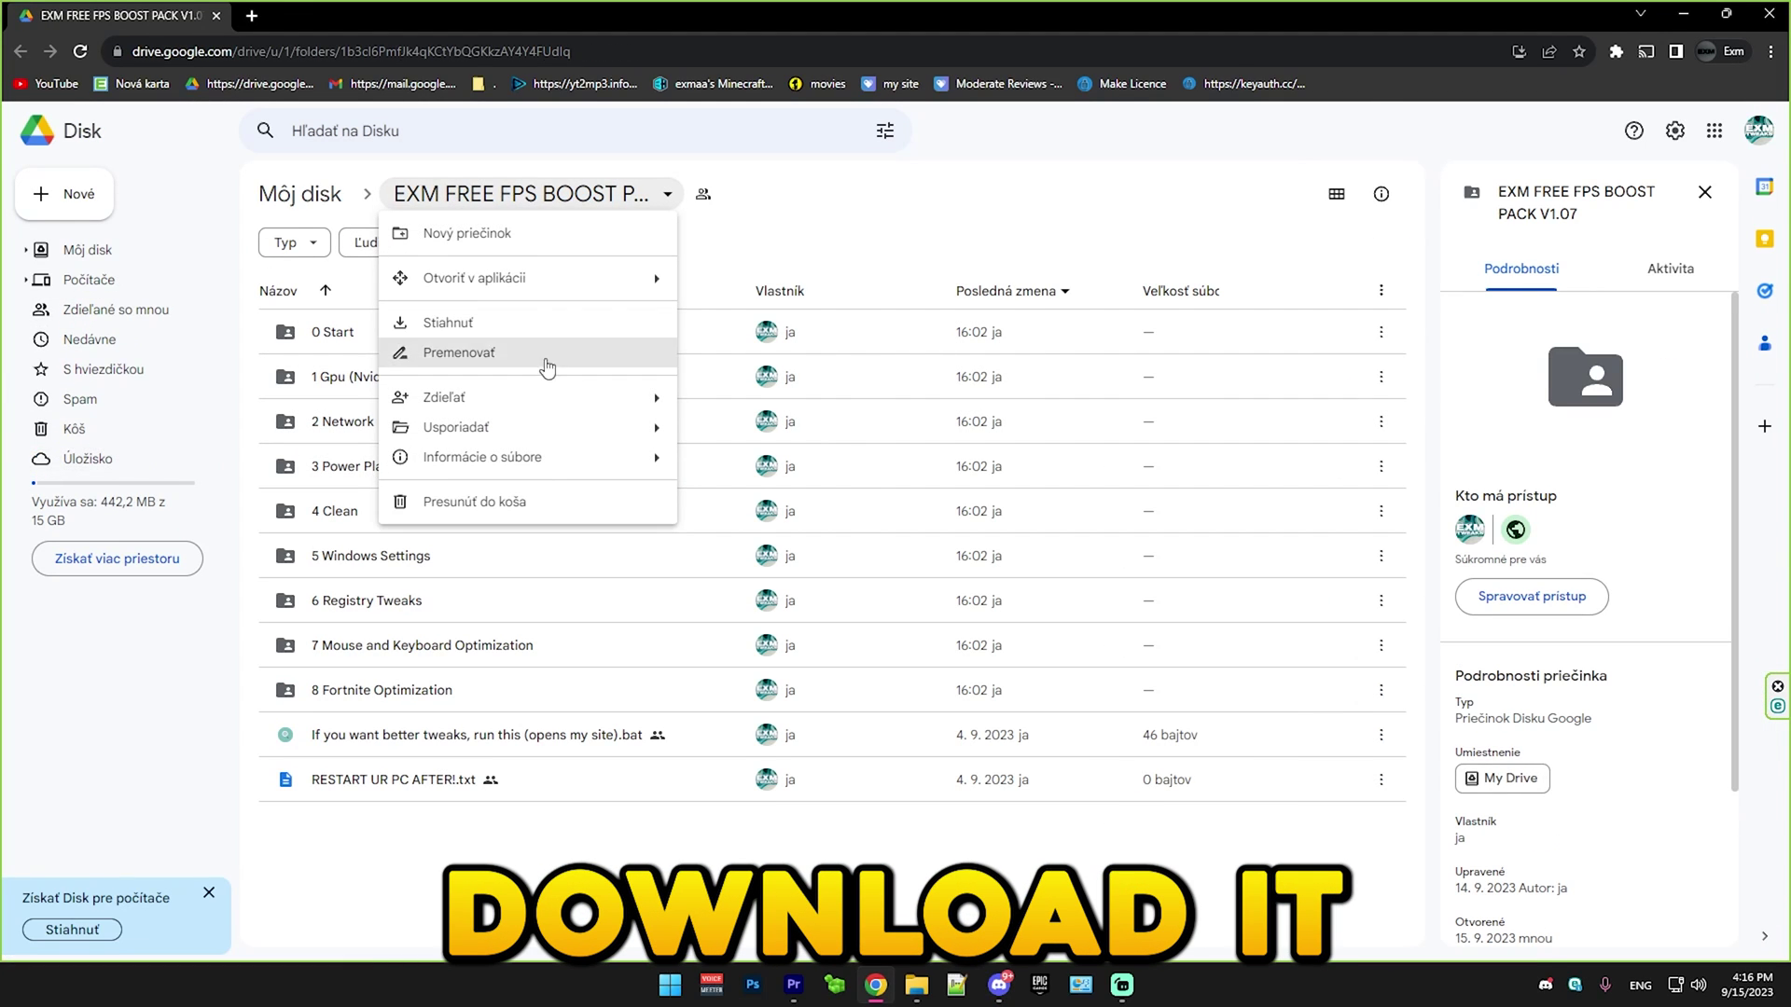
click(532, 320)
key(alt+Tab)
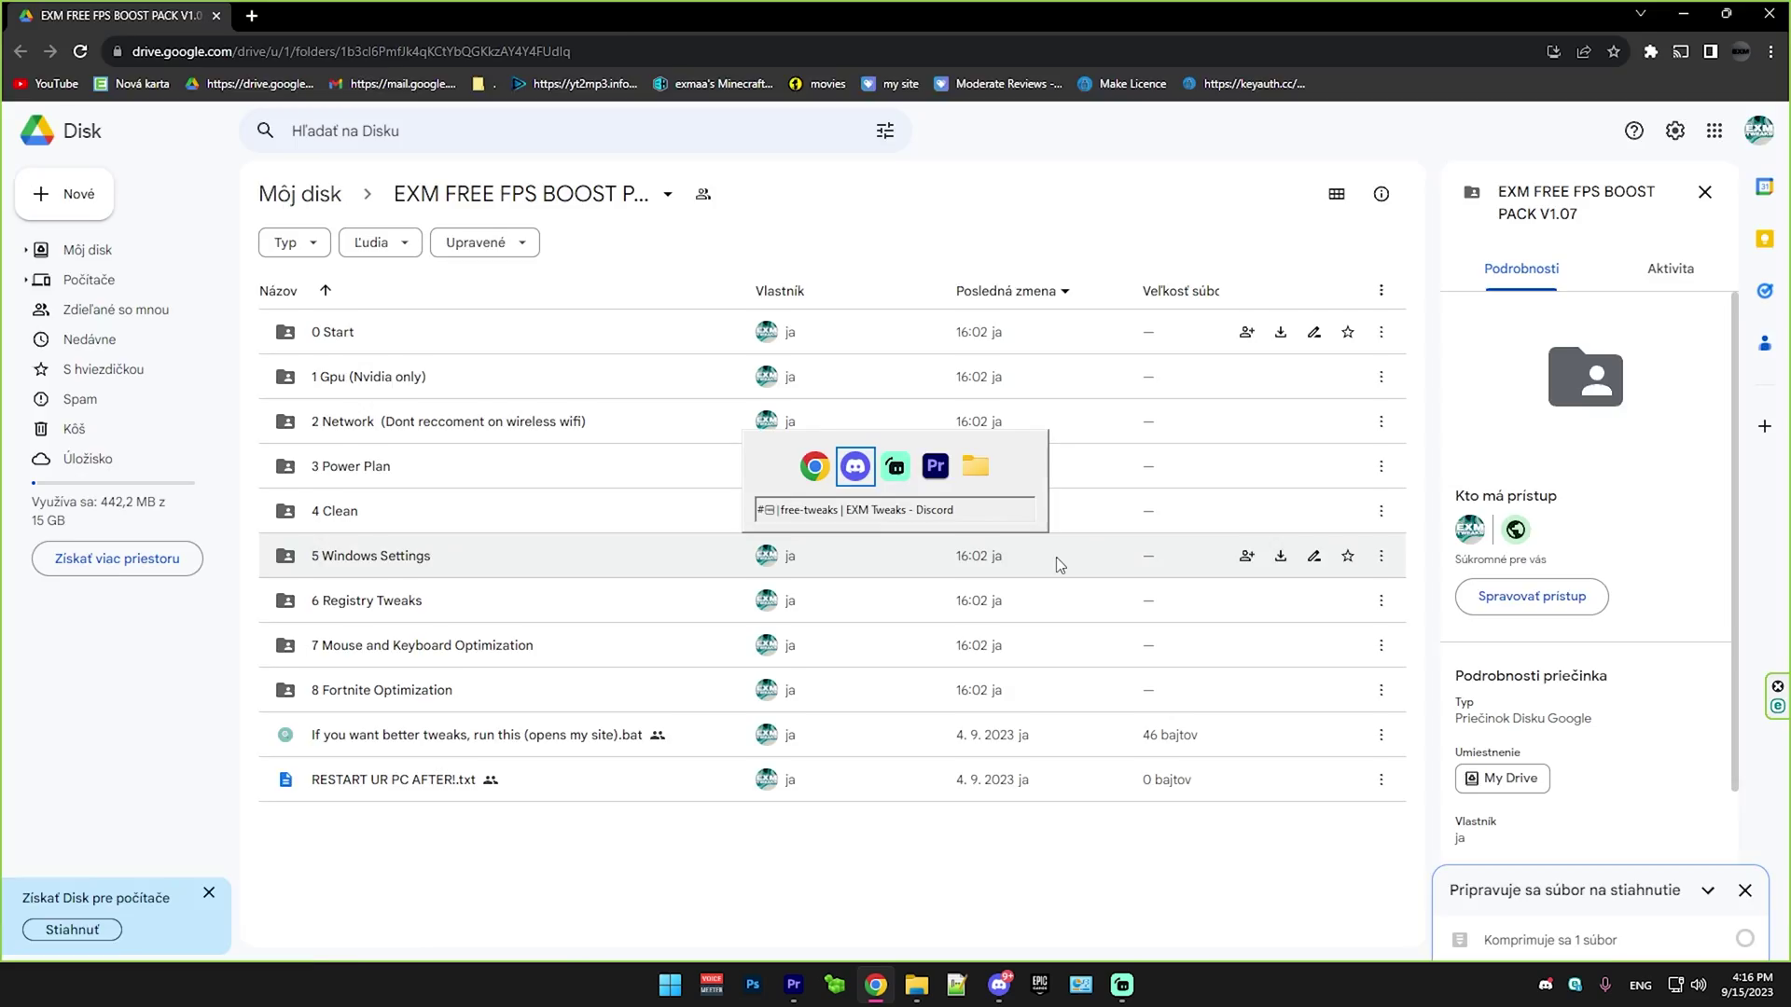
Step: Scroll through the older free FPS boost pack posts in the free-tweaks channel
scroll(656, 655, up, 6)
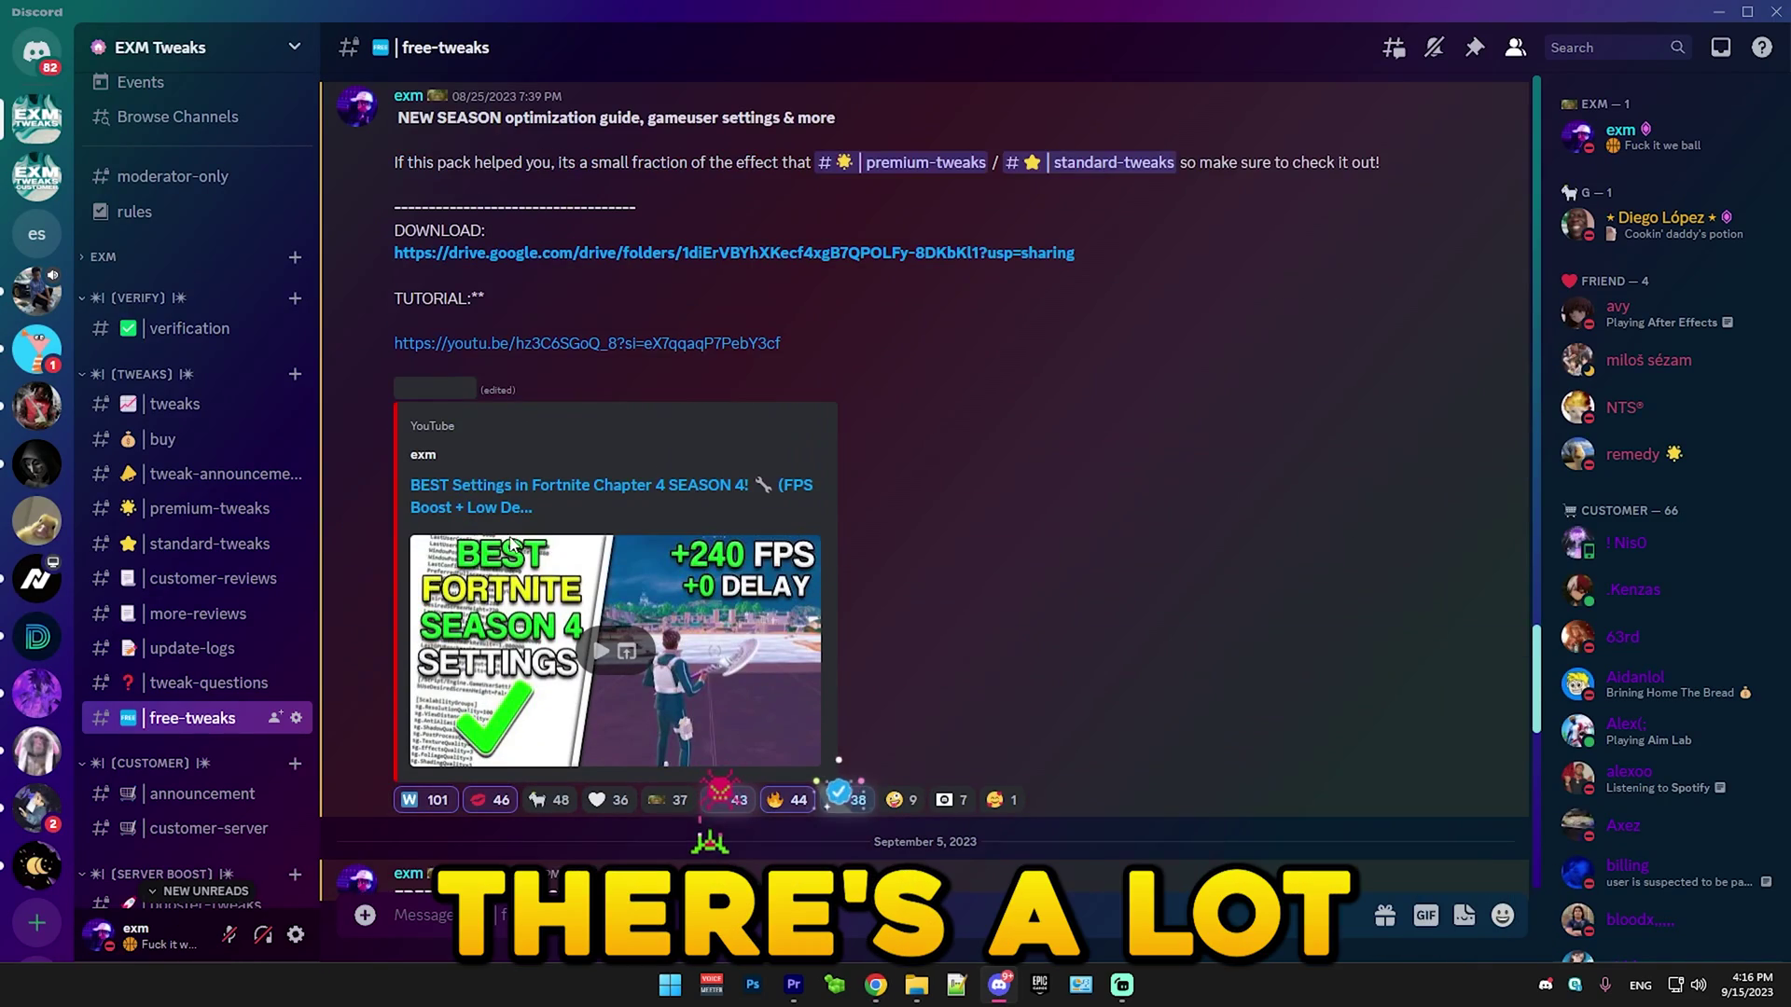
scroll(597, 817, up, 10)
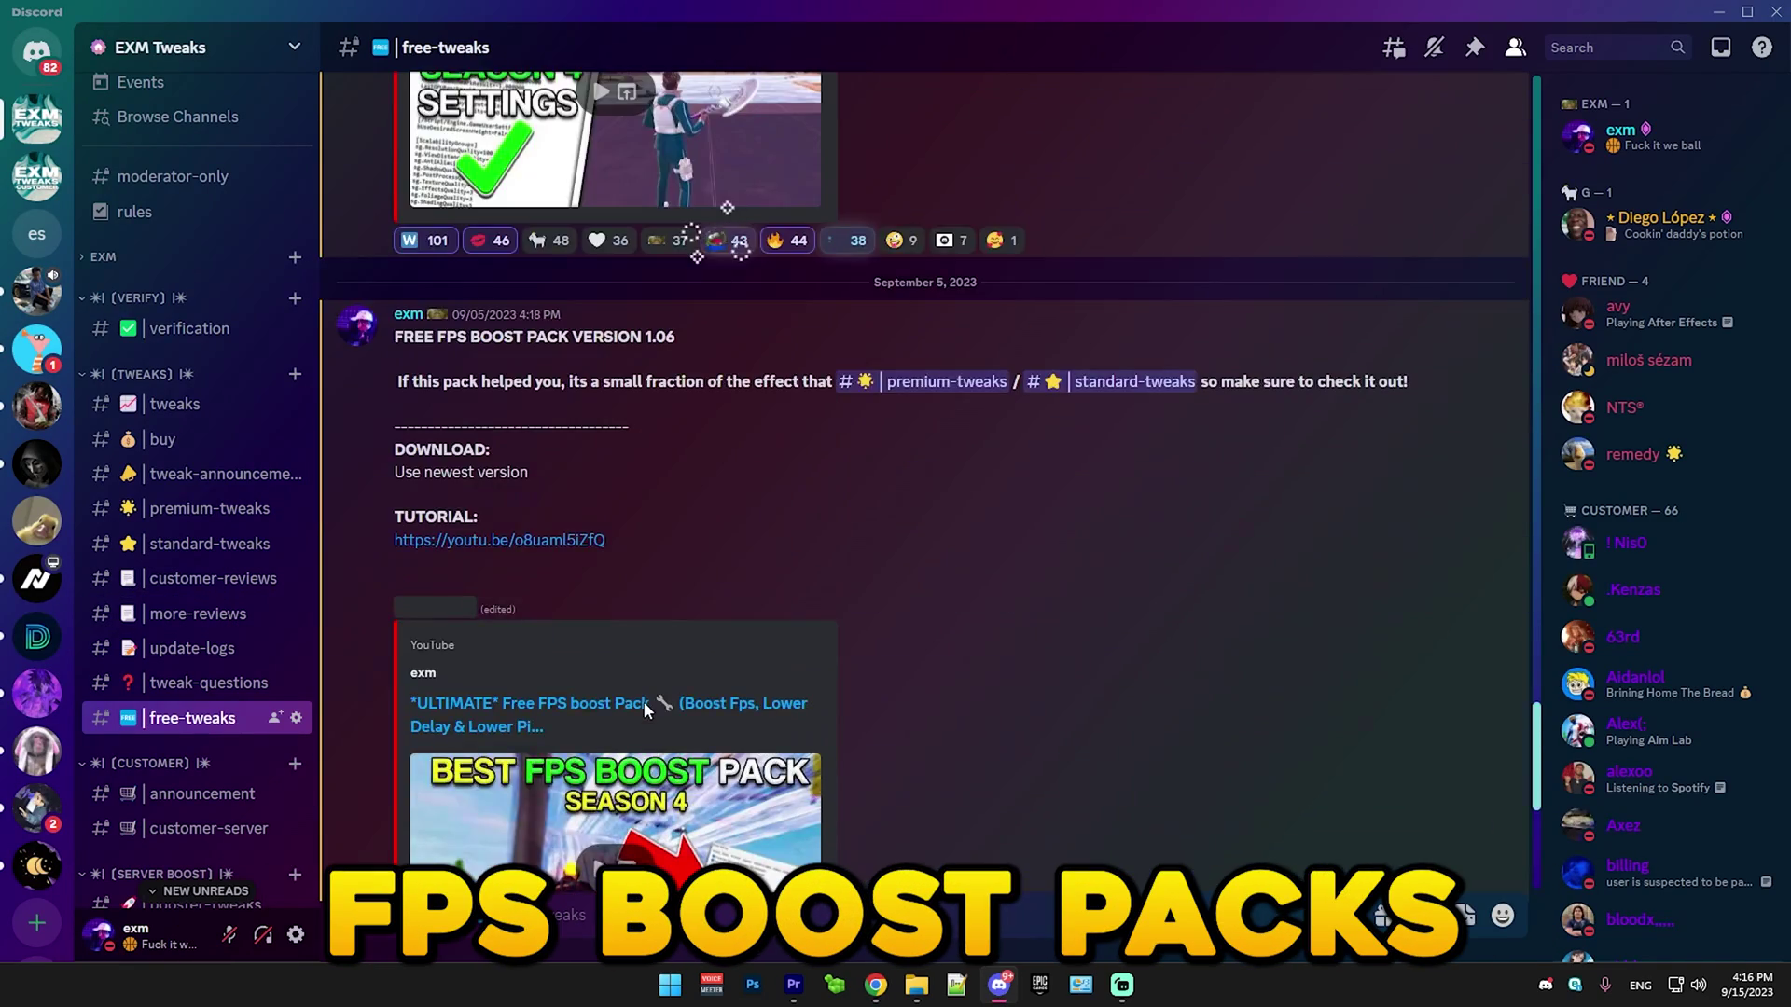
scroll(644, 701, down, 10)
scroll(729, 737, up, 4)
scroll(729, 745, up, 2)
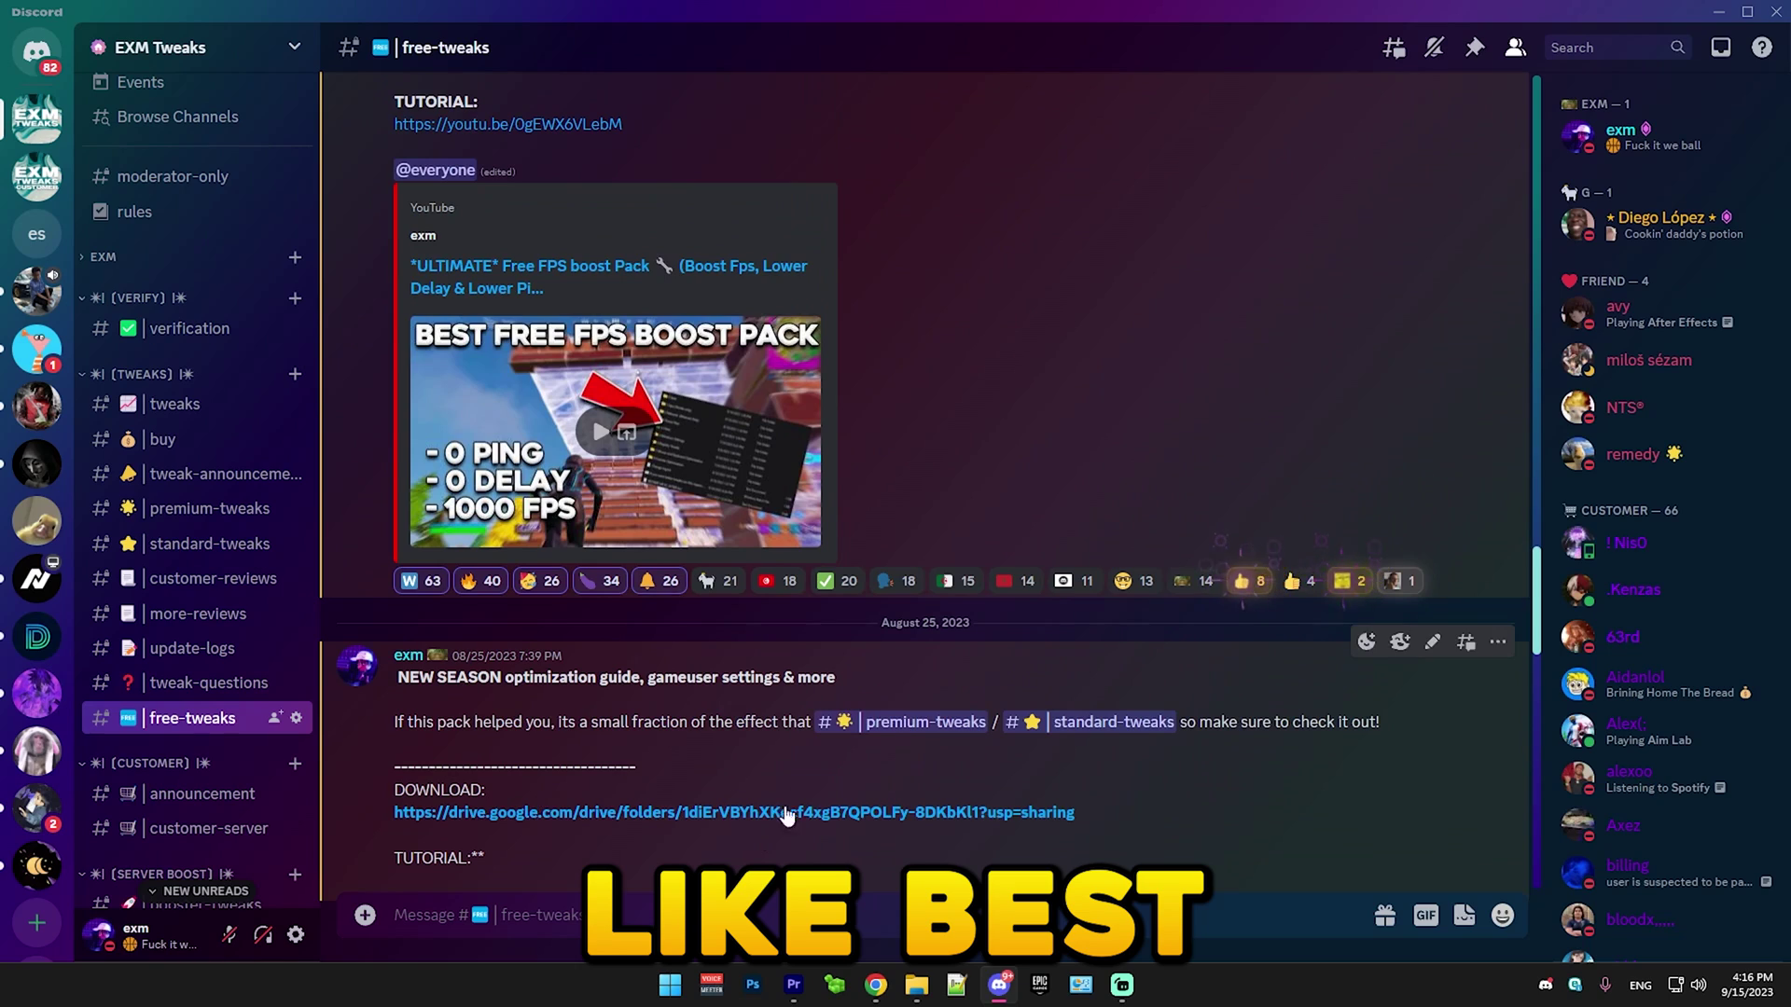
scroll(786, 816, up, 5)
scroll(1030, 790, down, 2)
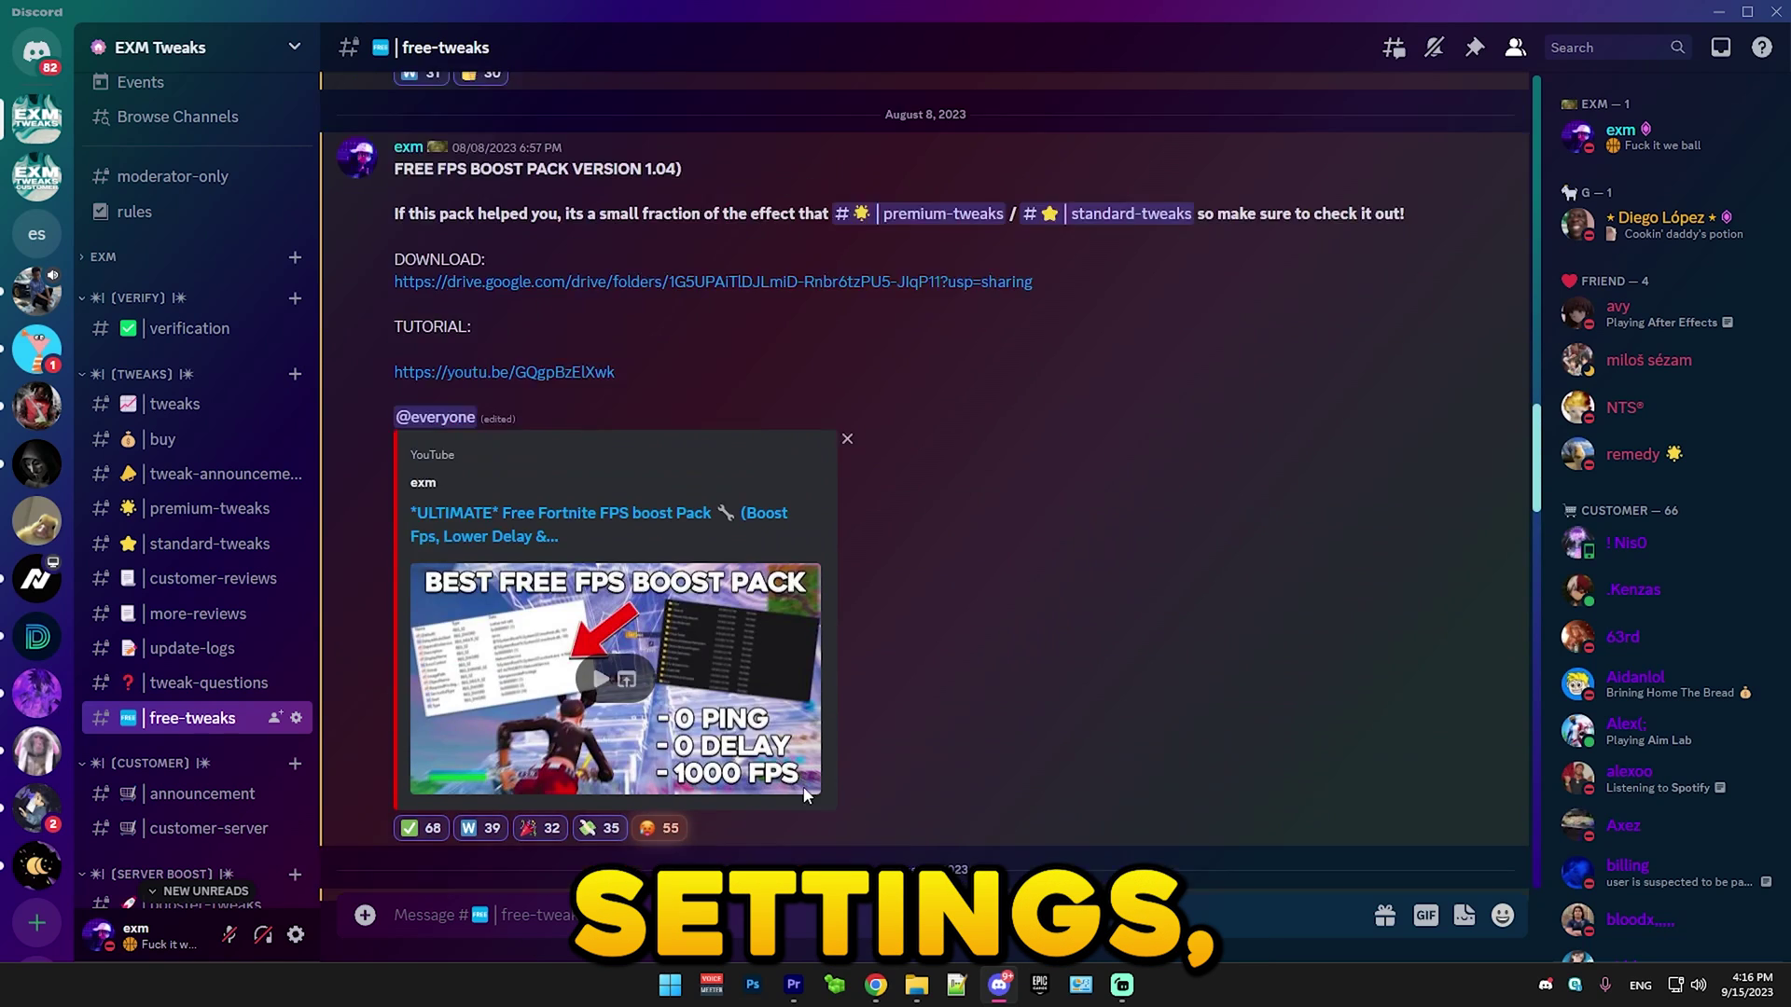
scroll(770, 719, up, 7)
scroll(696, 630, down, 5)
scroll(789, 632, down, 10)
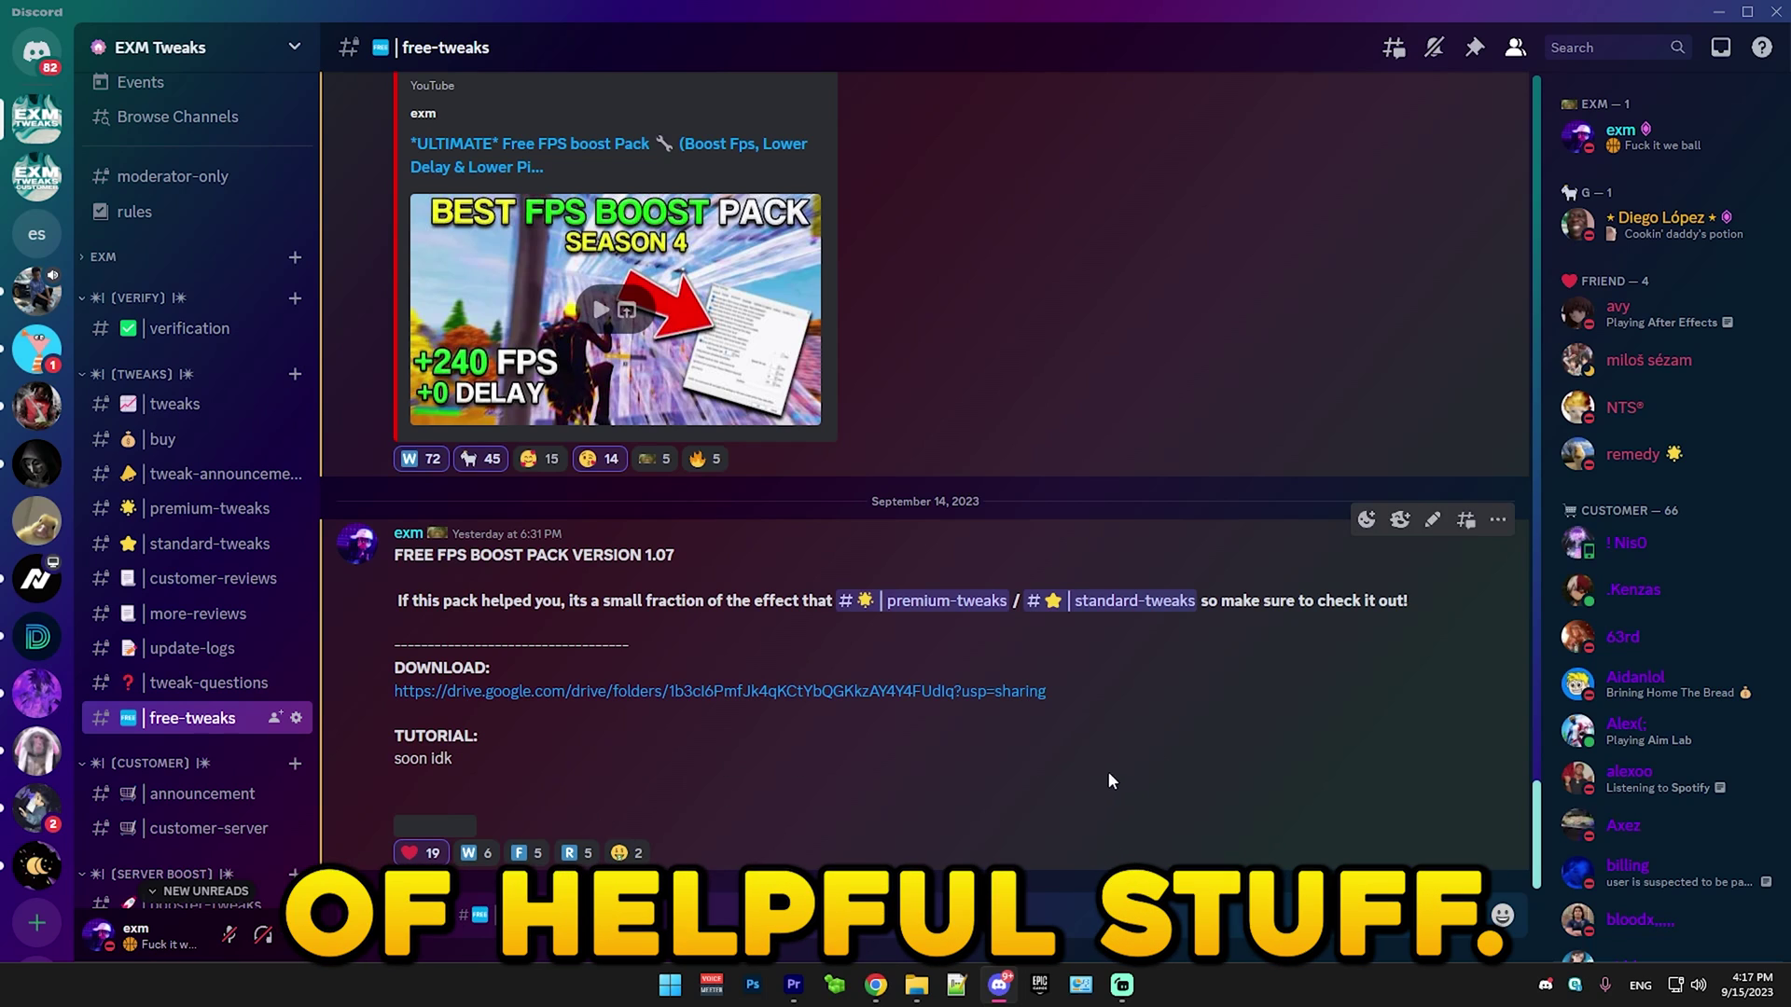
Step: Browse the customer-reviews, standard-tweaks and premium-tweaks channels, ending on tweak-announcements
click(210, 578)
click(210, 543)
click(210, 508)
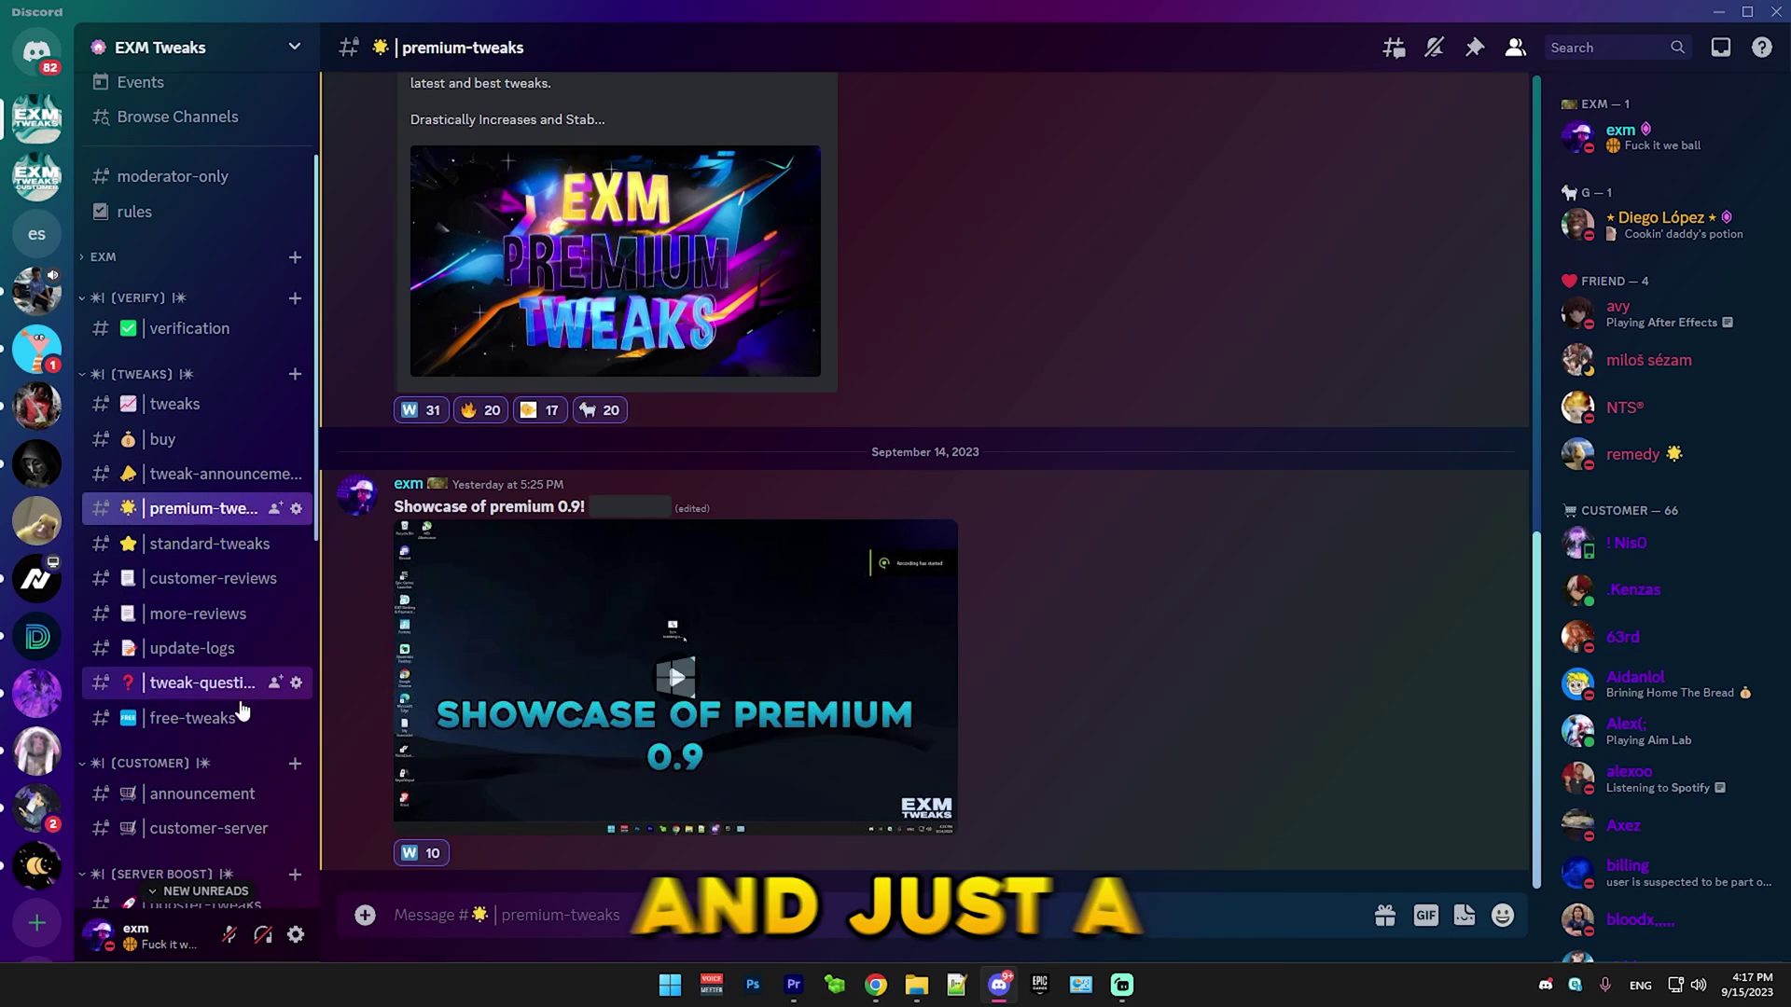
scroll(210, 509, up, 2)
scroll(718, 713, up, 5)
click(210, 650)
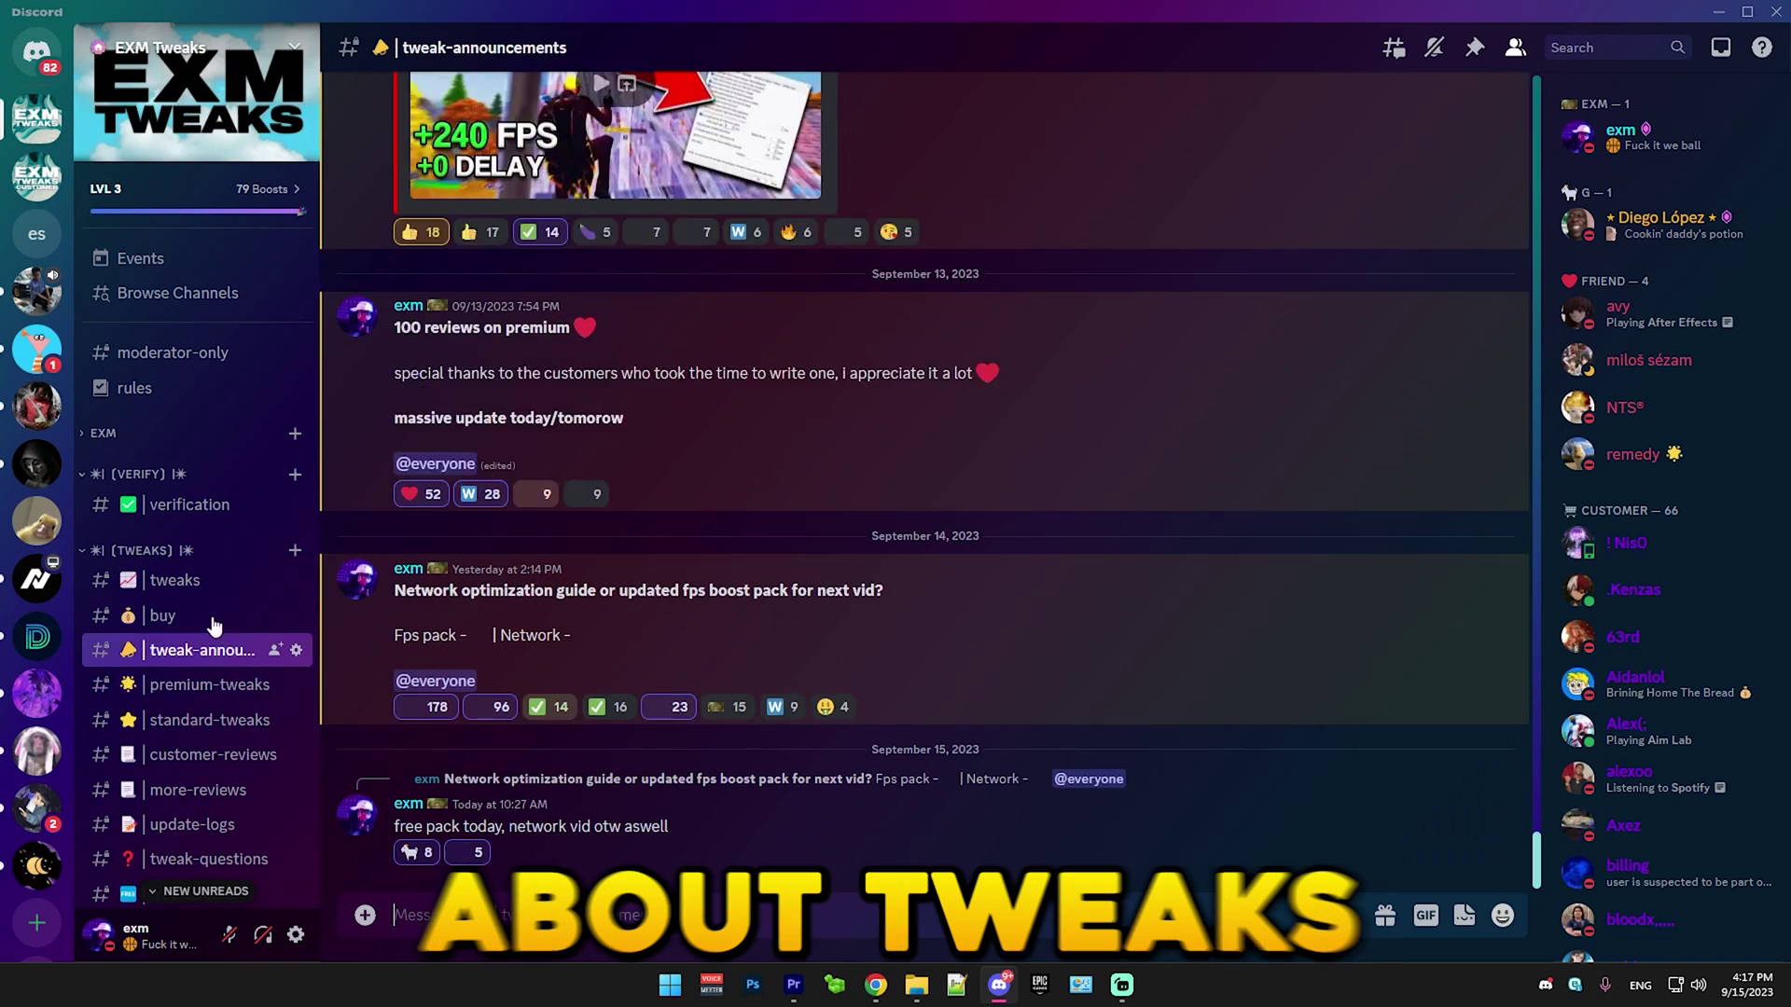
scroll(214, 668, down, 2)
scroll(214, 668, down, 3)
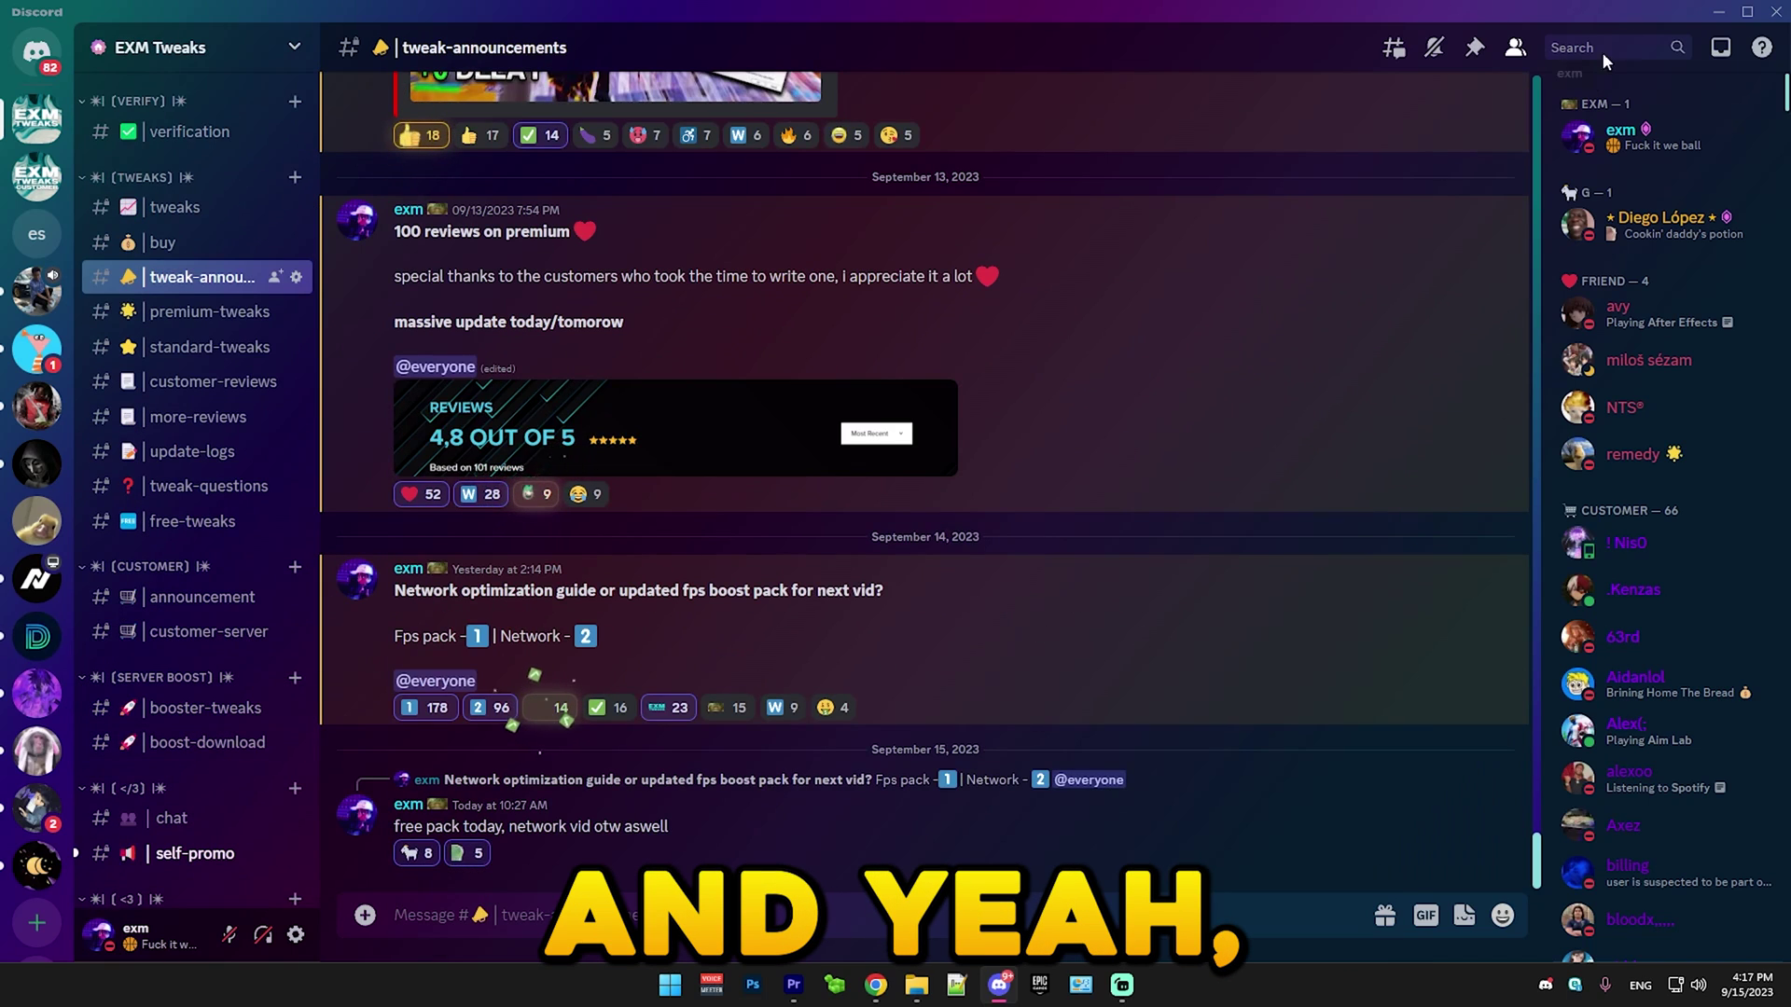
Step: Close Discord and delete the older 2:29 PM duplicate pack zip in Downloads
click(1771, 20)
click(177, 459)
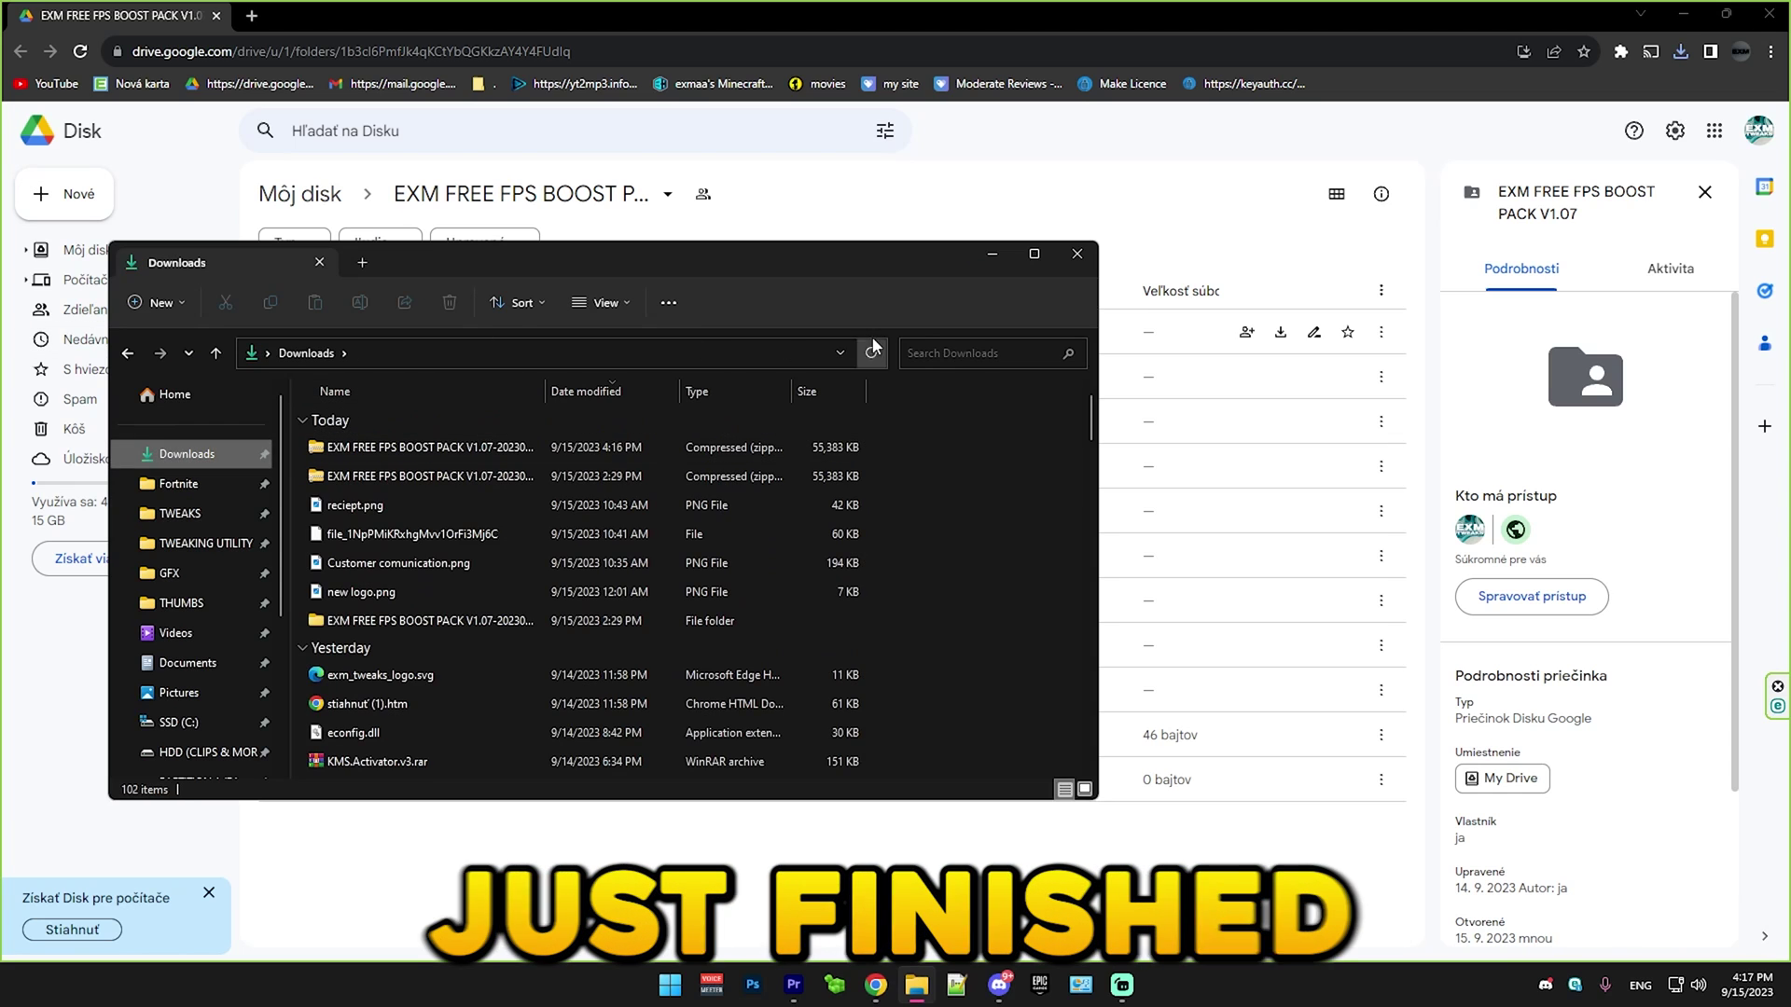
click(1037, 257)
right_click(262, 230)
click(430, 245)
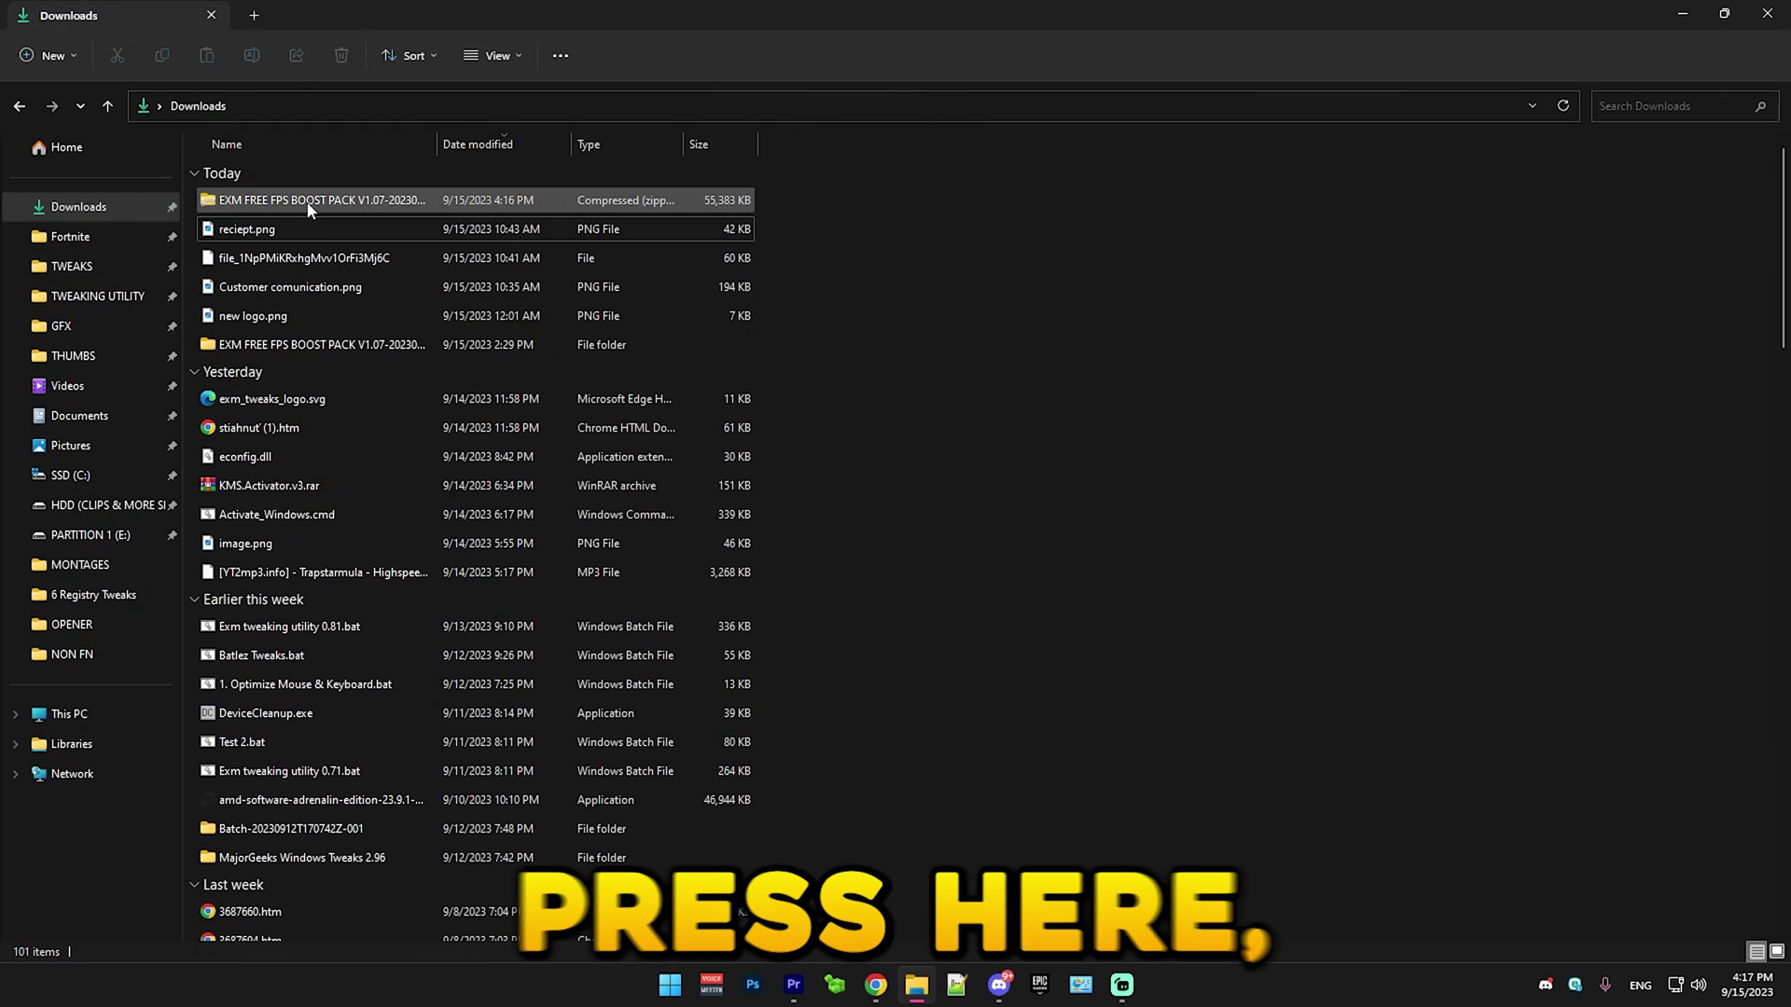
Step: Extract the 4:16 PM pack zip into its suggested folder
right_click(314, 205)
click(368, 414)
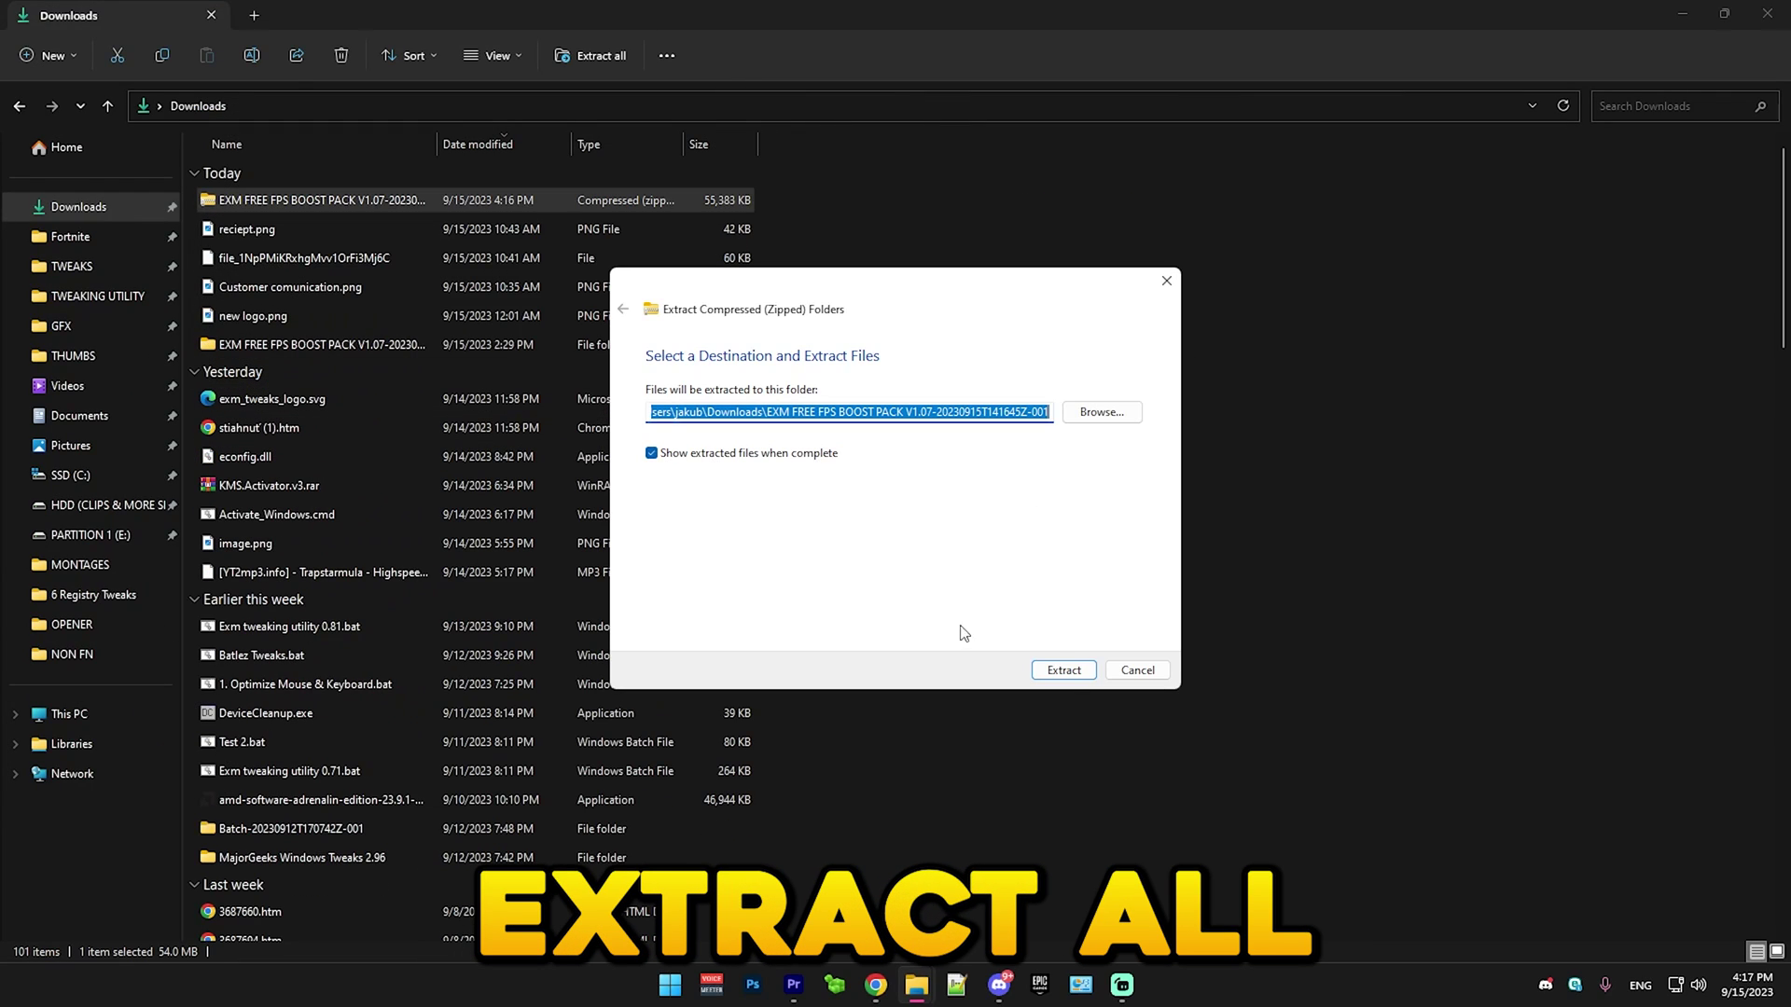
click(1065, 671)
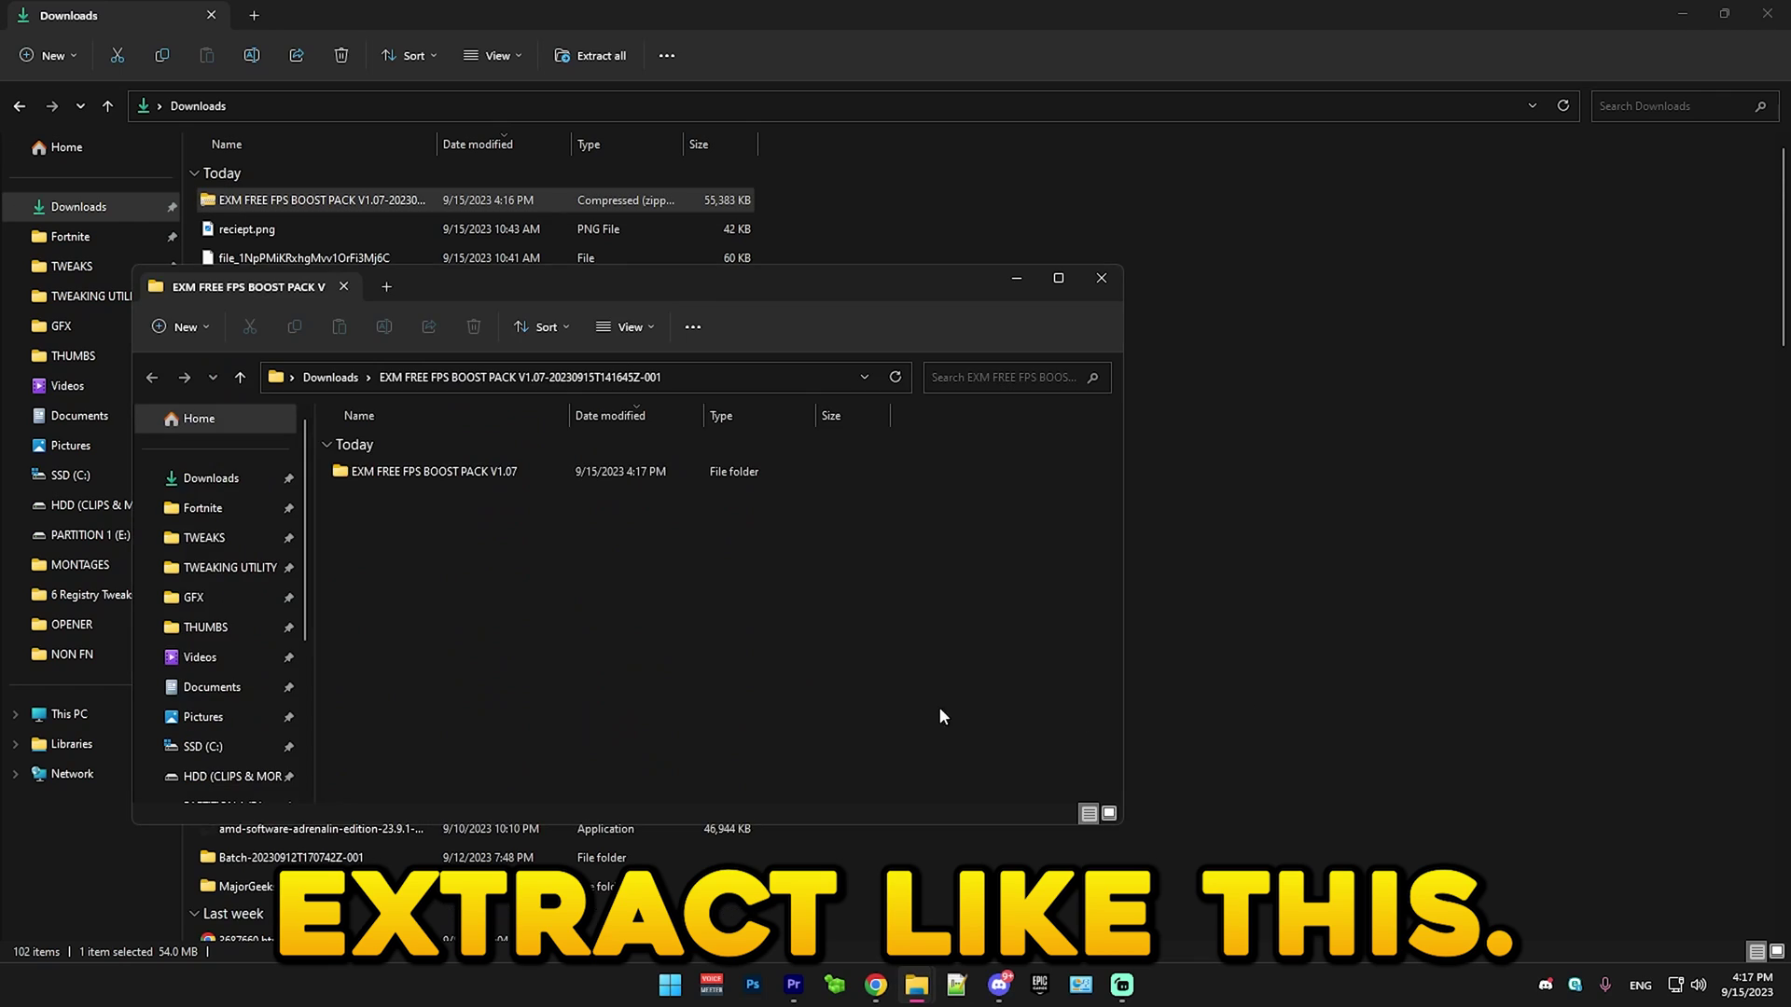
click(1058, 280)
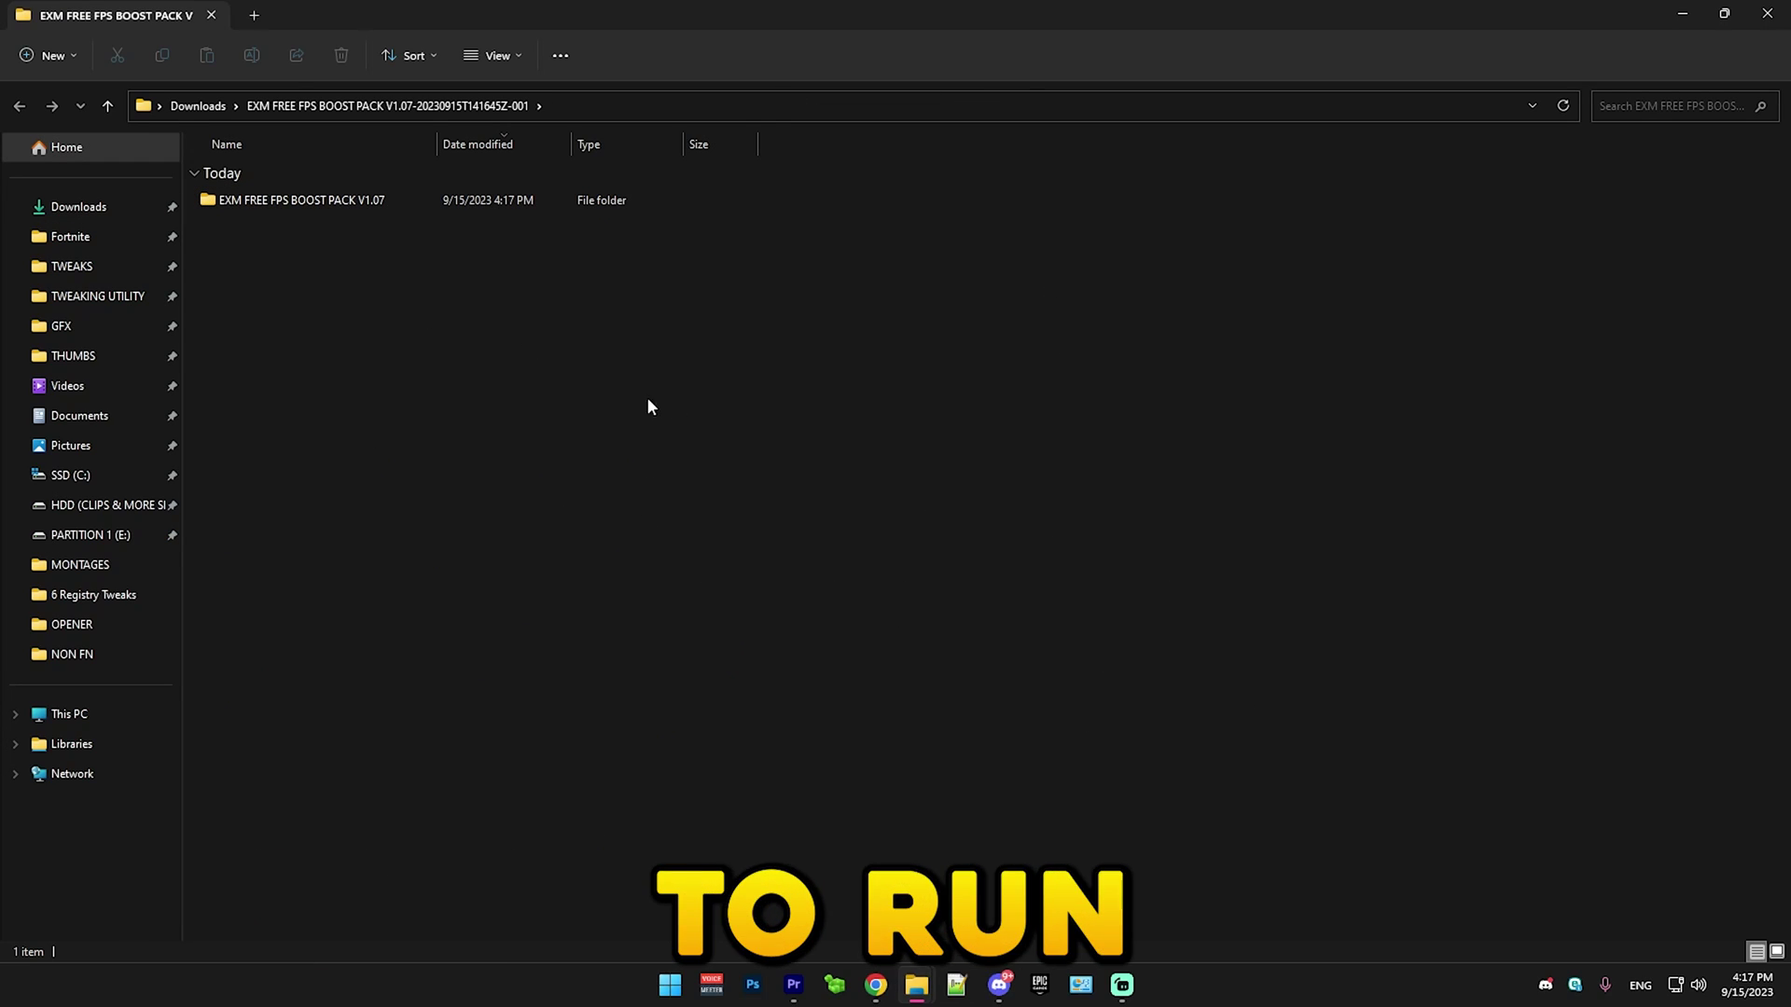
Step: Open the EXM FREE FPS BOOST PACK V1.07 folder, sort it by name, and enter 0 Start
double_click(265, 210)
click(289, 144)
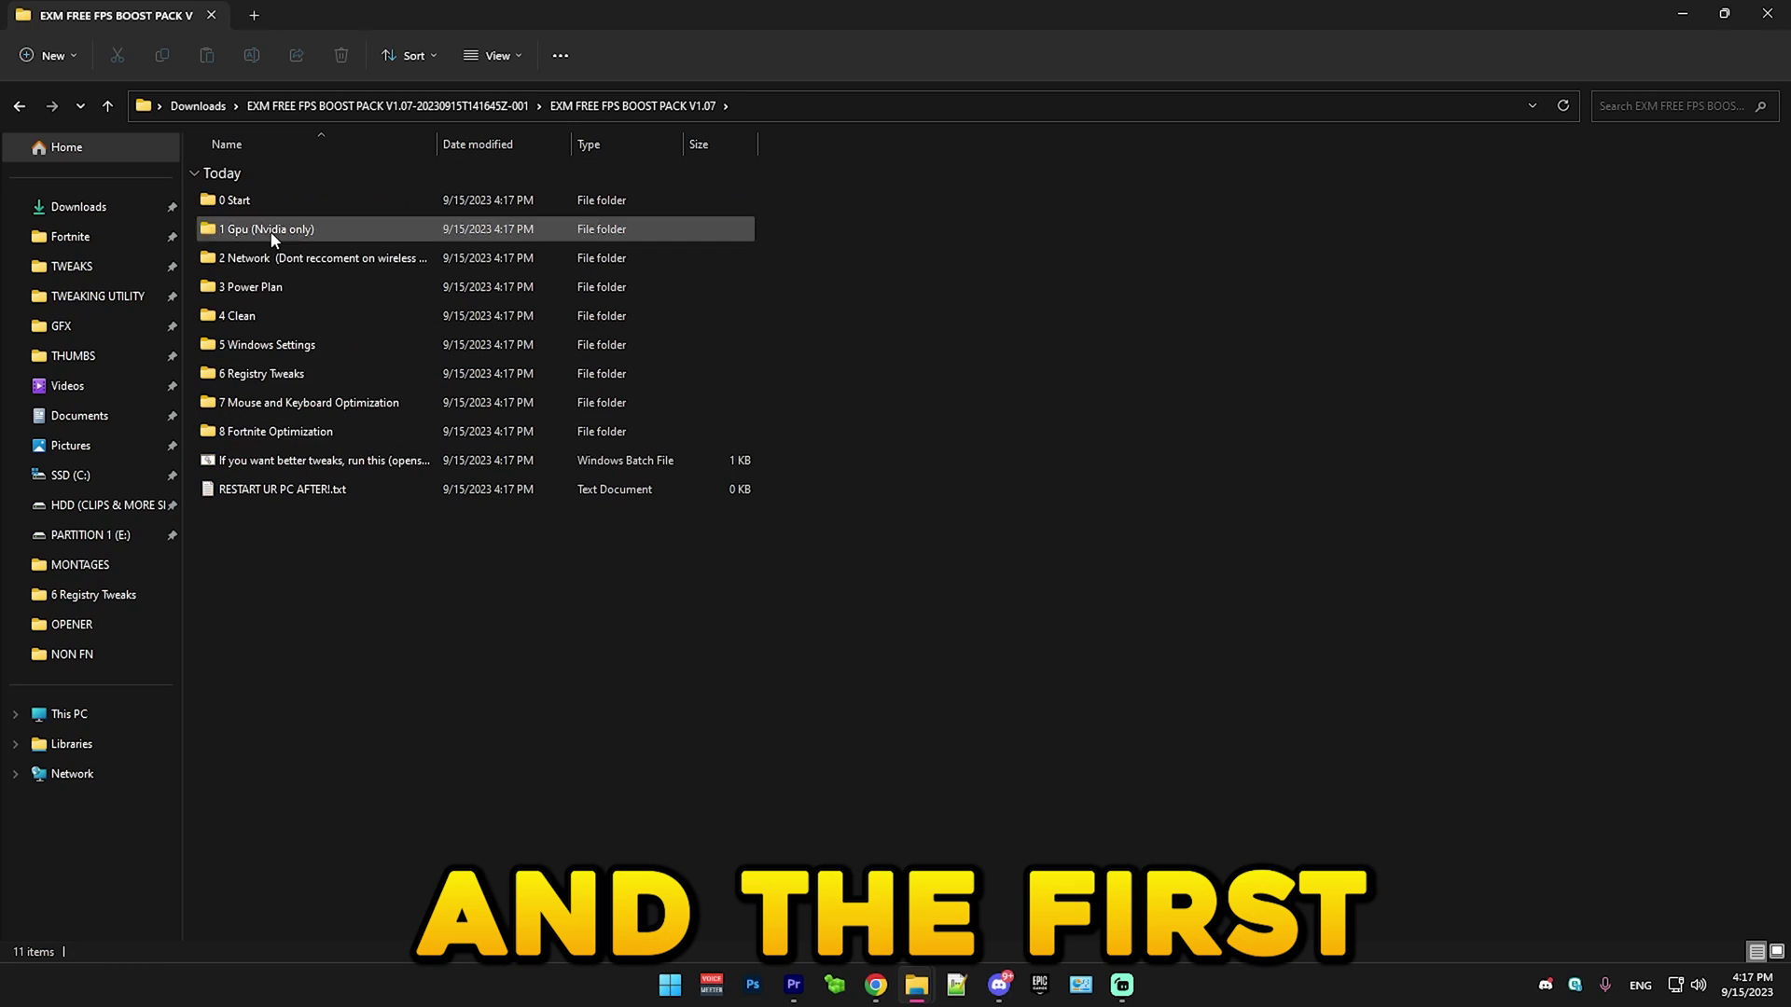
double_click(235, 200)
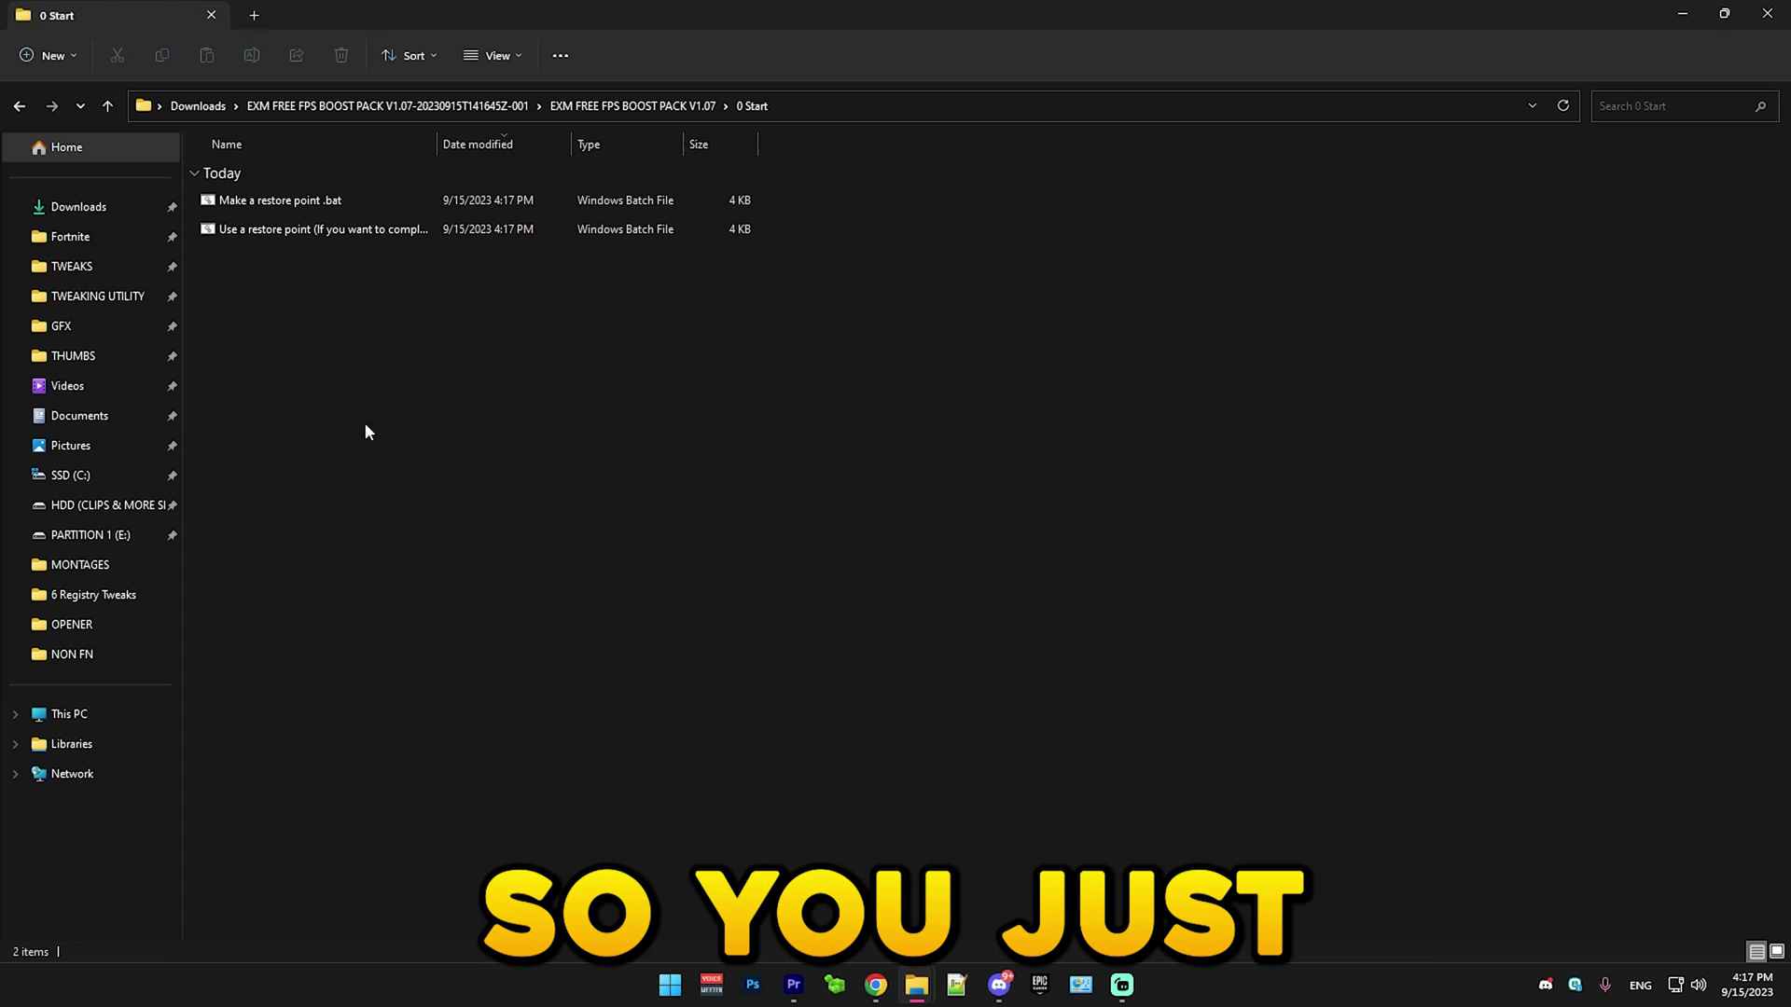
Step: Run Make a restore point .bat as administrator and let the script continue
right_click(217, 214)
click(253, 296)
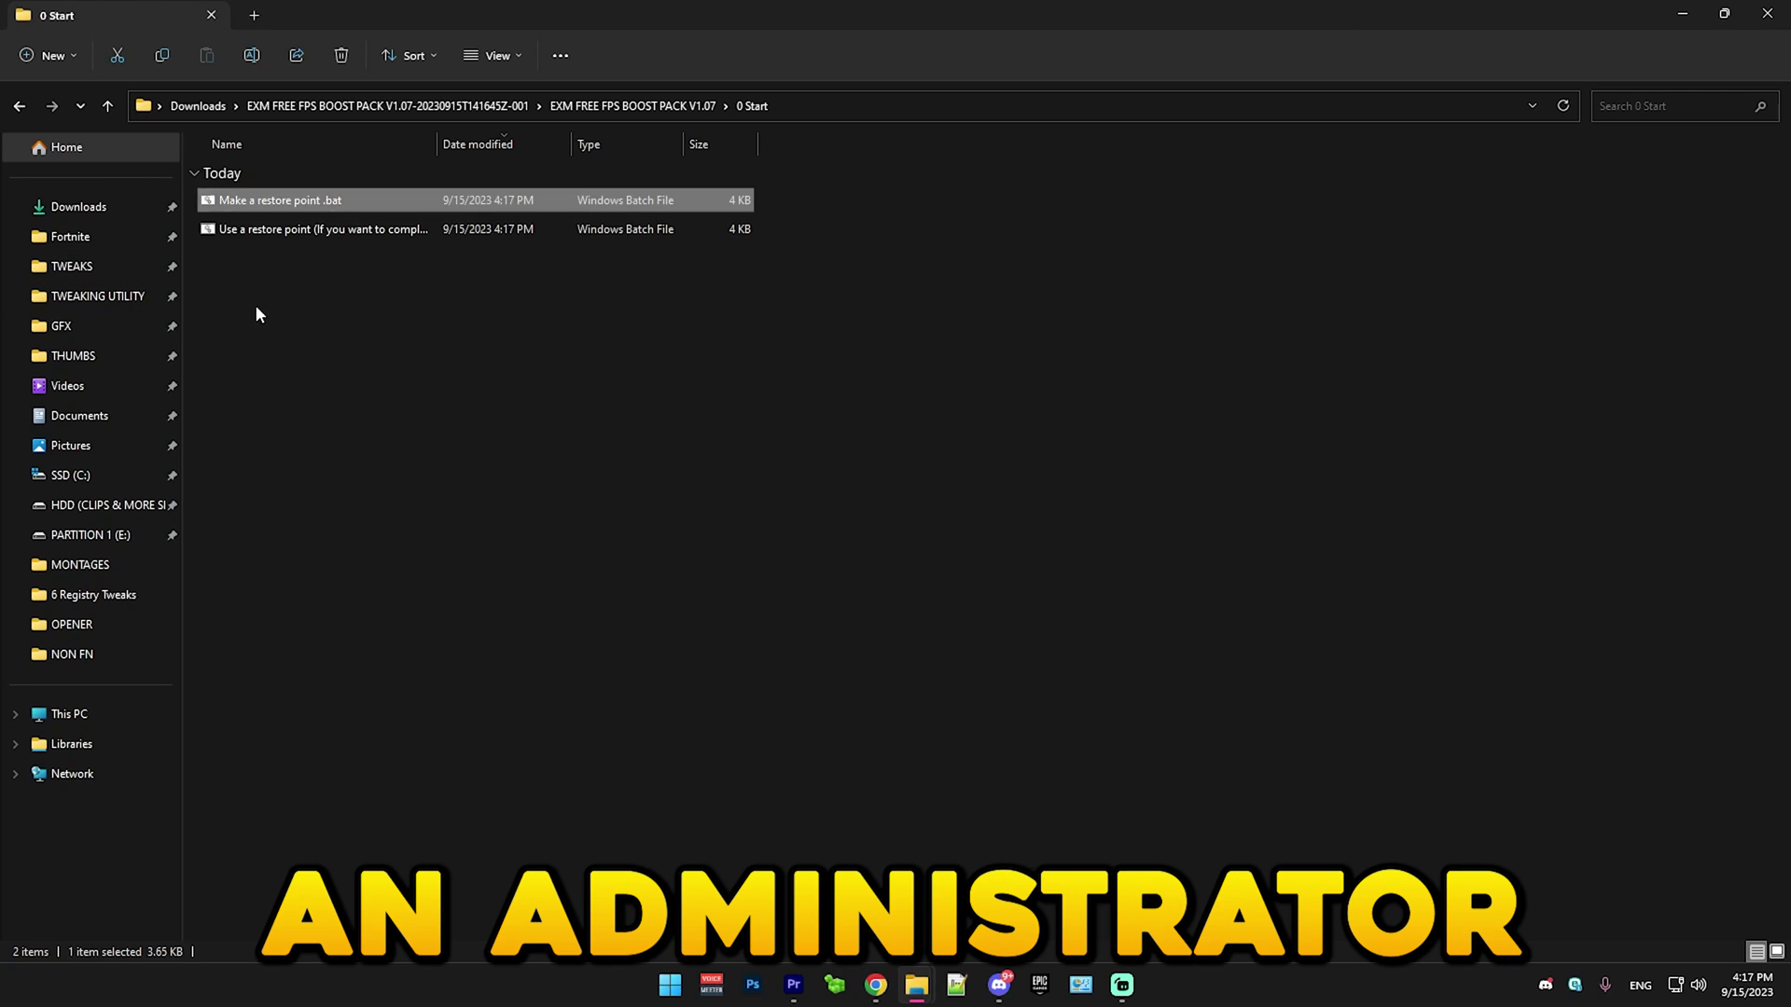
click(1084, 148)
key(Return)
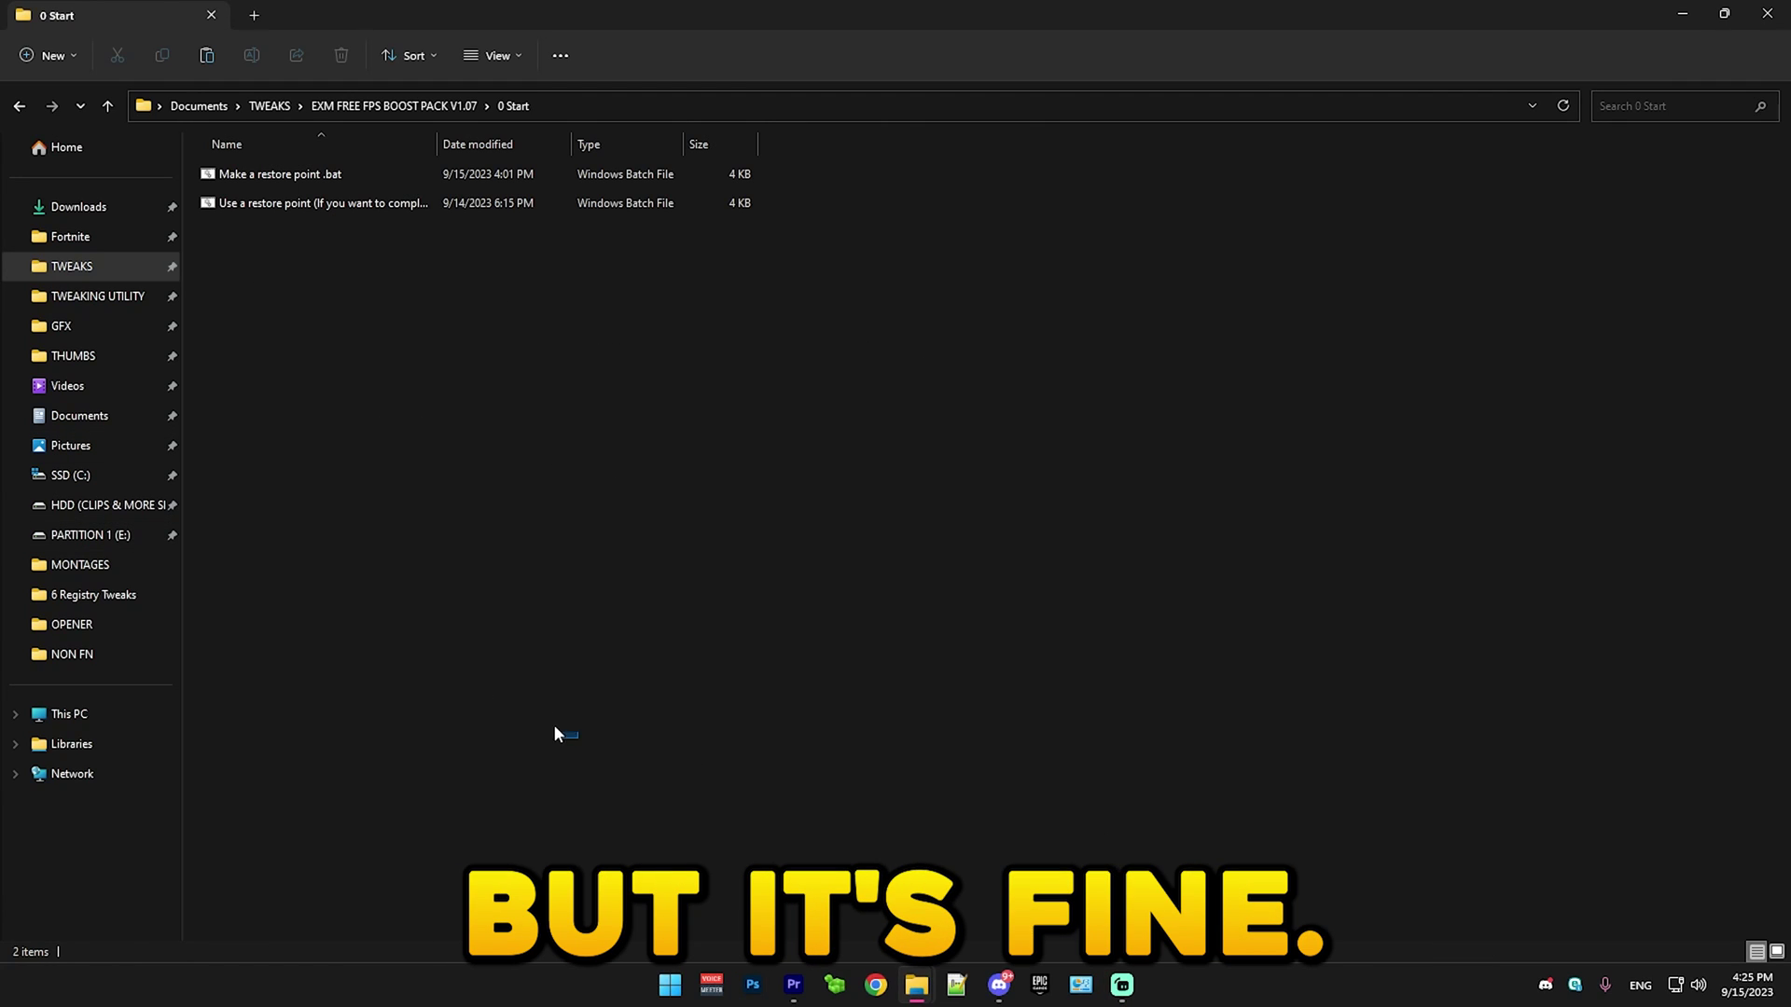
drag(580, 739, 224, 231)
drag(793, 681, 222, 166)
click(574, 439)
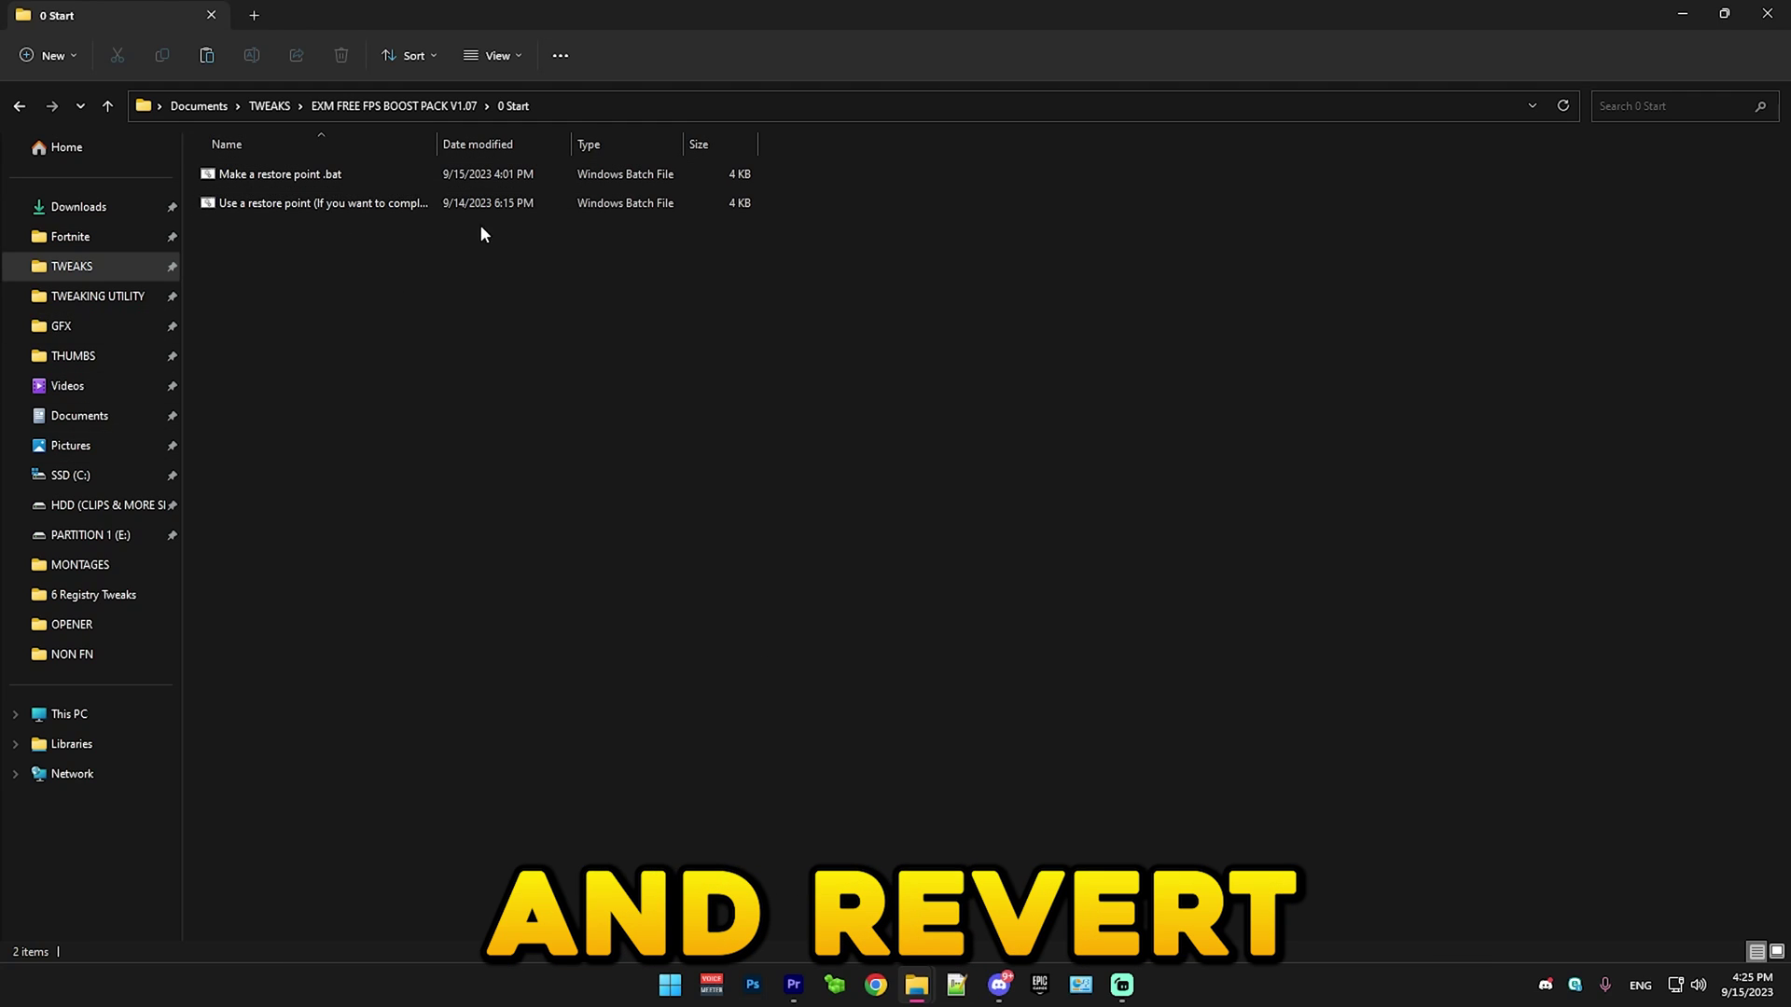
double_click(293, 207)
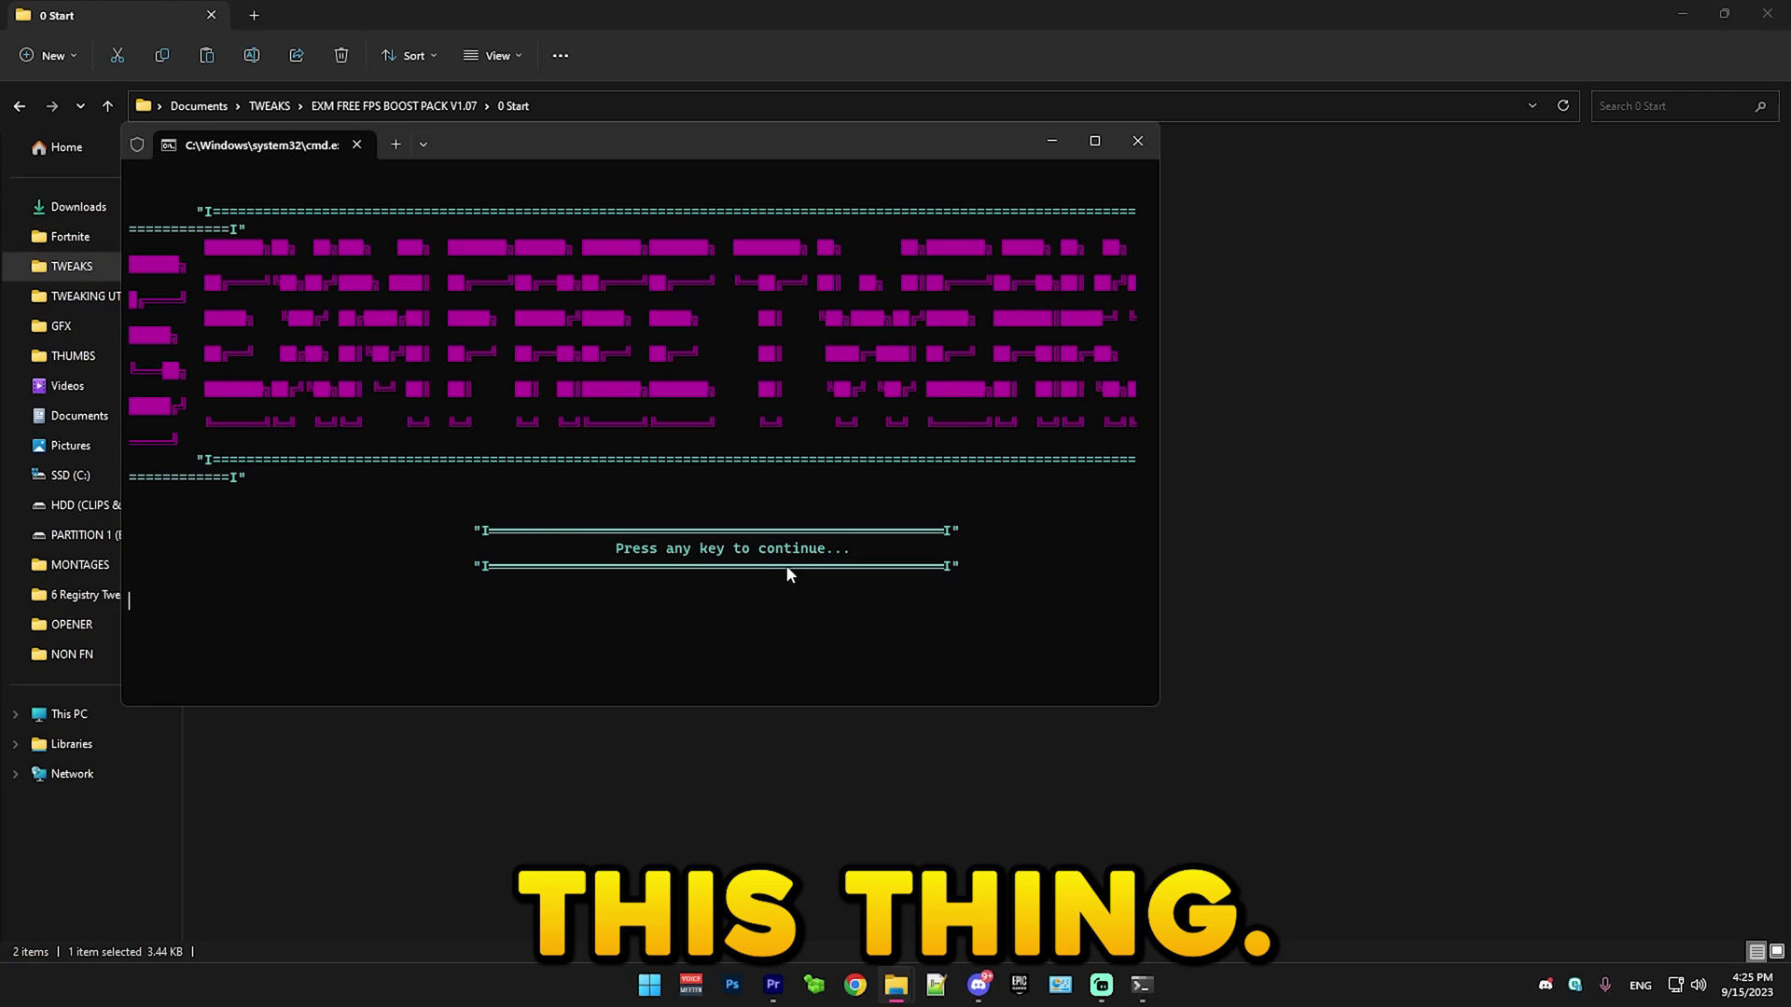
click(1089, 141)
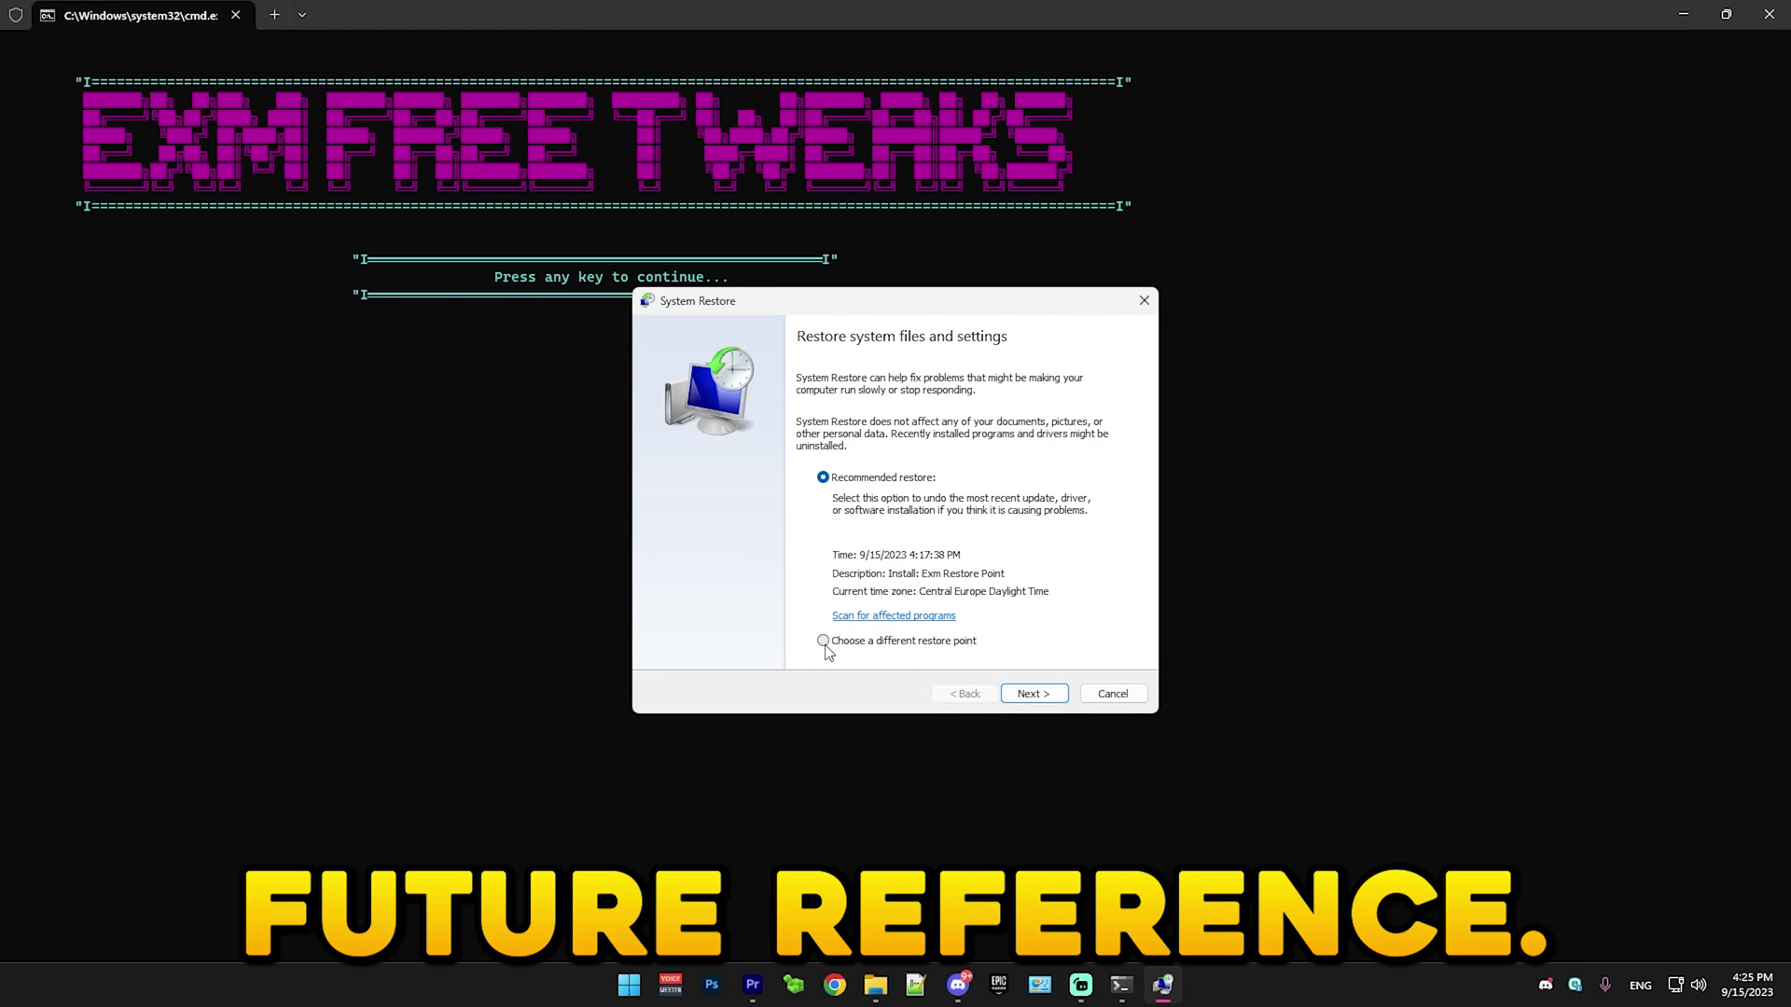
click(1064, 700)
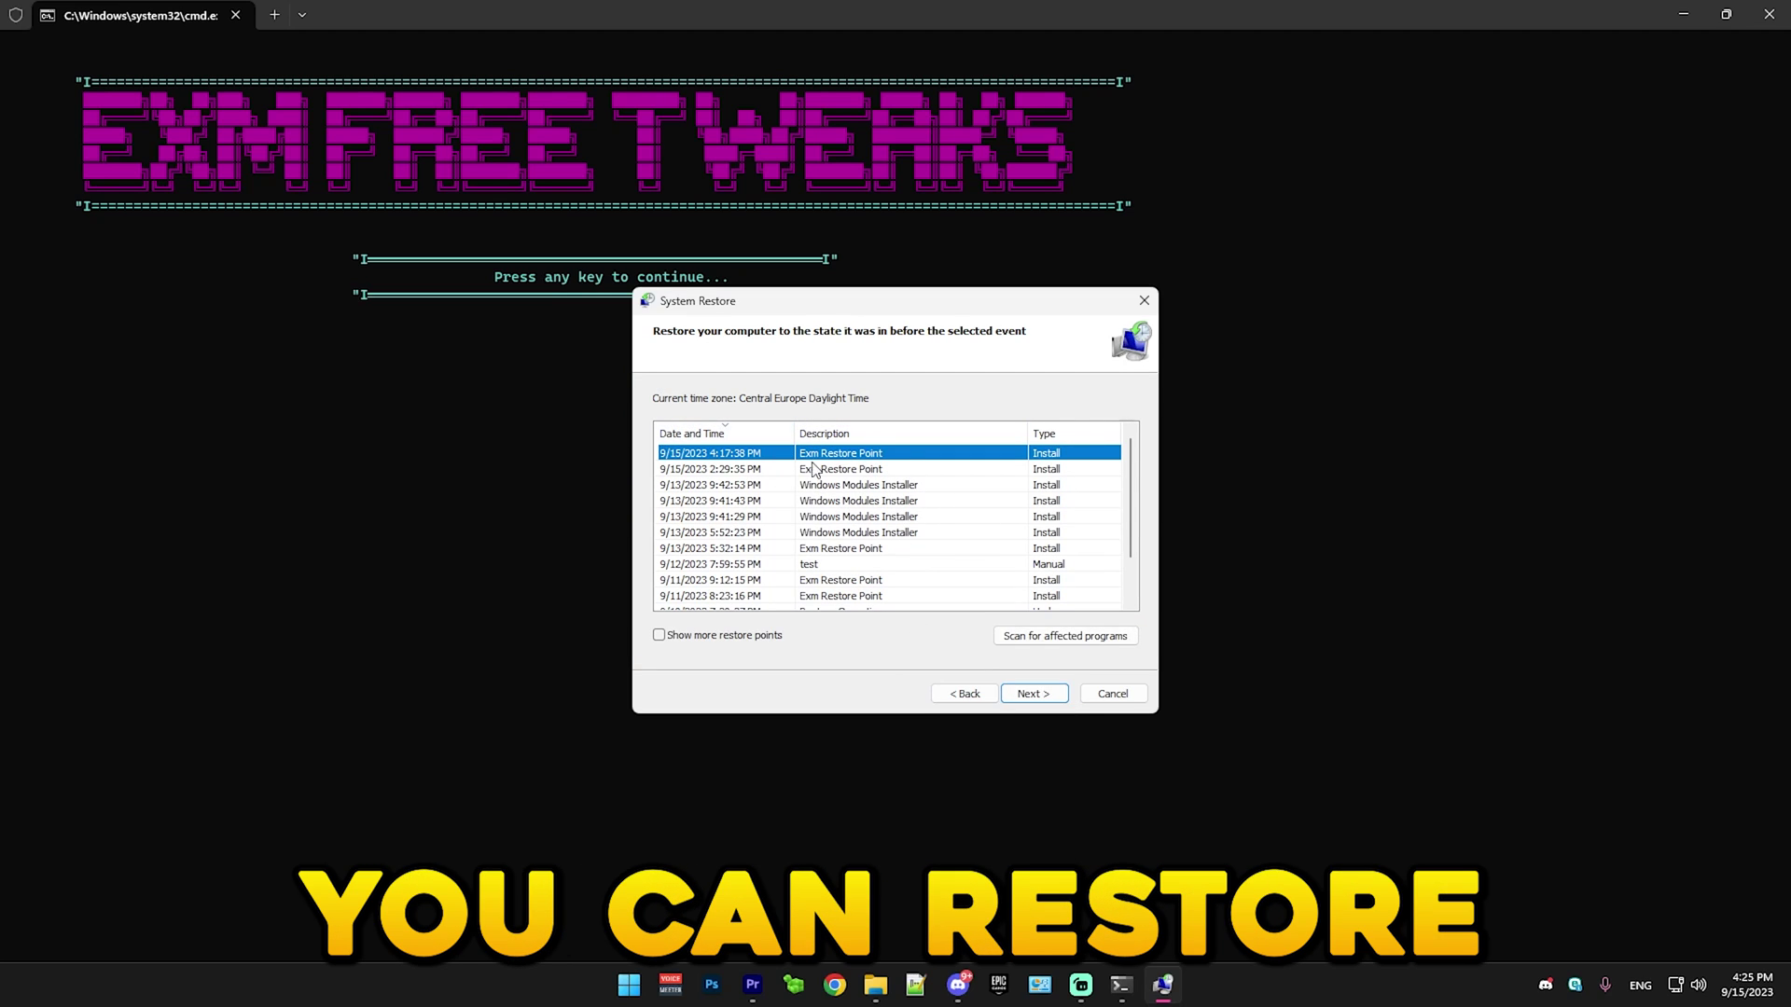
click(1030, 694)
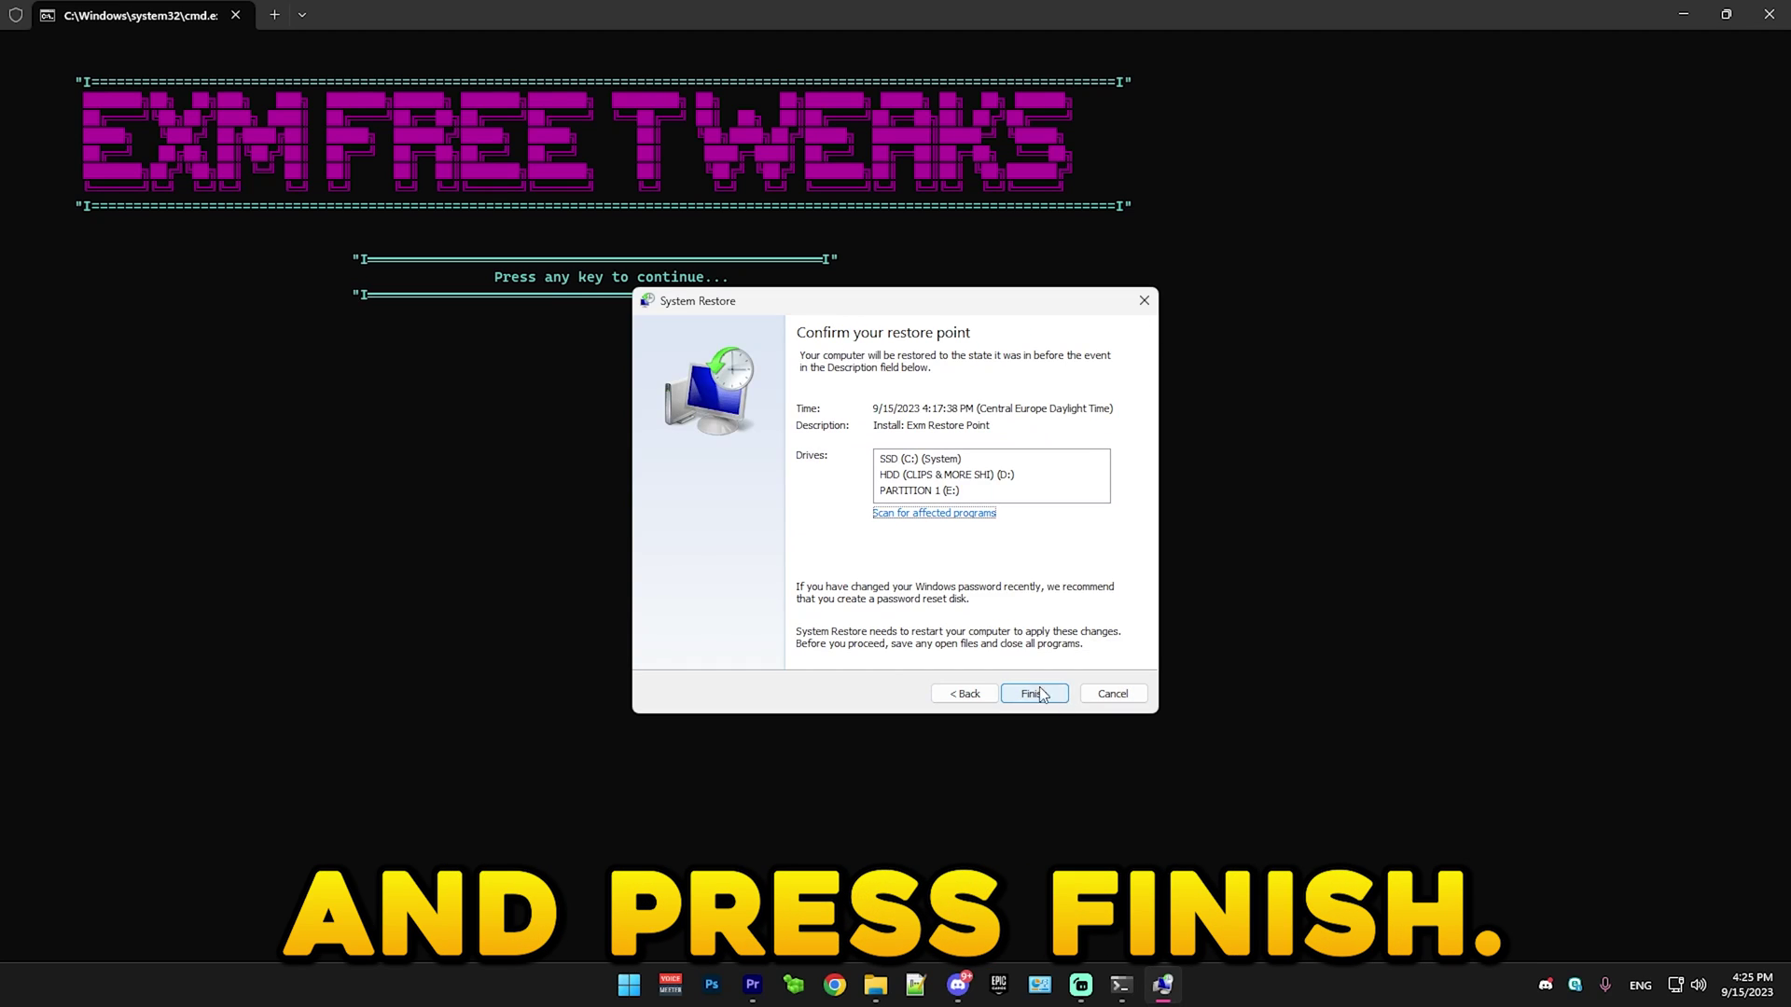
click(1111, 695)
Step: Close the console and open the pack's 1 Gpu (Nvidia only) folder
click(1768, 14)
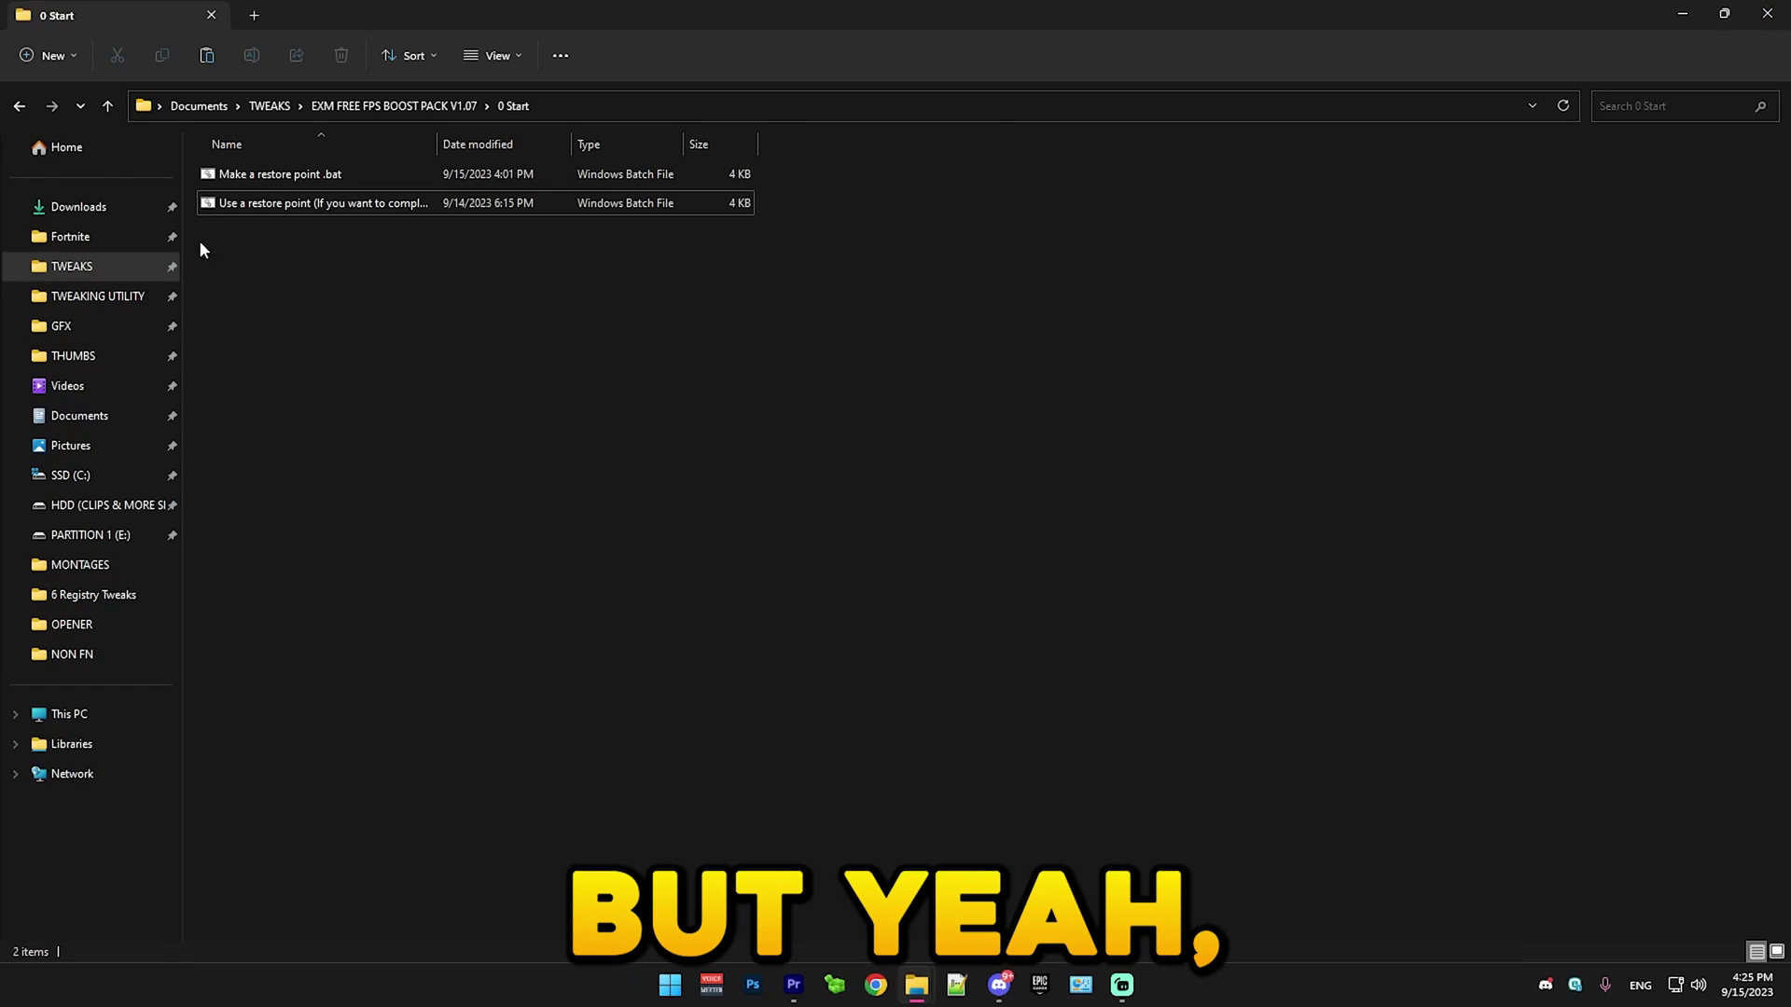
click(19, 106)
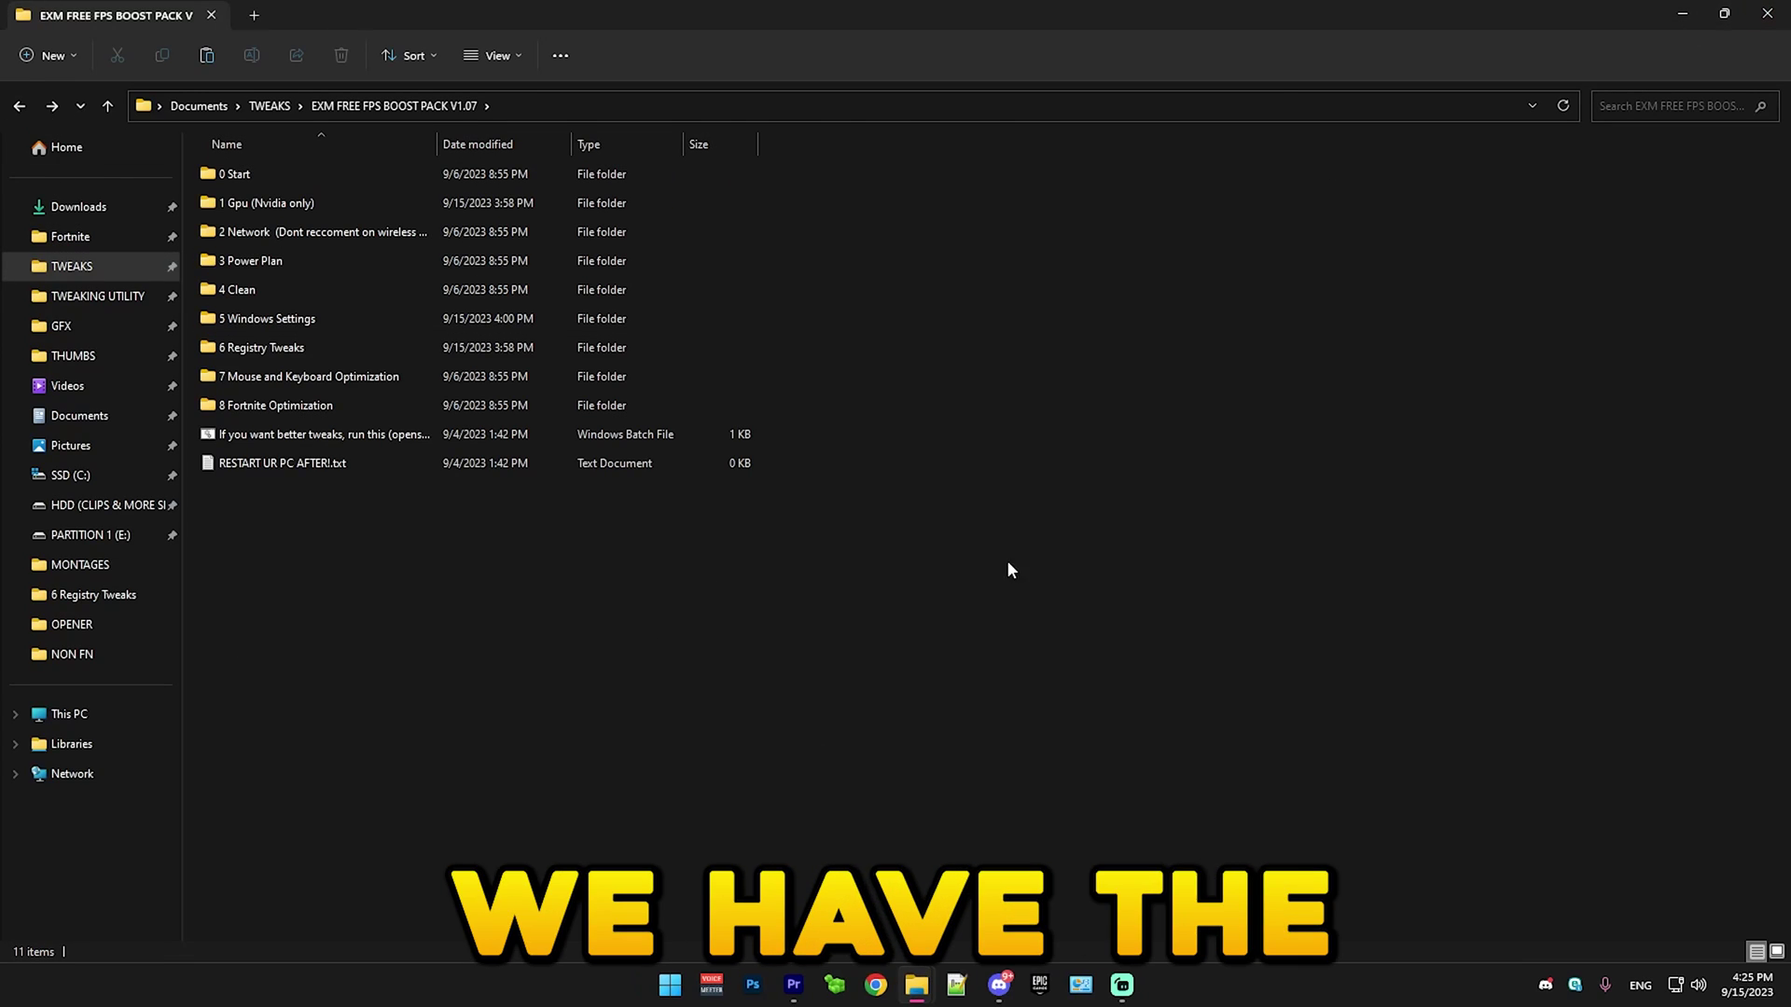
drag(635, 591, 241, 137)
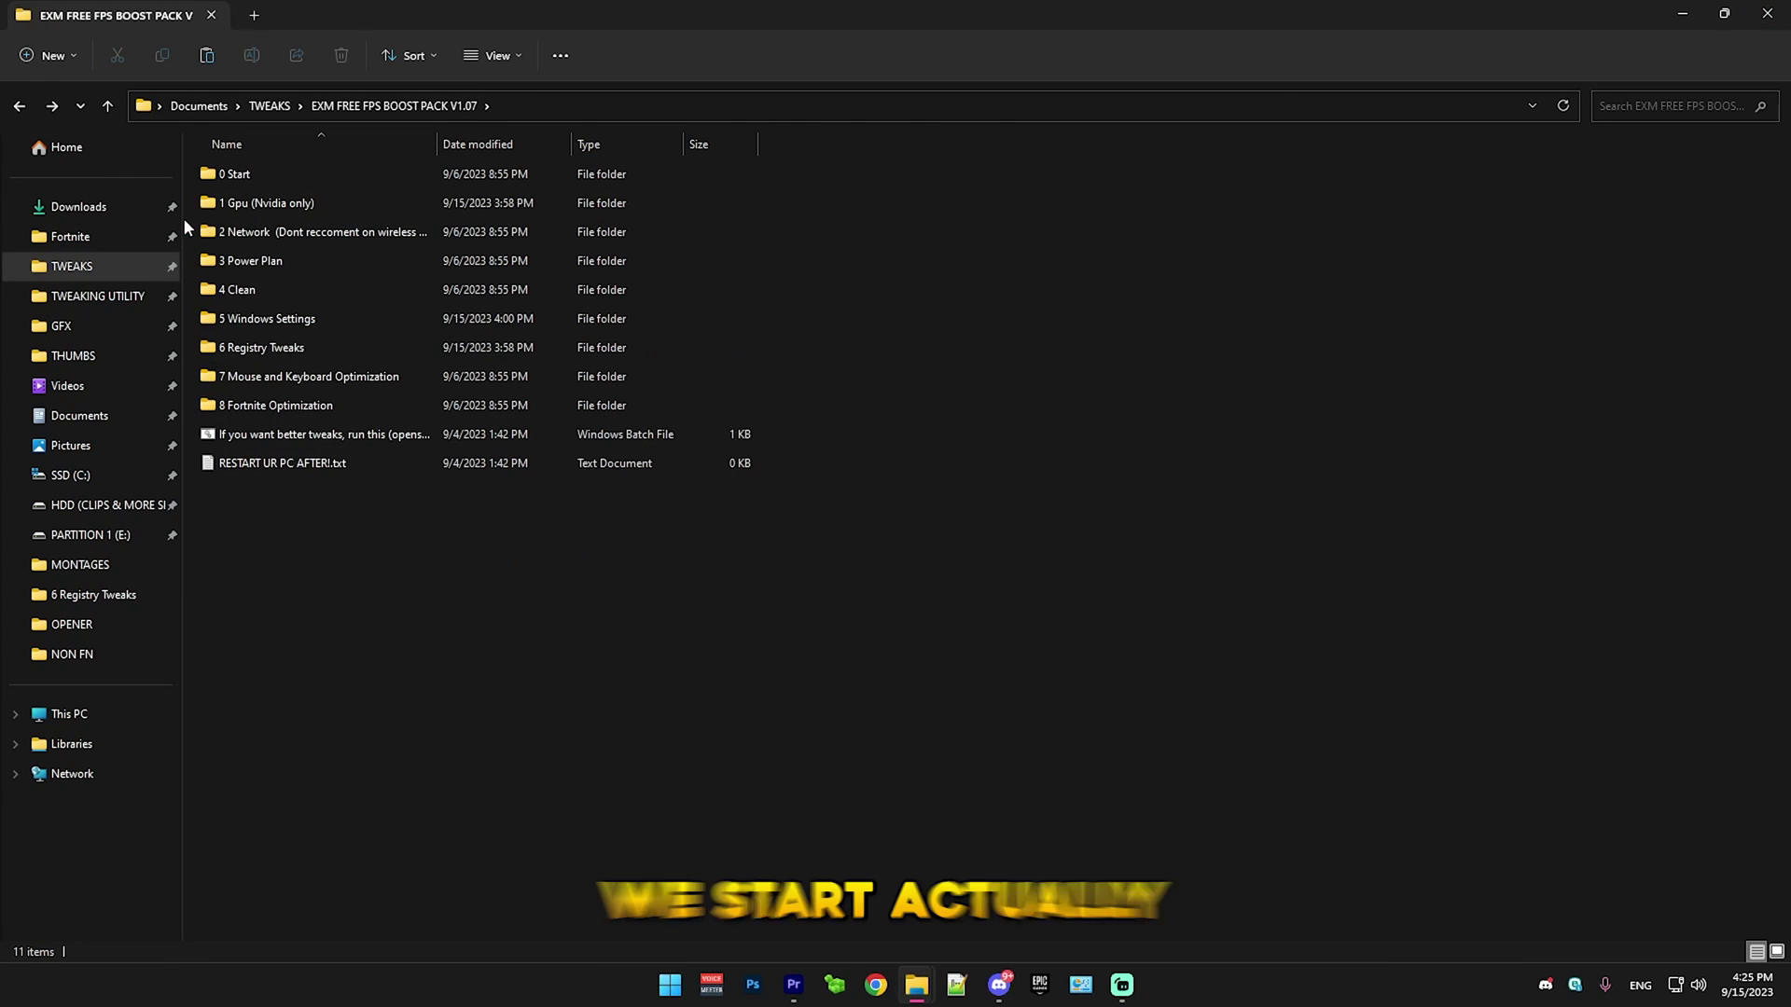
click(226, 205)
double_click(226, 204)
drag(482, 554, 295, 434)
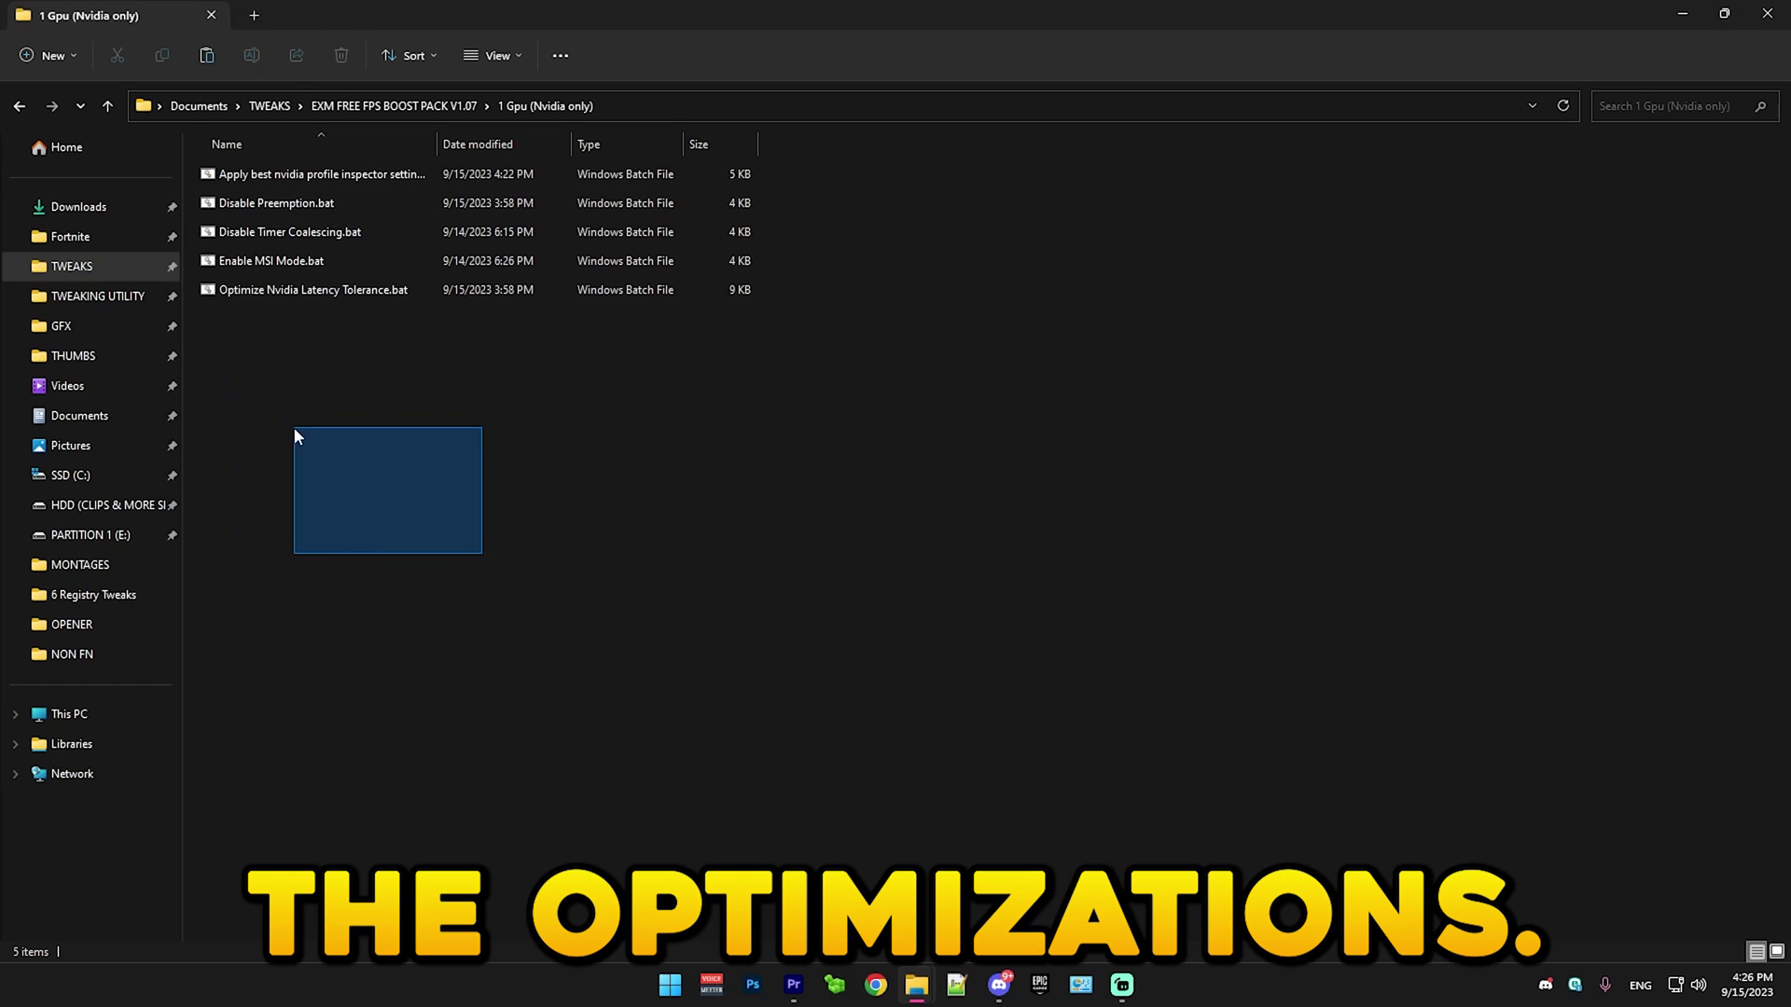
Step: Run the Nvidia profile inspector script as administrator and accept the profile-imported confirmation
right_click(224, 176)
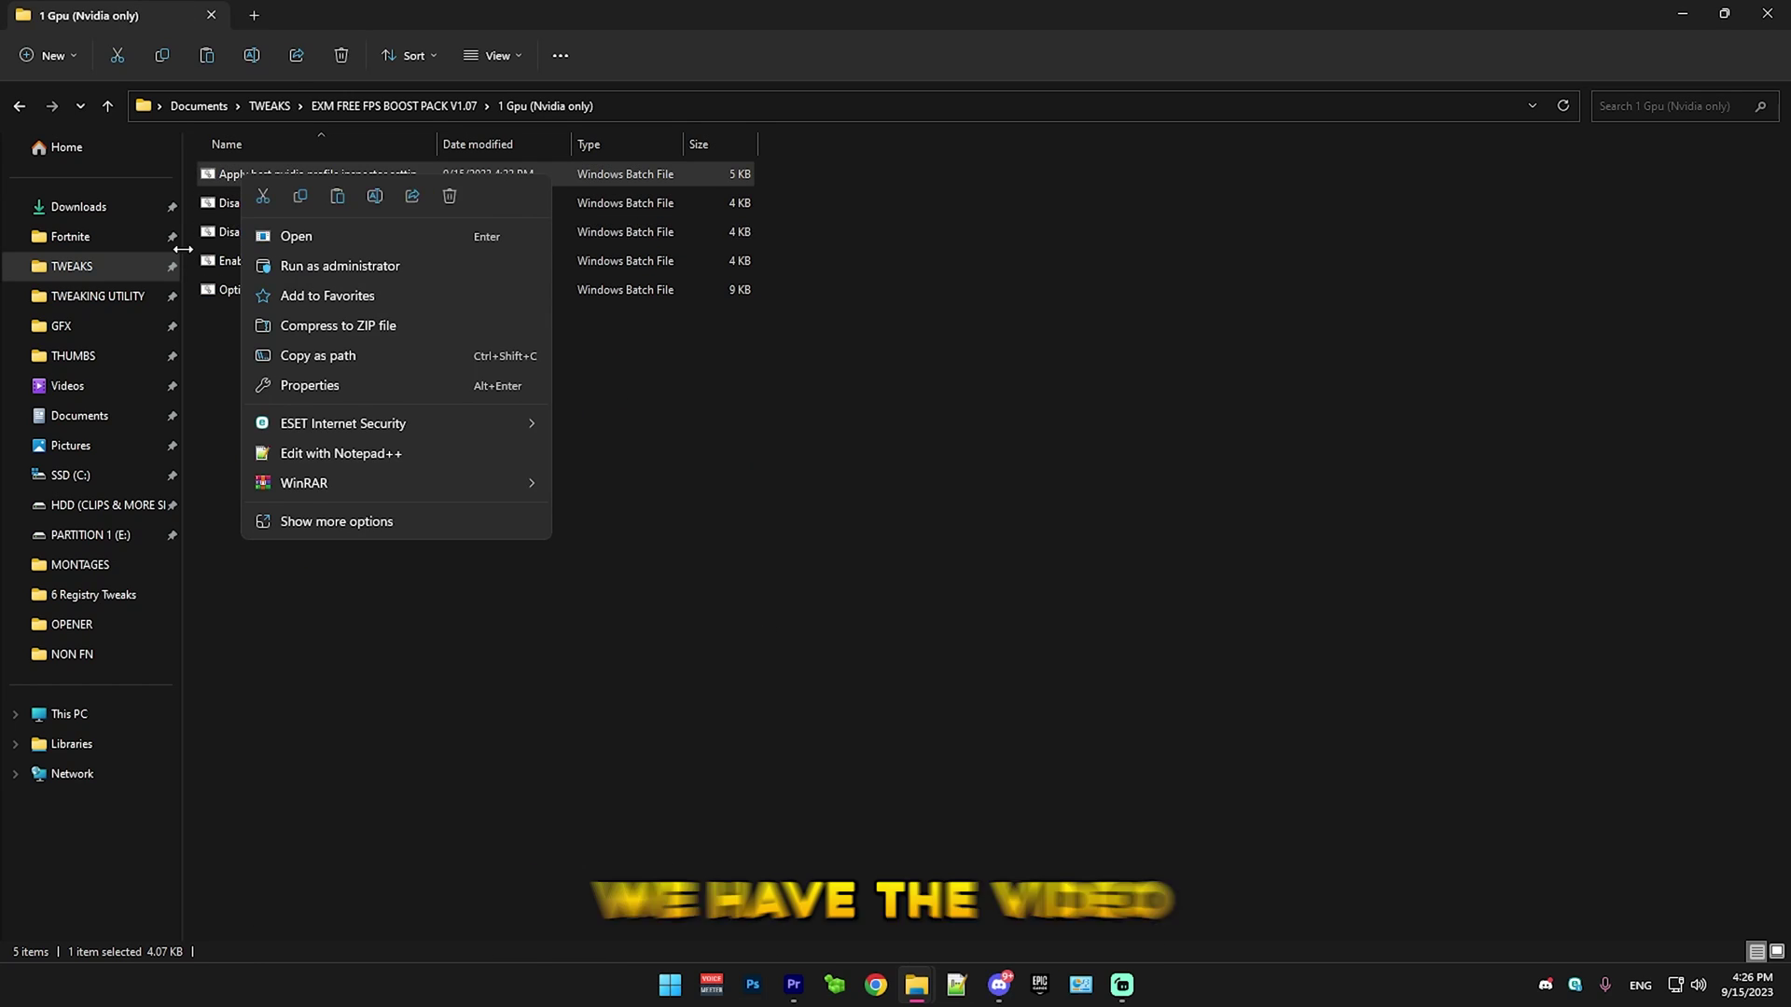
click(289, 269)
click(1142, 190)
key(Return)
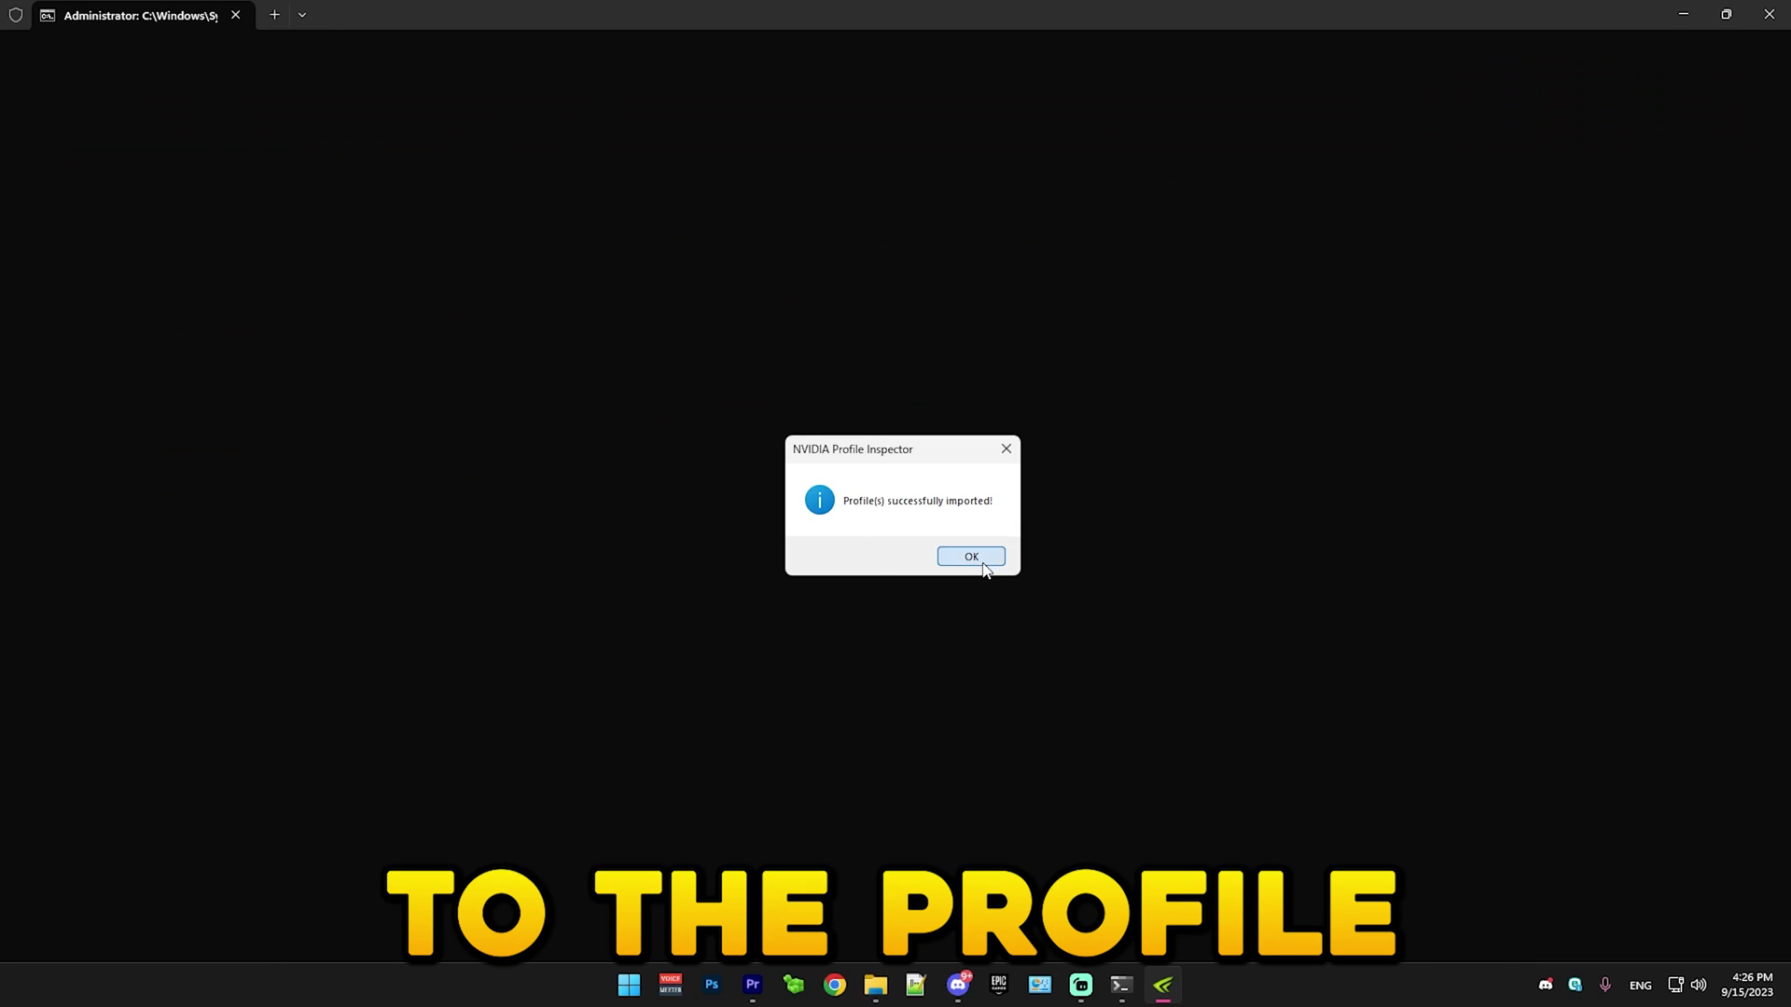
click(971, 555)
key(Return)
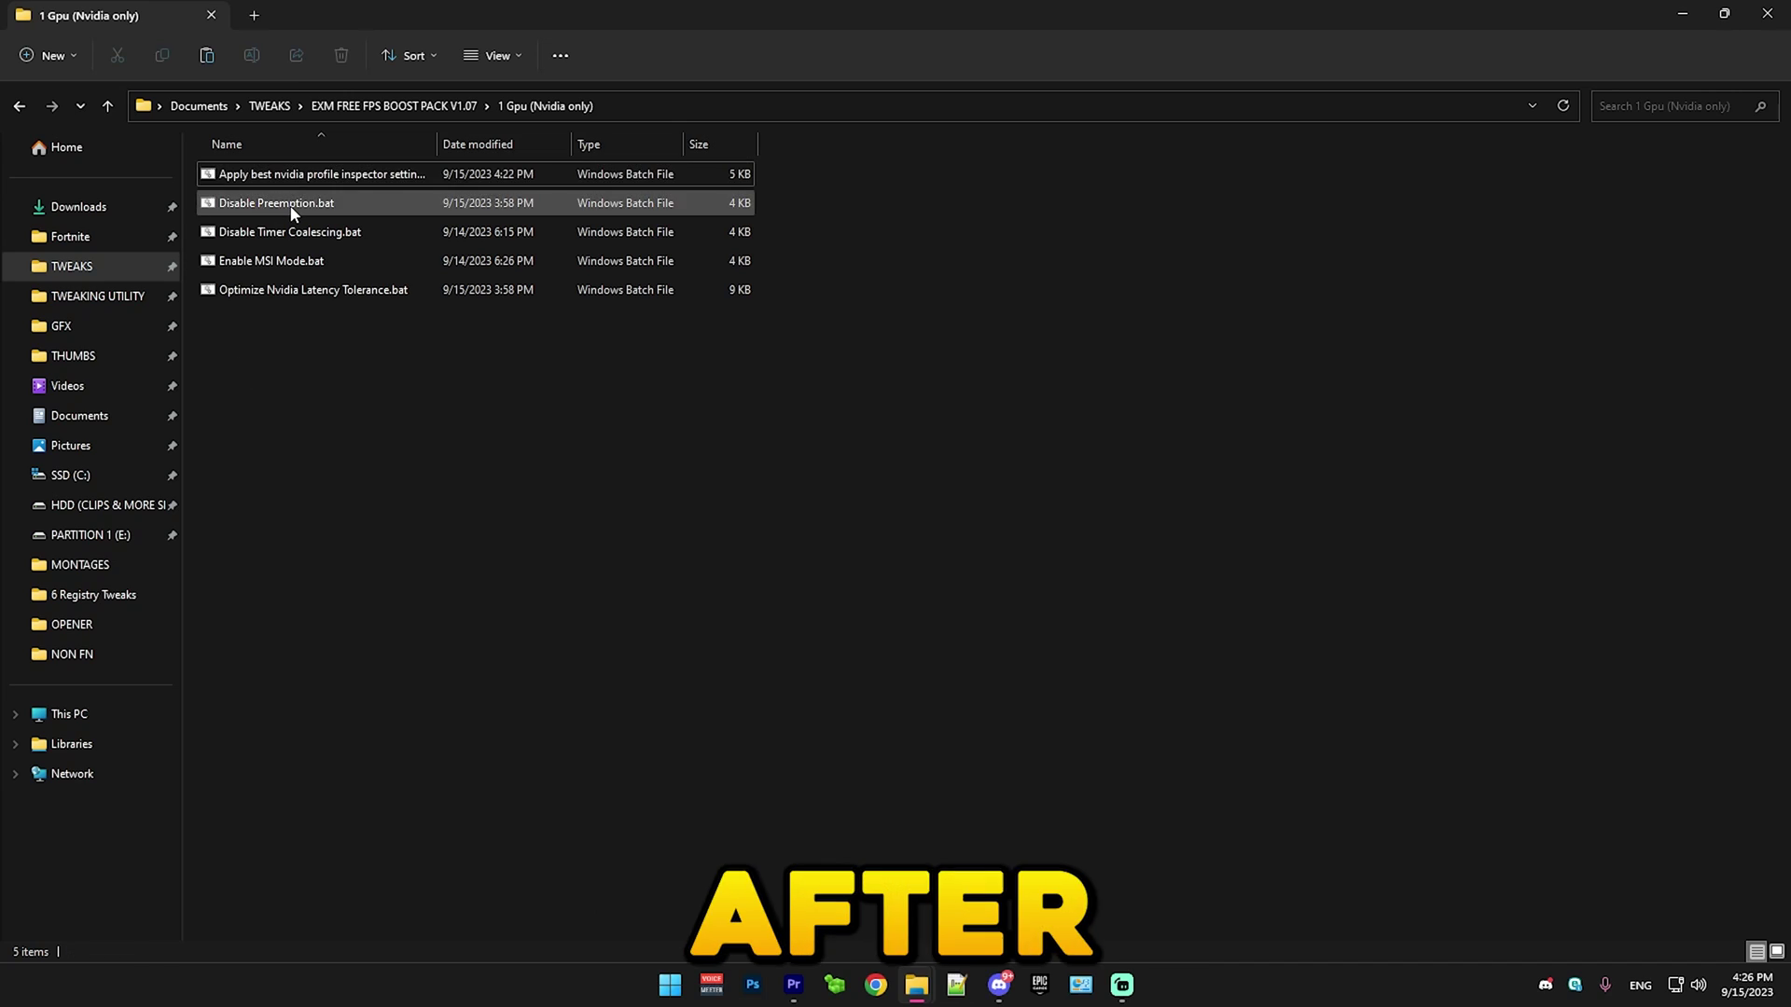
Step: Run the Disable Preemption and Disable Timer Coalescing scripts to completion
double_click(276, 202)
click(1163, 208)
key(Return)
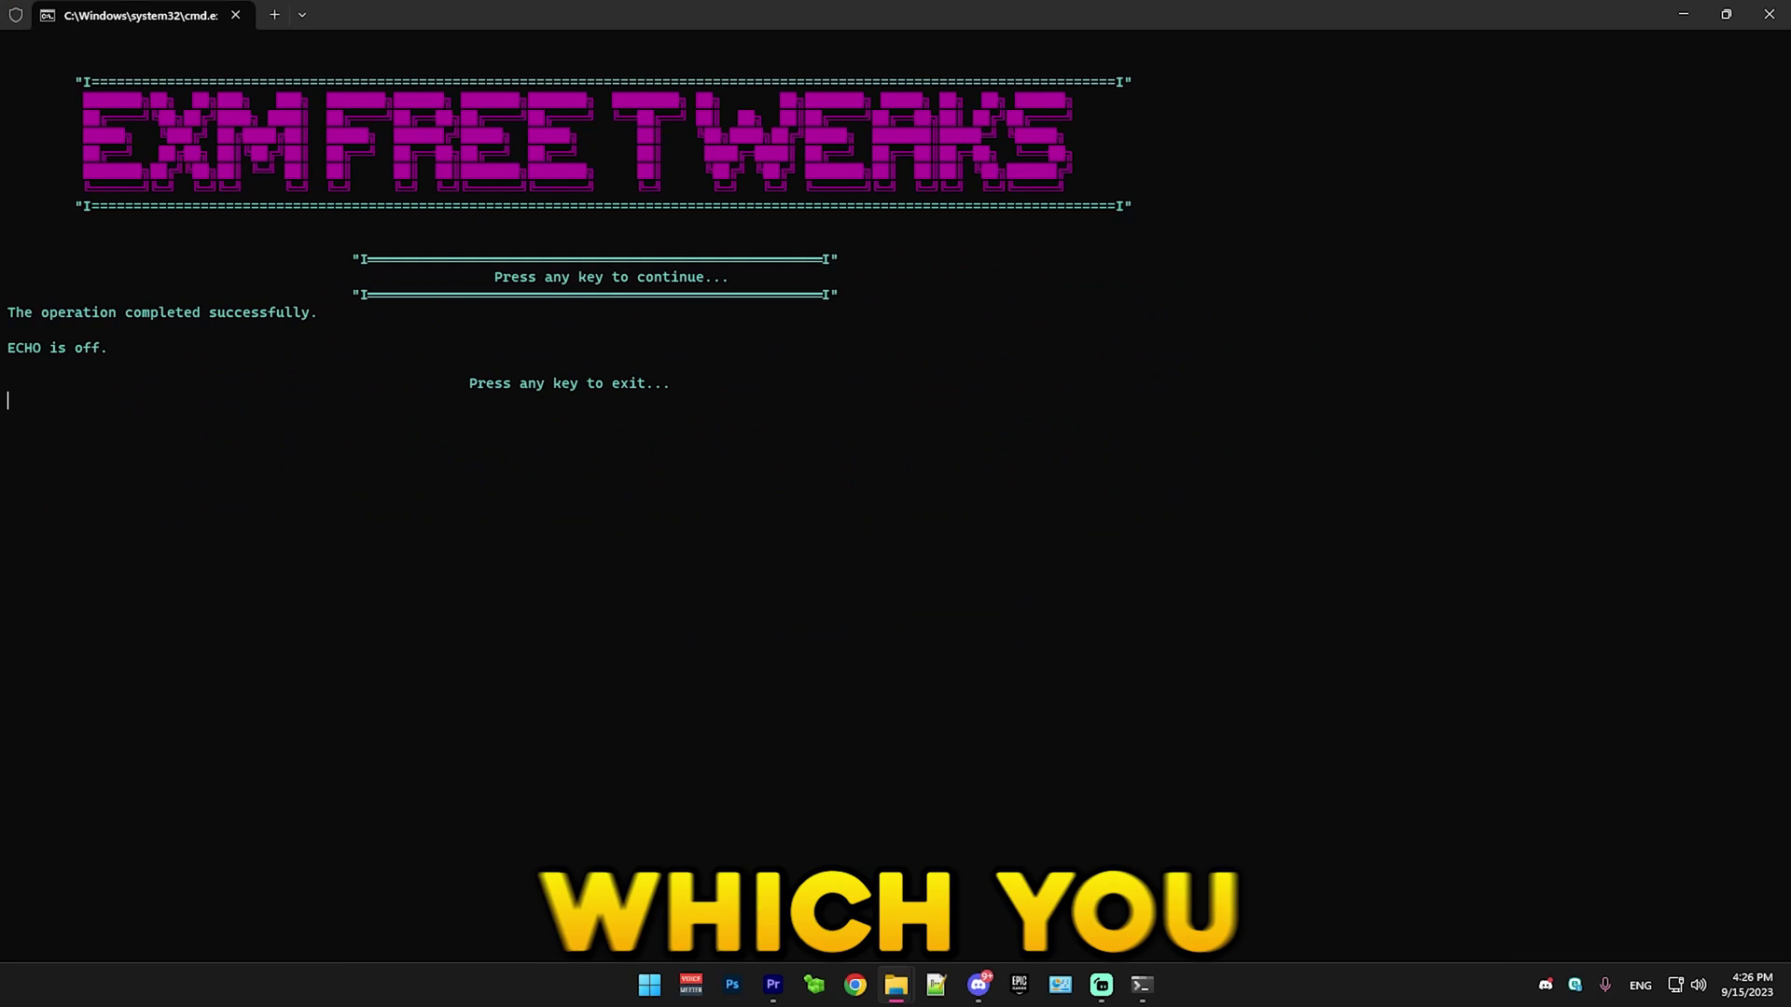
key(Return)
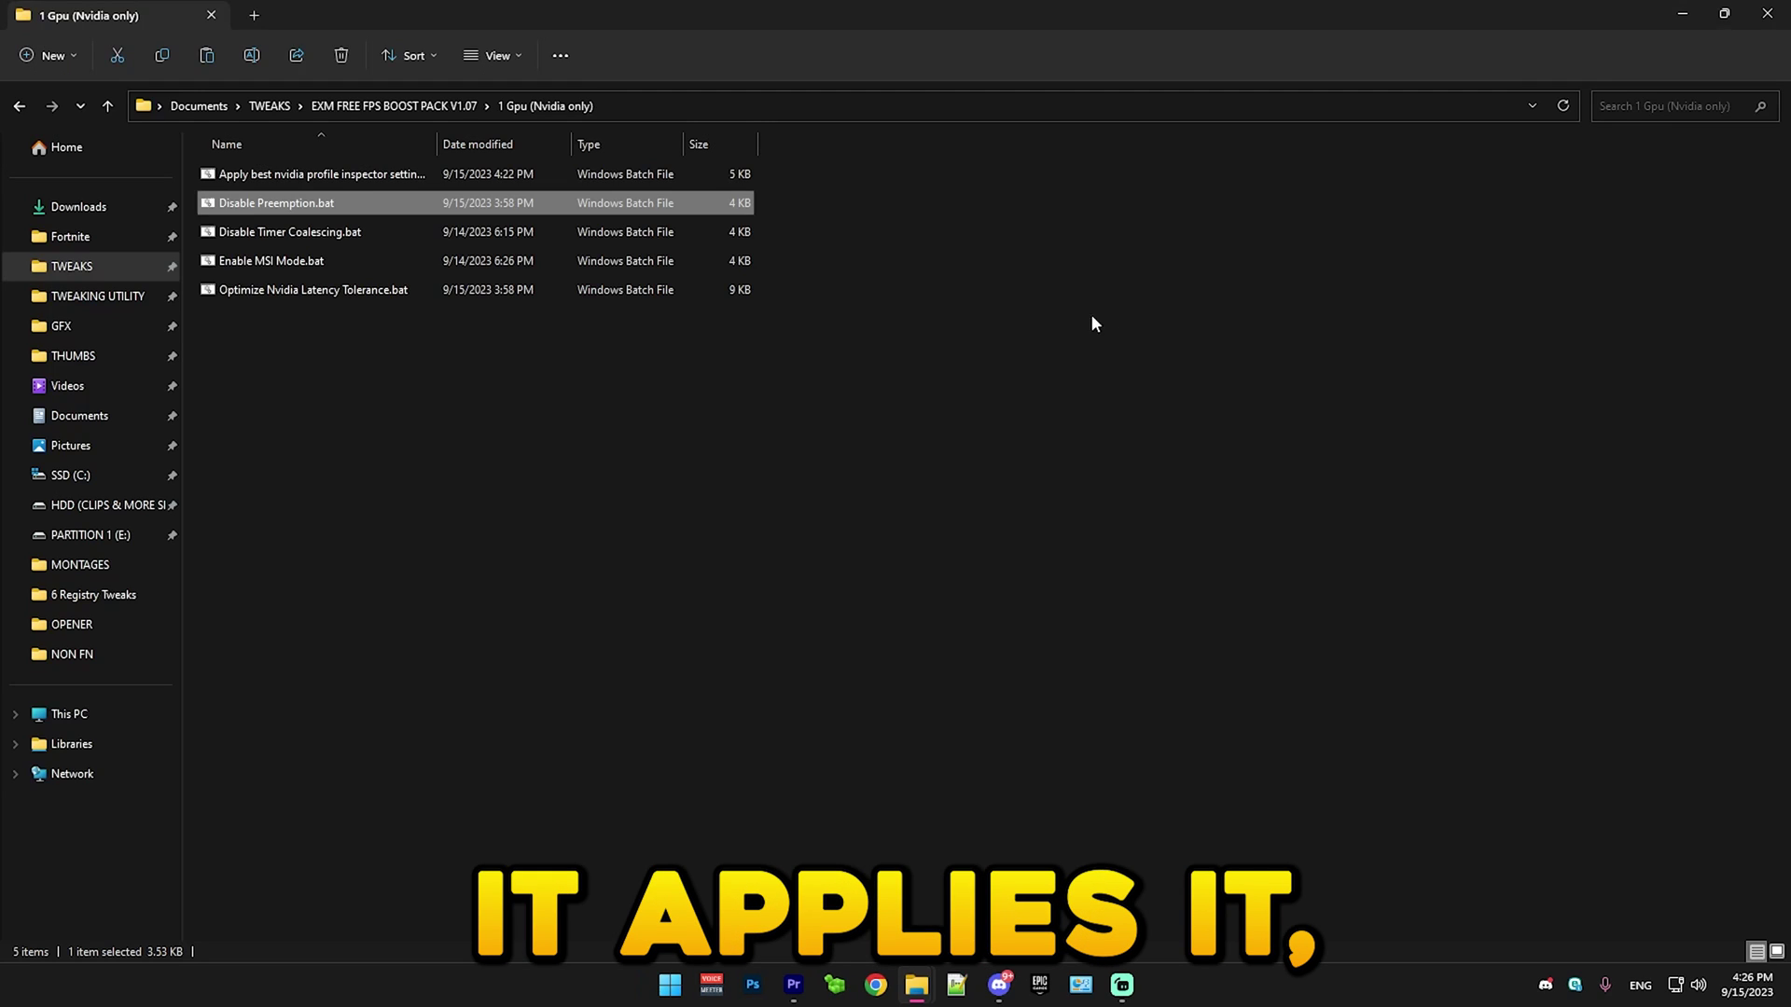
double_click(308, 233)
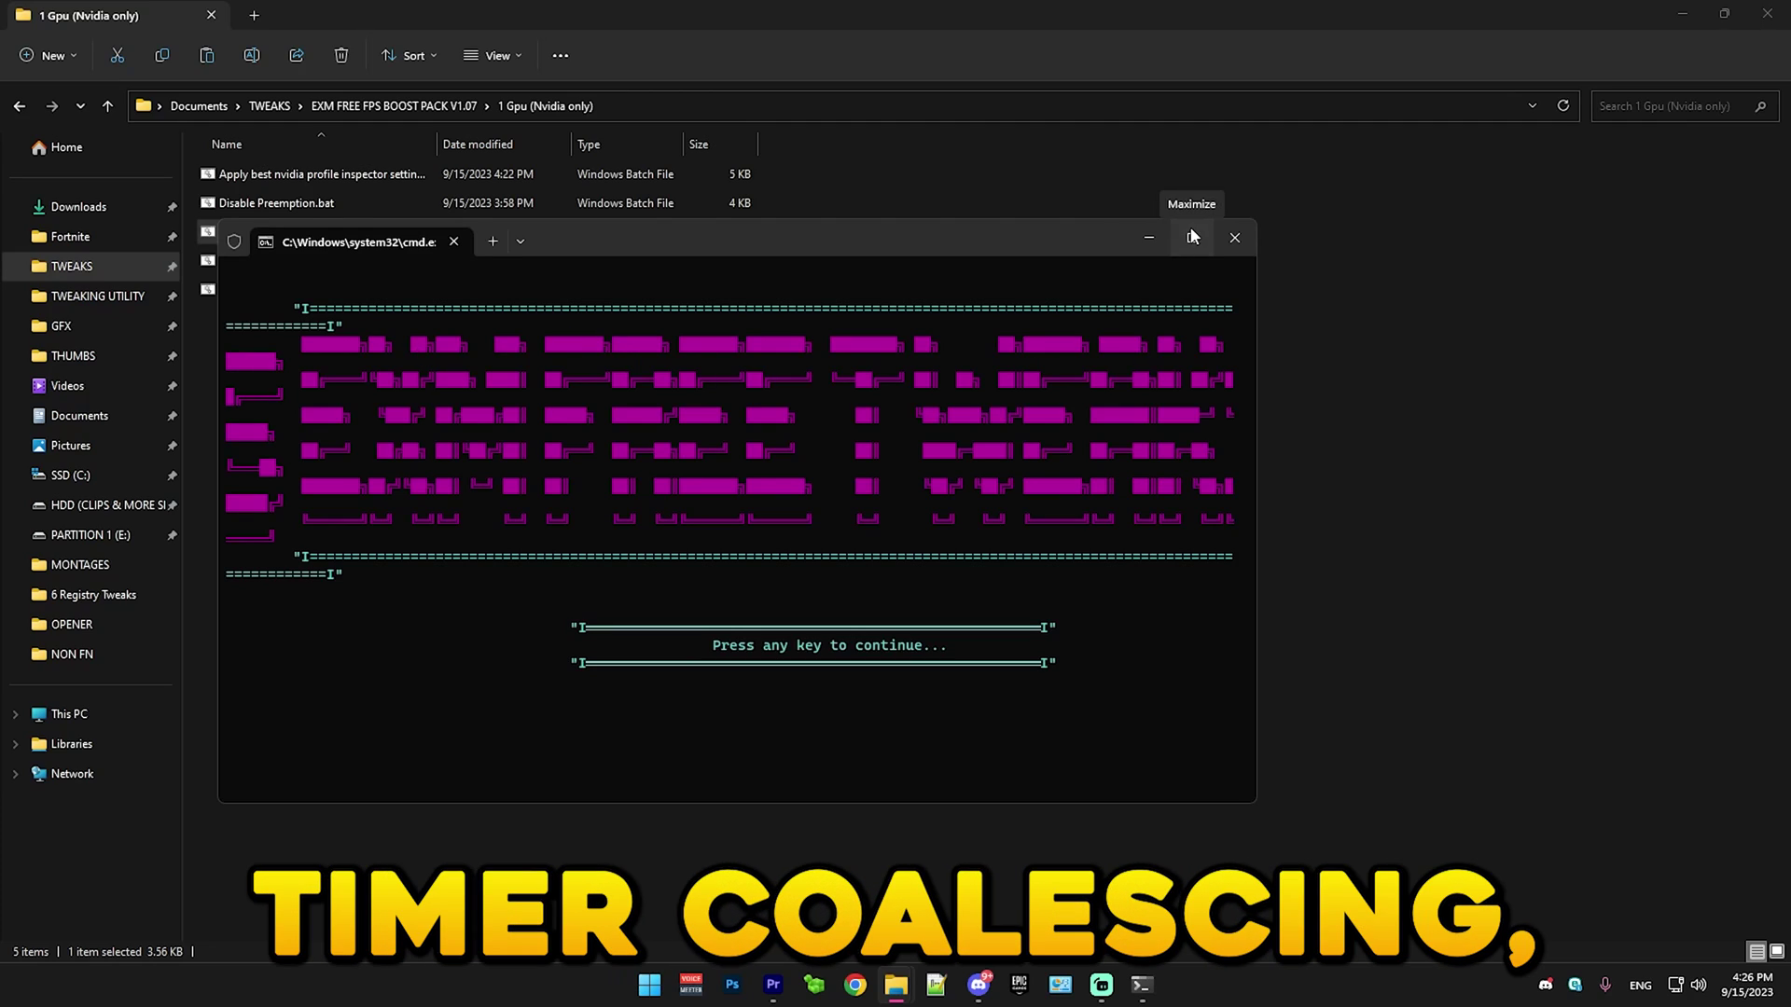
click(1192, 237)
key(Return)
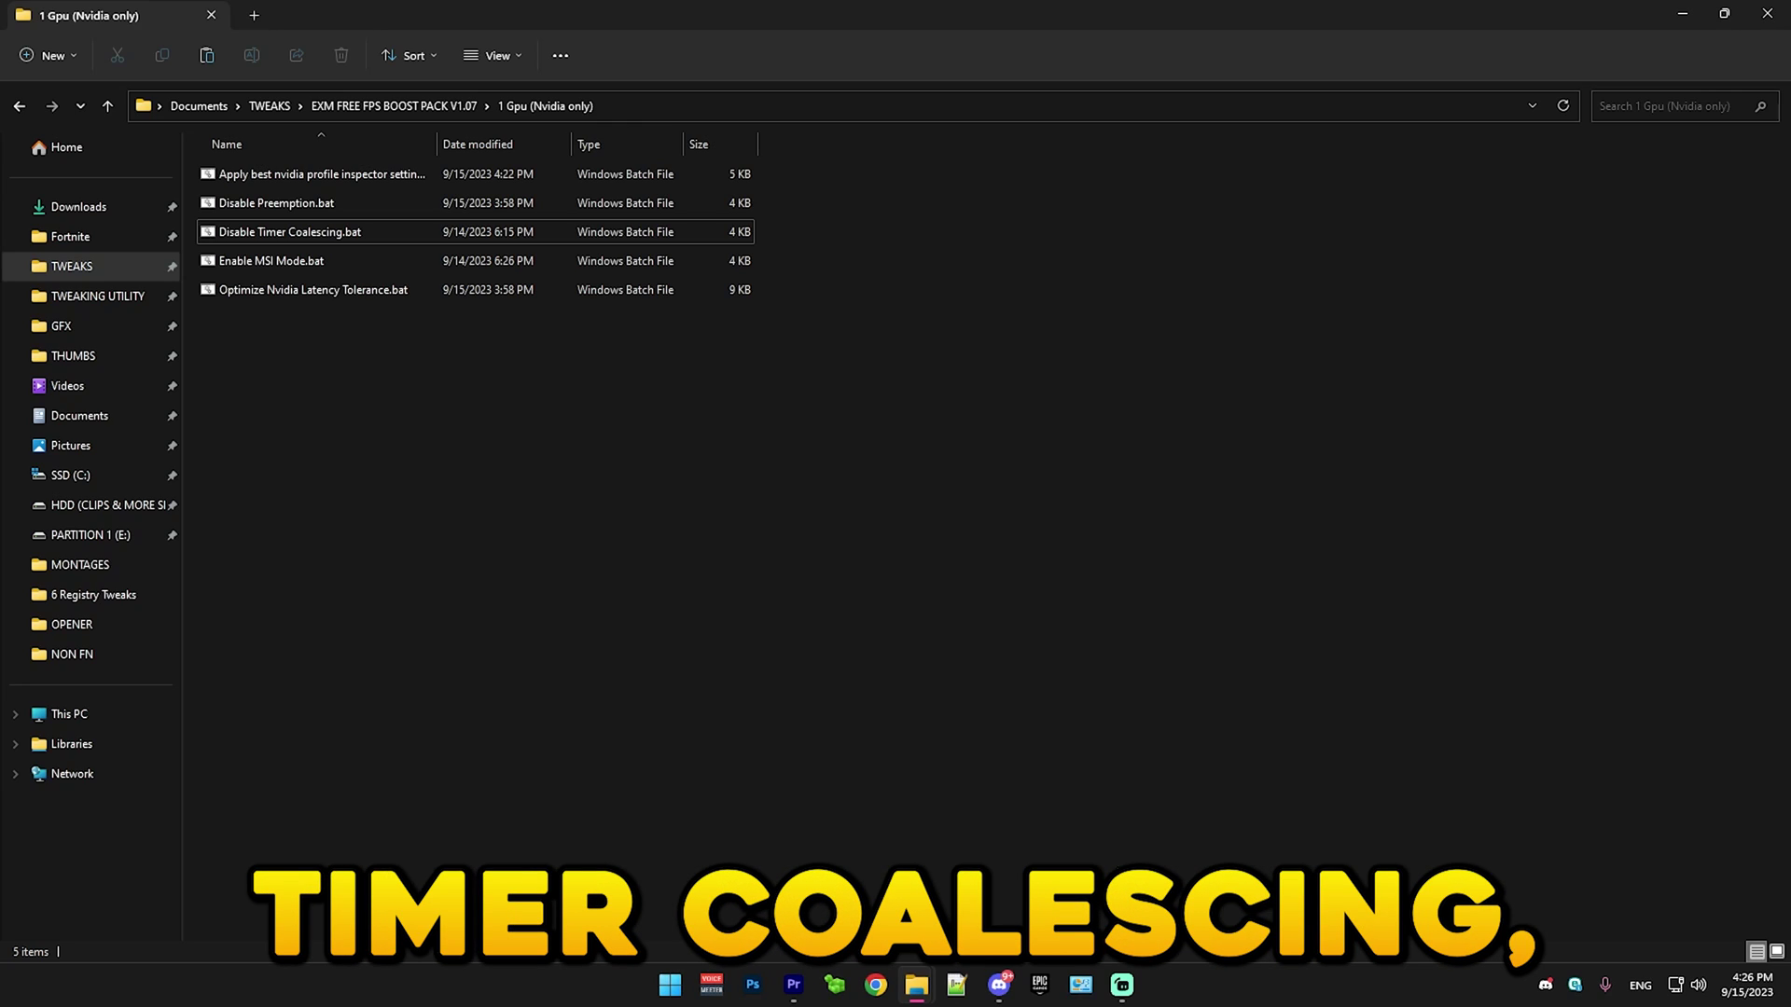
Step: Run the Enable MSI Mode and Optimize Nvidia Latency Tolerance scripts to completion
double_click(221, 270)
click(1026, 60)
key(Return)
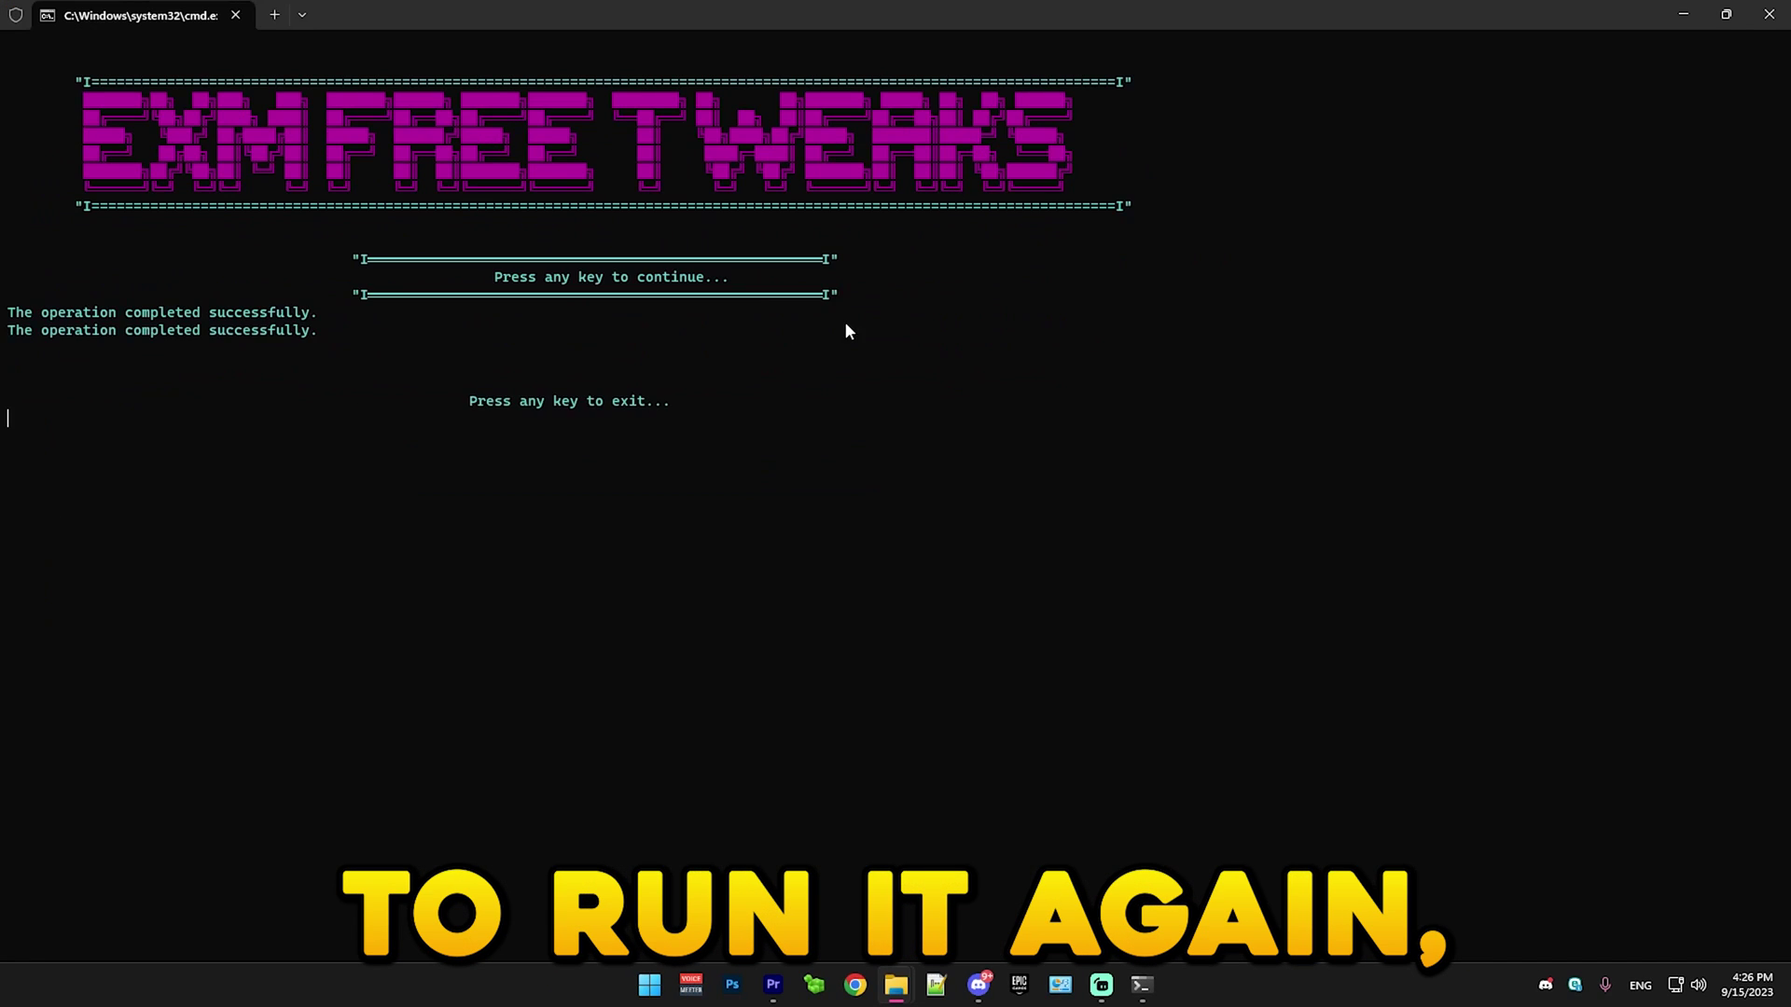
key(Return)
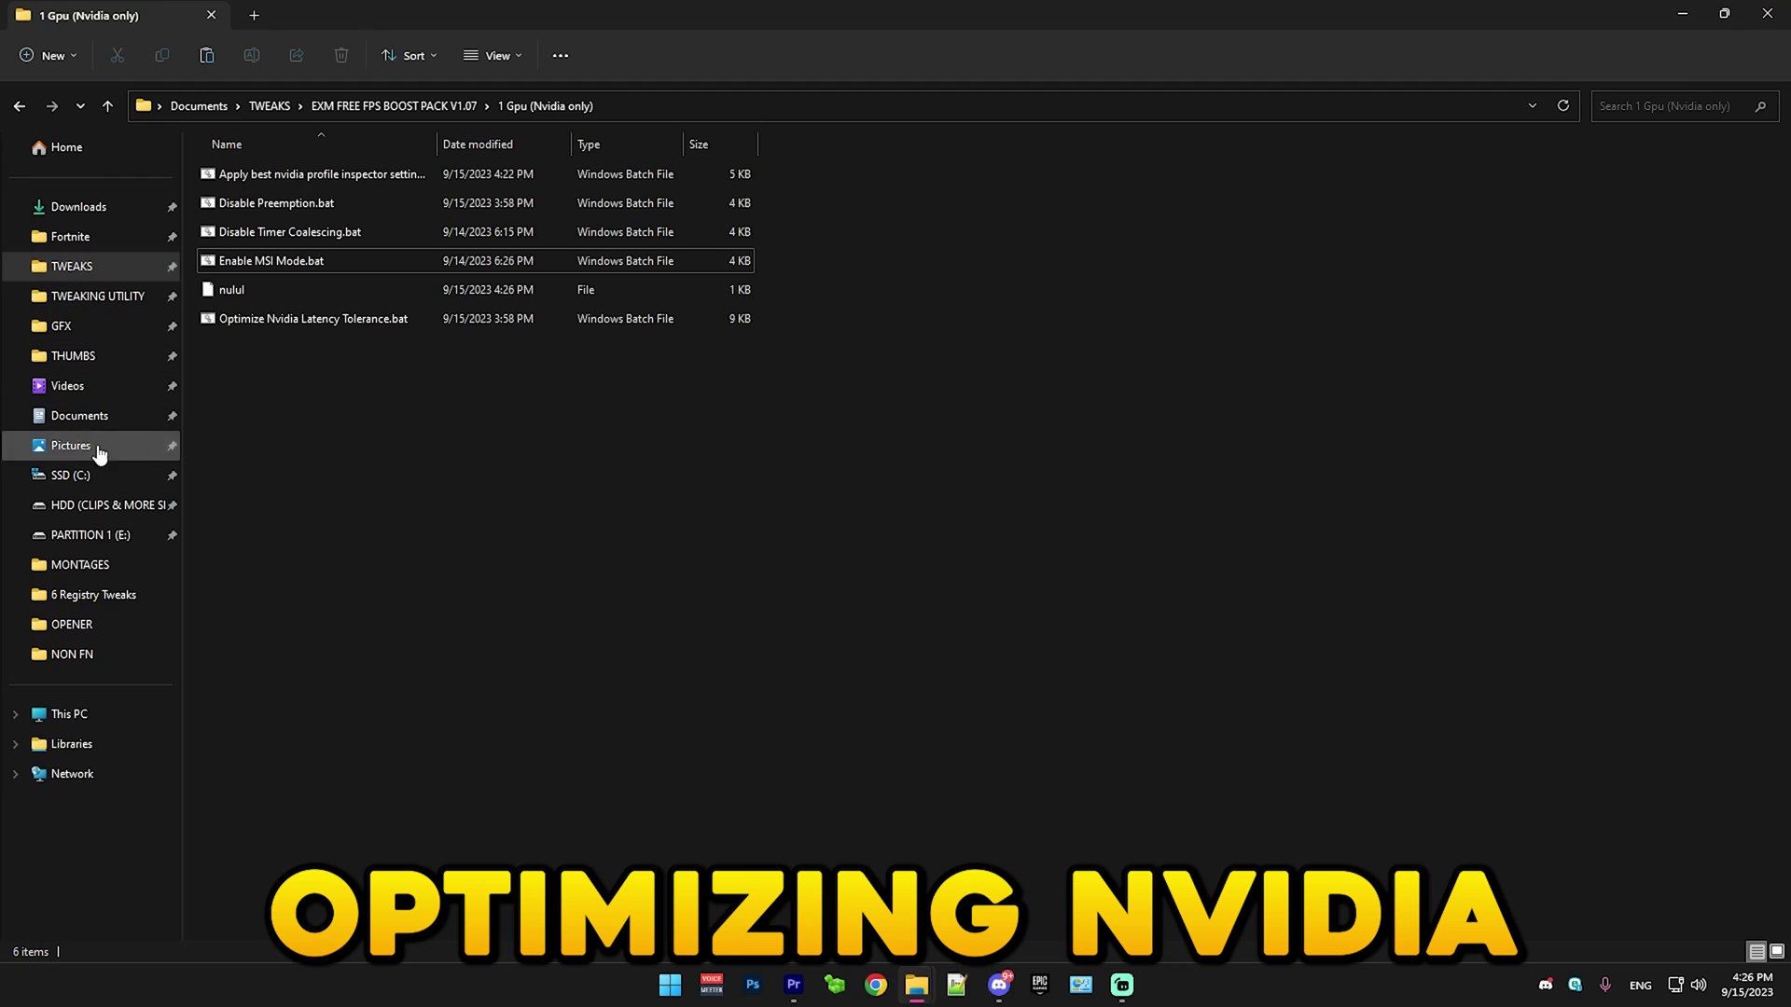
double_click(265, 319)
click(1046, 92)
key(Return)
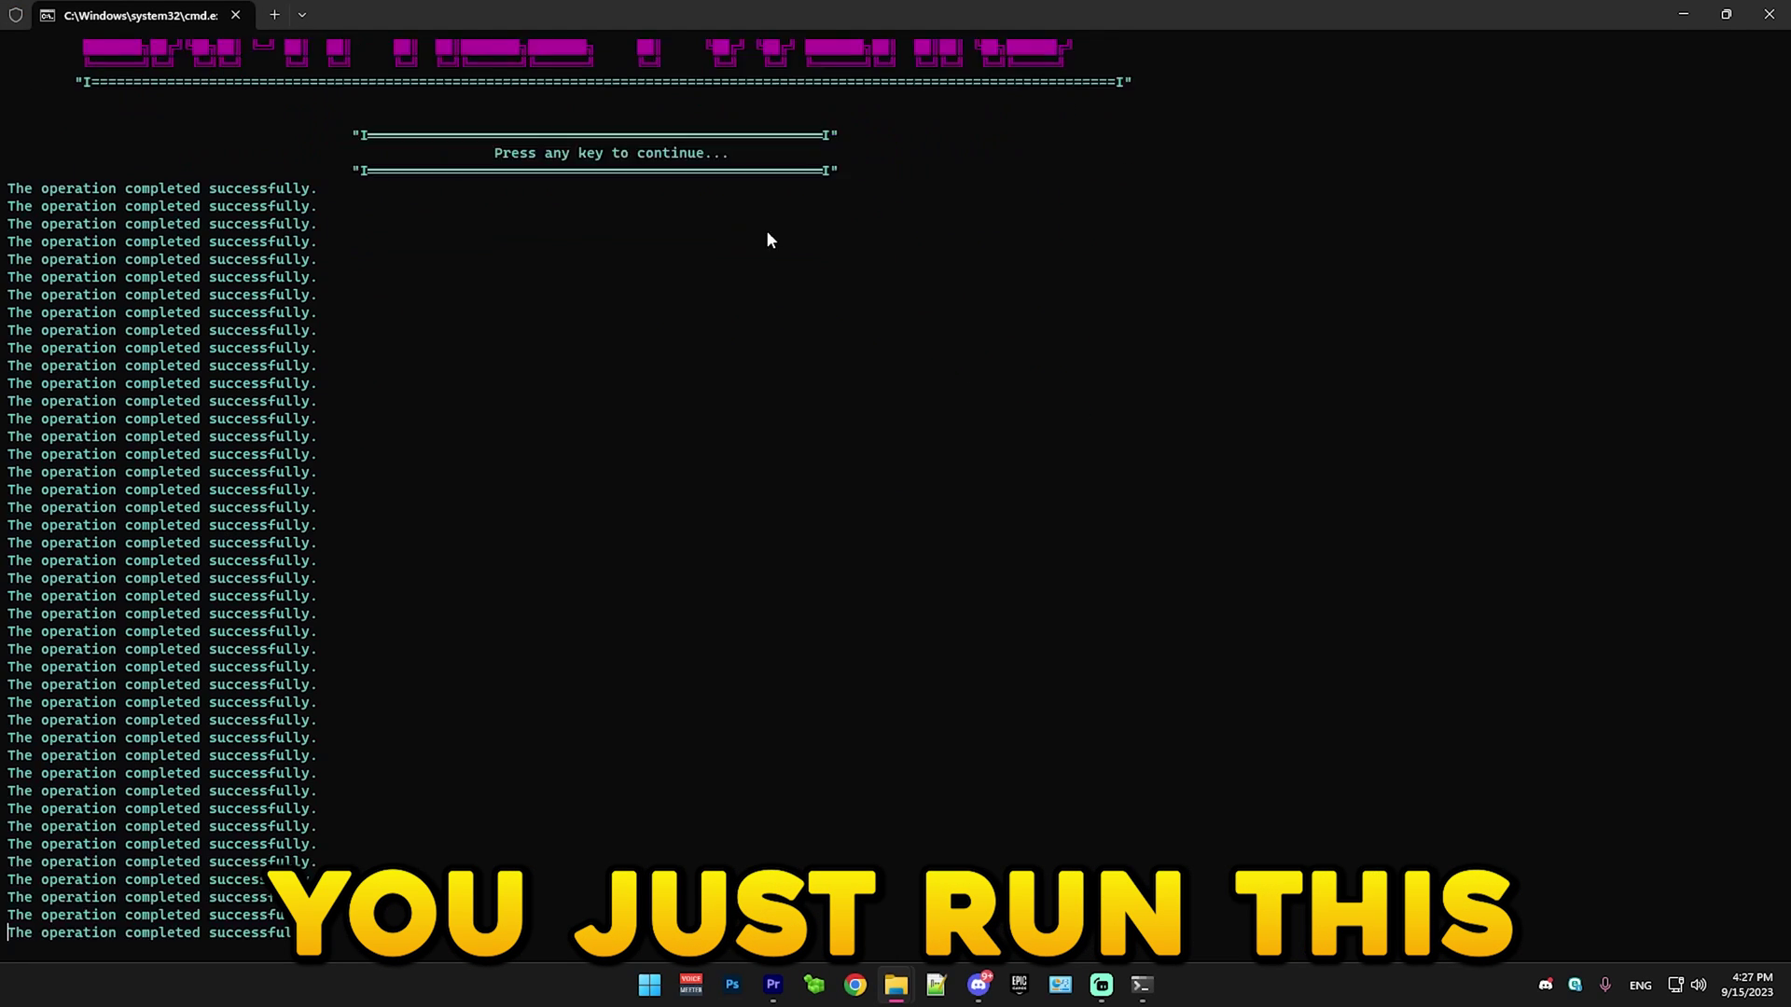
key(Return)
Step: Run Network tweaks.bat from the 2 Network folder to flush DNS and apply settings
click(19, 106)
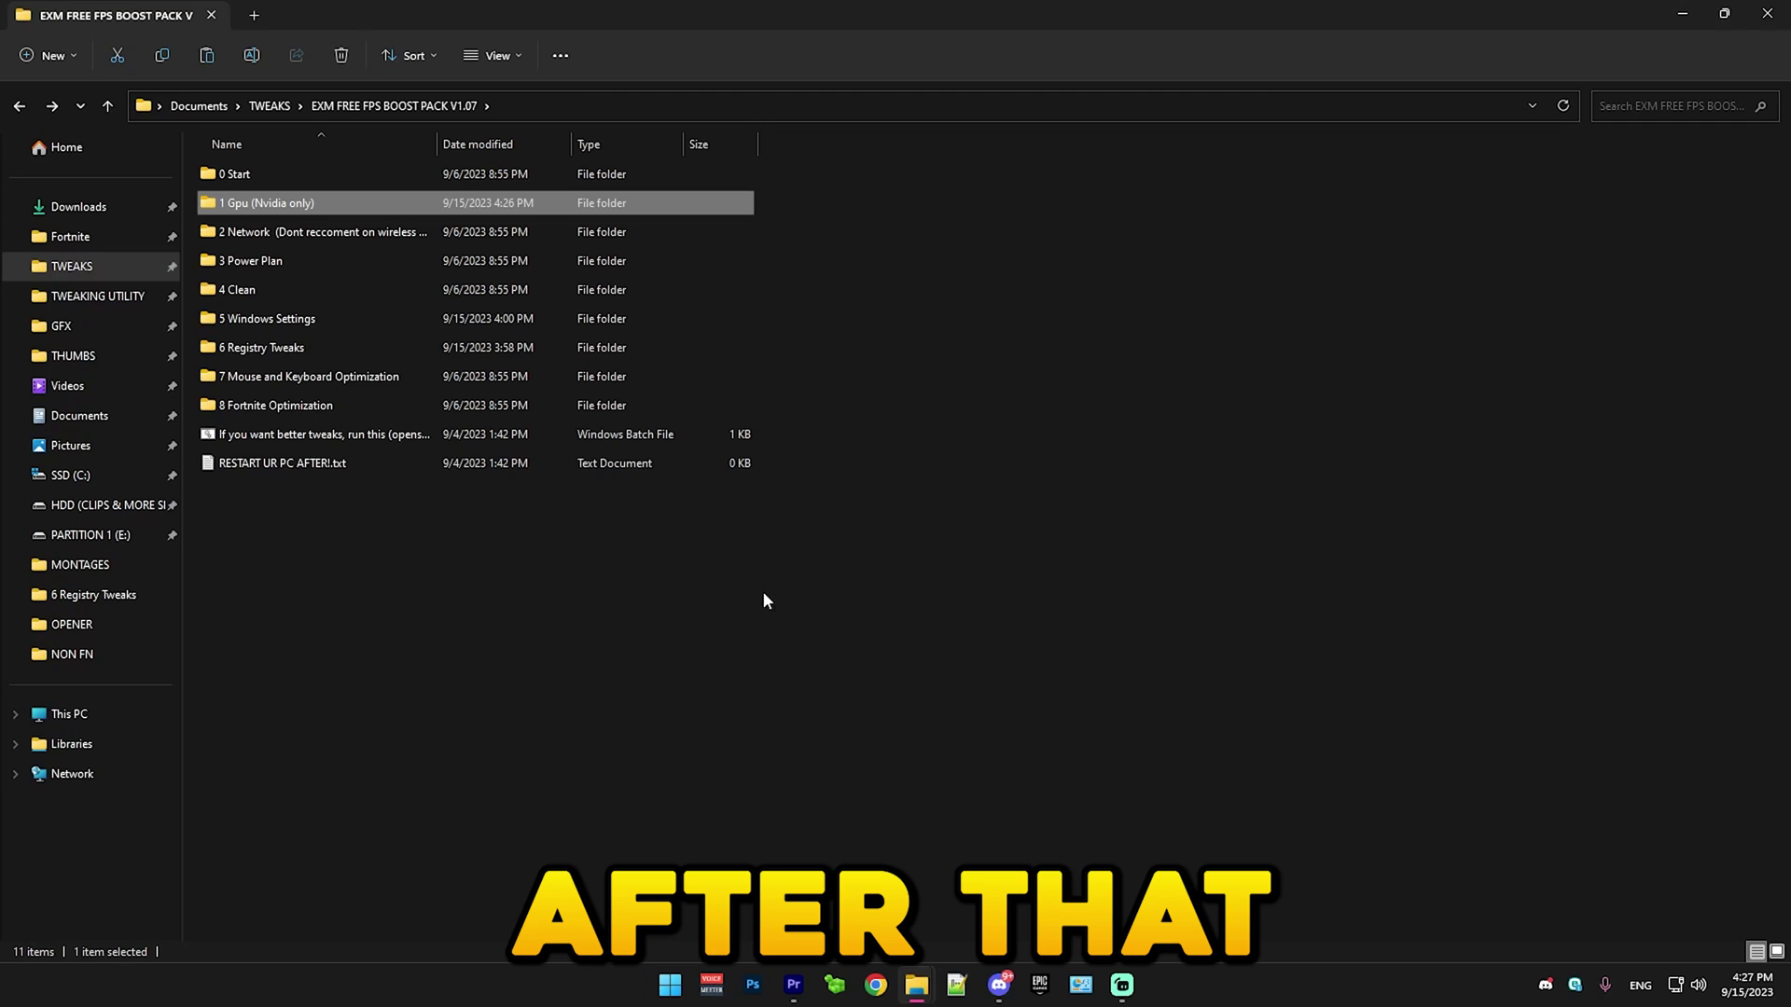
double_click(246, 232)
click(268, 177)
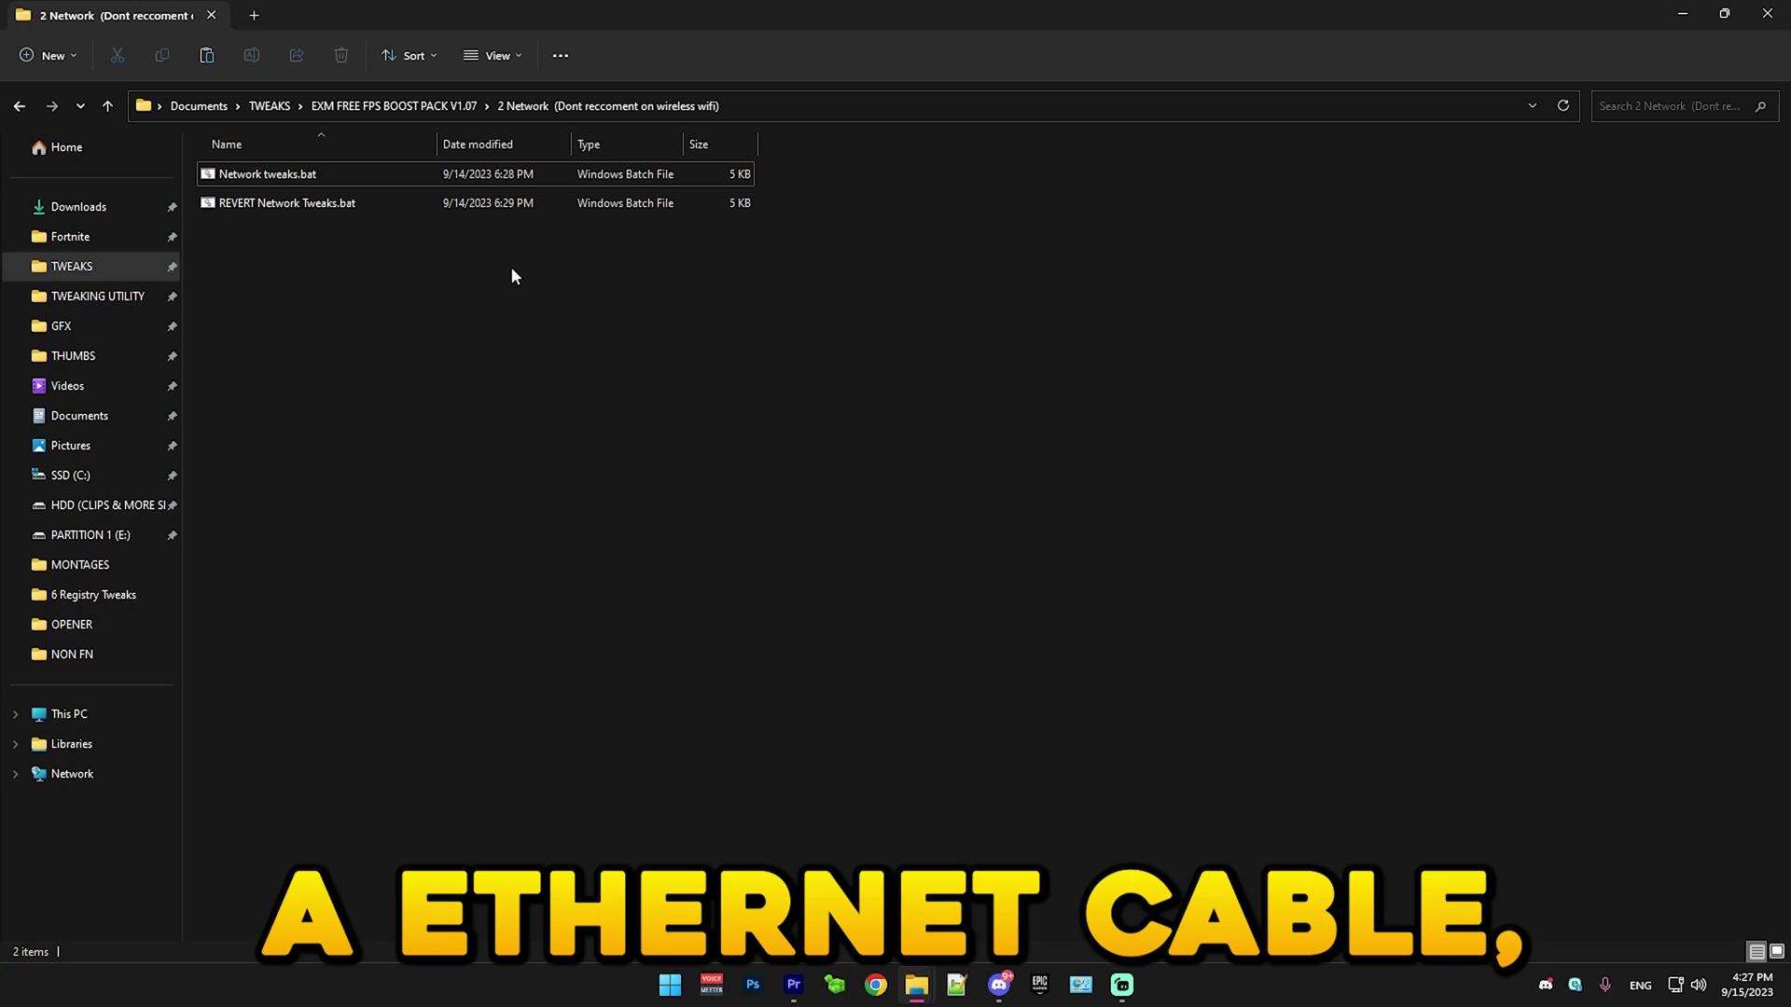
double_click(299, 174)
click(1064, 103)
key(Return)
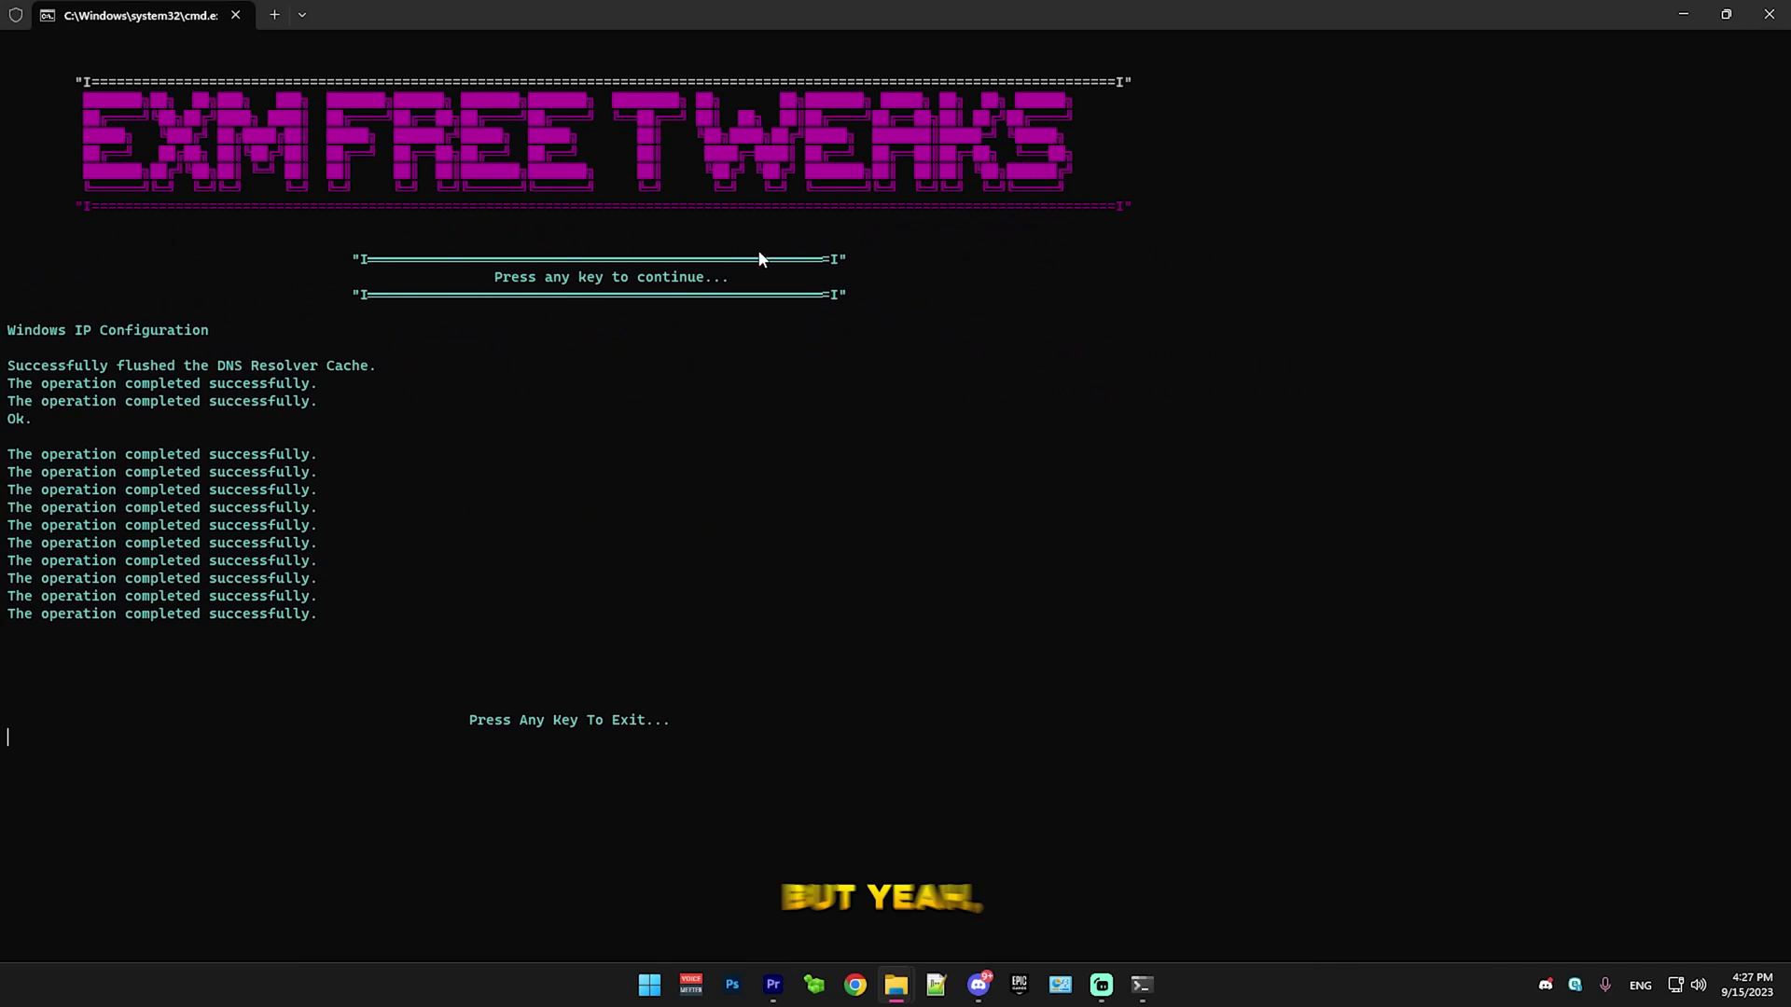
key(Return)
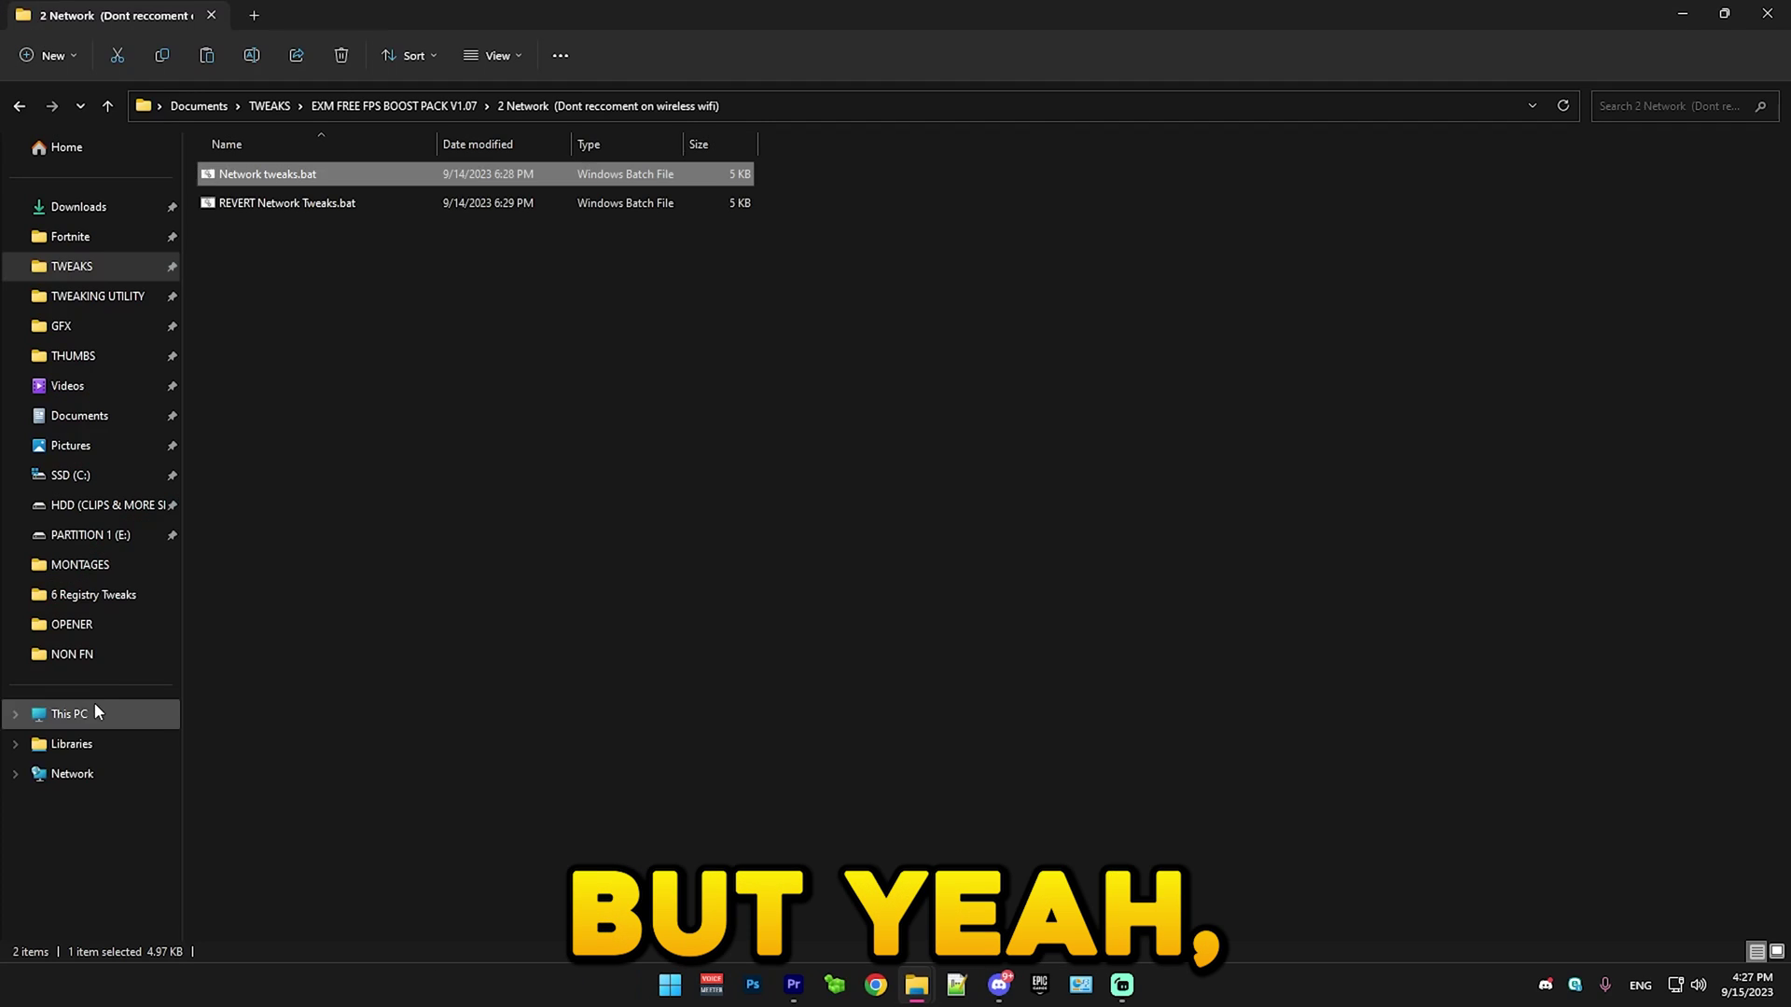
Step: Select the network scripts, including REVERT Network Tweaks, then return to the pack folder
click(388, 338)
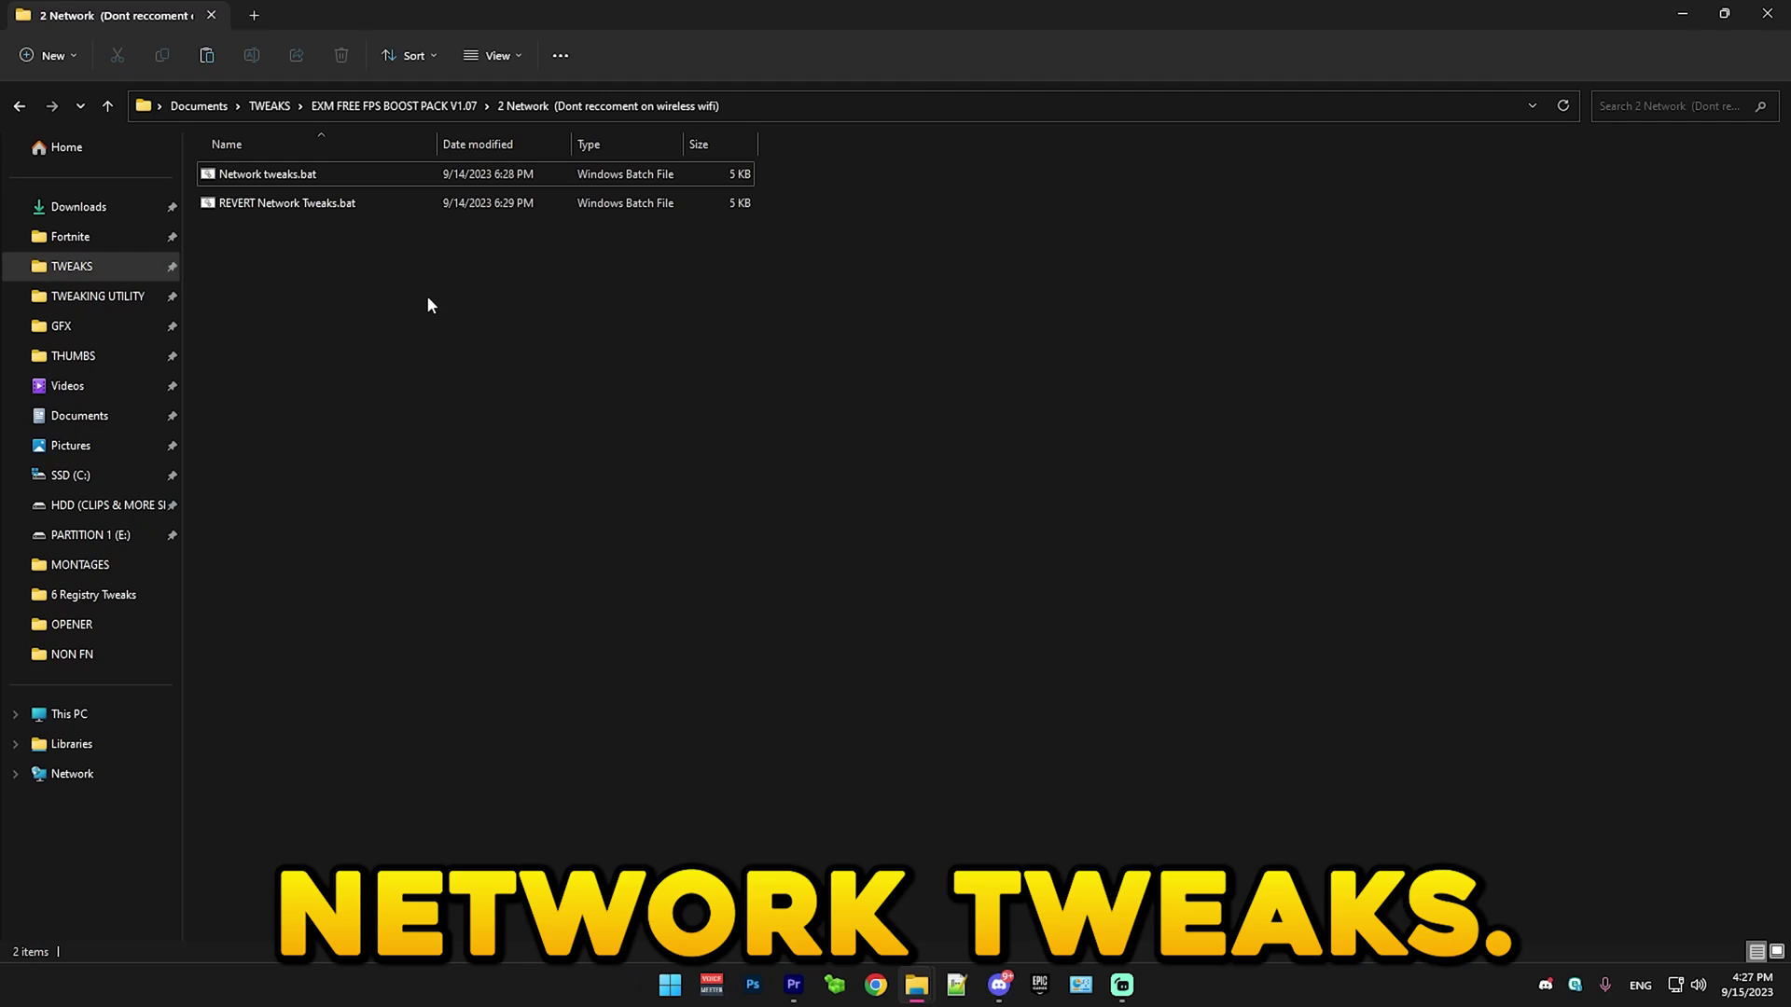
drag(815, 608, 277, 224)
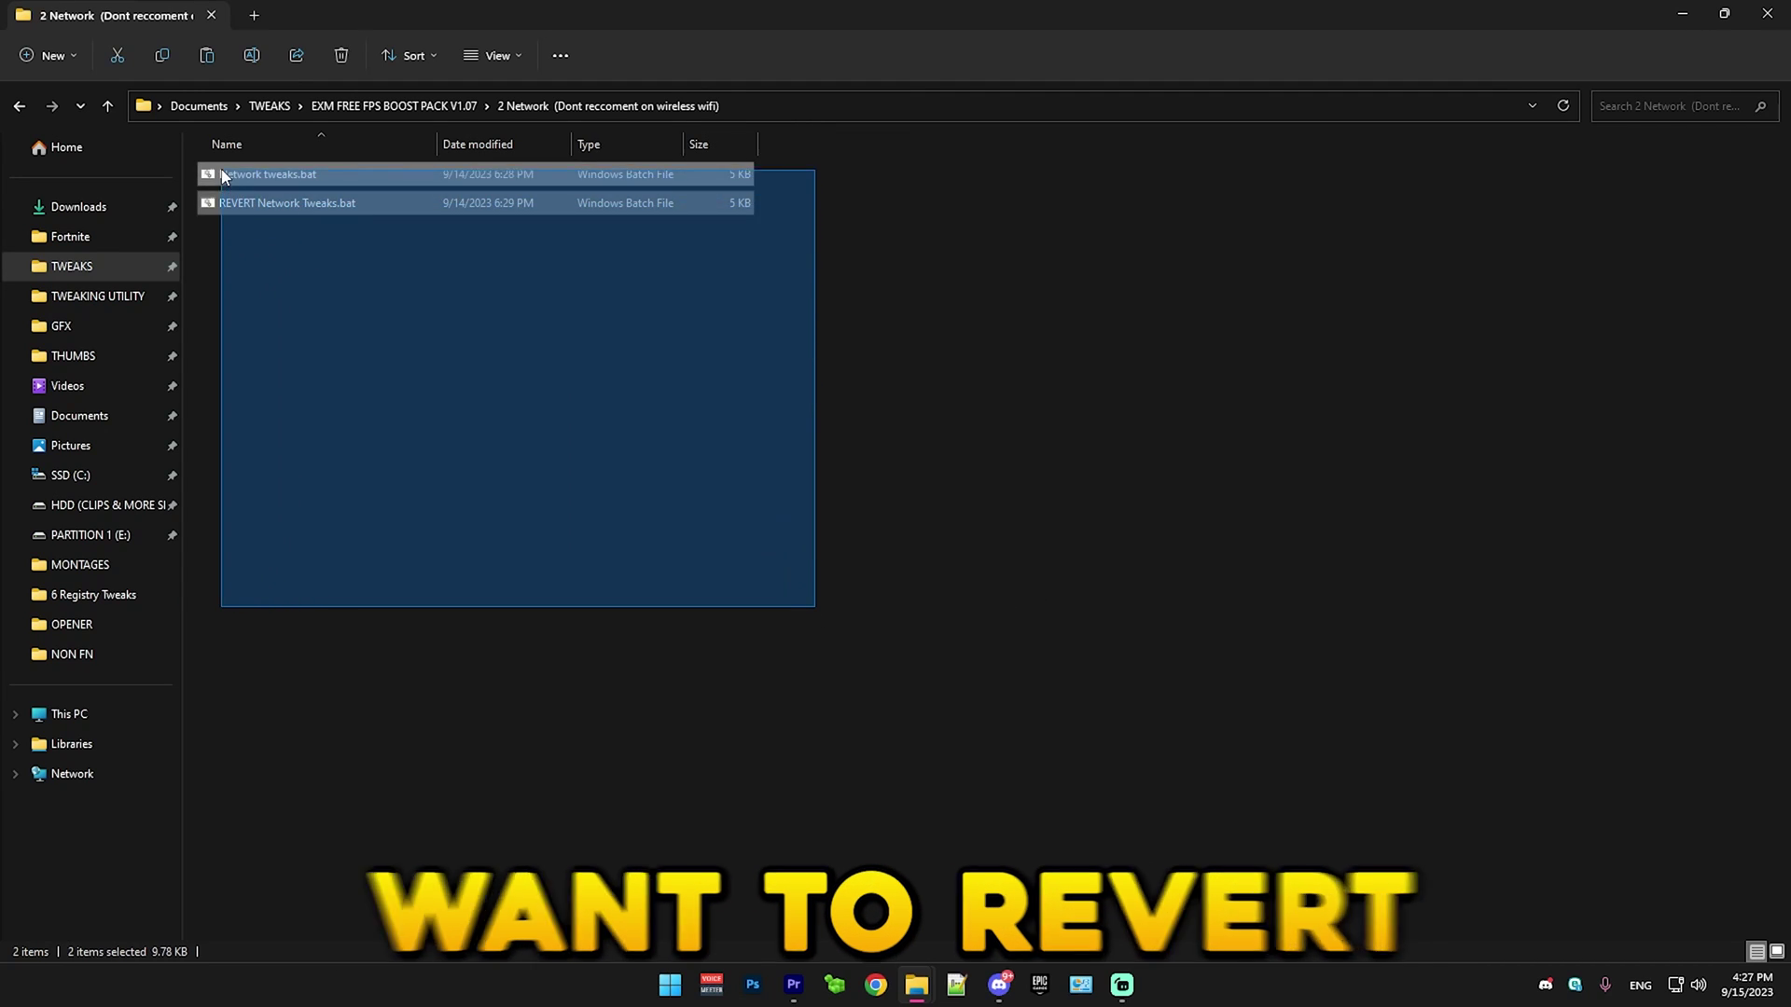
drag(224, 177, 224, 177)
click(692, 345)
drag(909, 346, 181, 188)
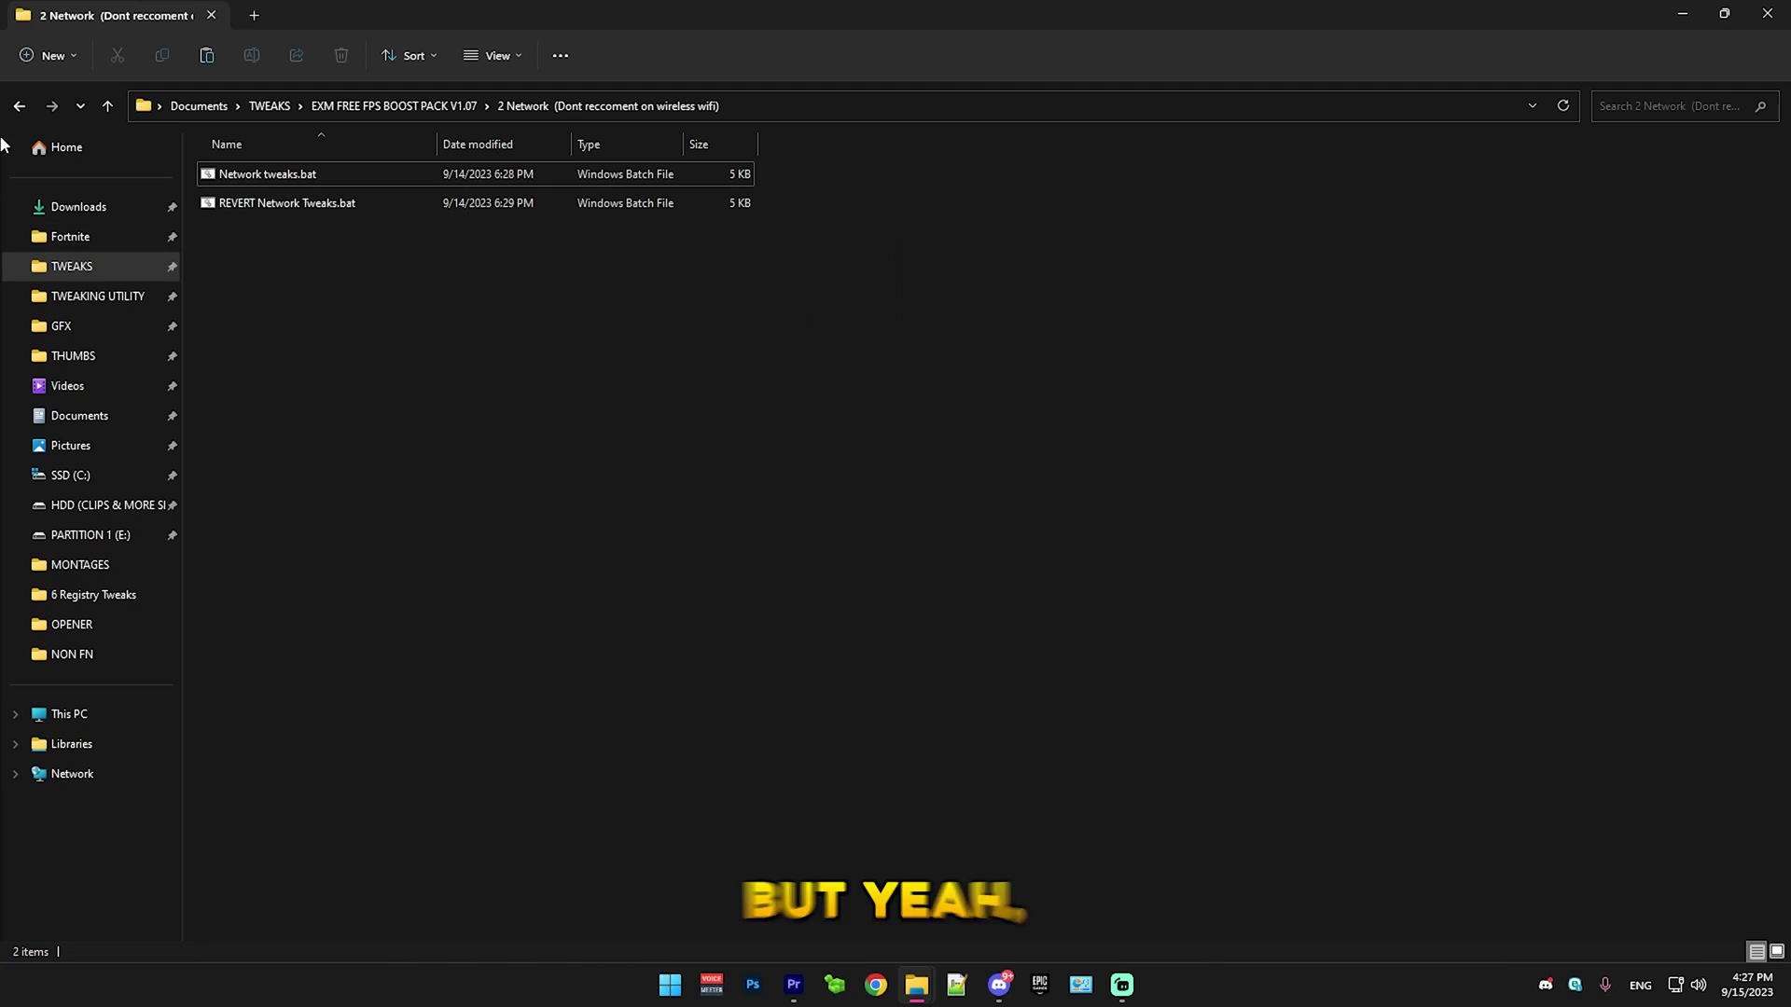
key(alt+Up)
Step: Run Apply Exm Power Plan.bat from 3 Power Plan to import the power scheme
double_click(240, 262)
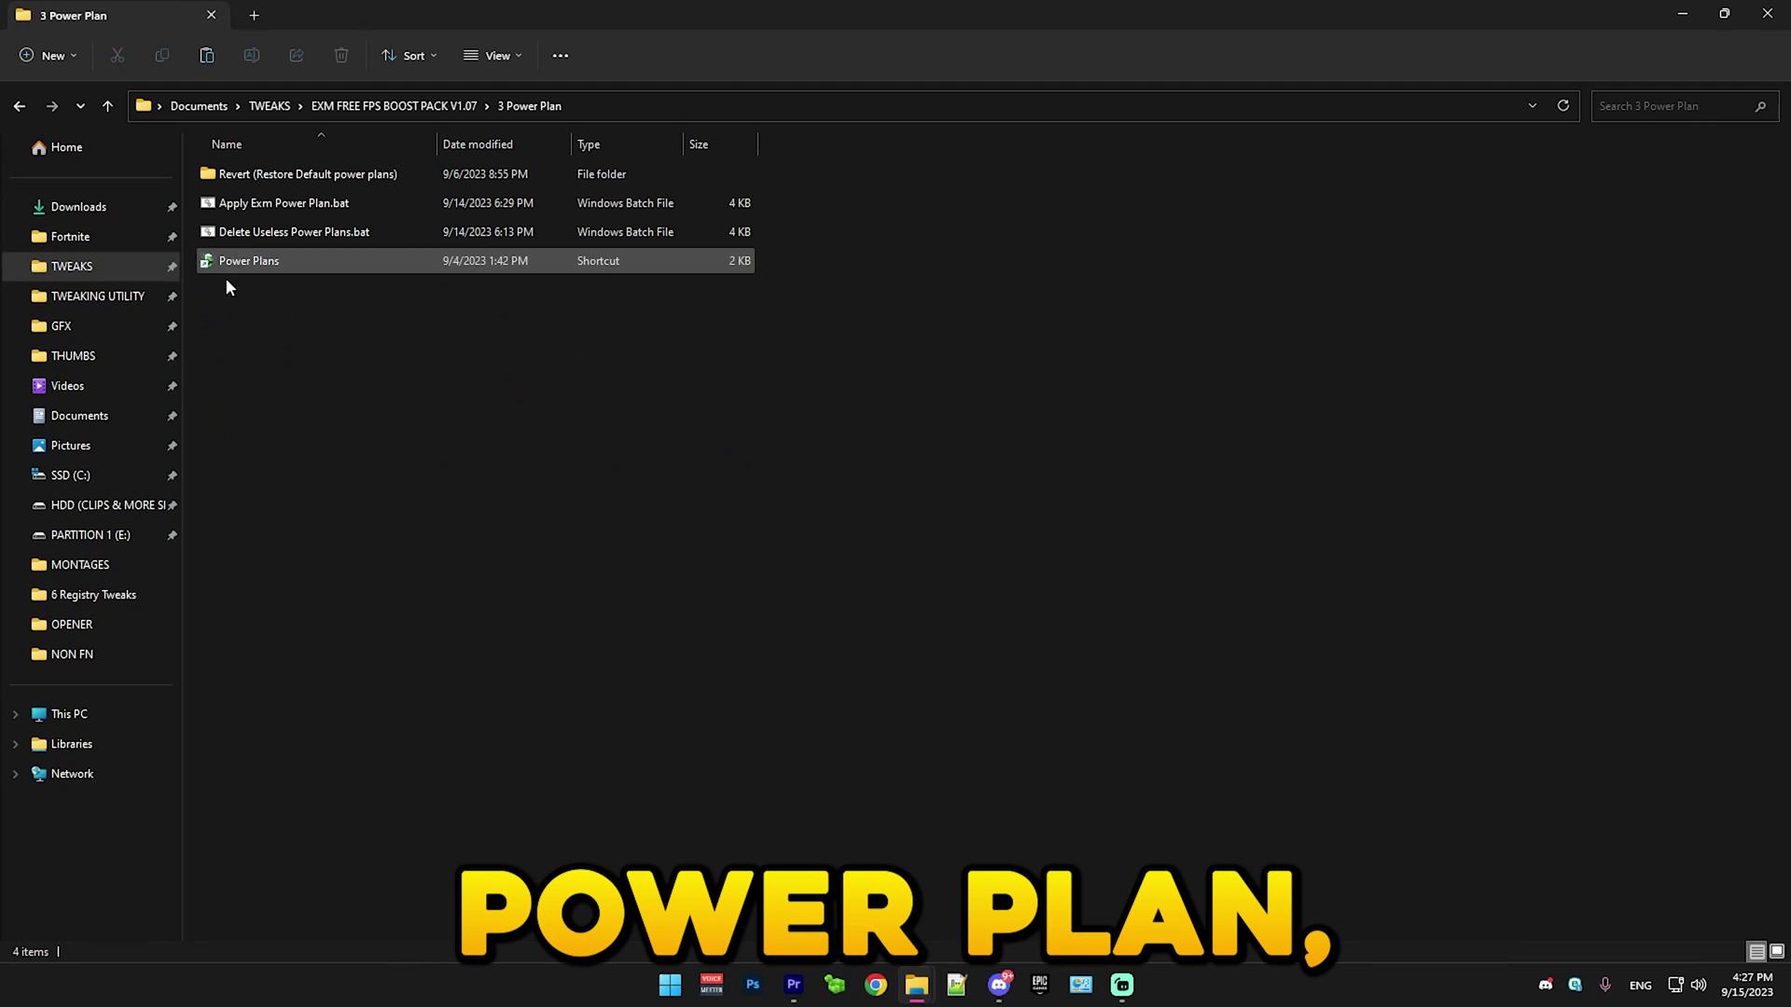
double_click(224, 204)
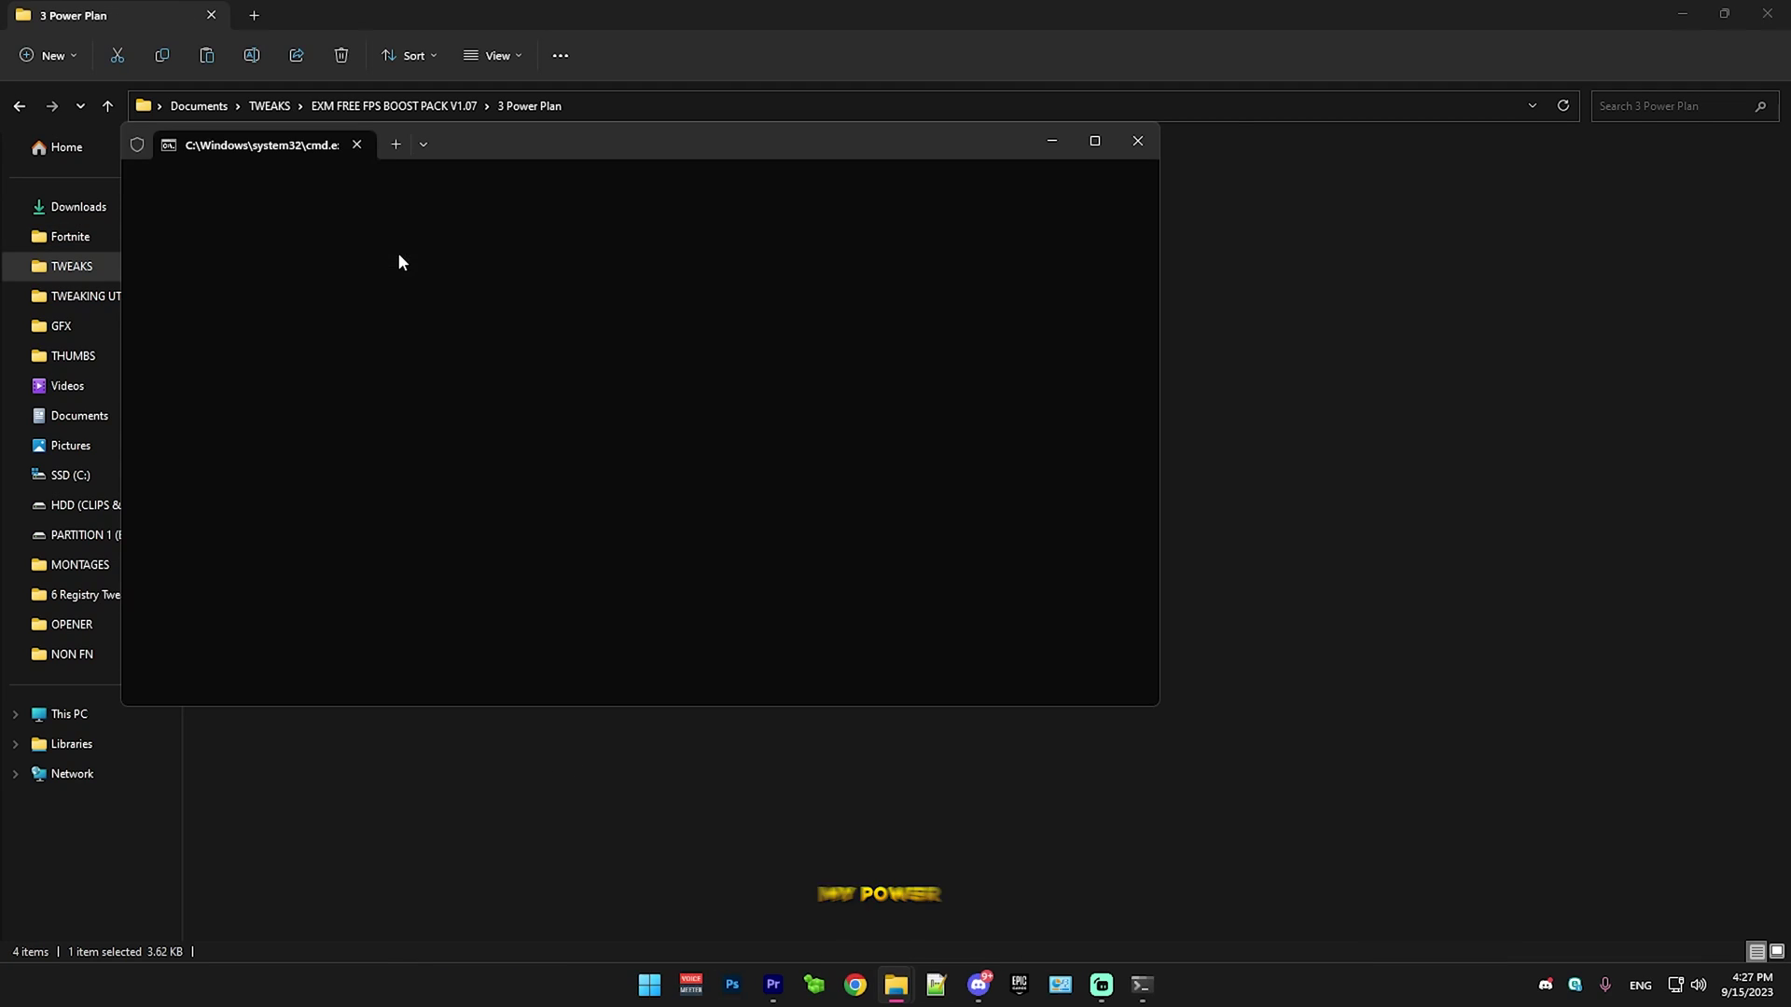
click(1097, 140)
key(Return)
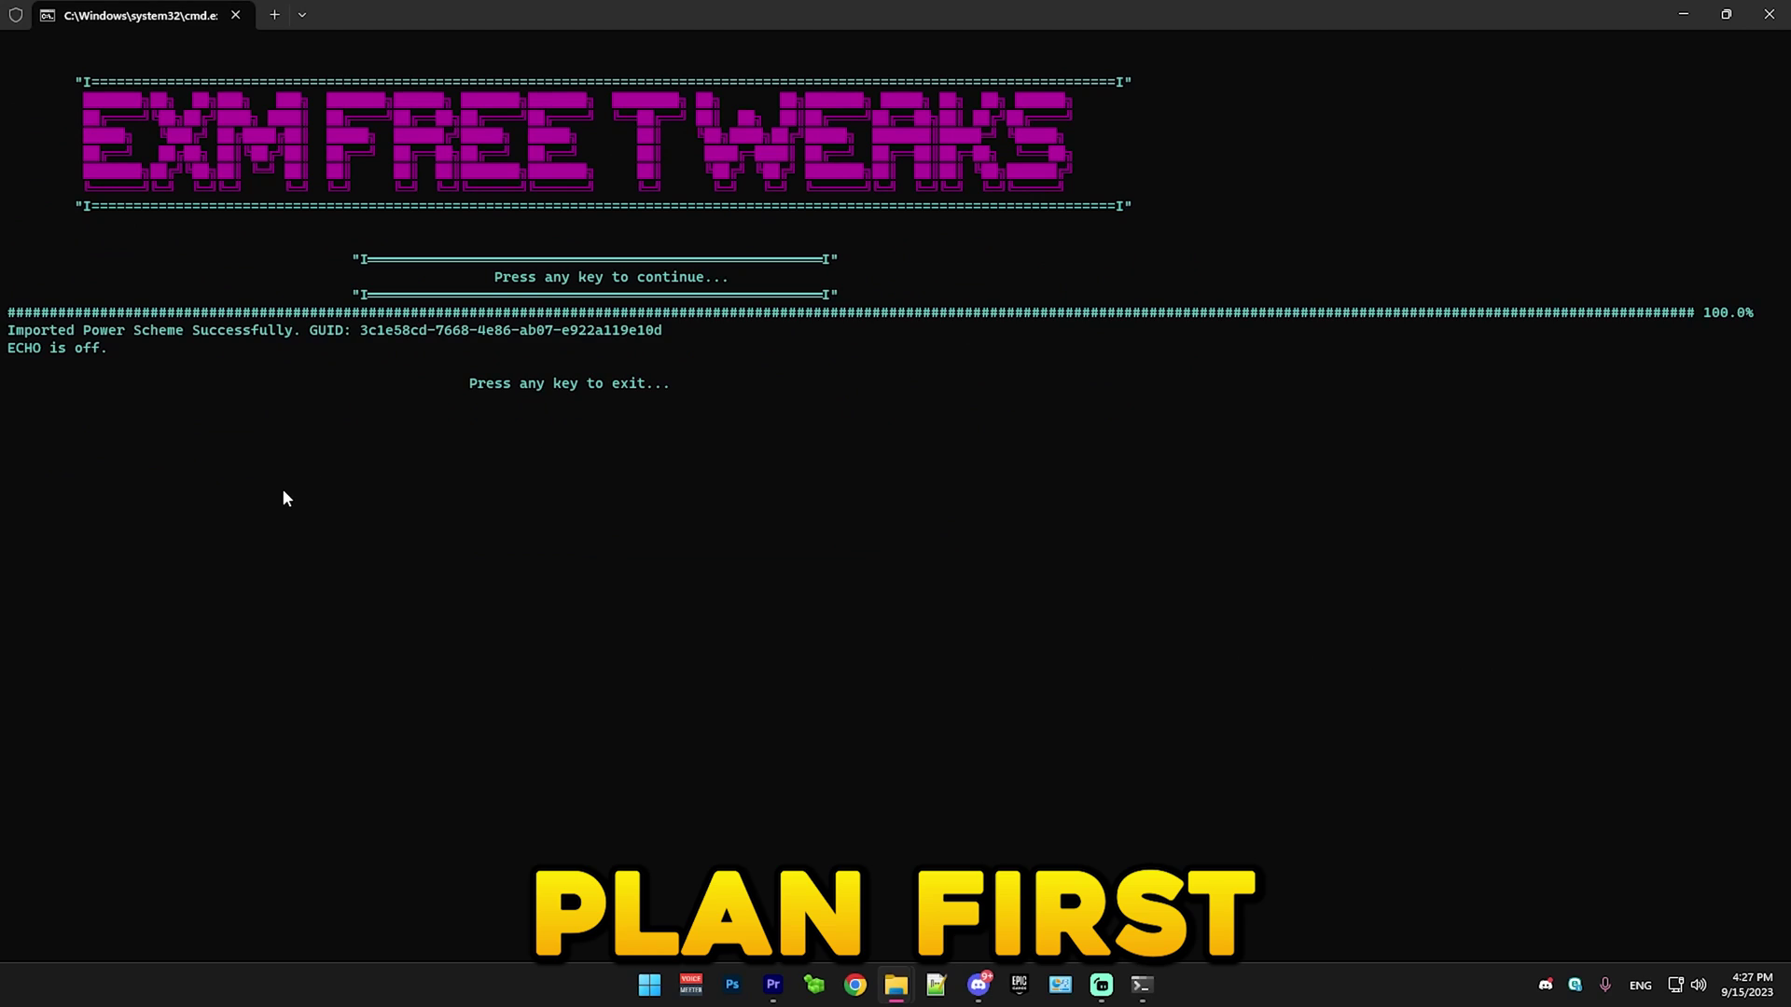
key(Return)
Step: In Power Options, keep Exm Premium Power Plan 2.0 and delete Exm Free Power Plan v1
double_click(264, 262)
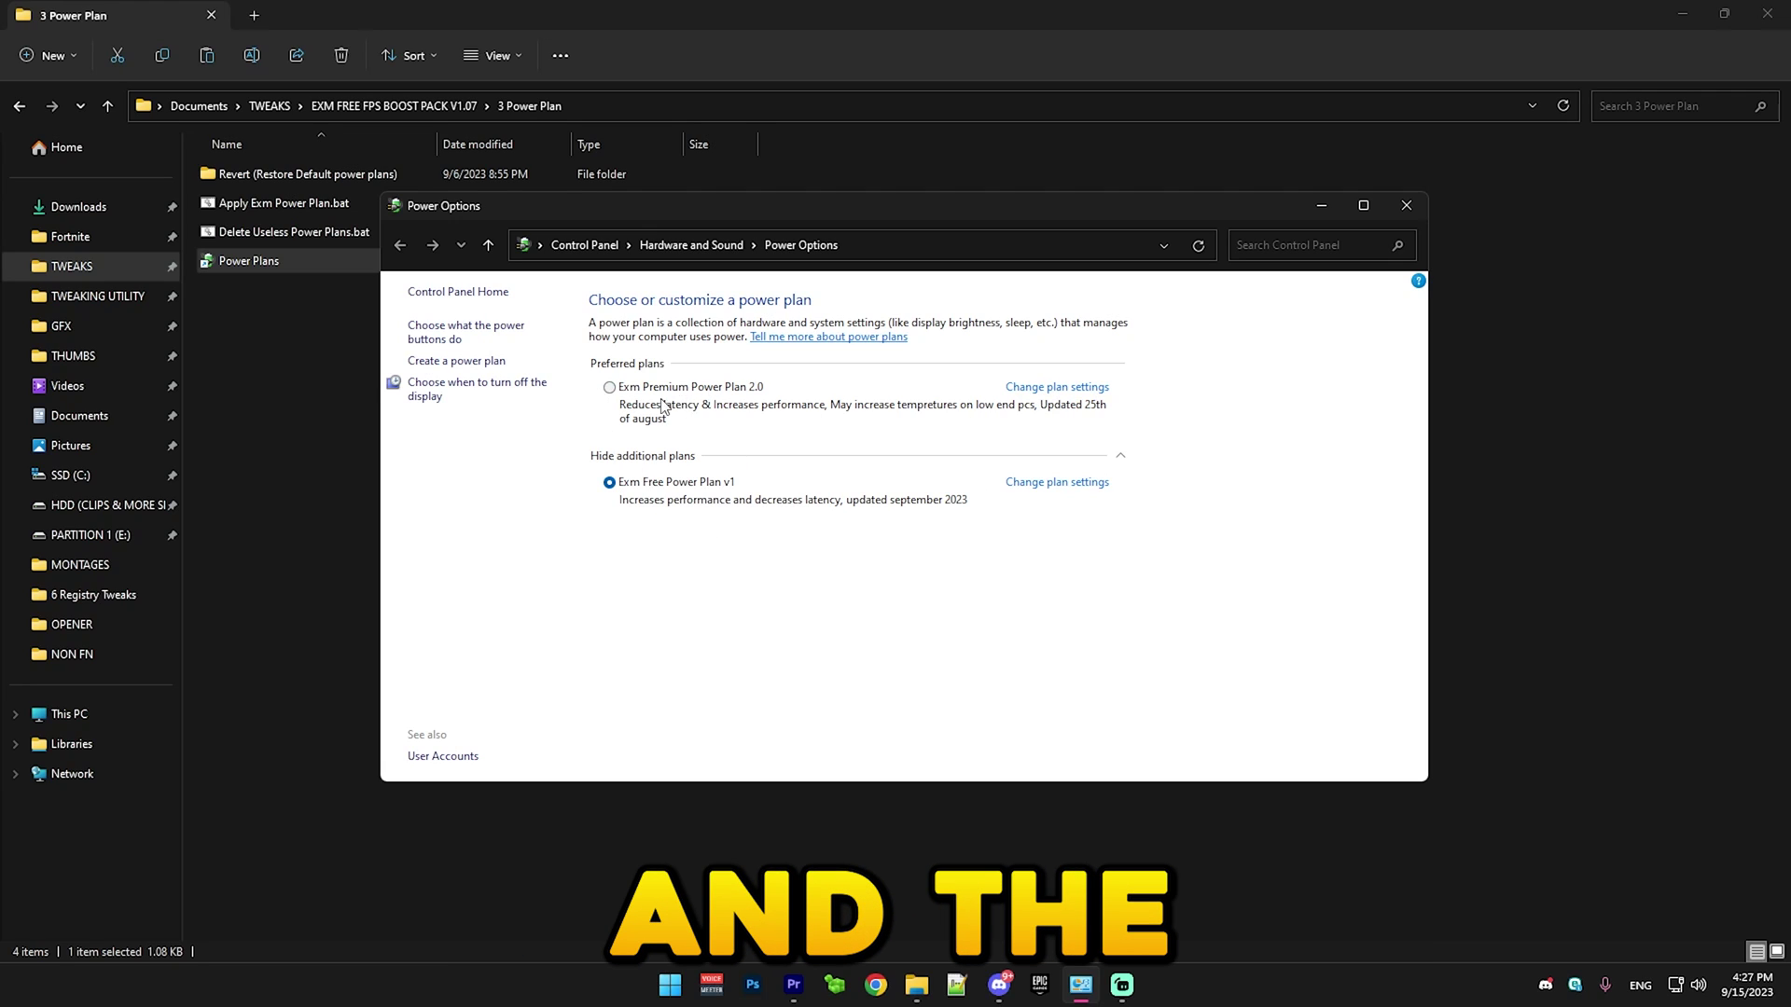
click(1057, 386)
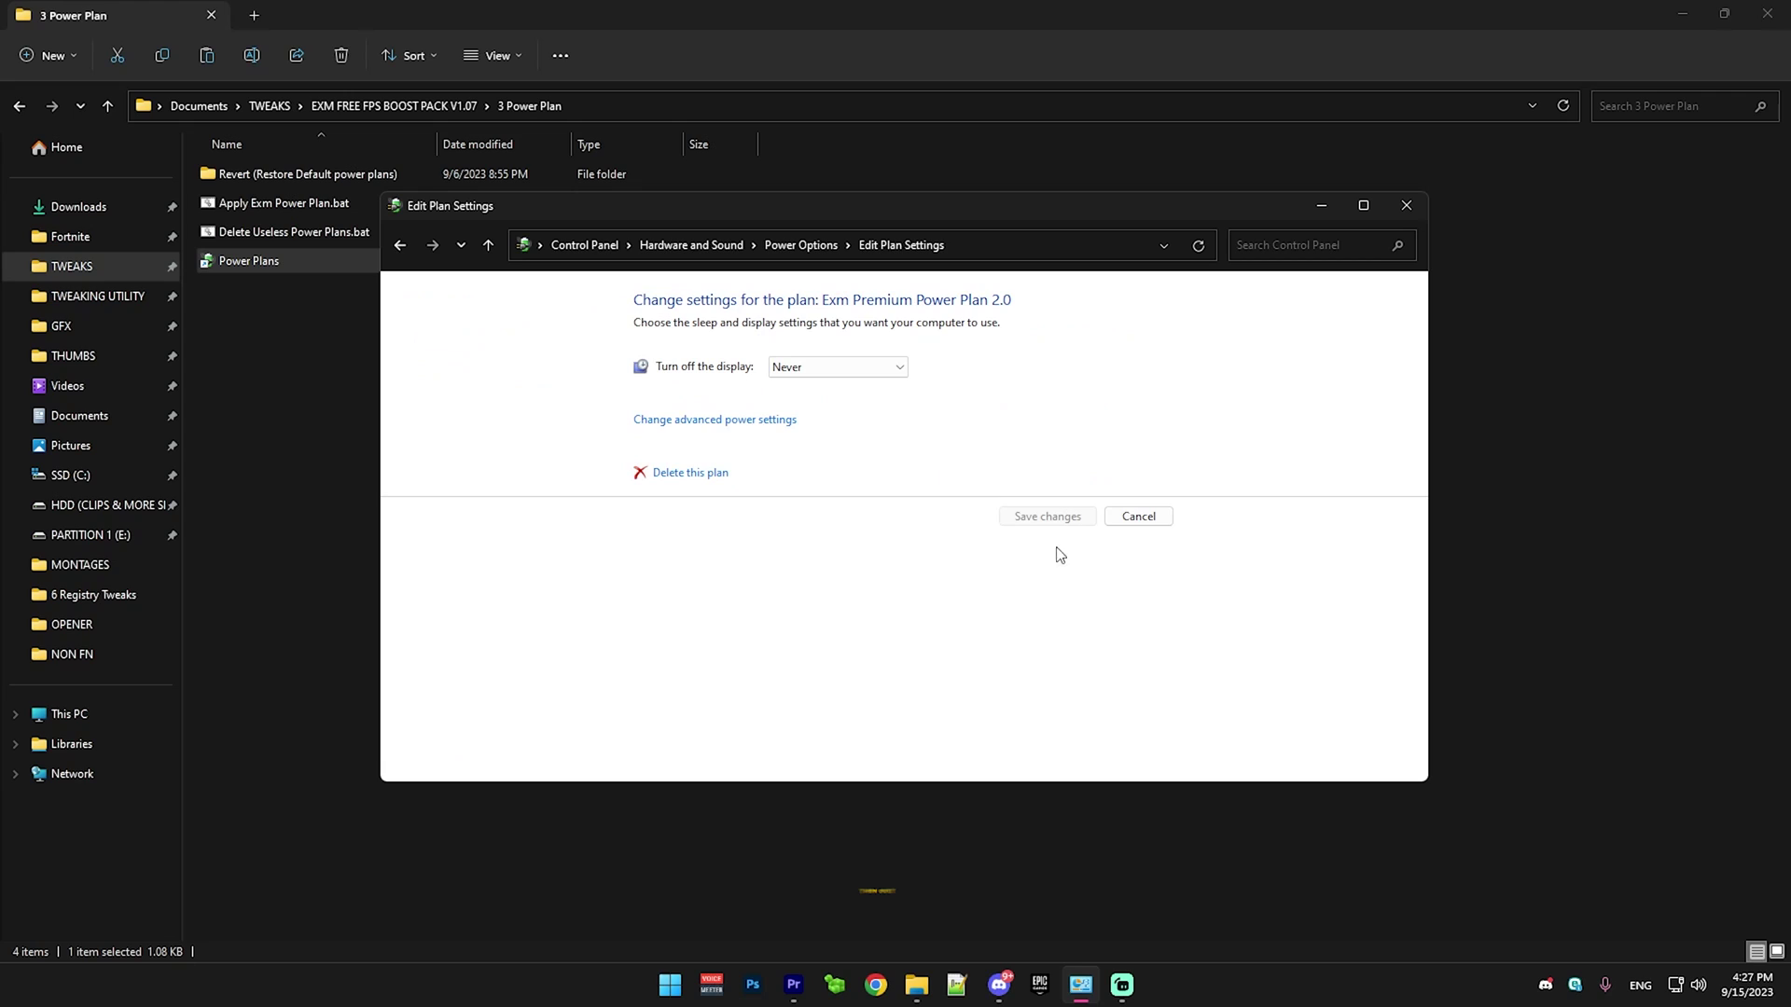
click(1122, 530)
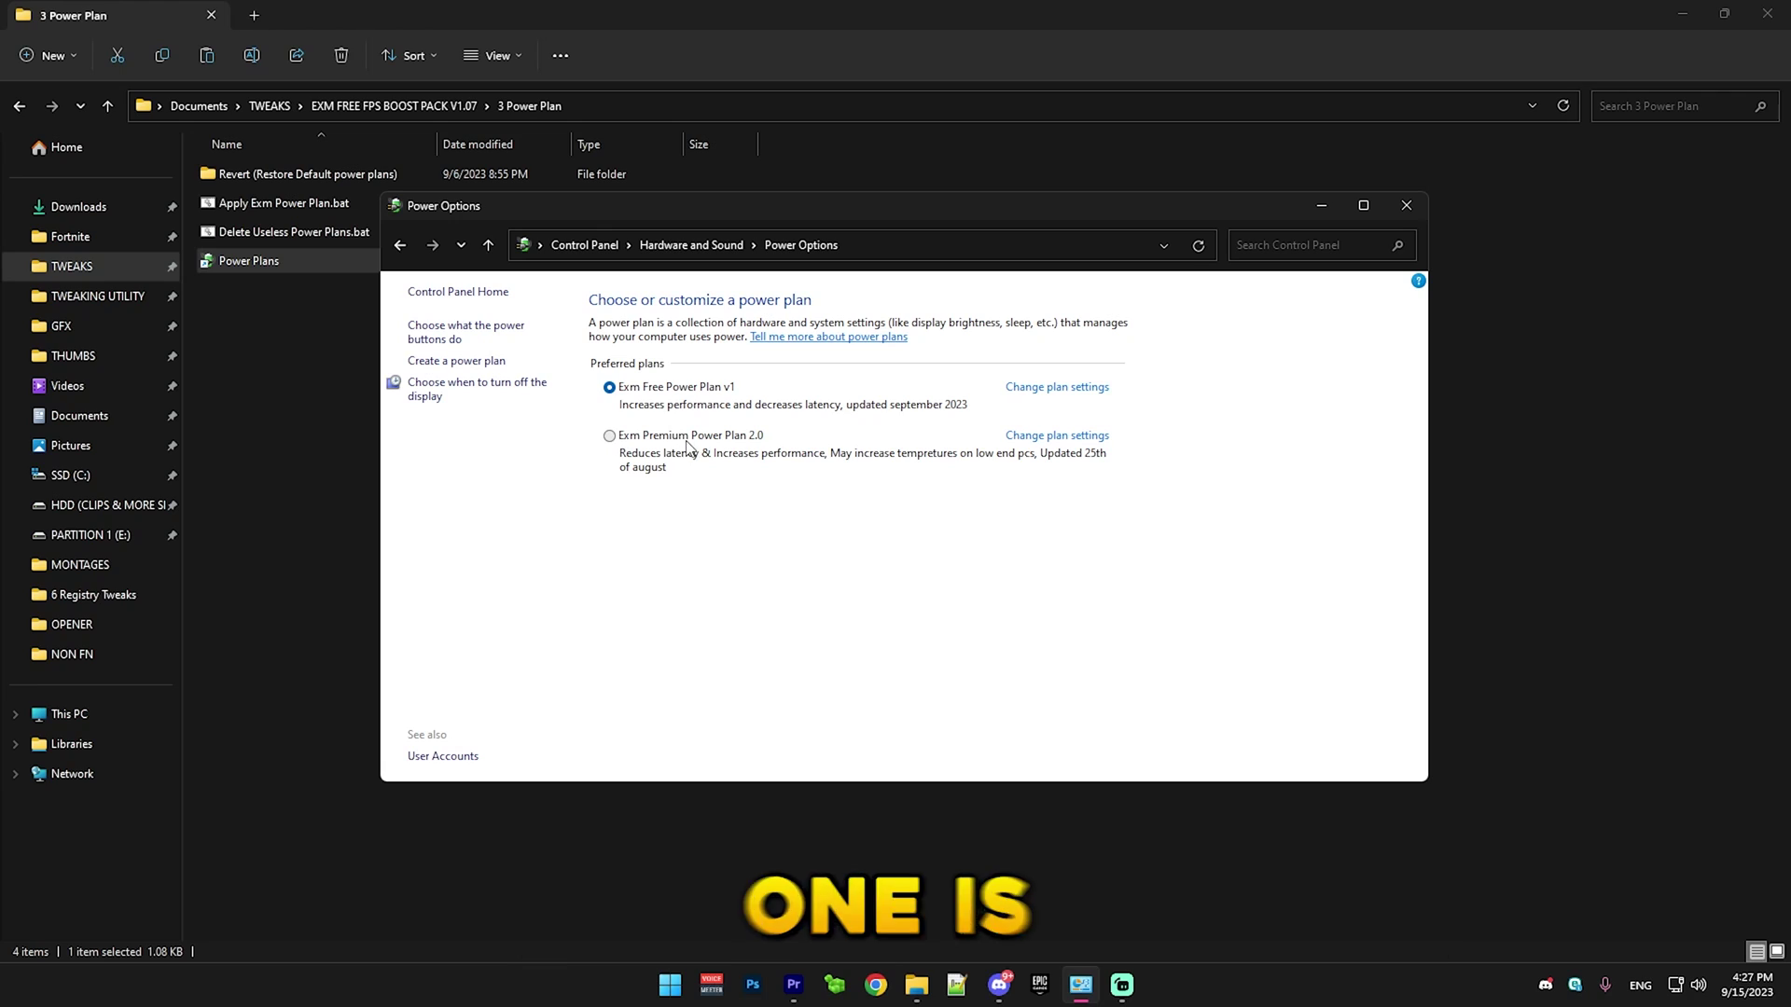
click(1038, 392)
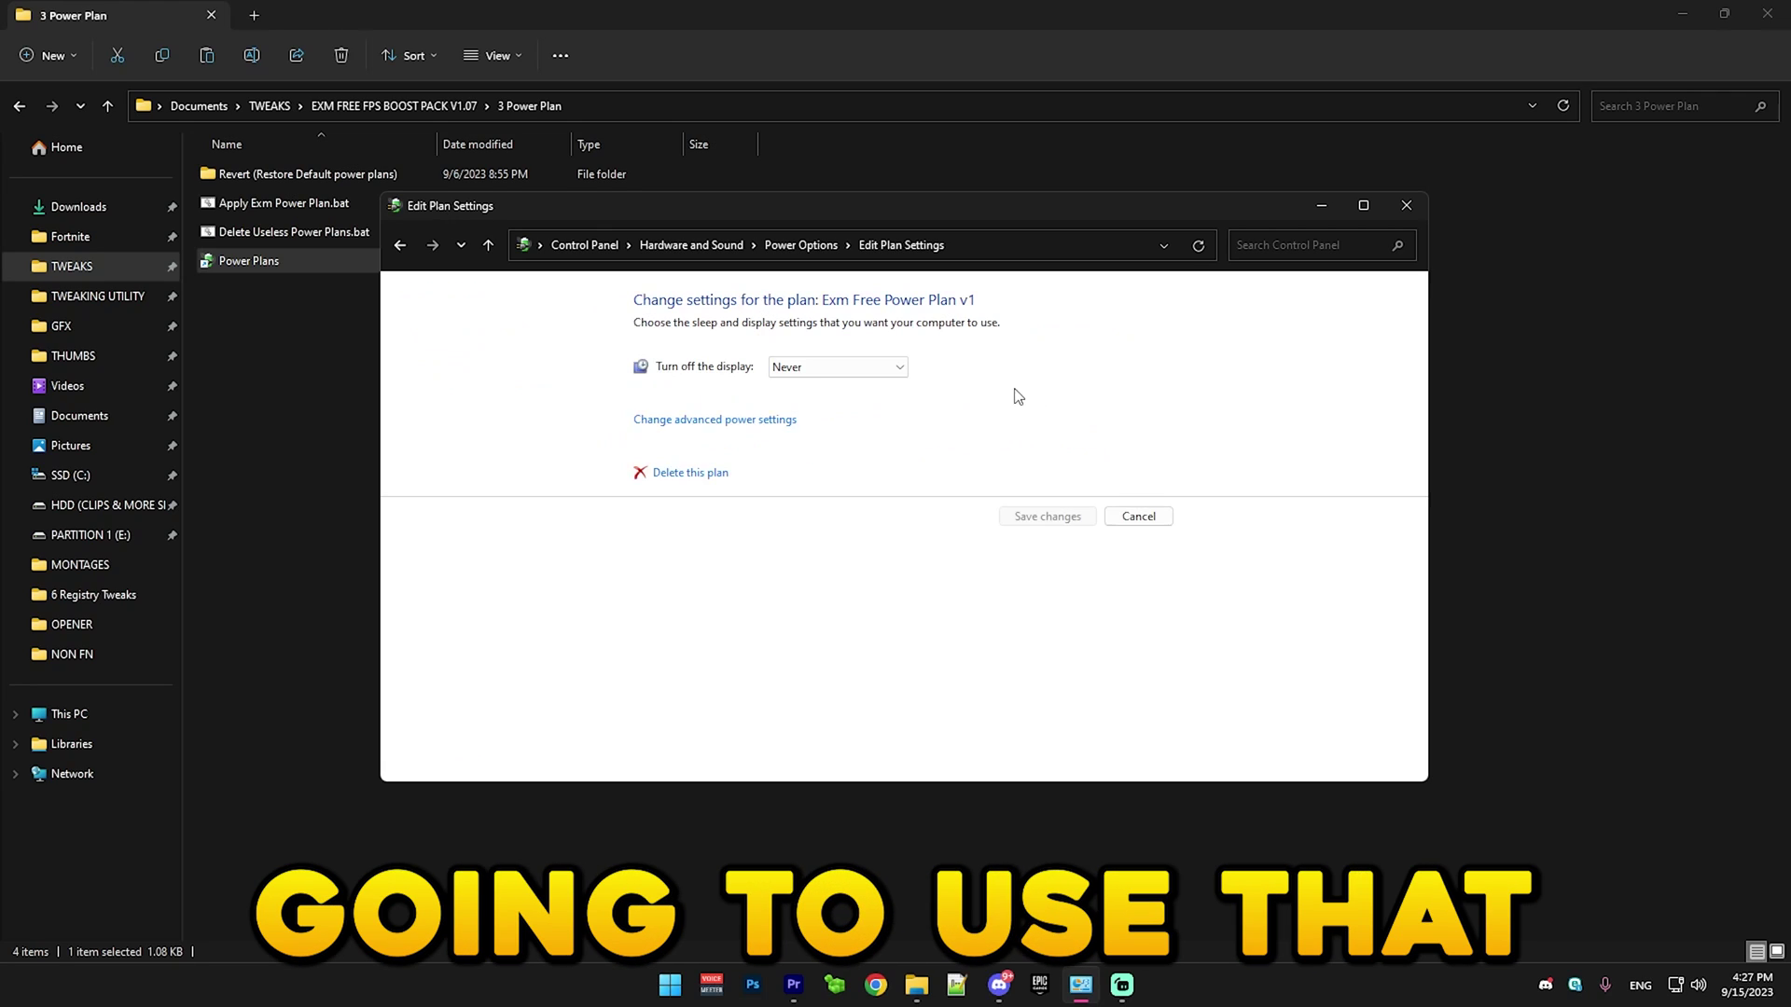
click(645, 472)
click(947, 515)
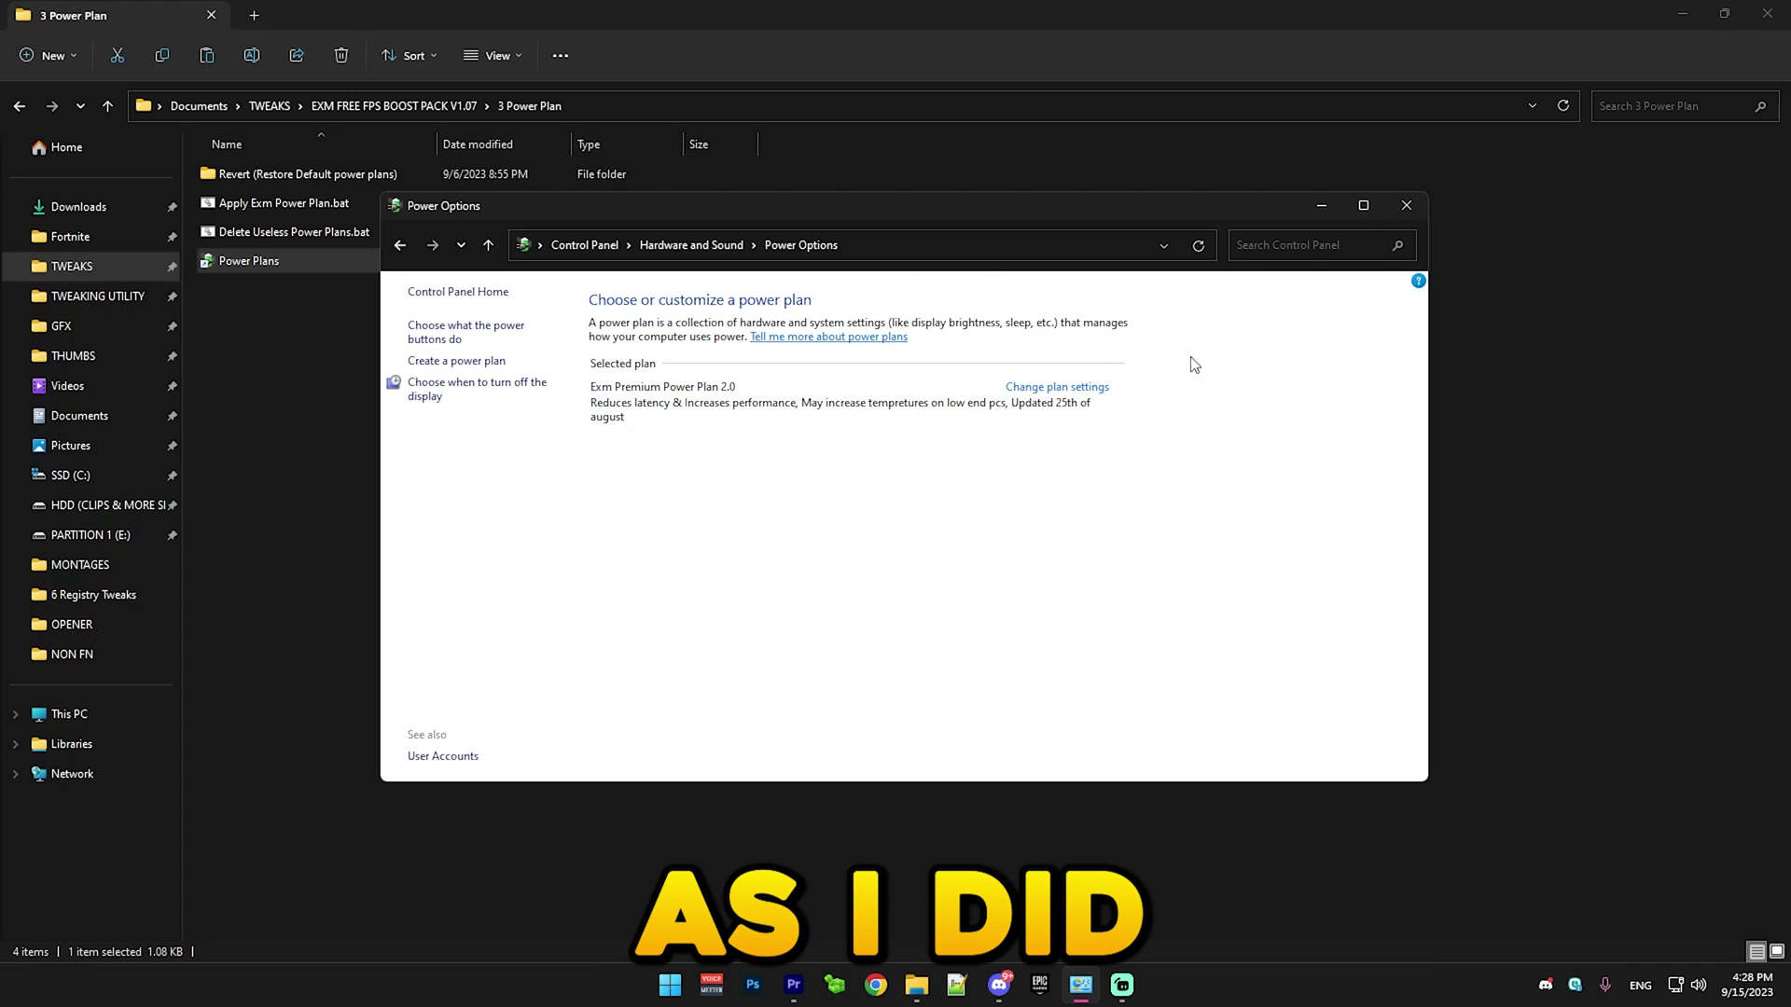
click(1409, 205)
Step: Run Delete Useless Power Plans.bat, then return to the V1.07 pack folder
click(261, 239)
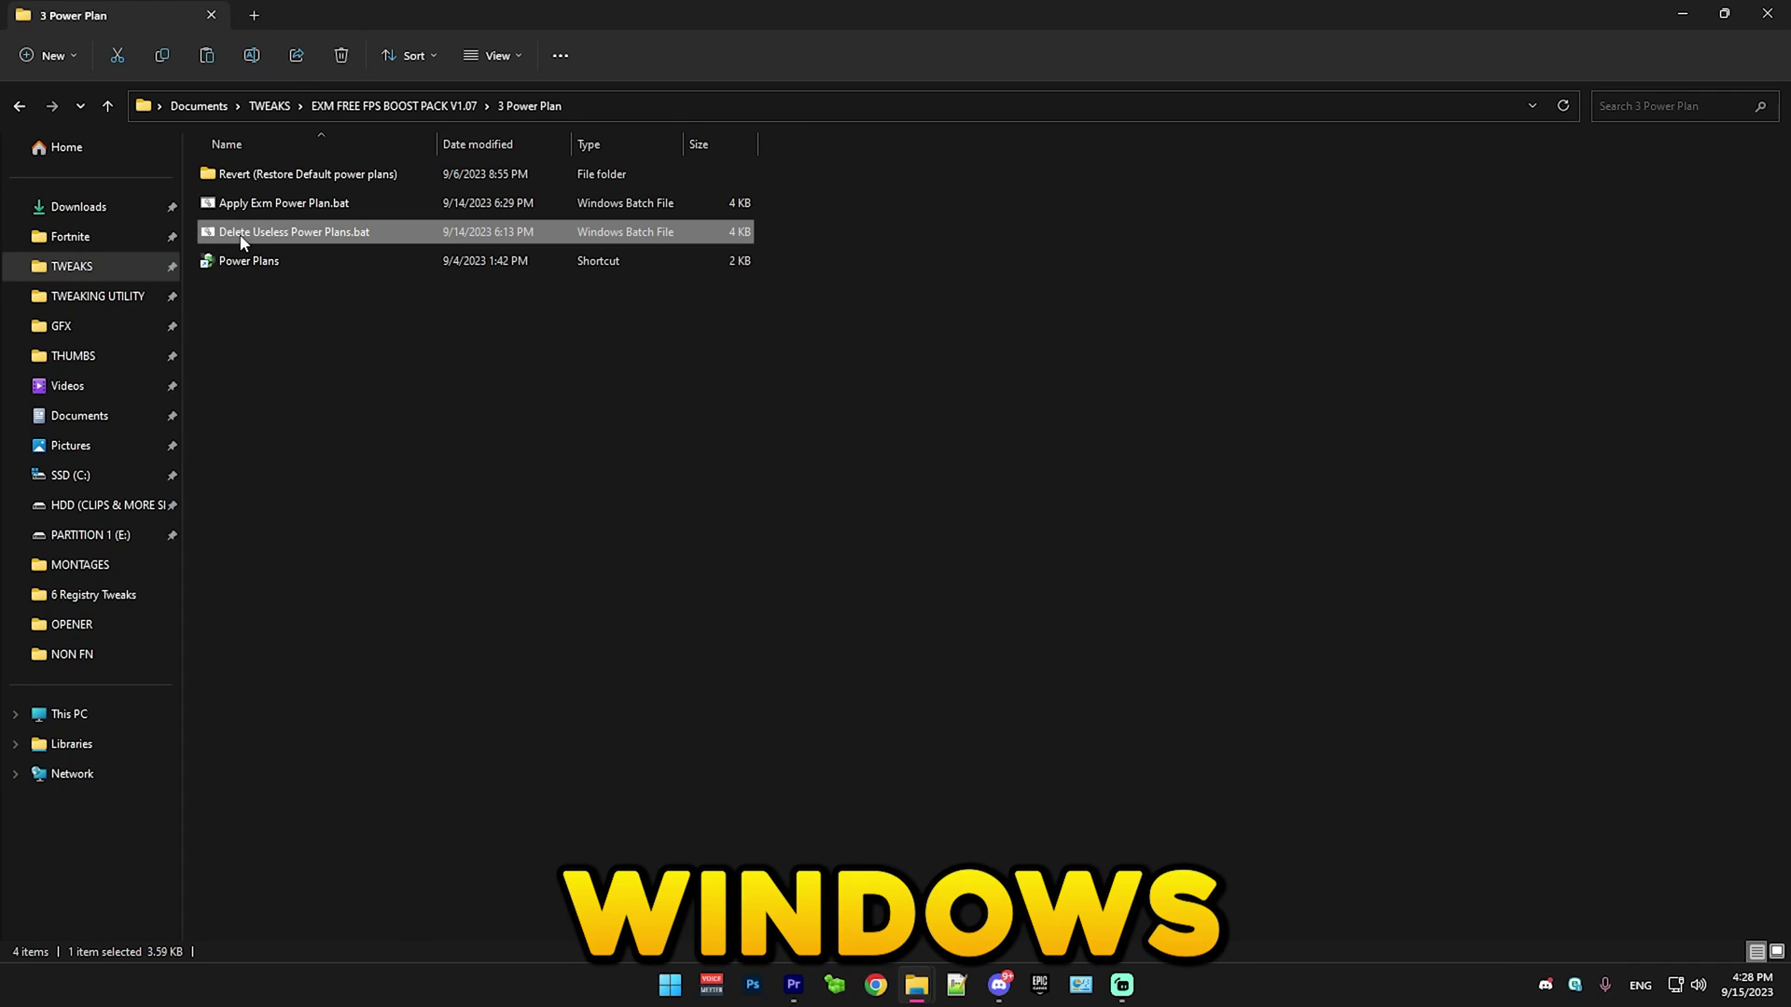
click(241, 236)
click(230, 397)
click(241, 226)
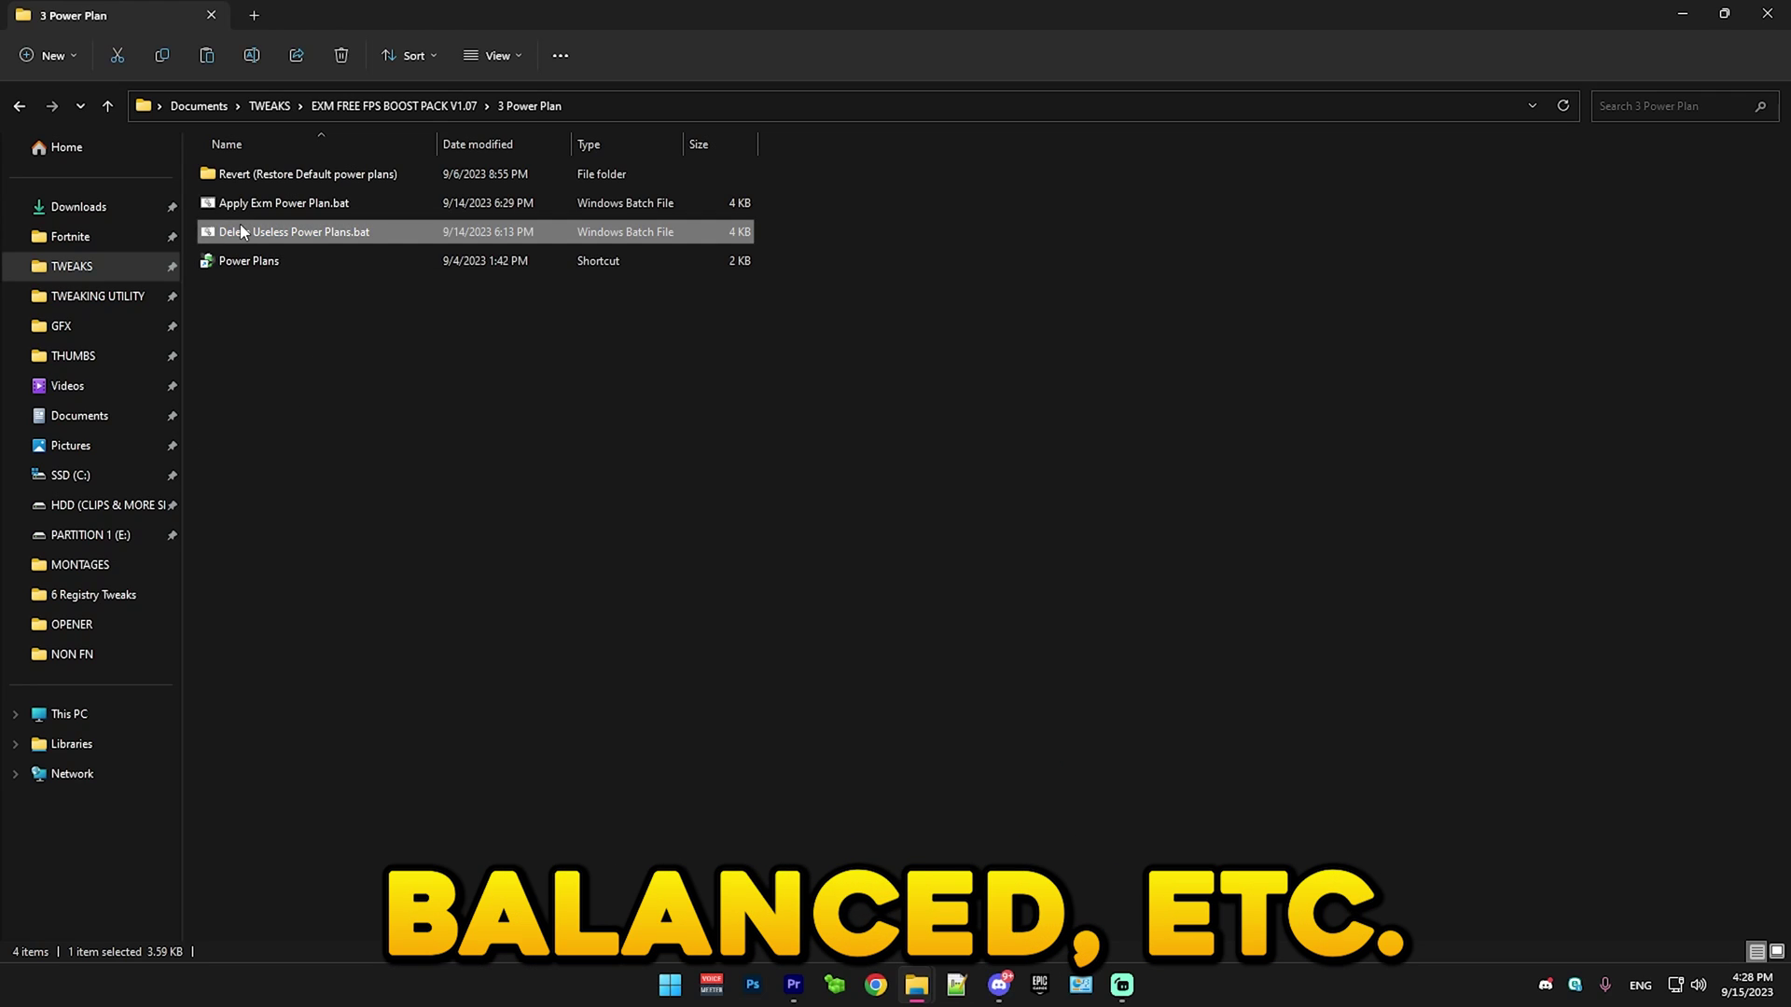
double_click(244, 231)
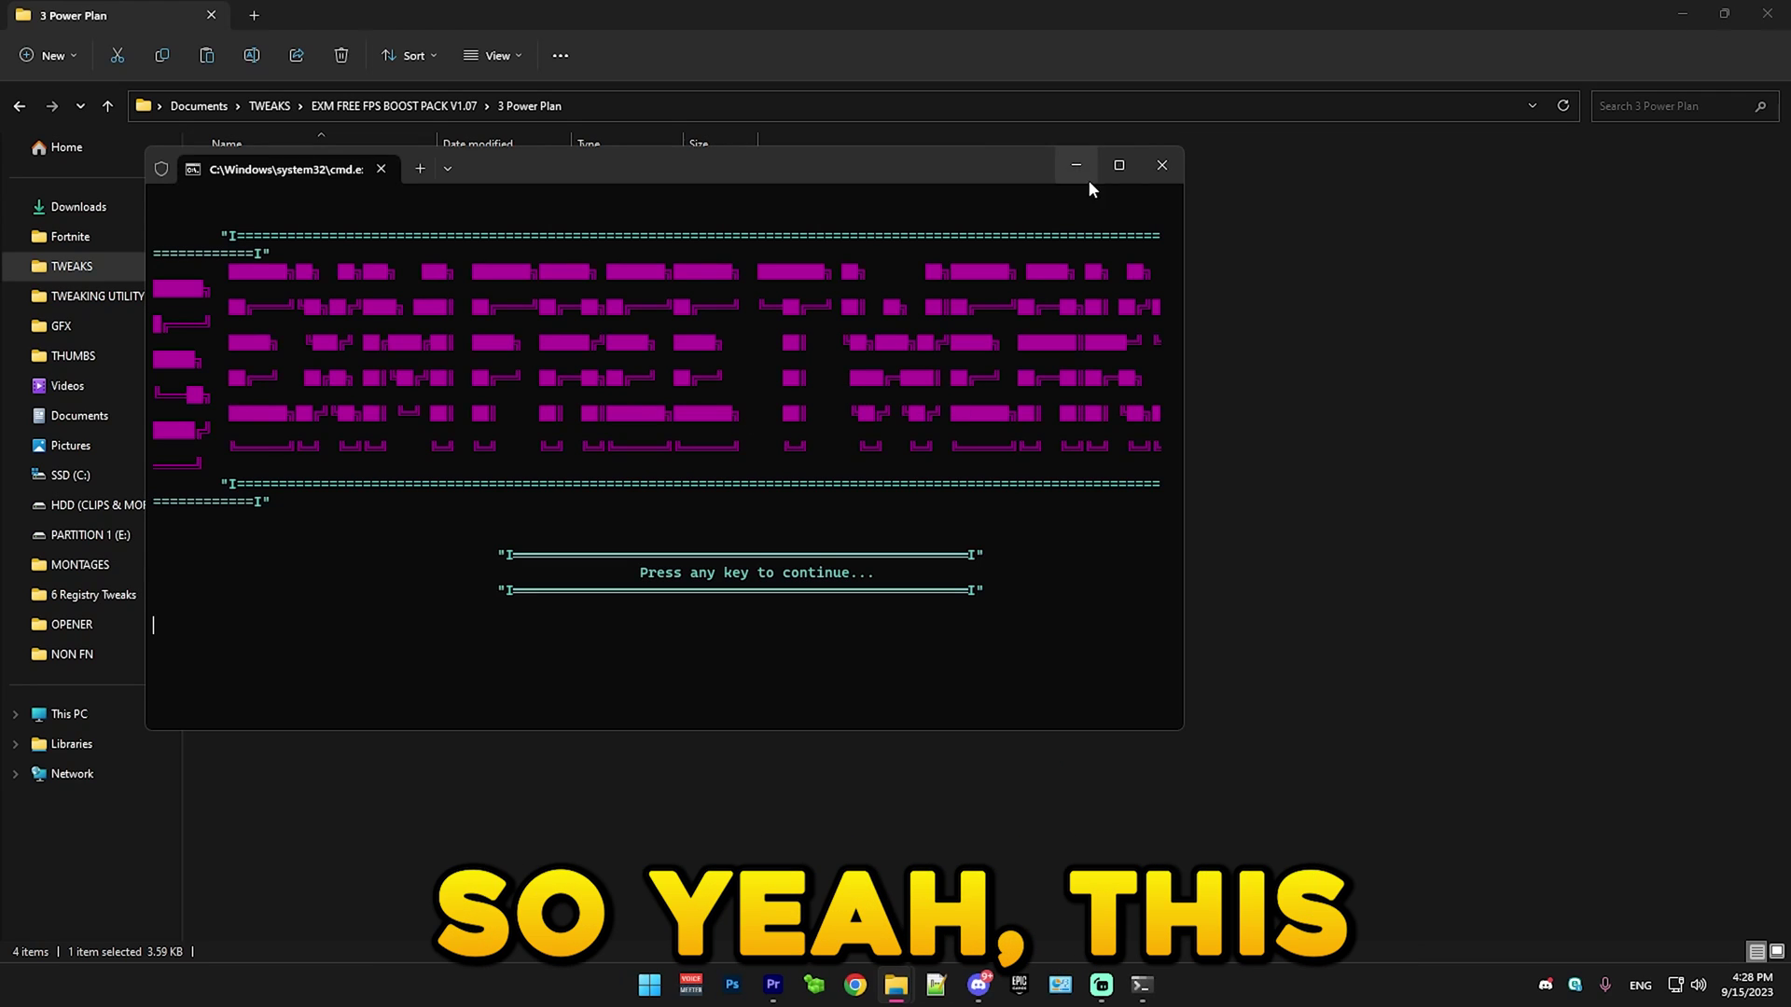
click(1092, 173)
key(Return)
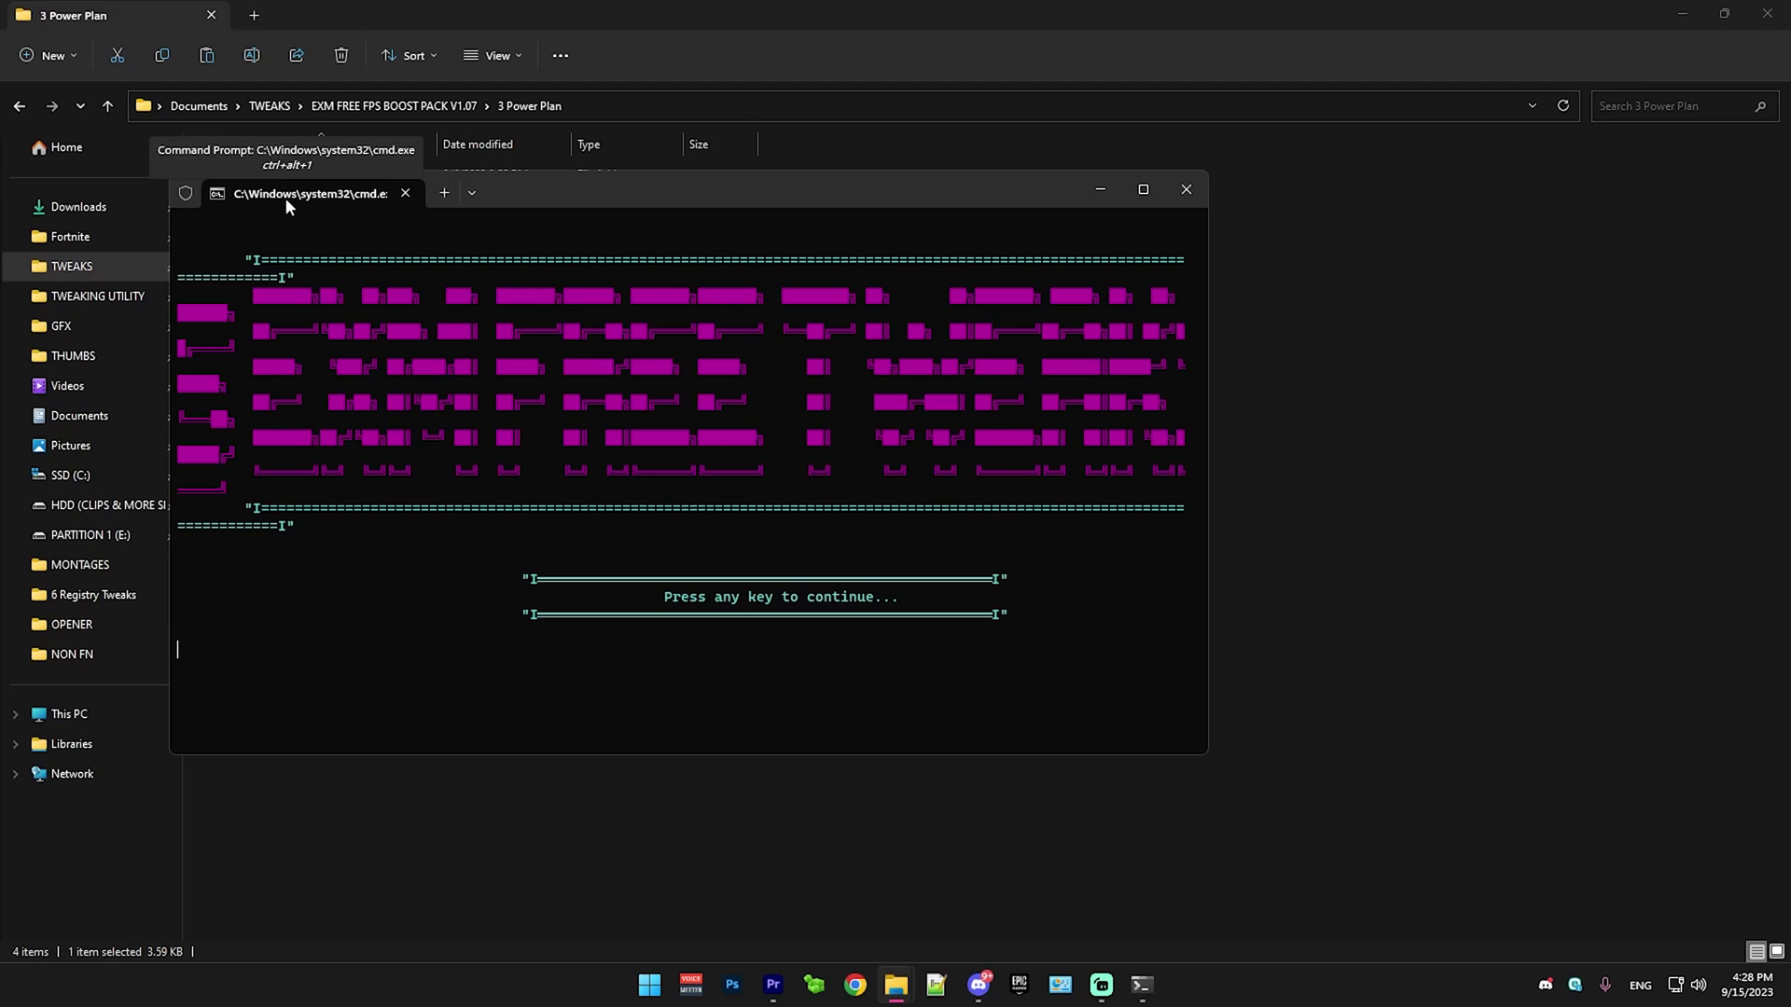
click(1208, 187)
double_click(247, 178)
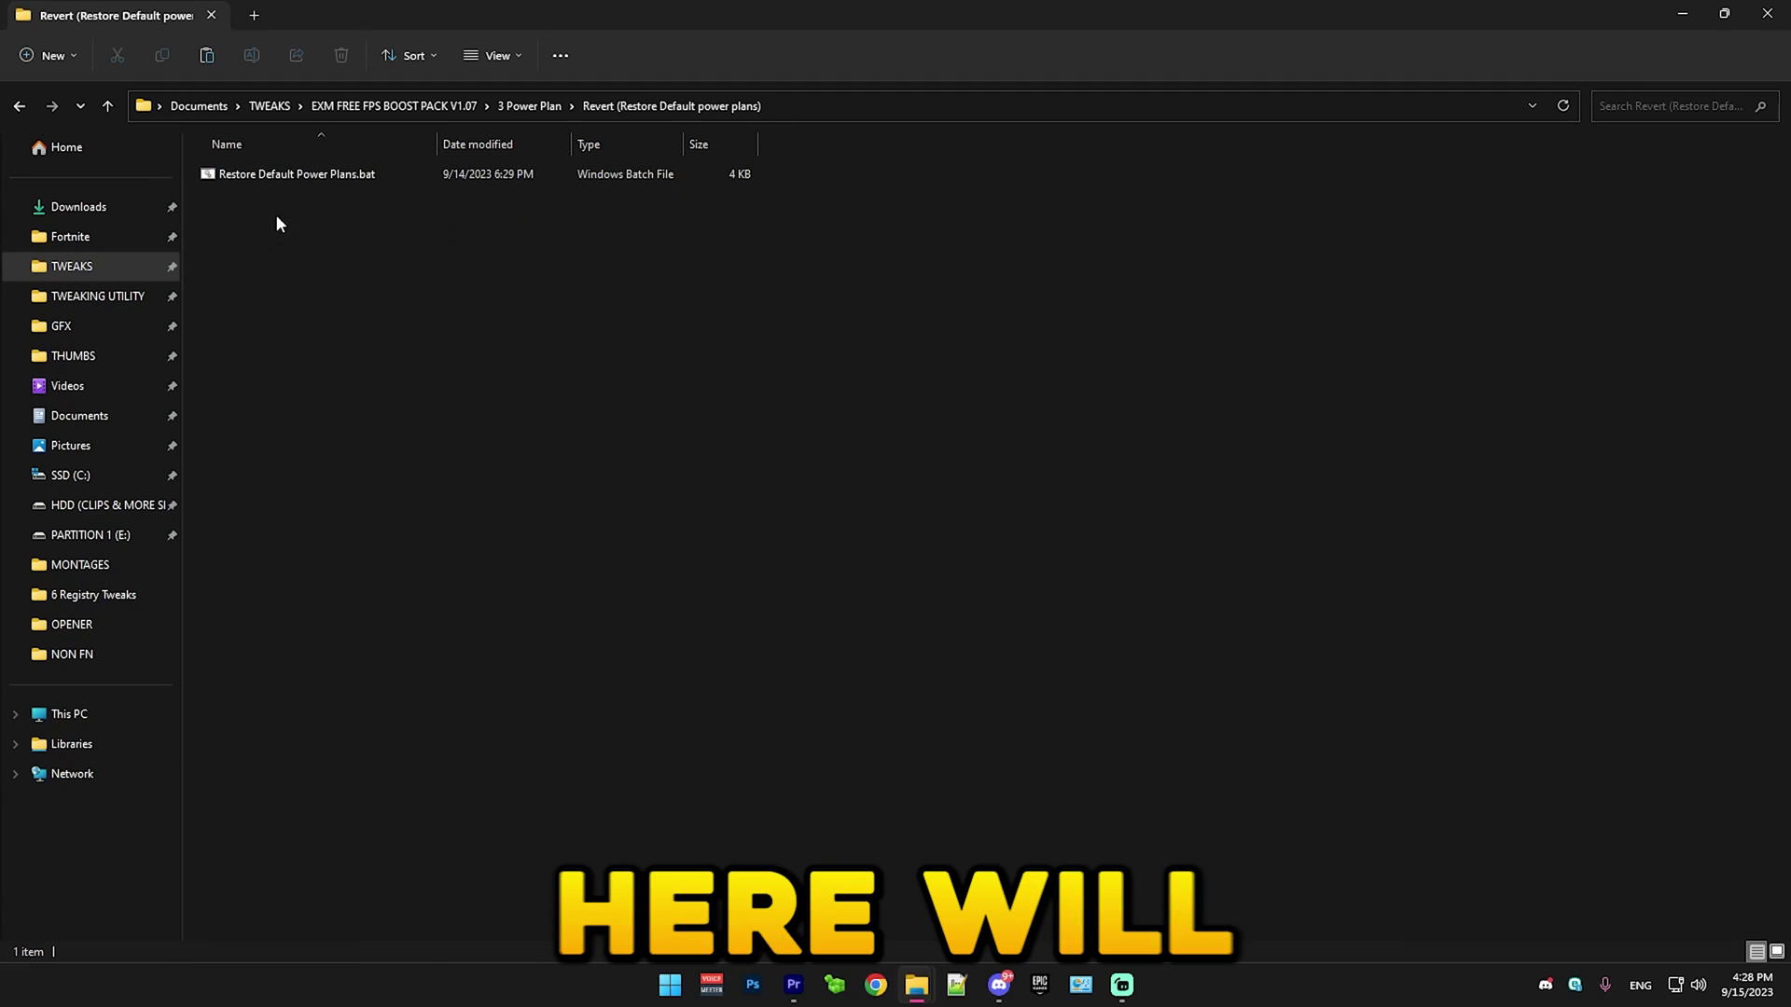
click(19, 105)
click(18, 105)
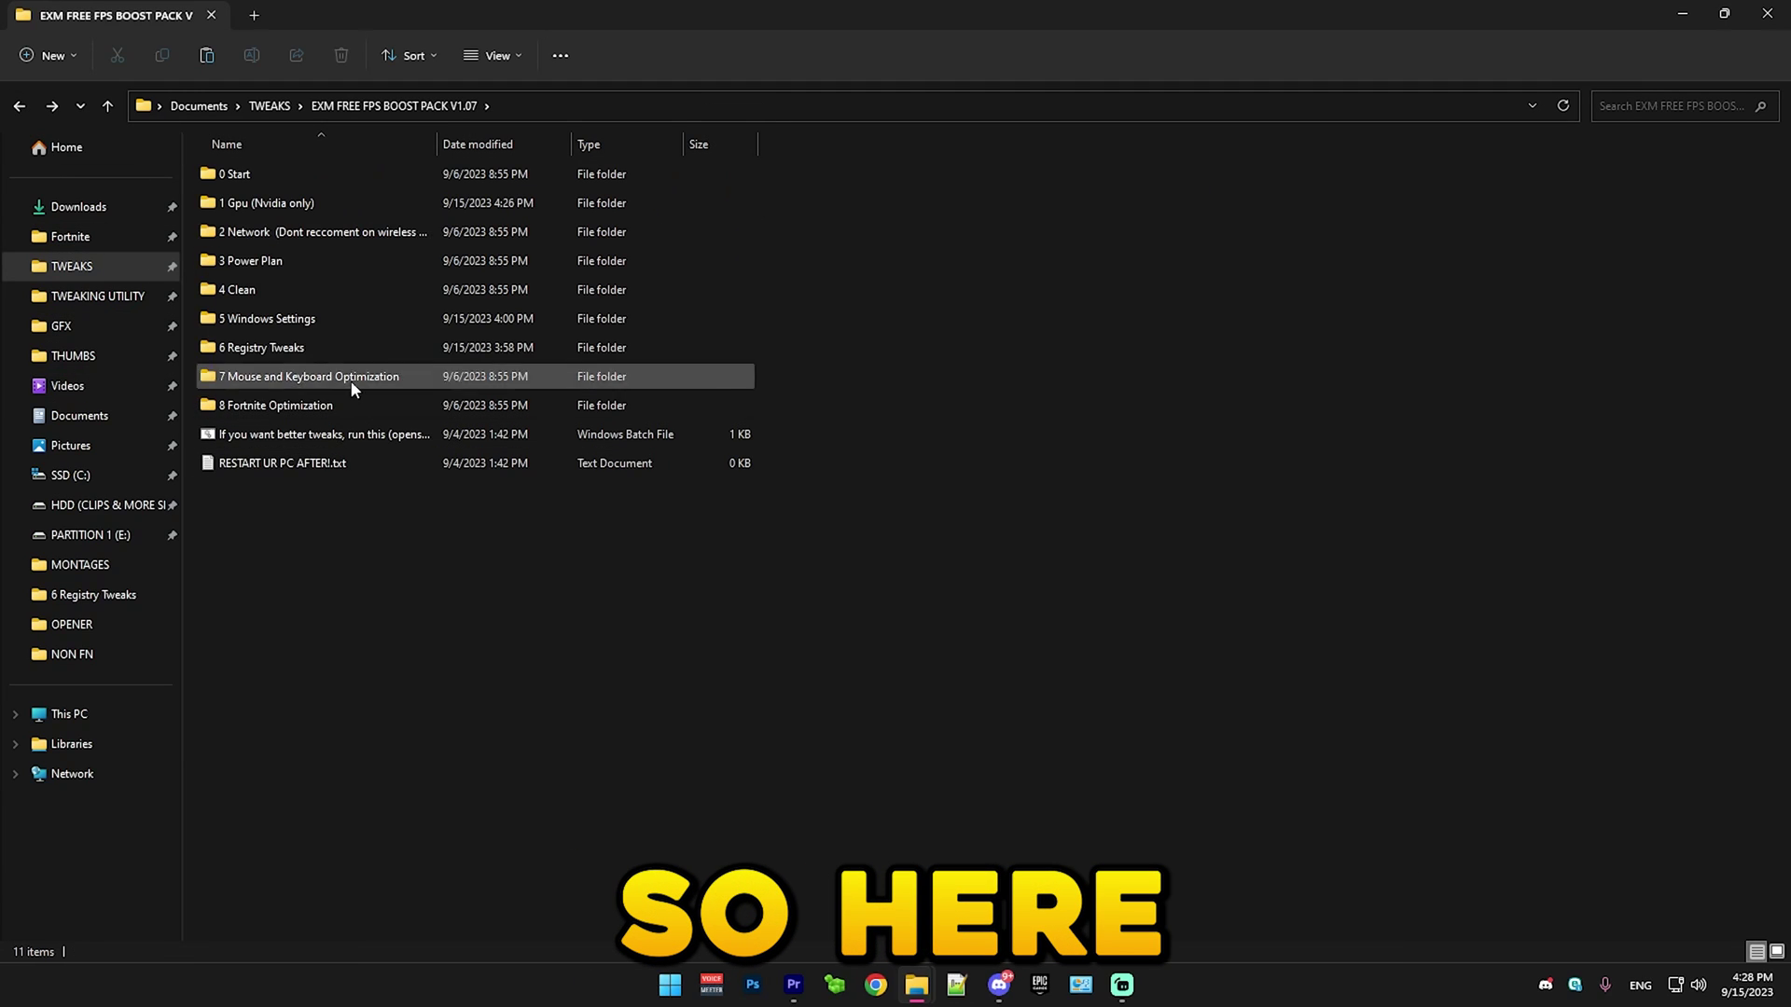
Step: Run 1 Disk Clean-Up from 4 Clean on SSD (C:) and permanently delete the checked files
double_click(298, 288)
double_click(258, 175)
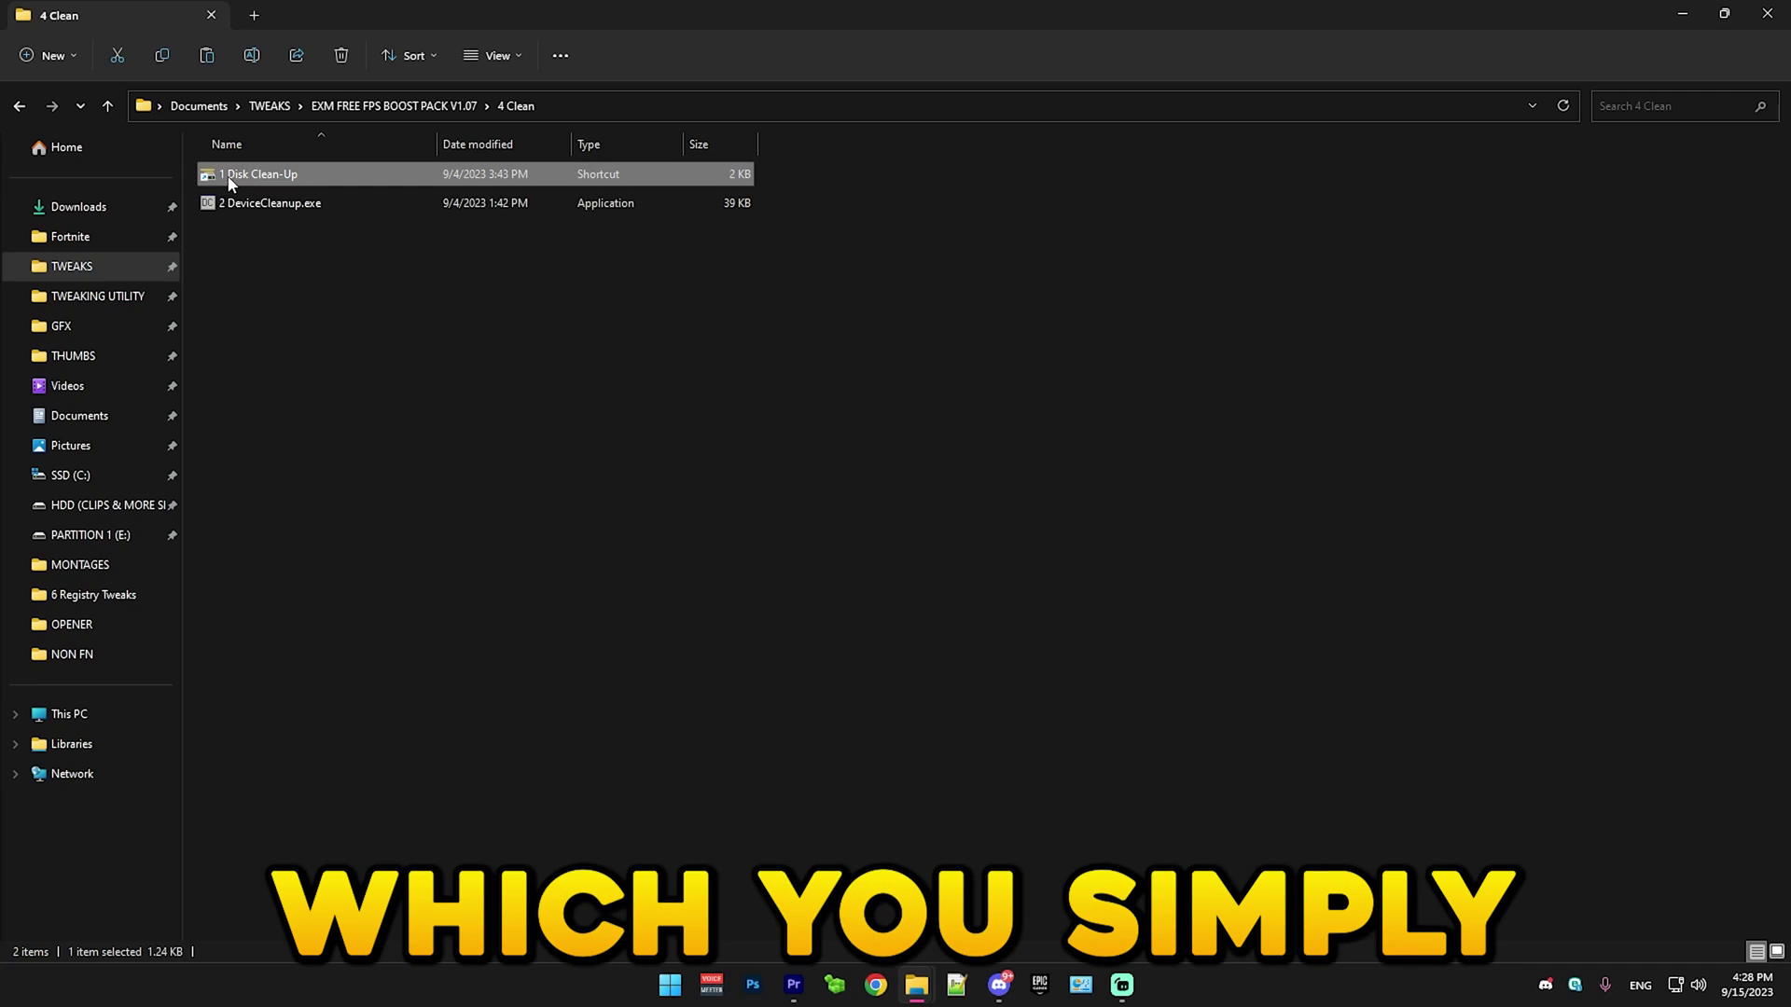
click(951, 513)
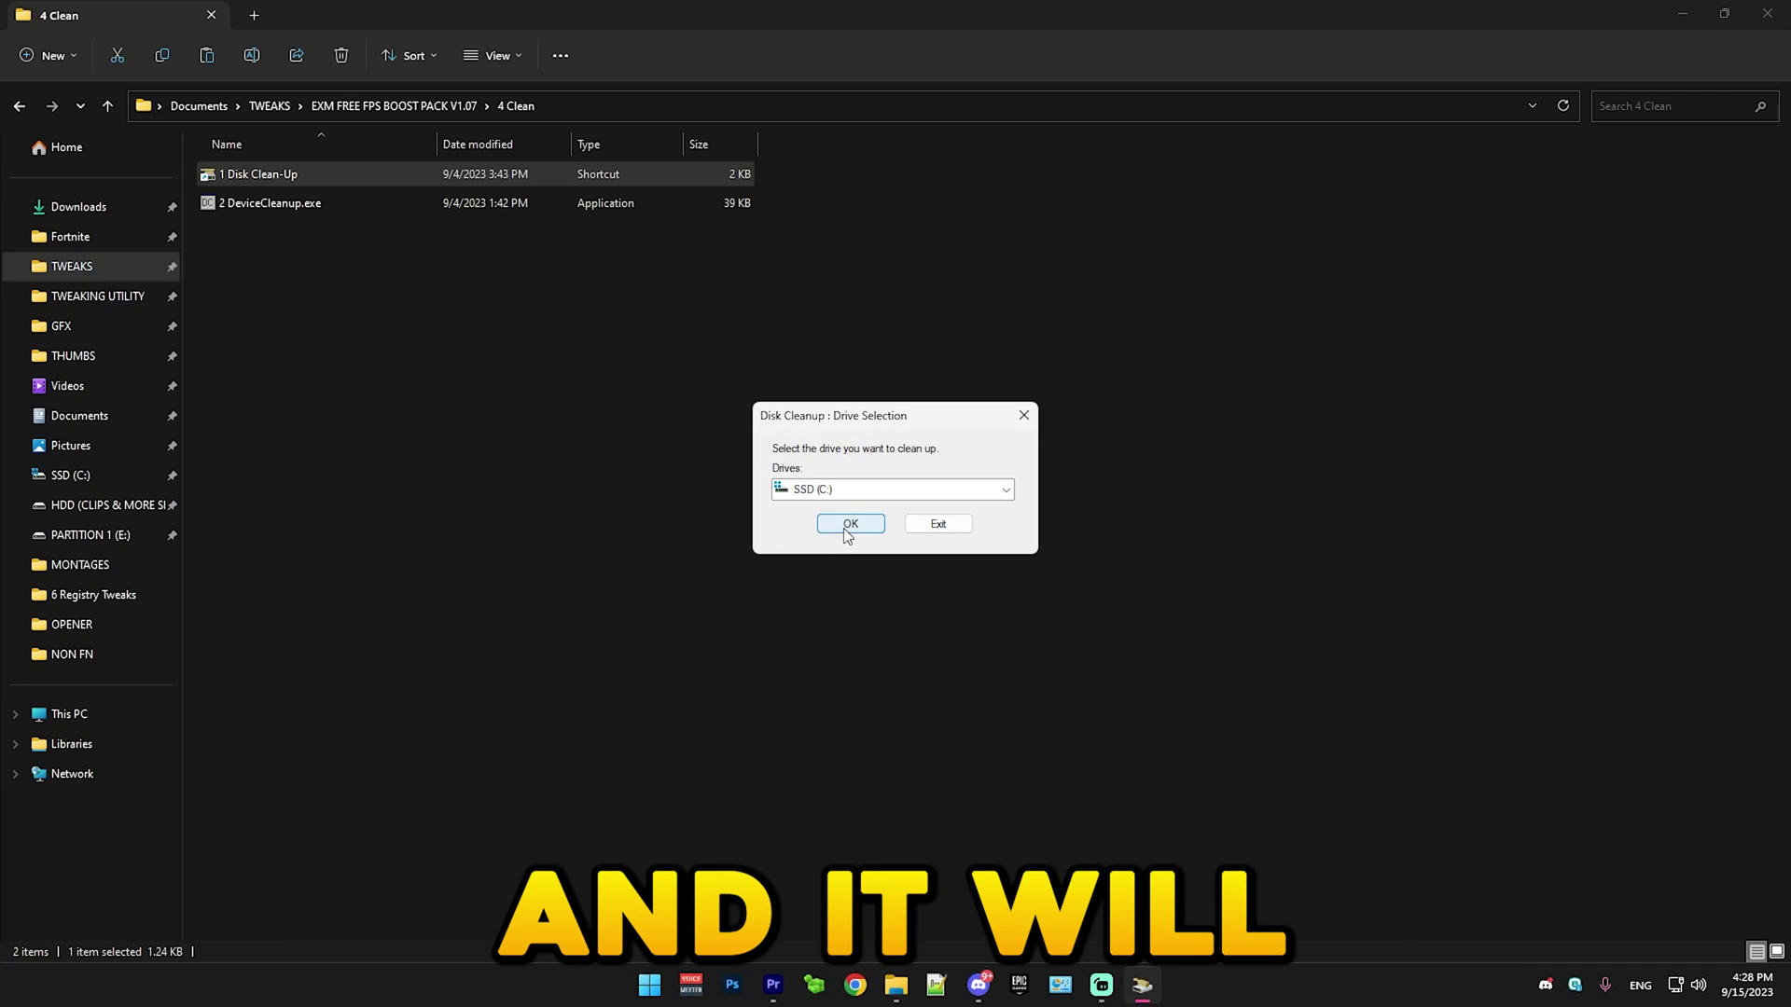
click(845, 526)
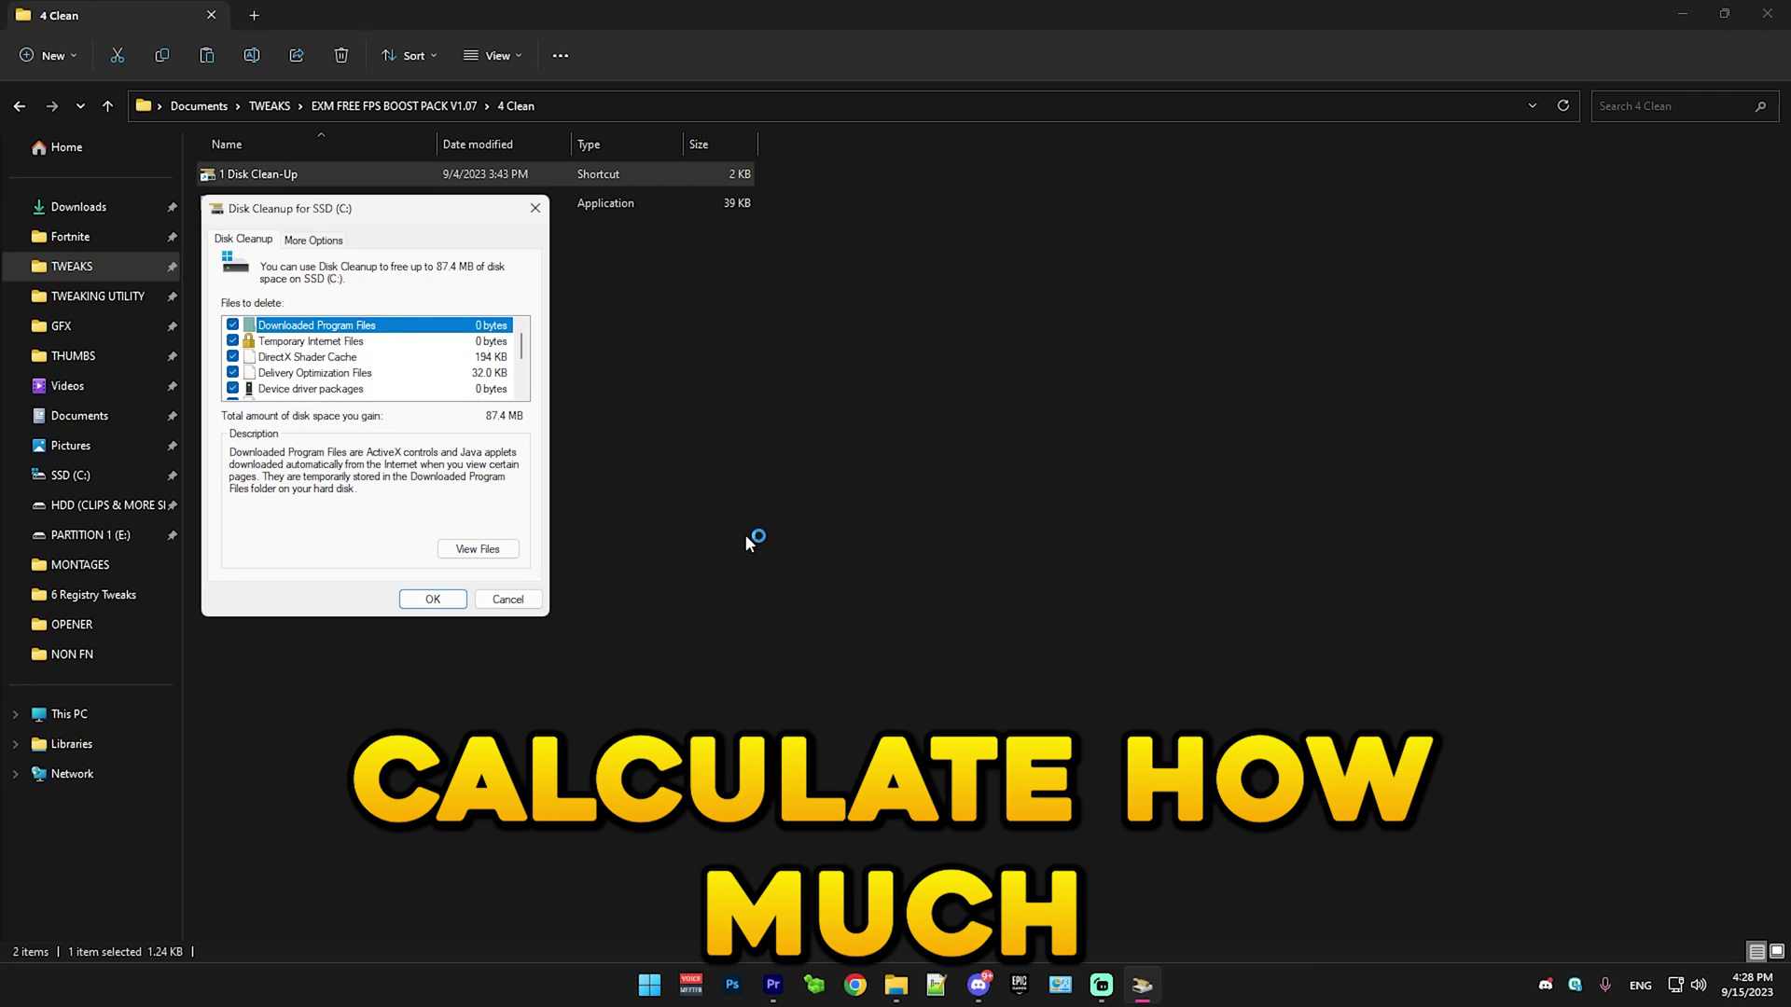
scroll(323, 364, up, 3)
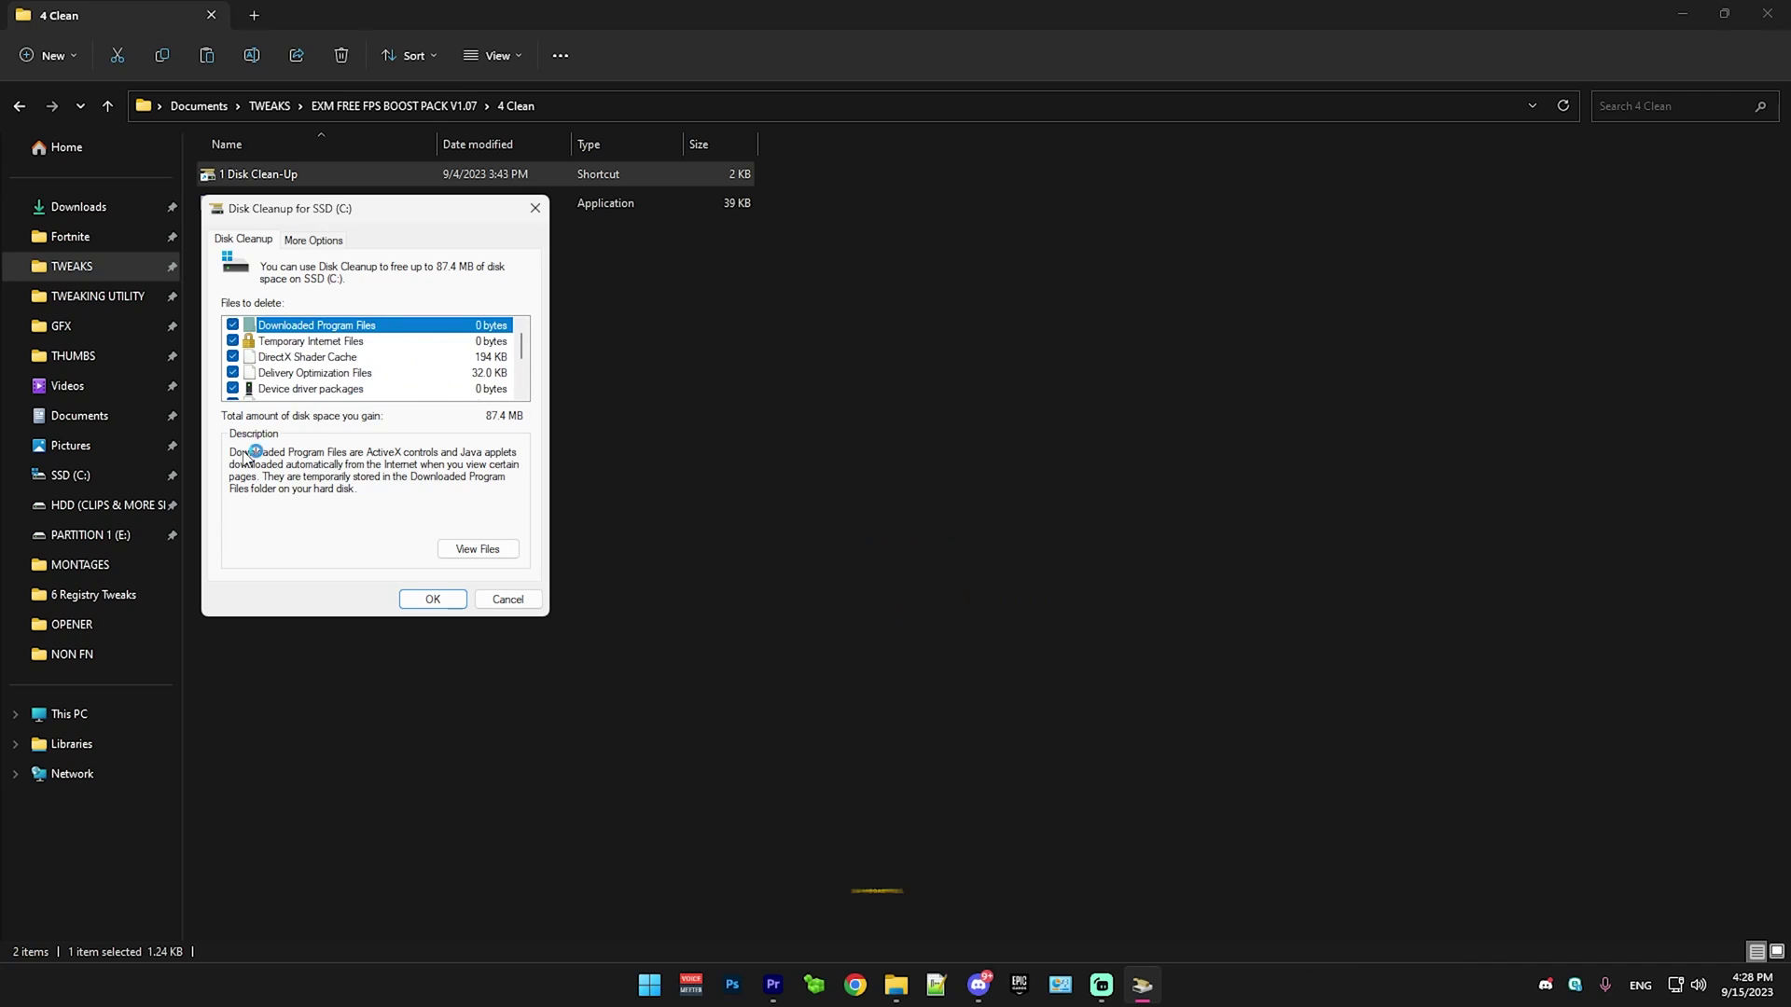
scroll(388, 360, down, 3)
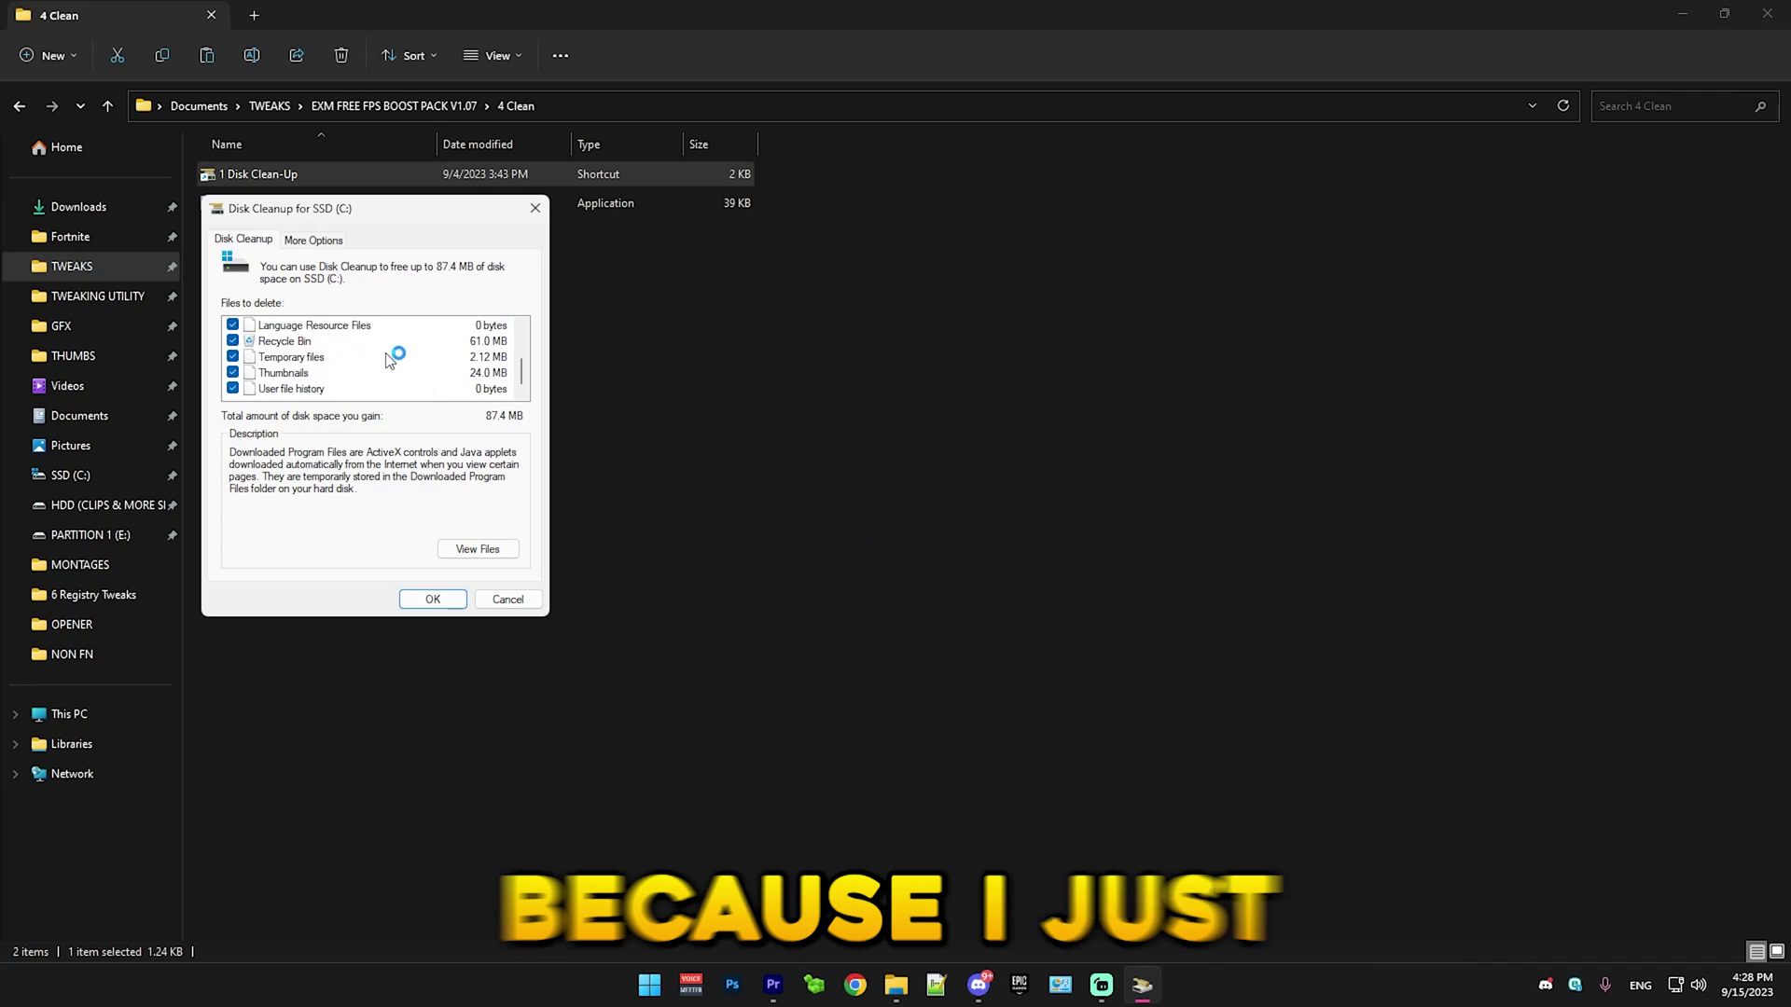
click(416, 601)
click(929, 505)
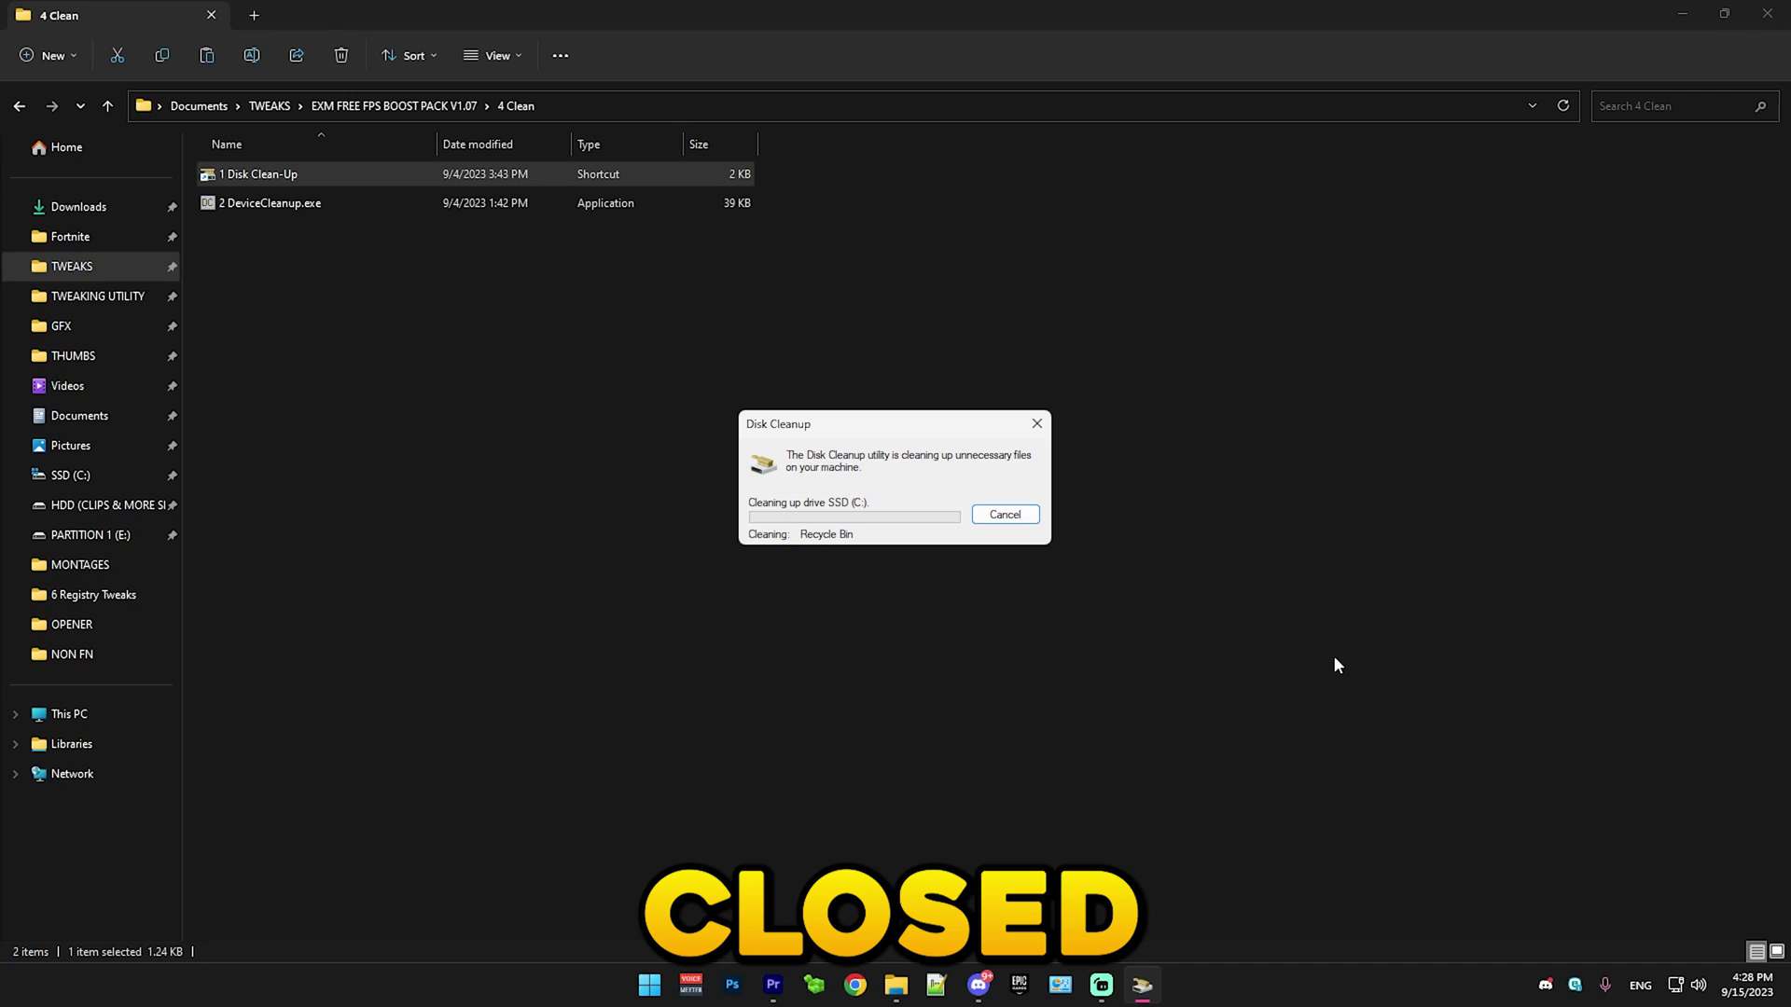
Step: Launch DeviceCleanup.exe, allow it to run, and remove the stale devices
click(215, 384)
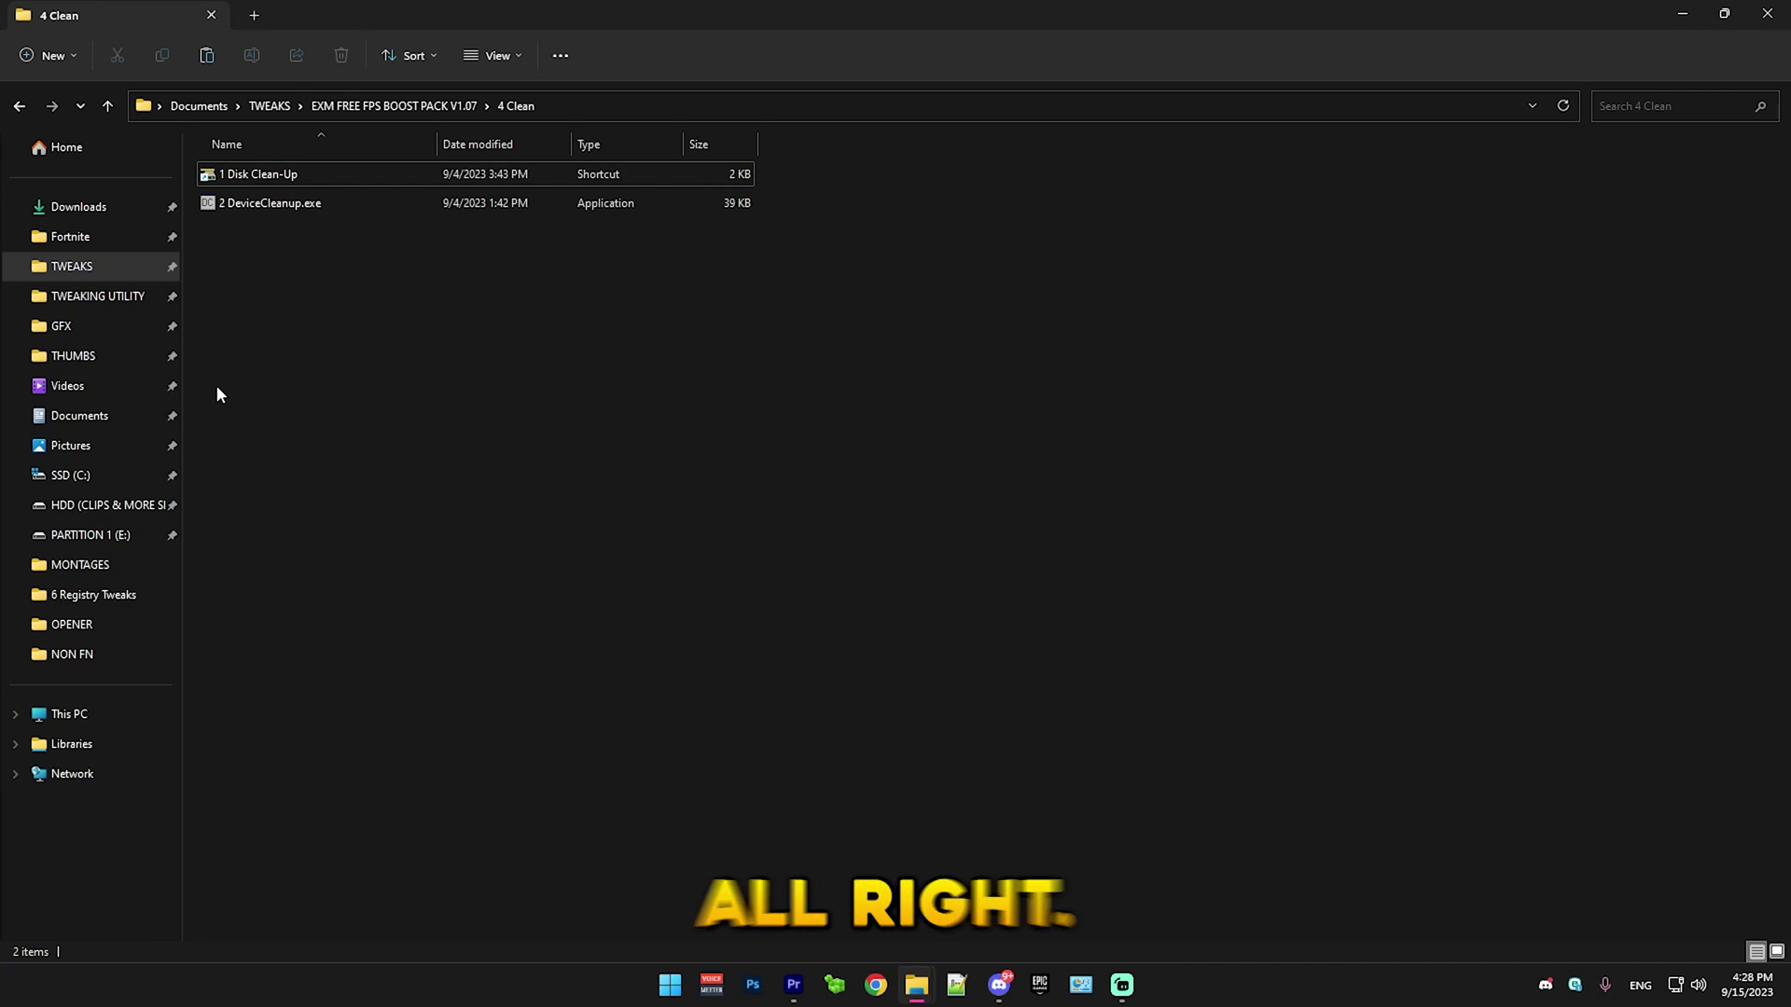
right_click(433, 367)
double_click(247, 202)
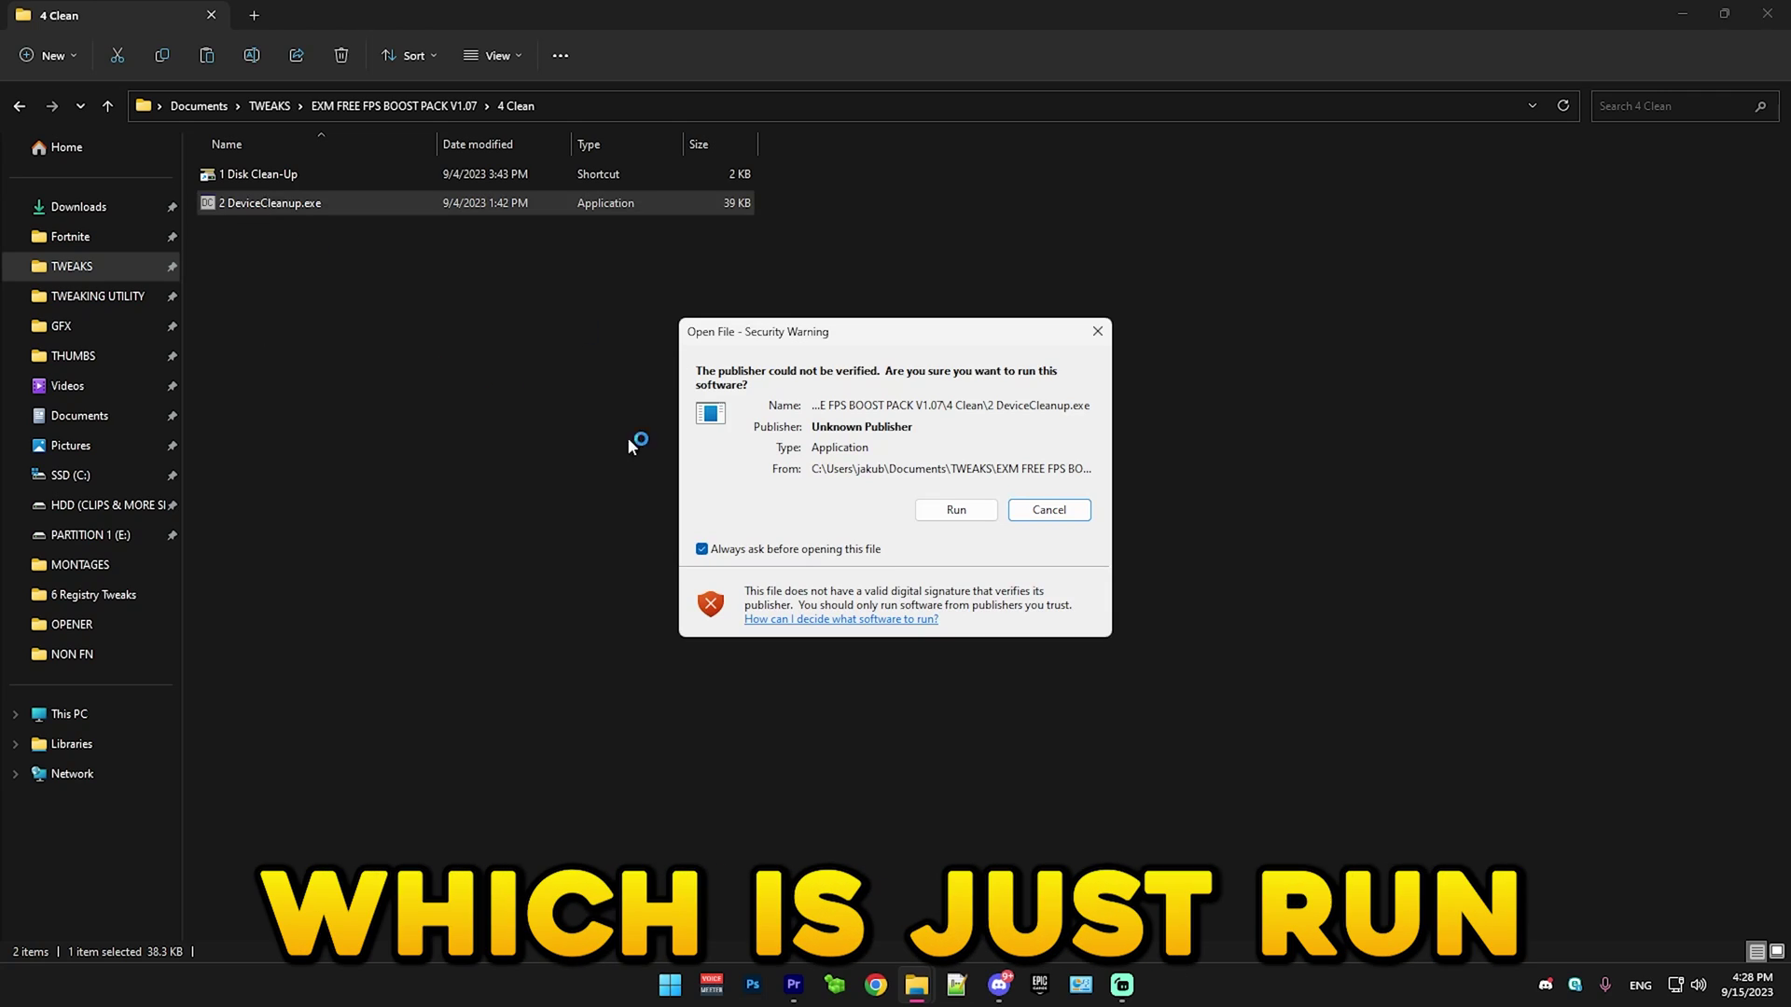
click(940, 513)
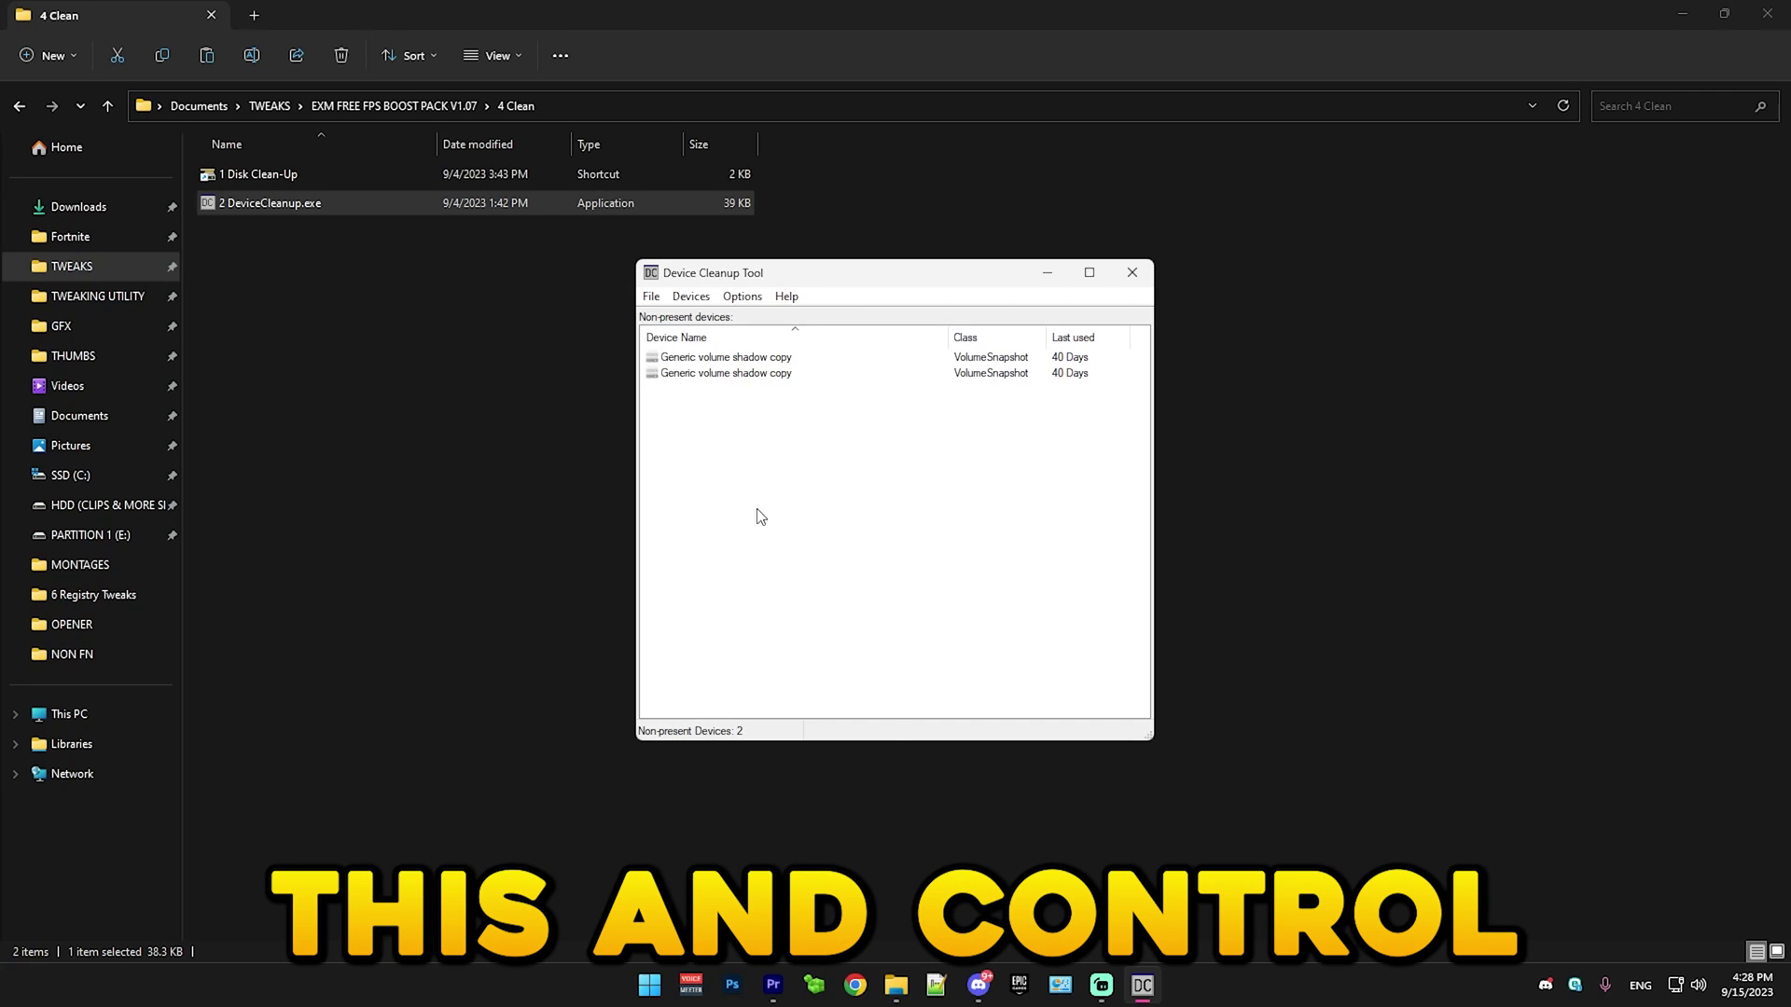
click(691, 296)
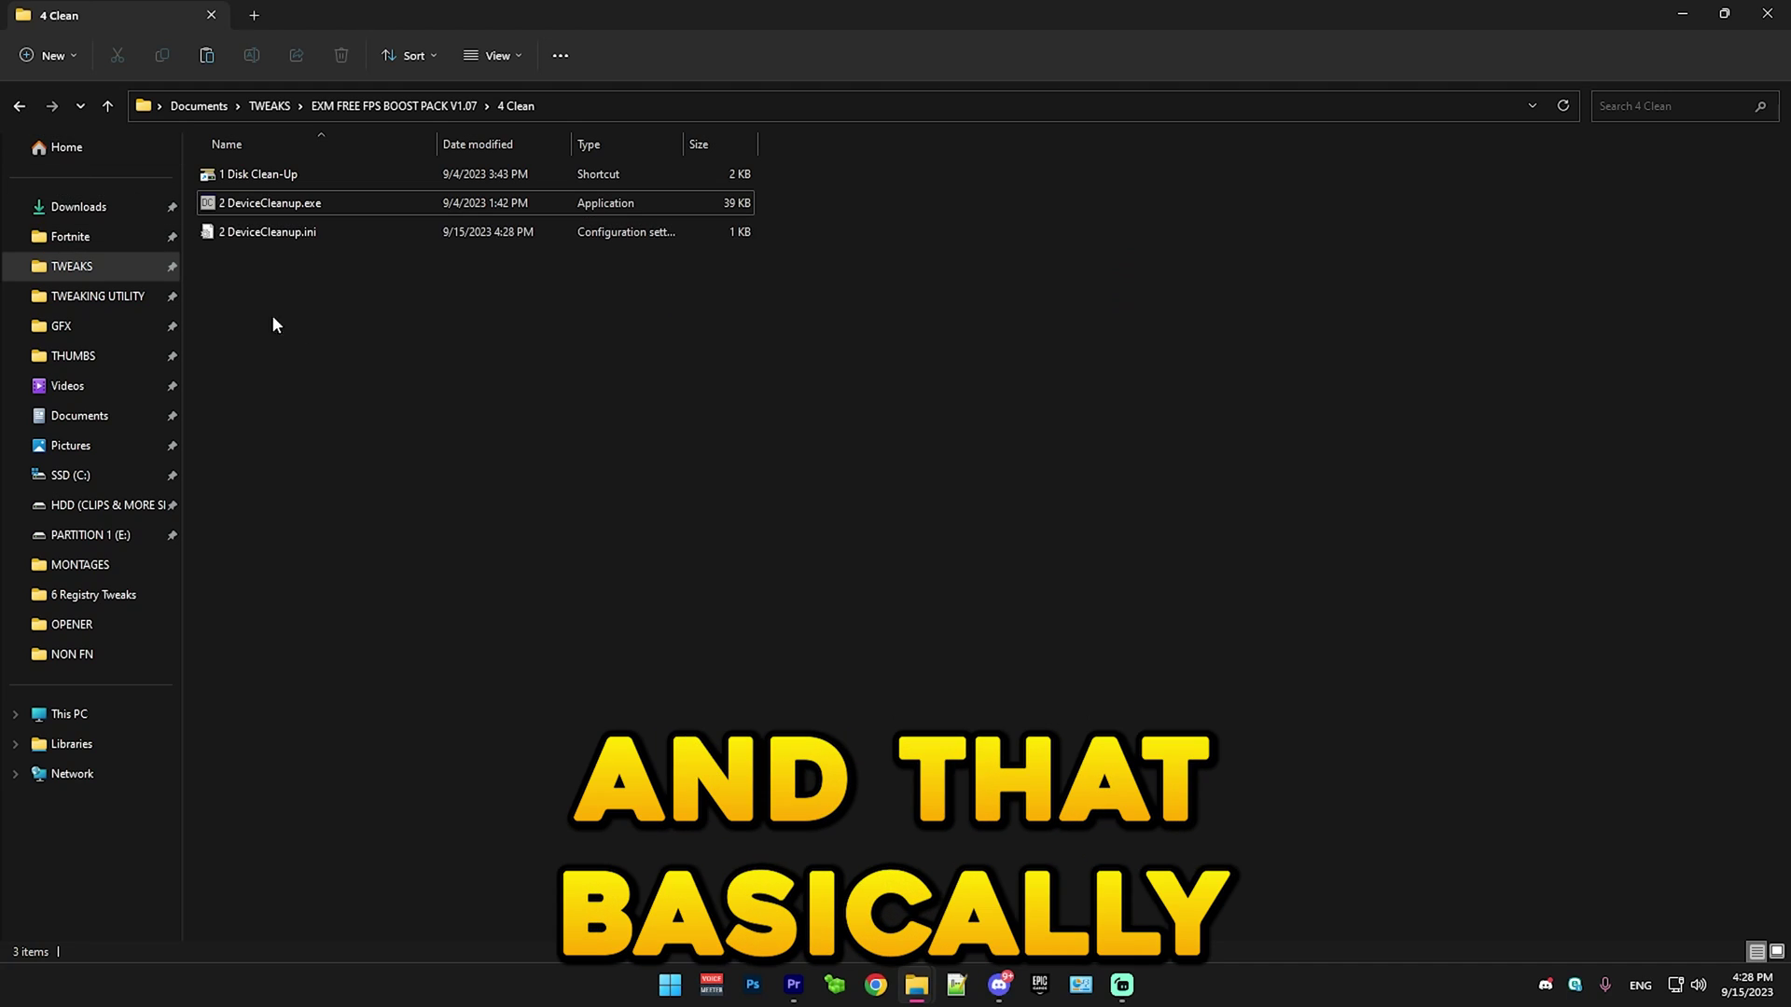
drag(463, 491, 199, 204)
Step: Open Performance Settings in 5 Windows Settings > Disable Useless animations and confirm the Custom visual effects with OK
click(560, 444)
key(alt+Left)
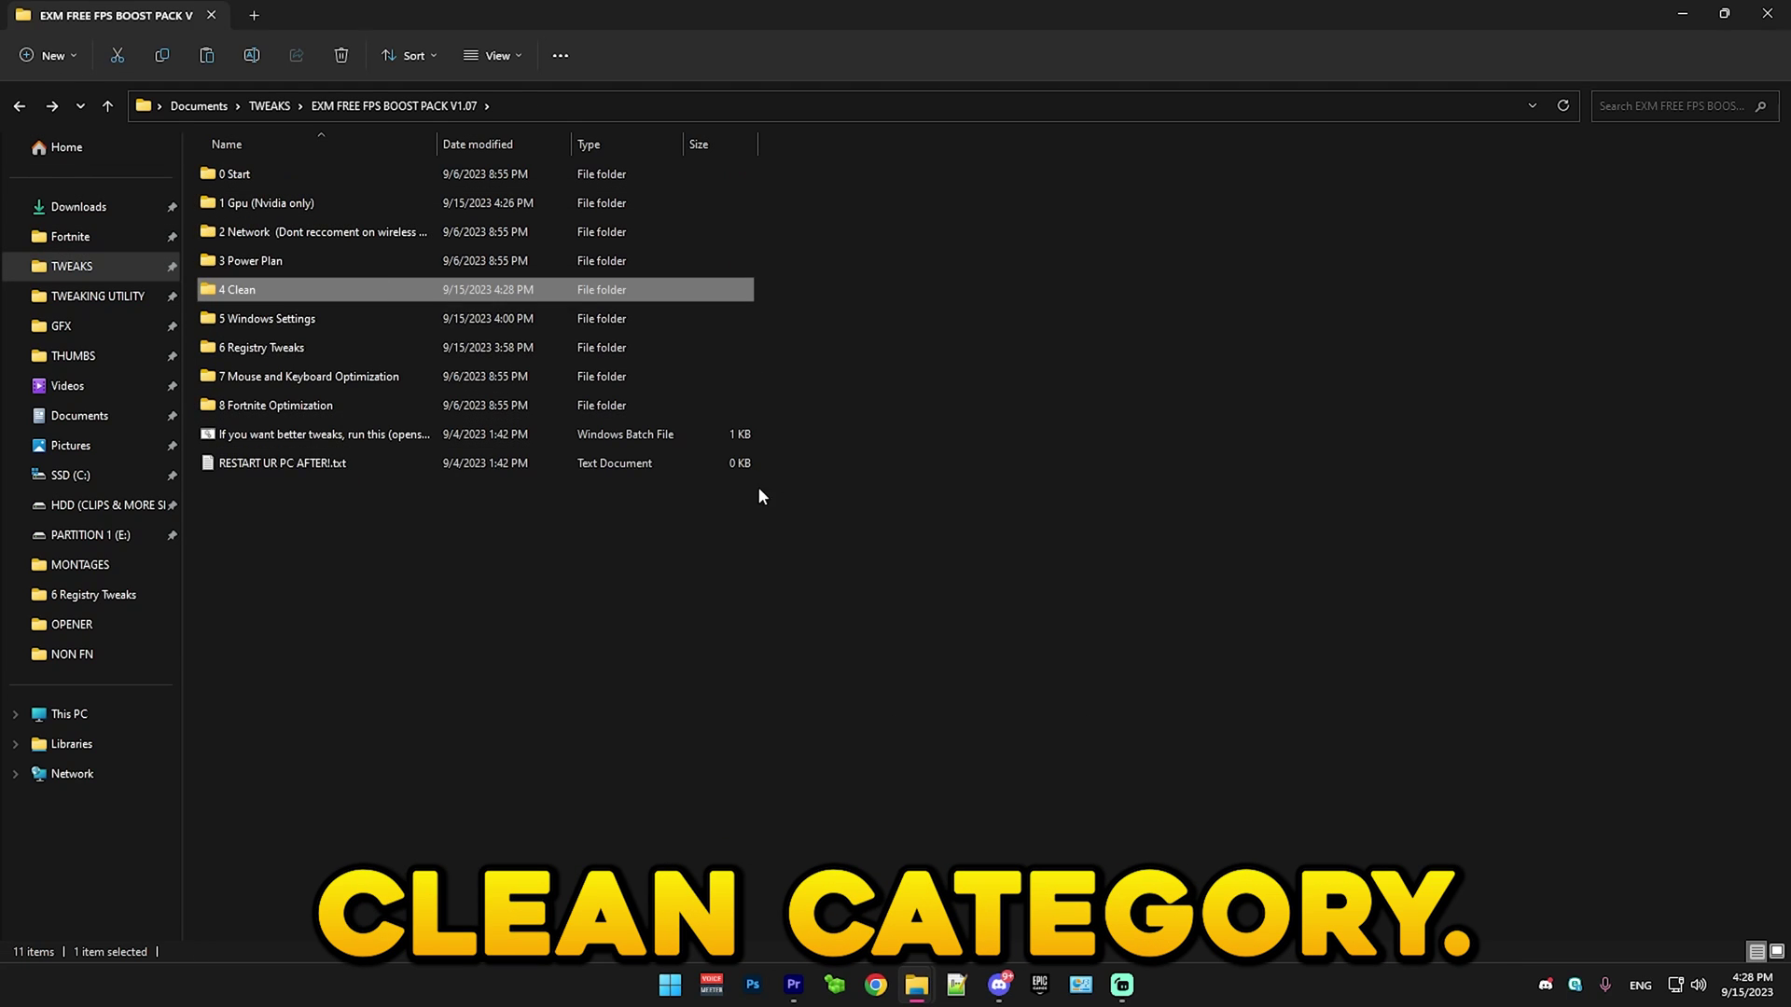
double_click(271, 318)
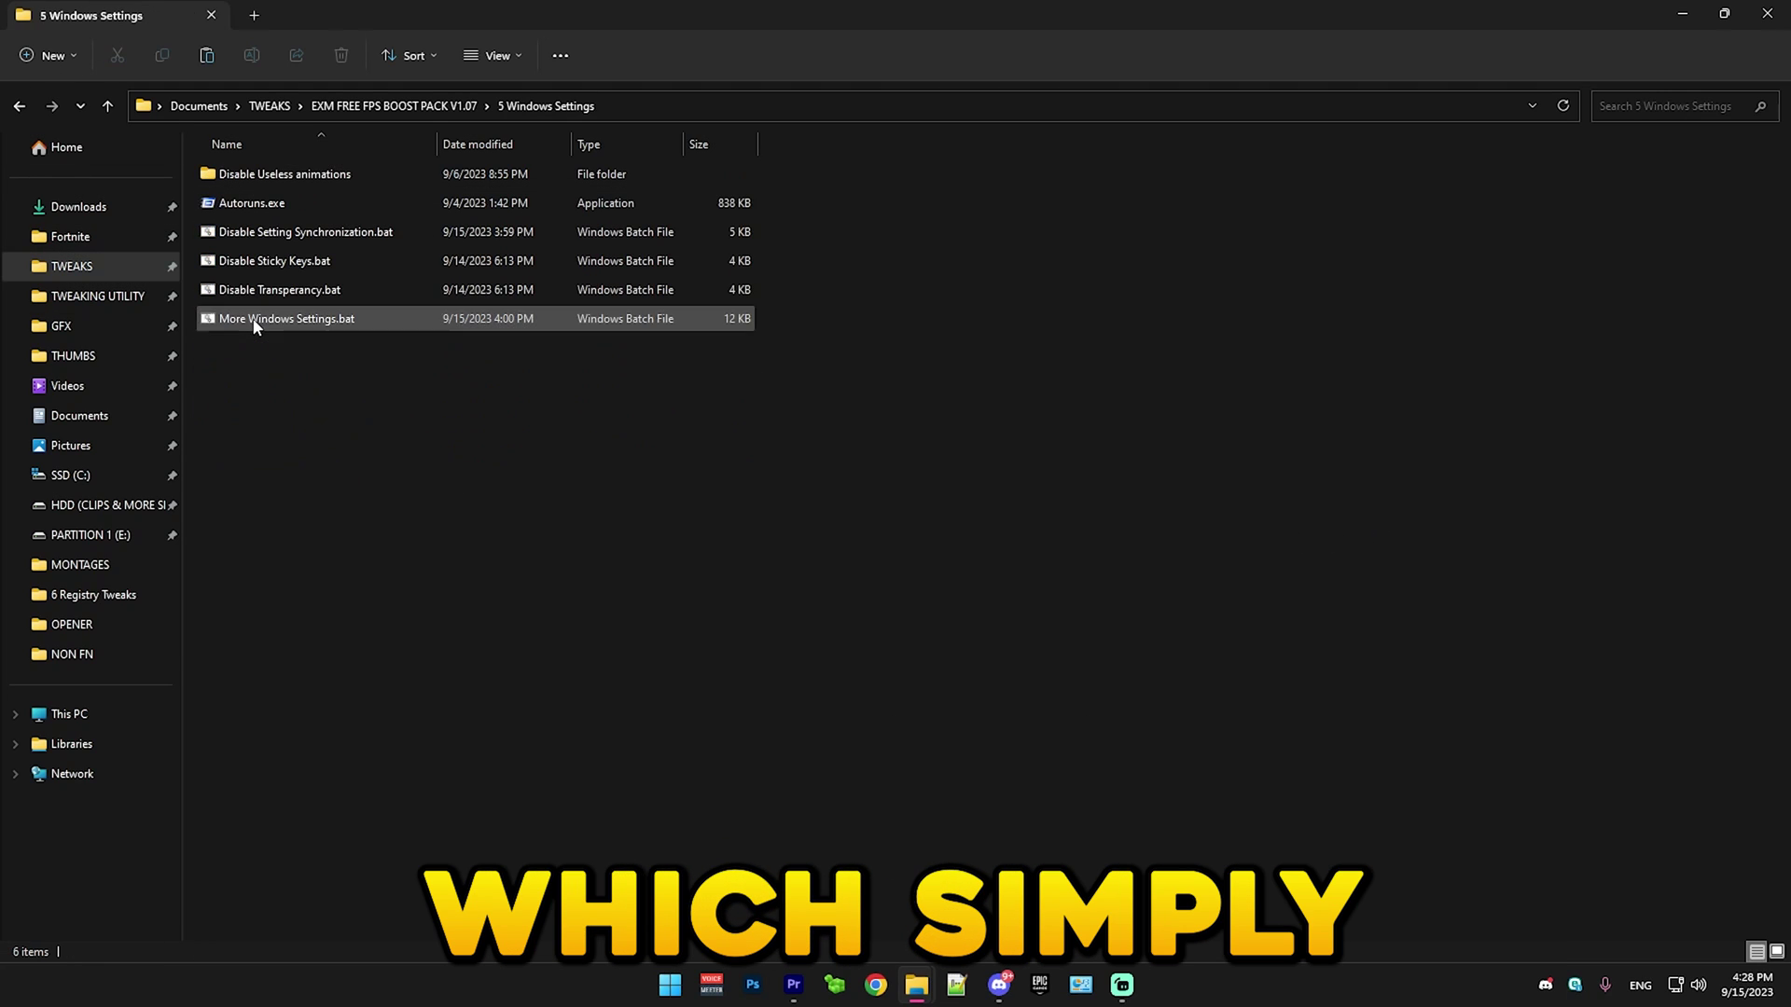
click(234, 181)
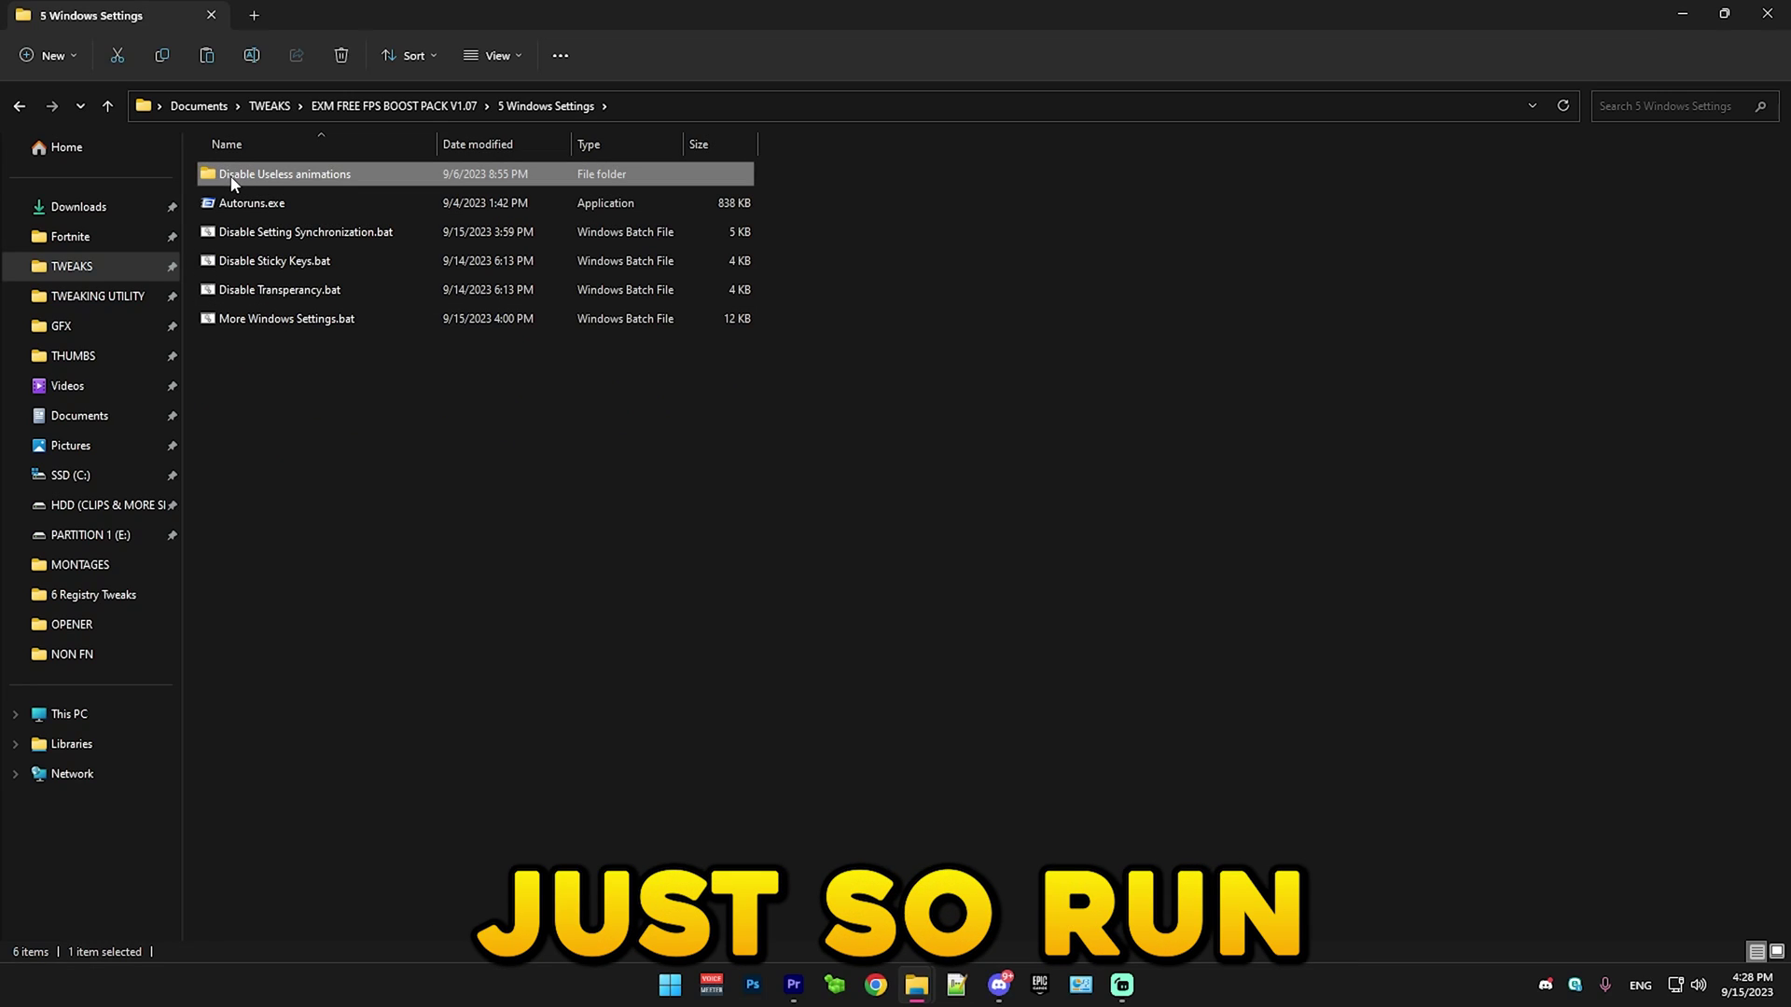
double_click(234, 181)
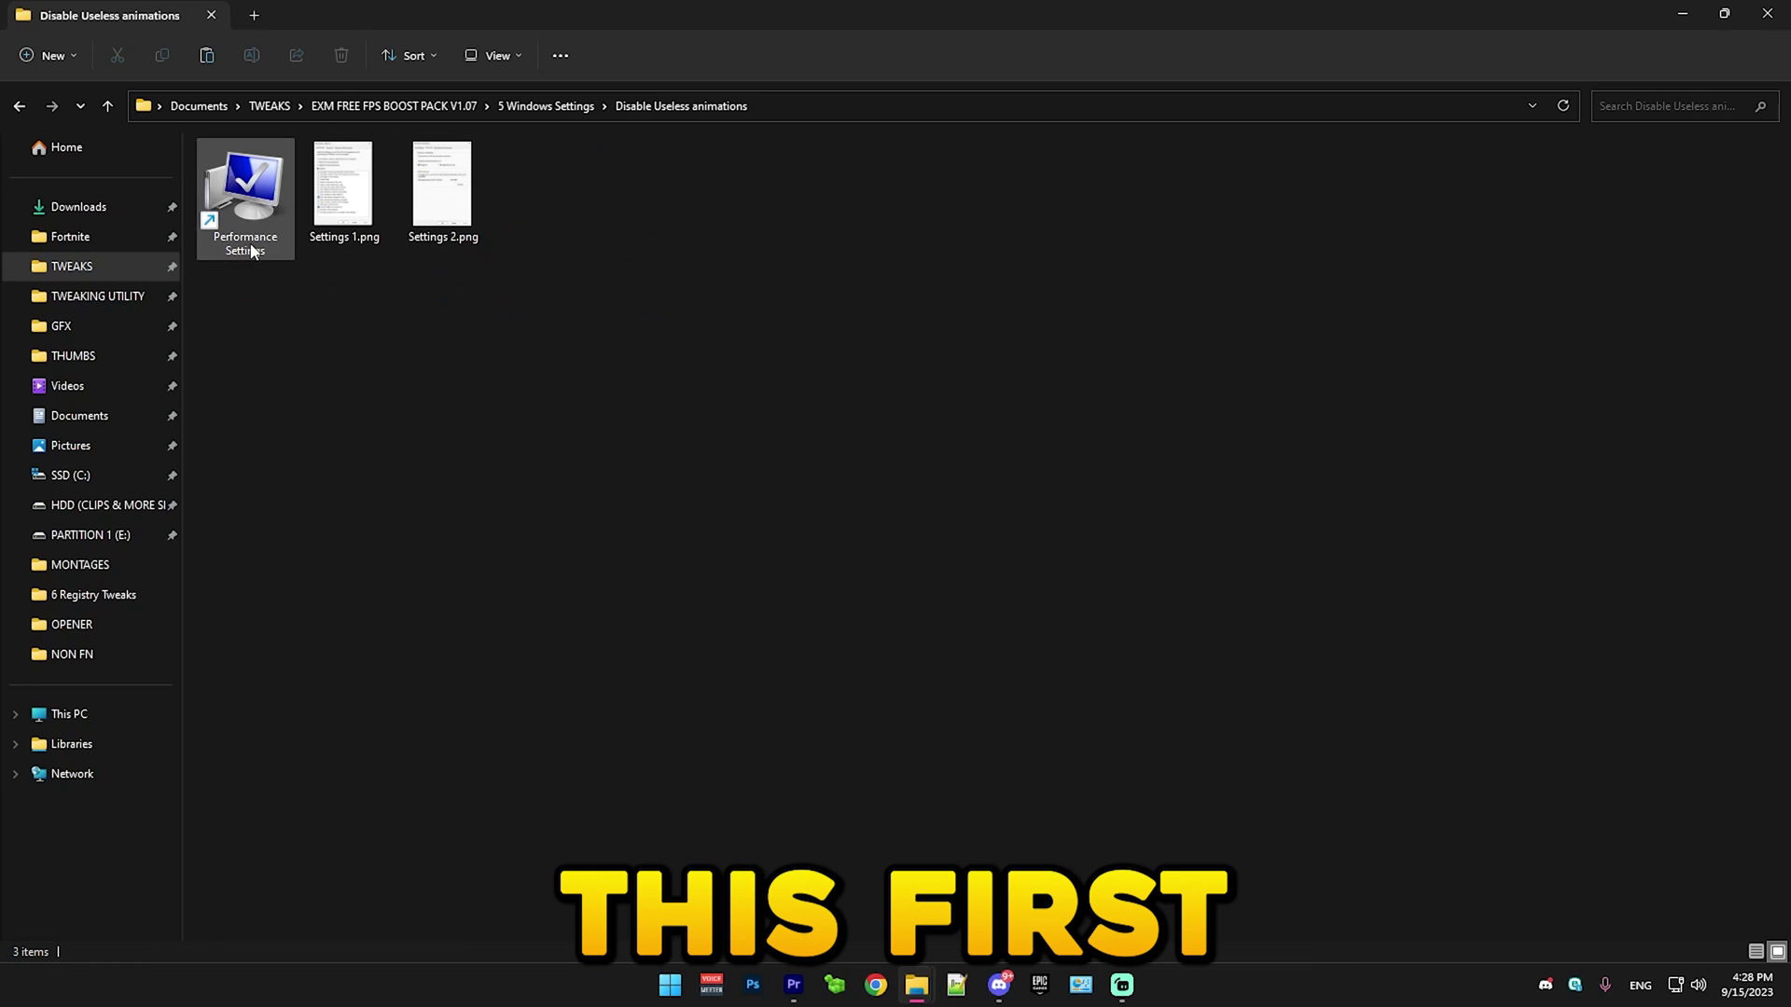
double_click(237, 192)
click(957, 511)
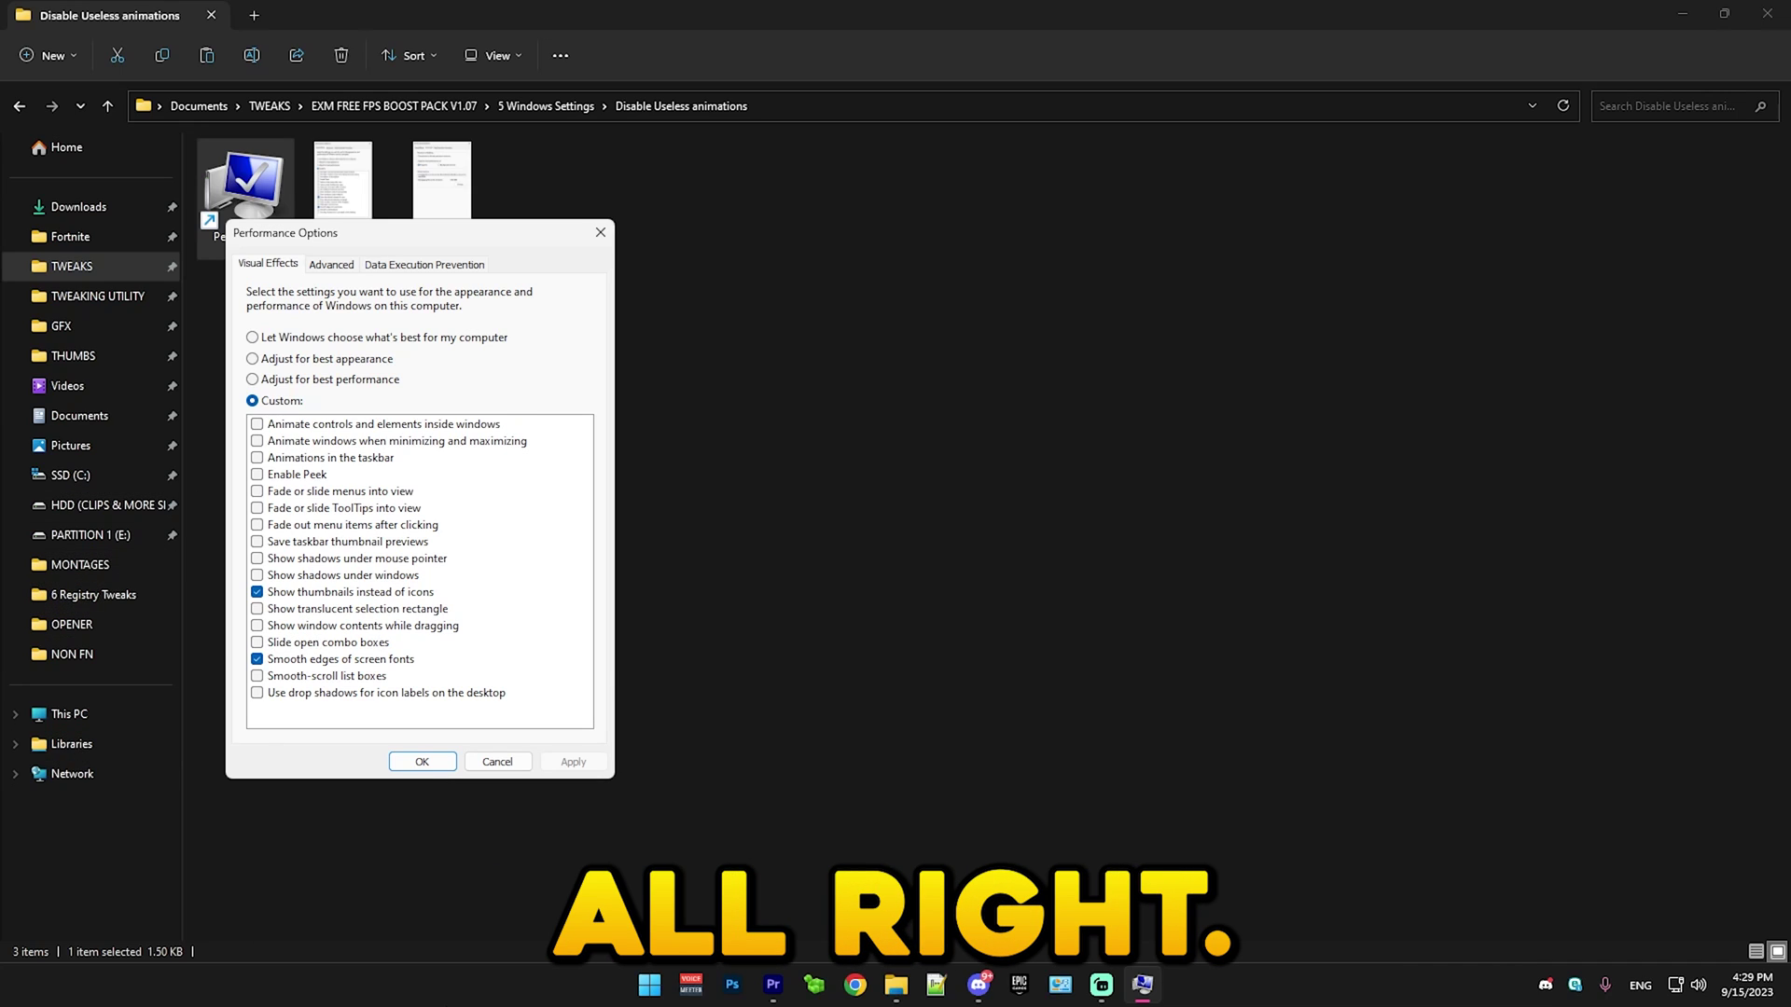
click(424, 760)
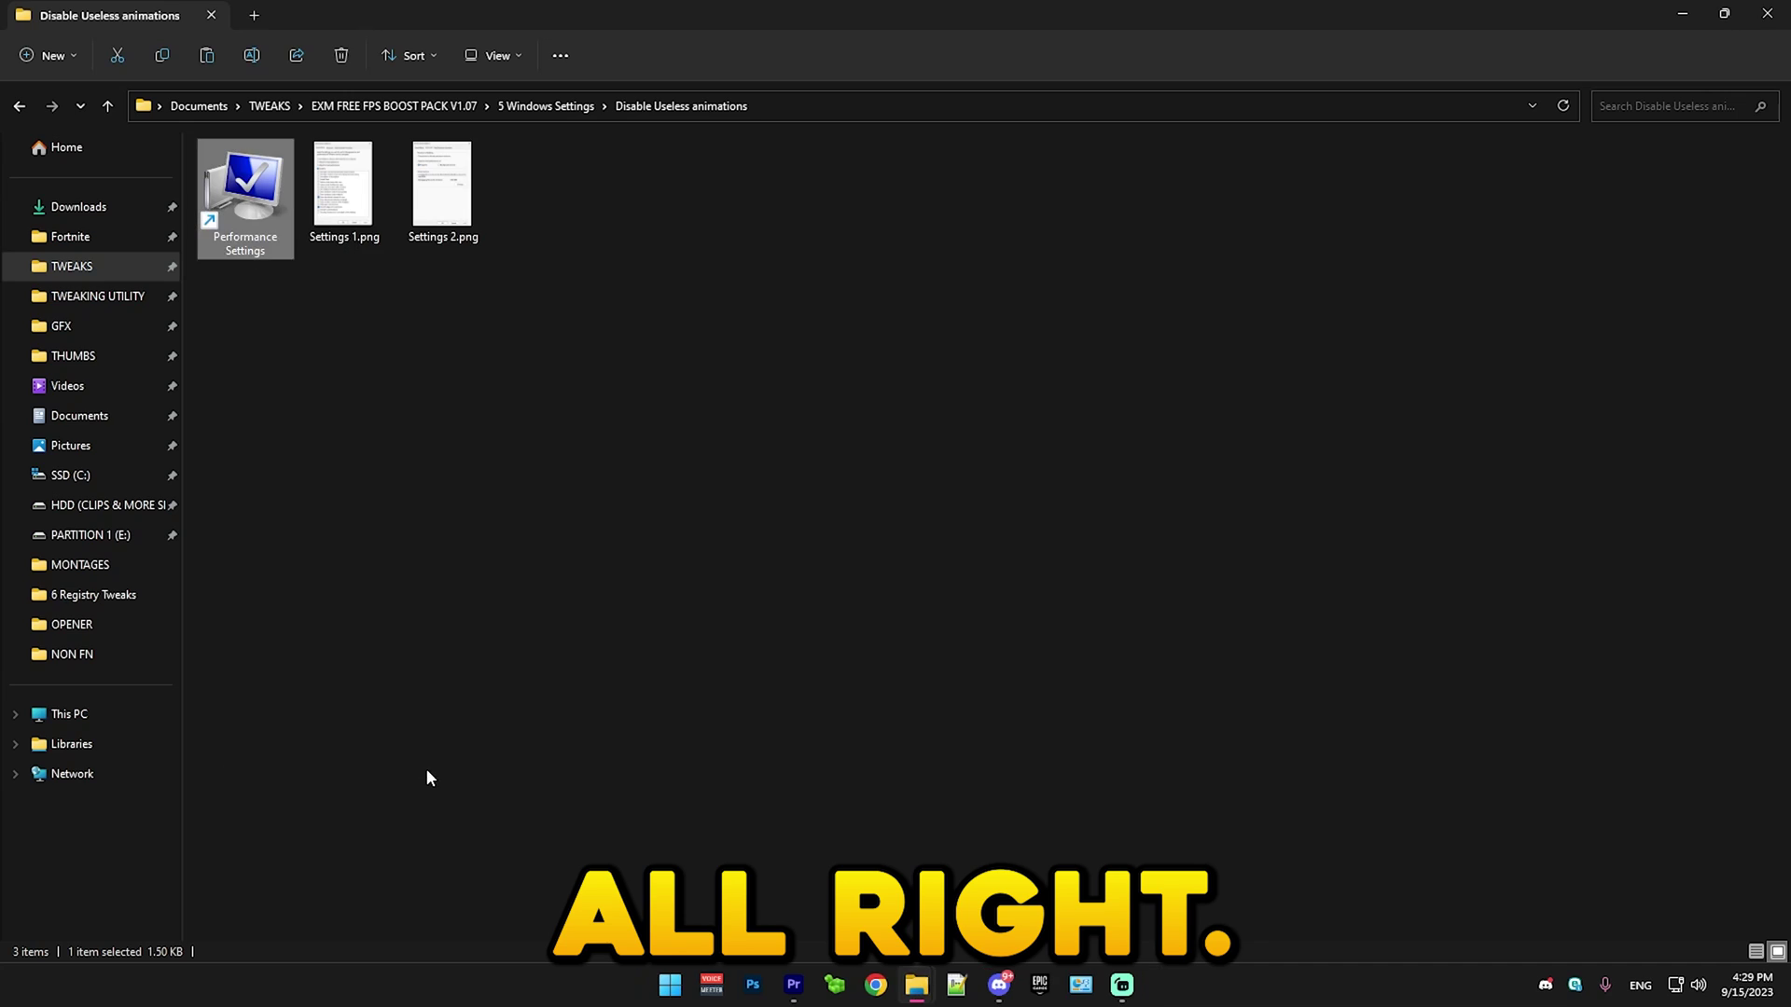
Step: Launch Autoruns.exe from the 5 Windows Settings folder and show its Logon entries
click(19, 106)
click(461, 400)
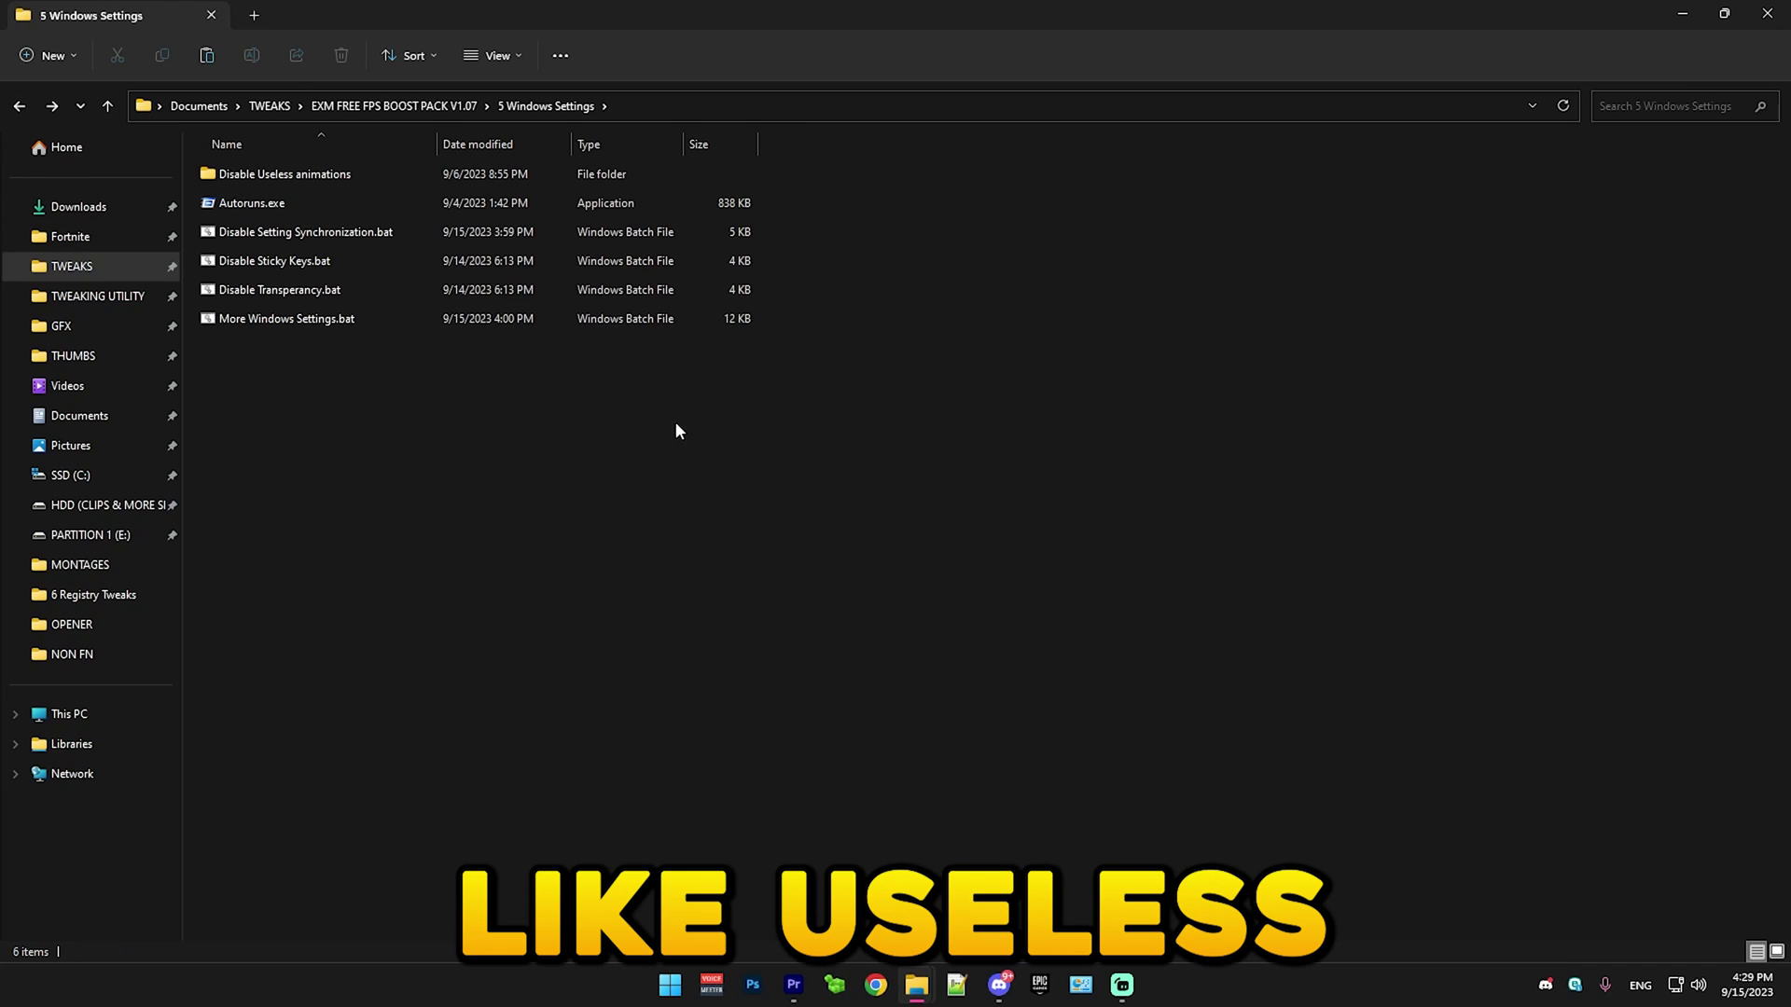
double_click(245, 203)
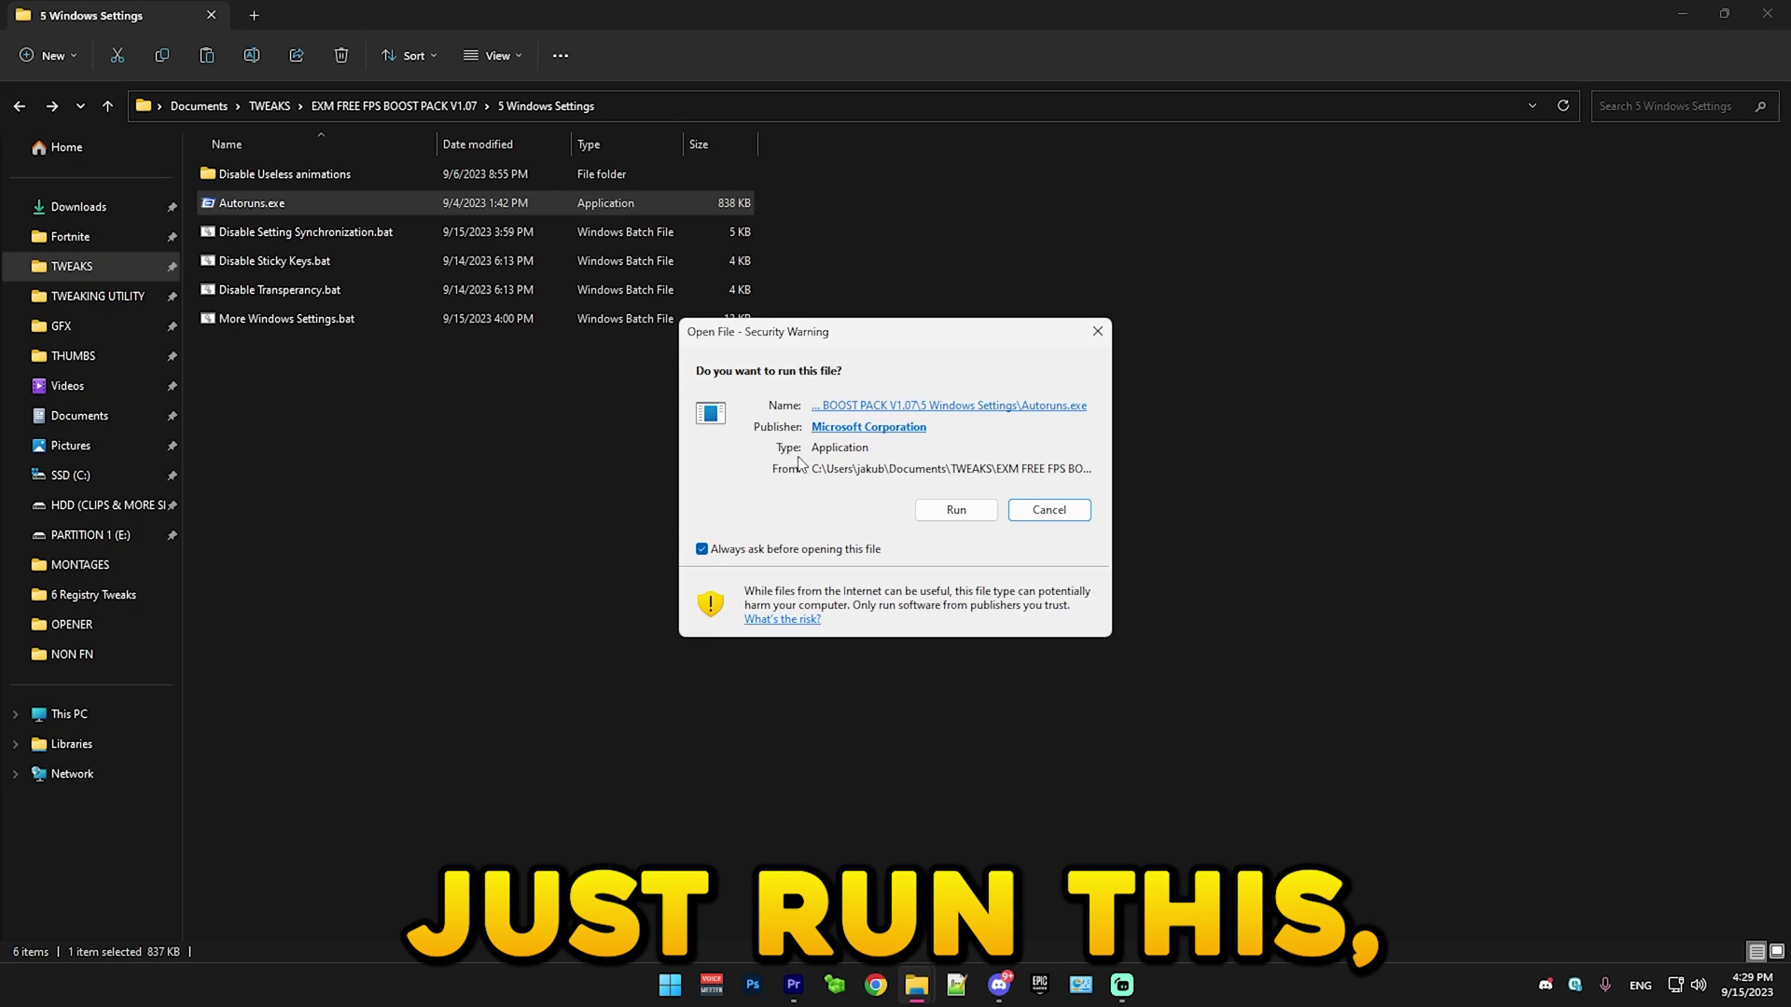
click(933, 509)
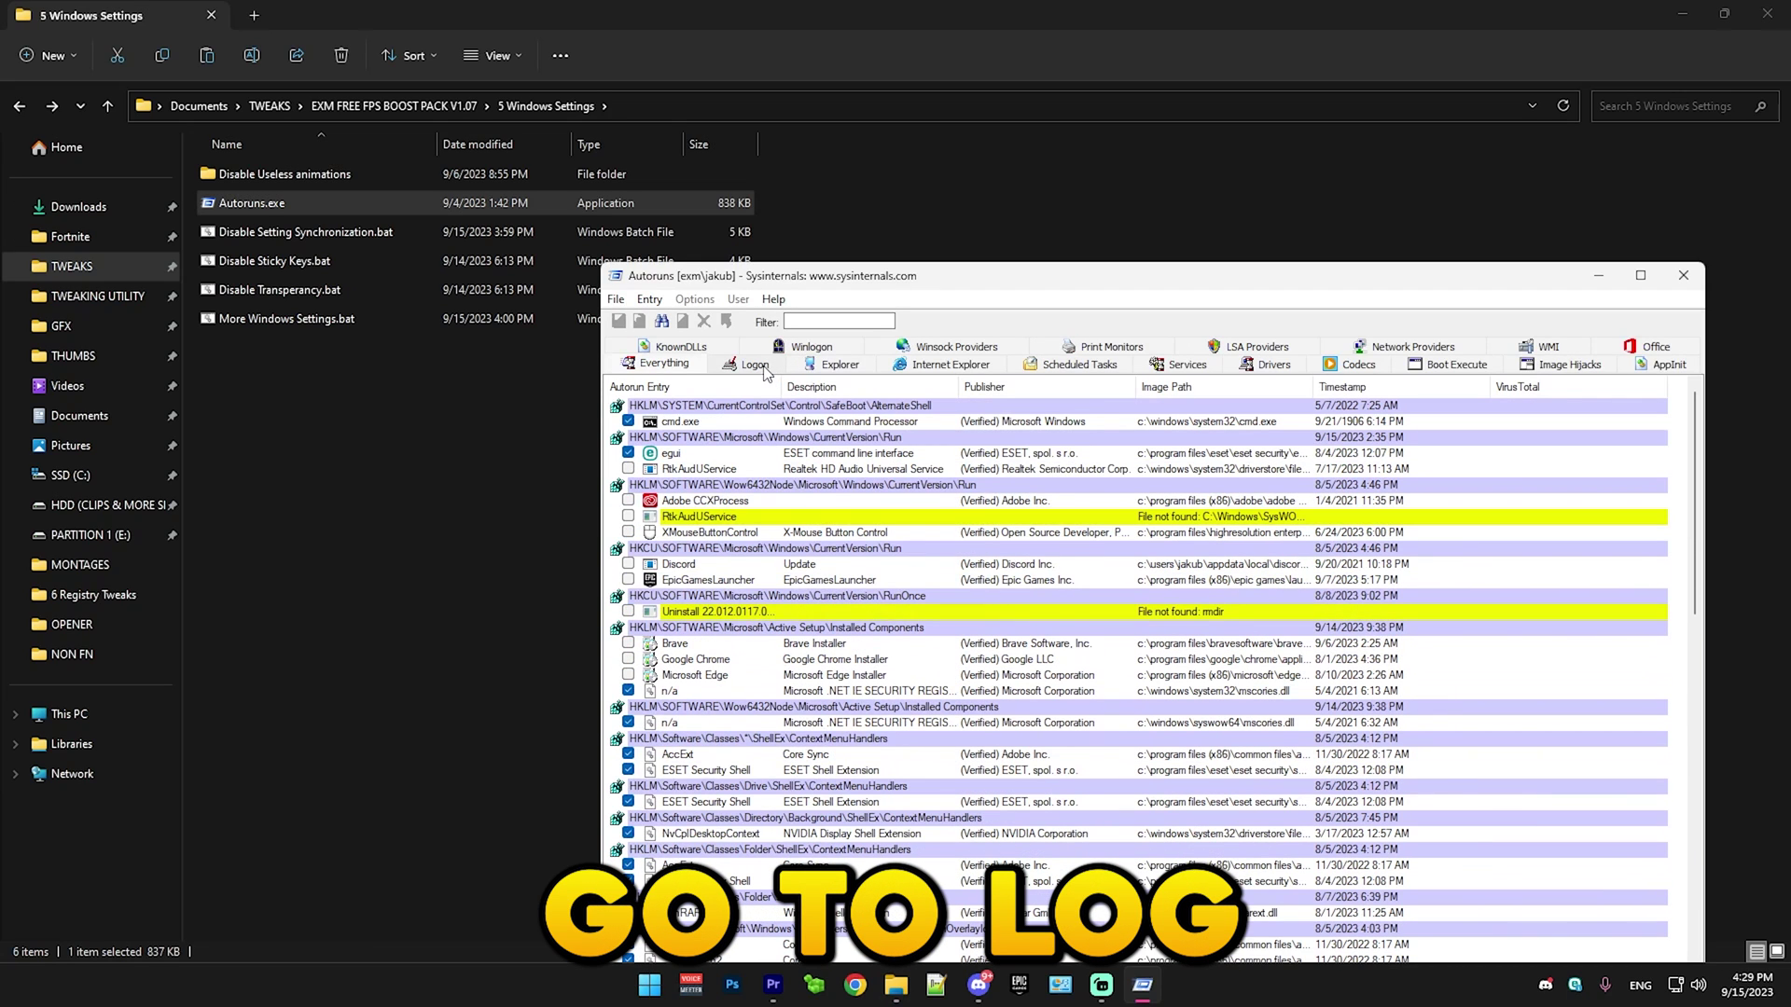
click(757, 366)
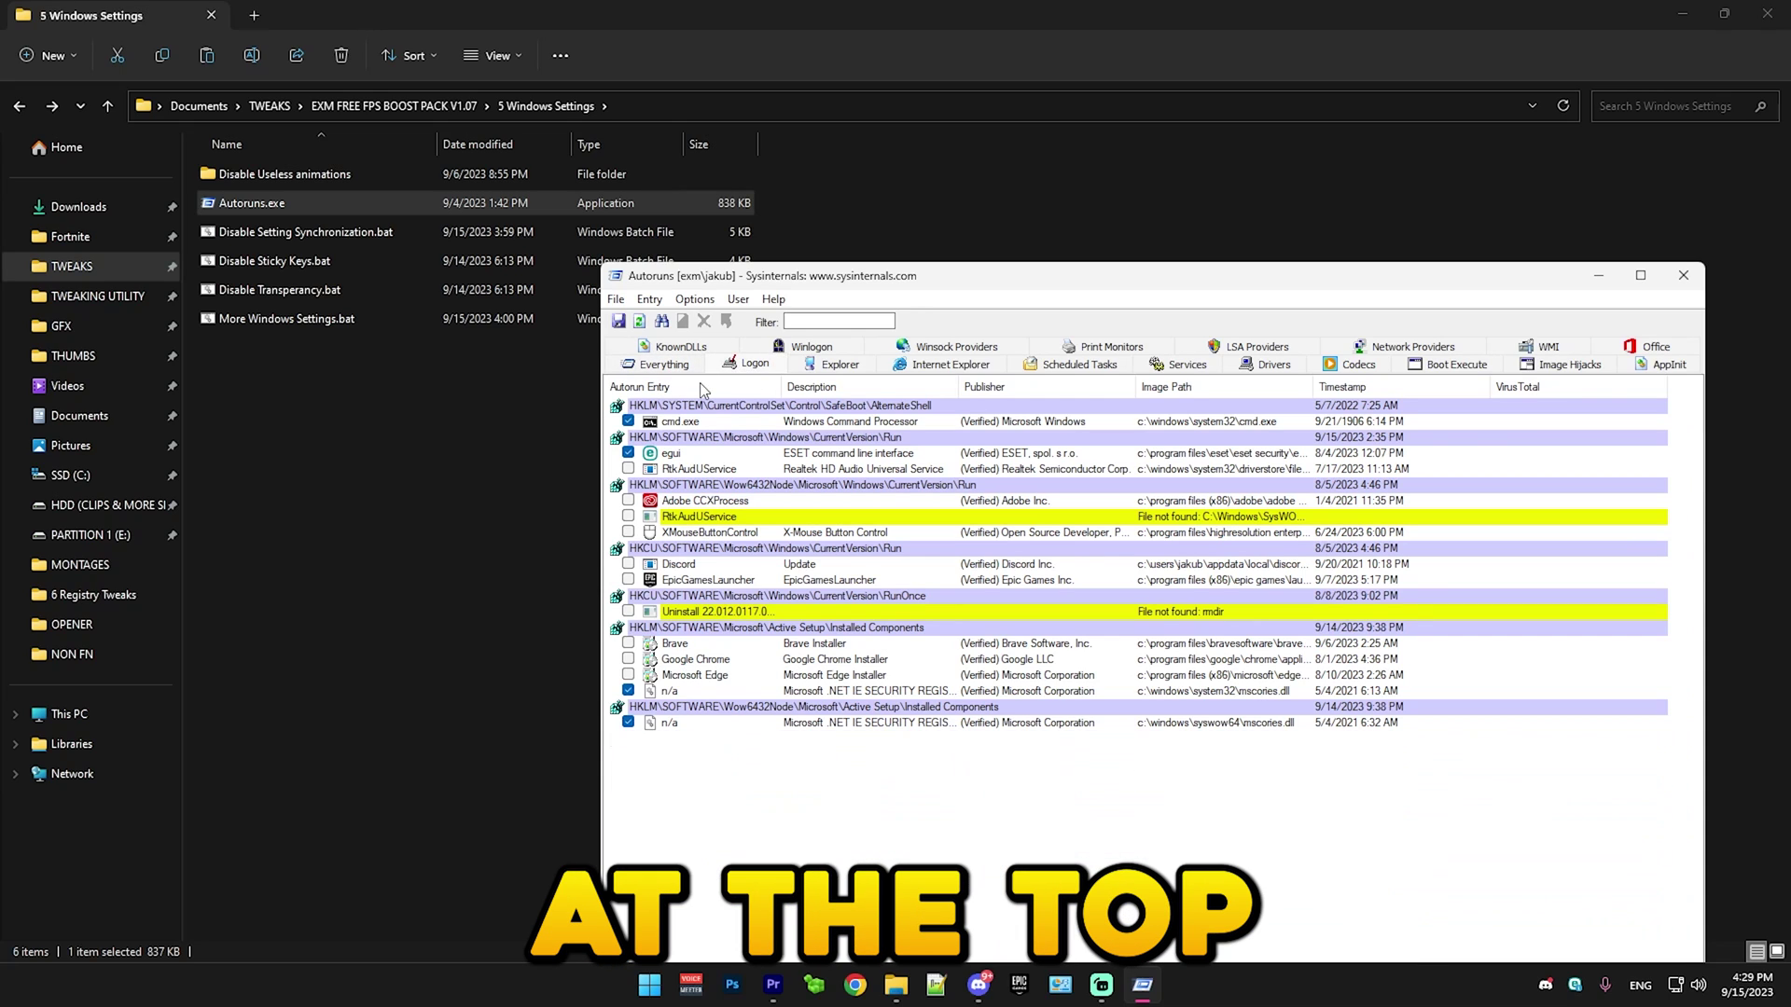
Step: Untick unneeded Logon entries such as RtkAudUService, cmd.exe, the Edge installer and EpicGamesLauncher
click(744, 471)
click(737, 486)
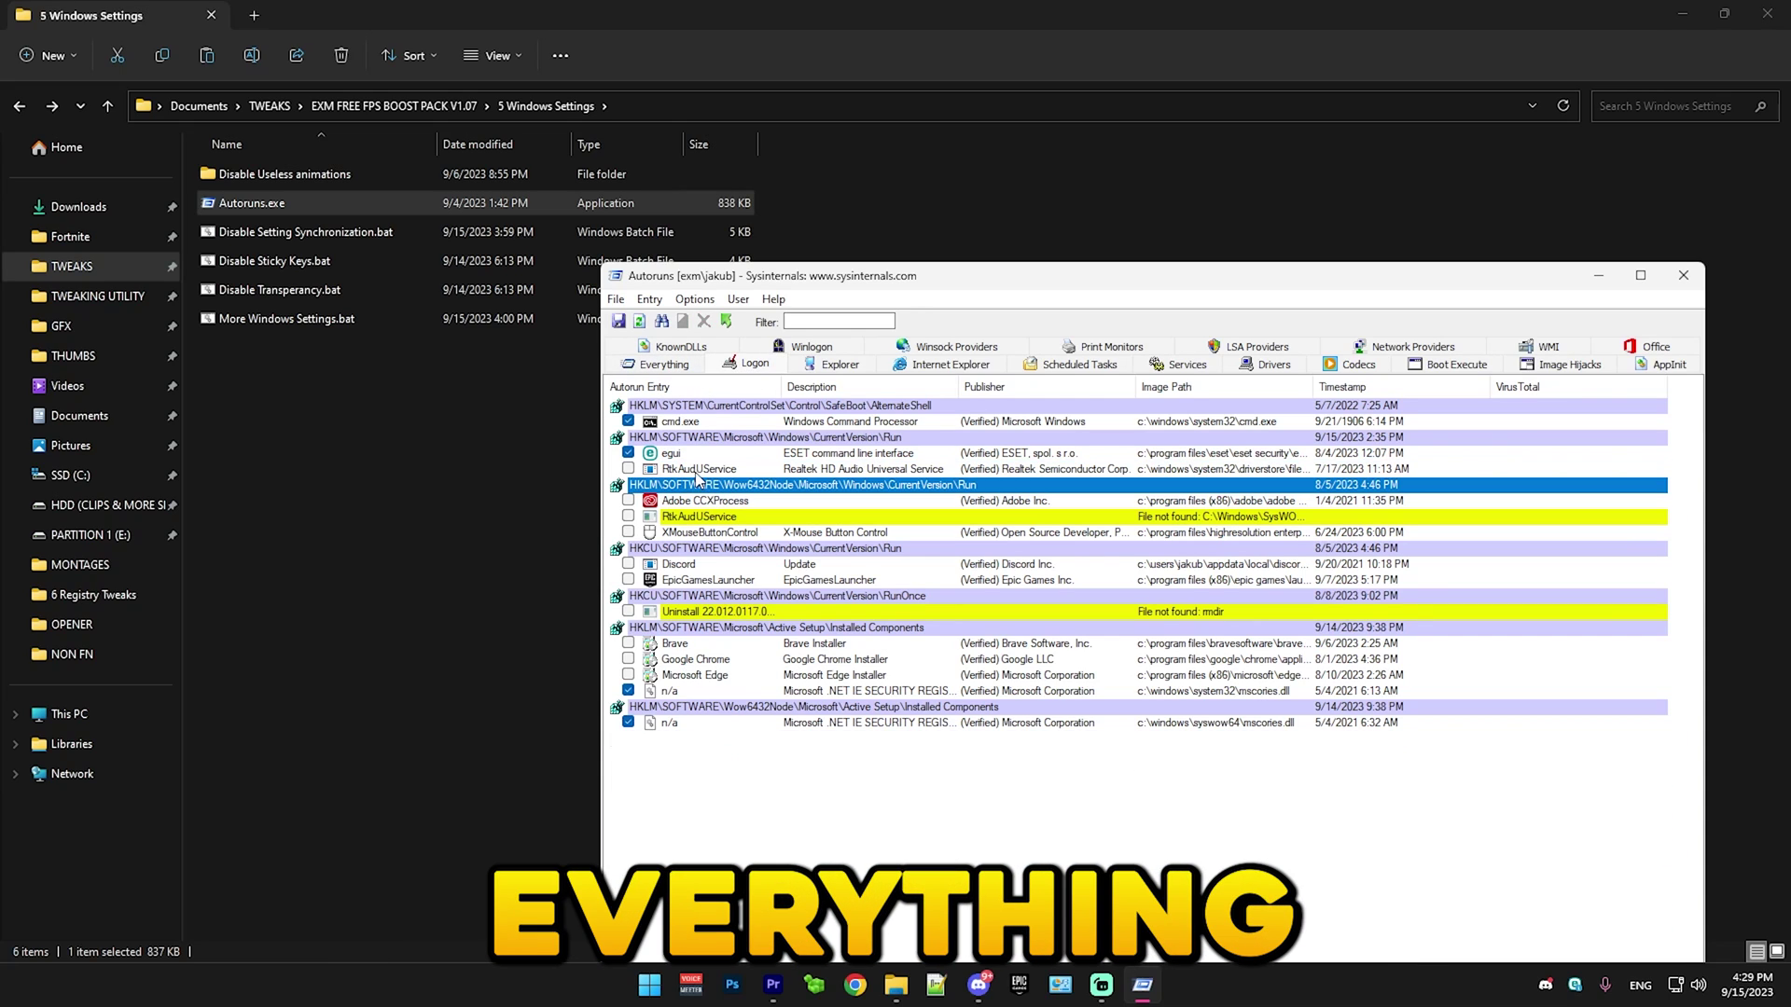
click(680, 425)
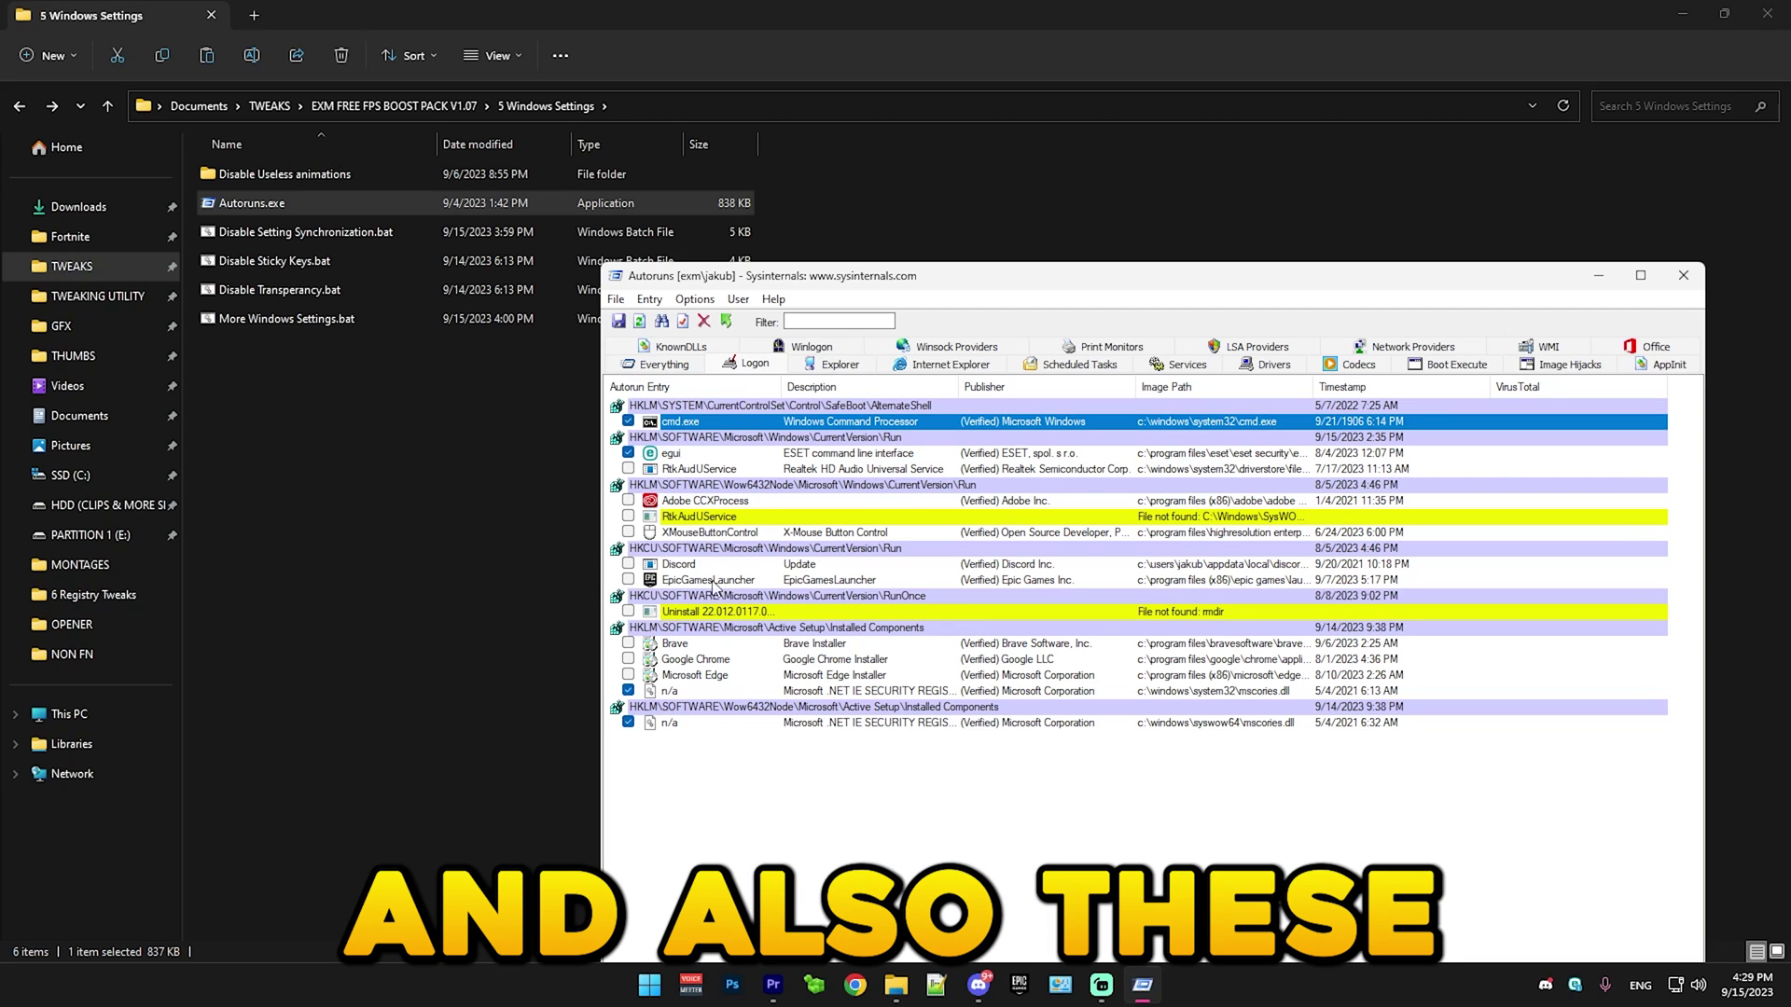
click(678, 701)
click(679, 723)
click(681, 692)
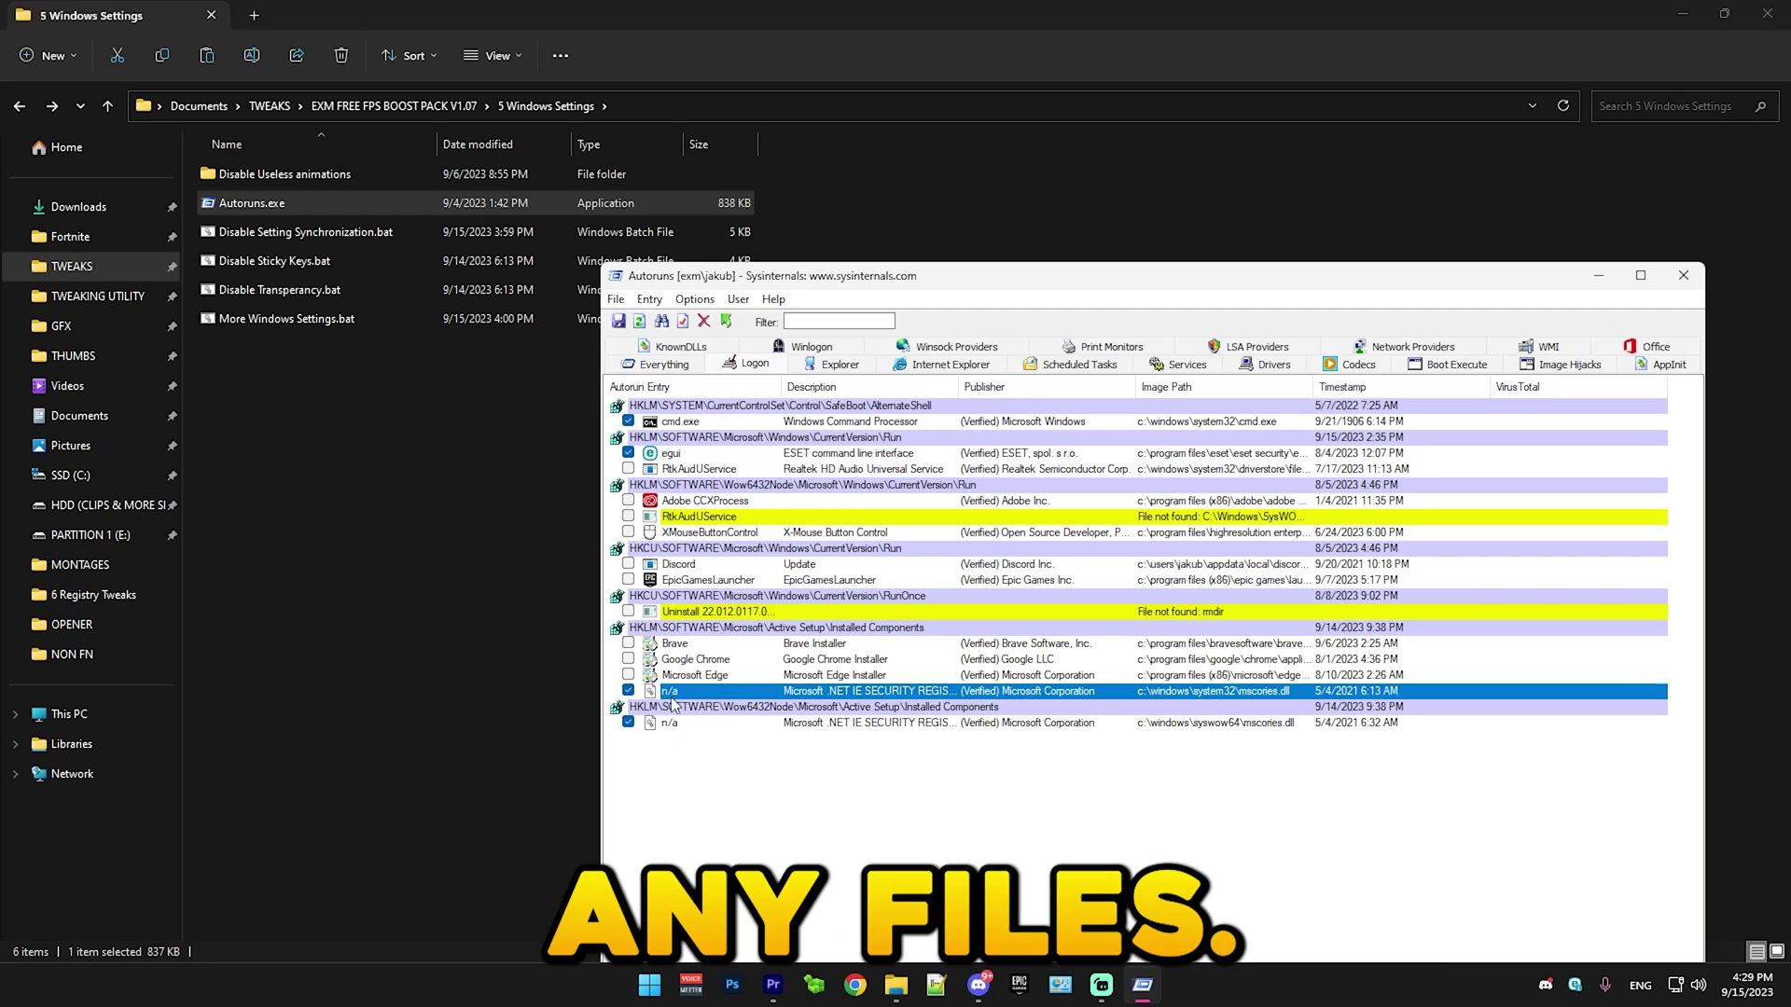
click(701, 676)
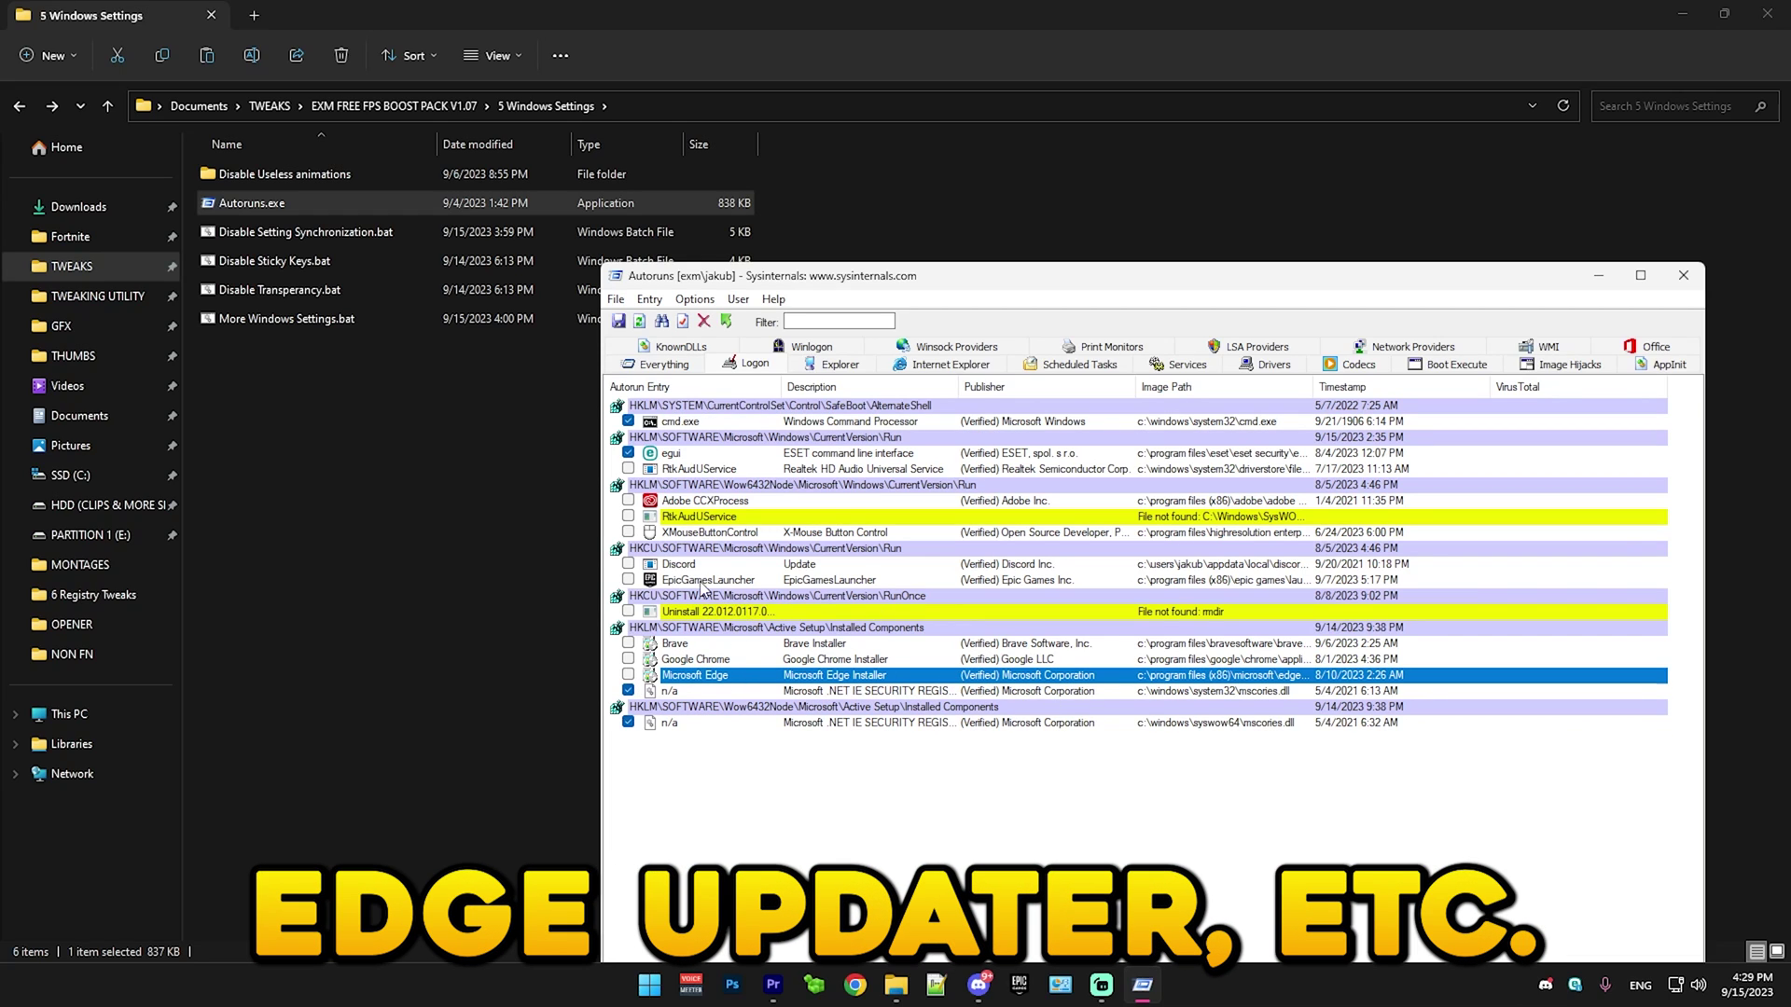
click(701, 580)
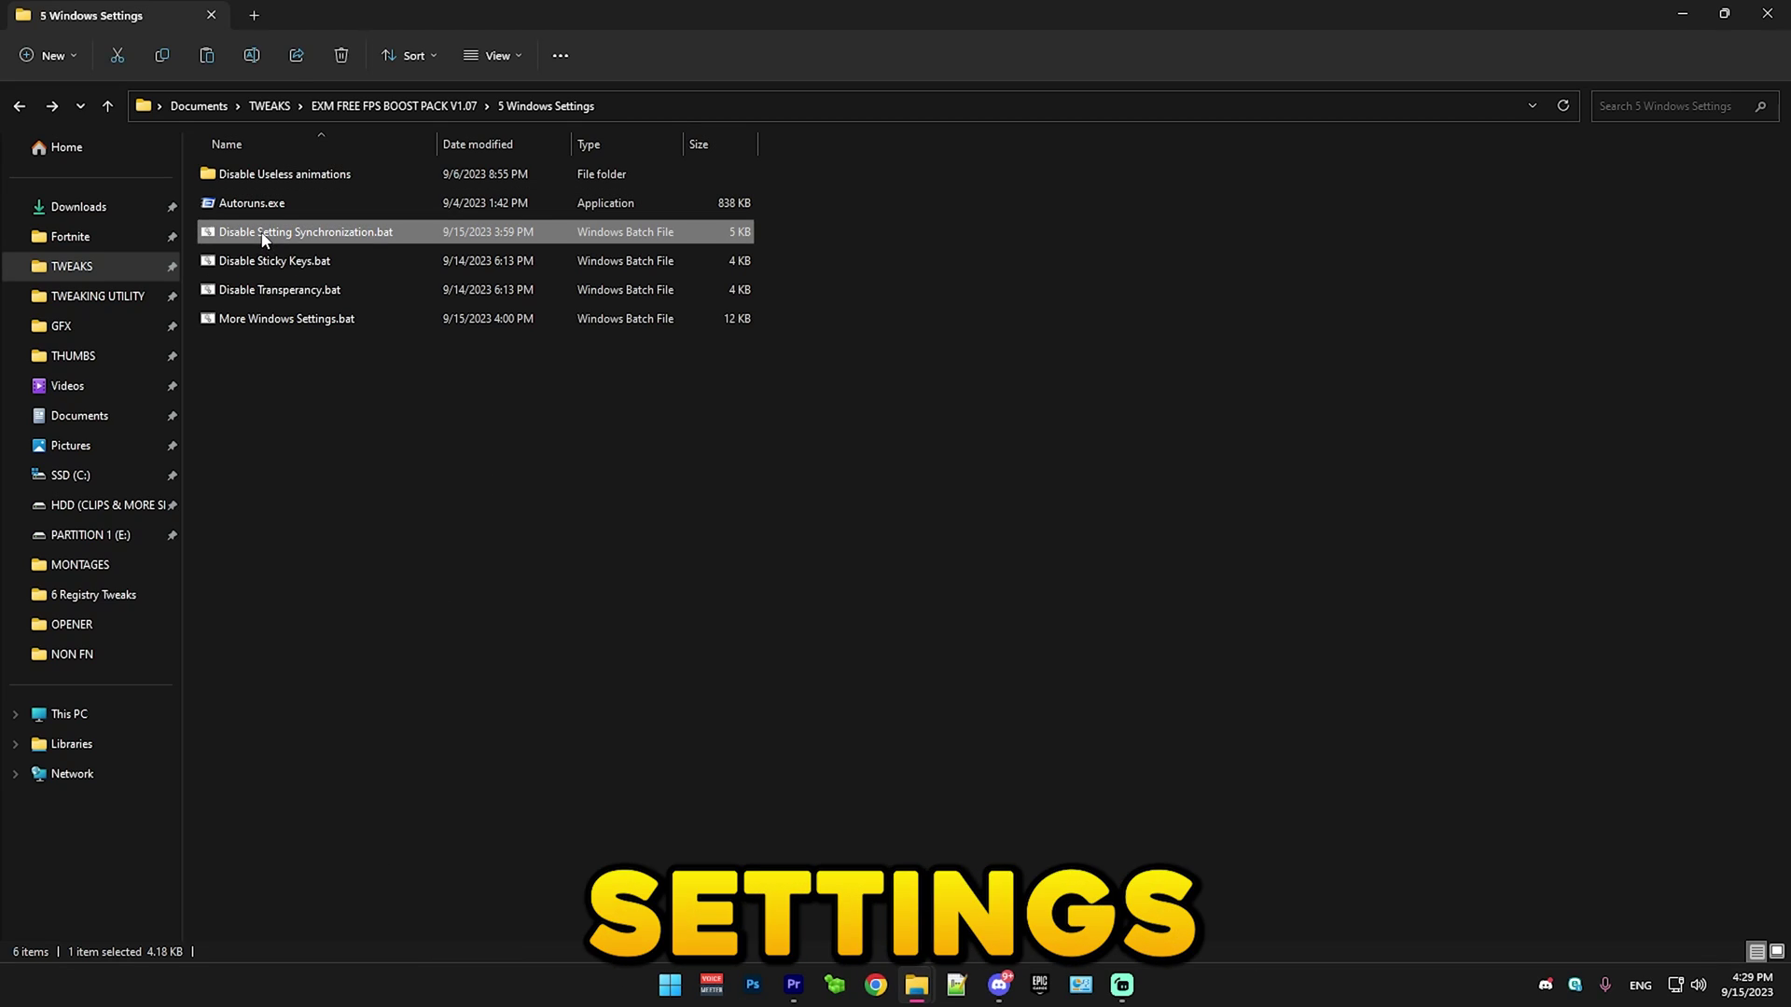
Step: Run the Disable Setting Synchronization script through to completion
double_click(264, 234)
click(997, 44)
key(Return)
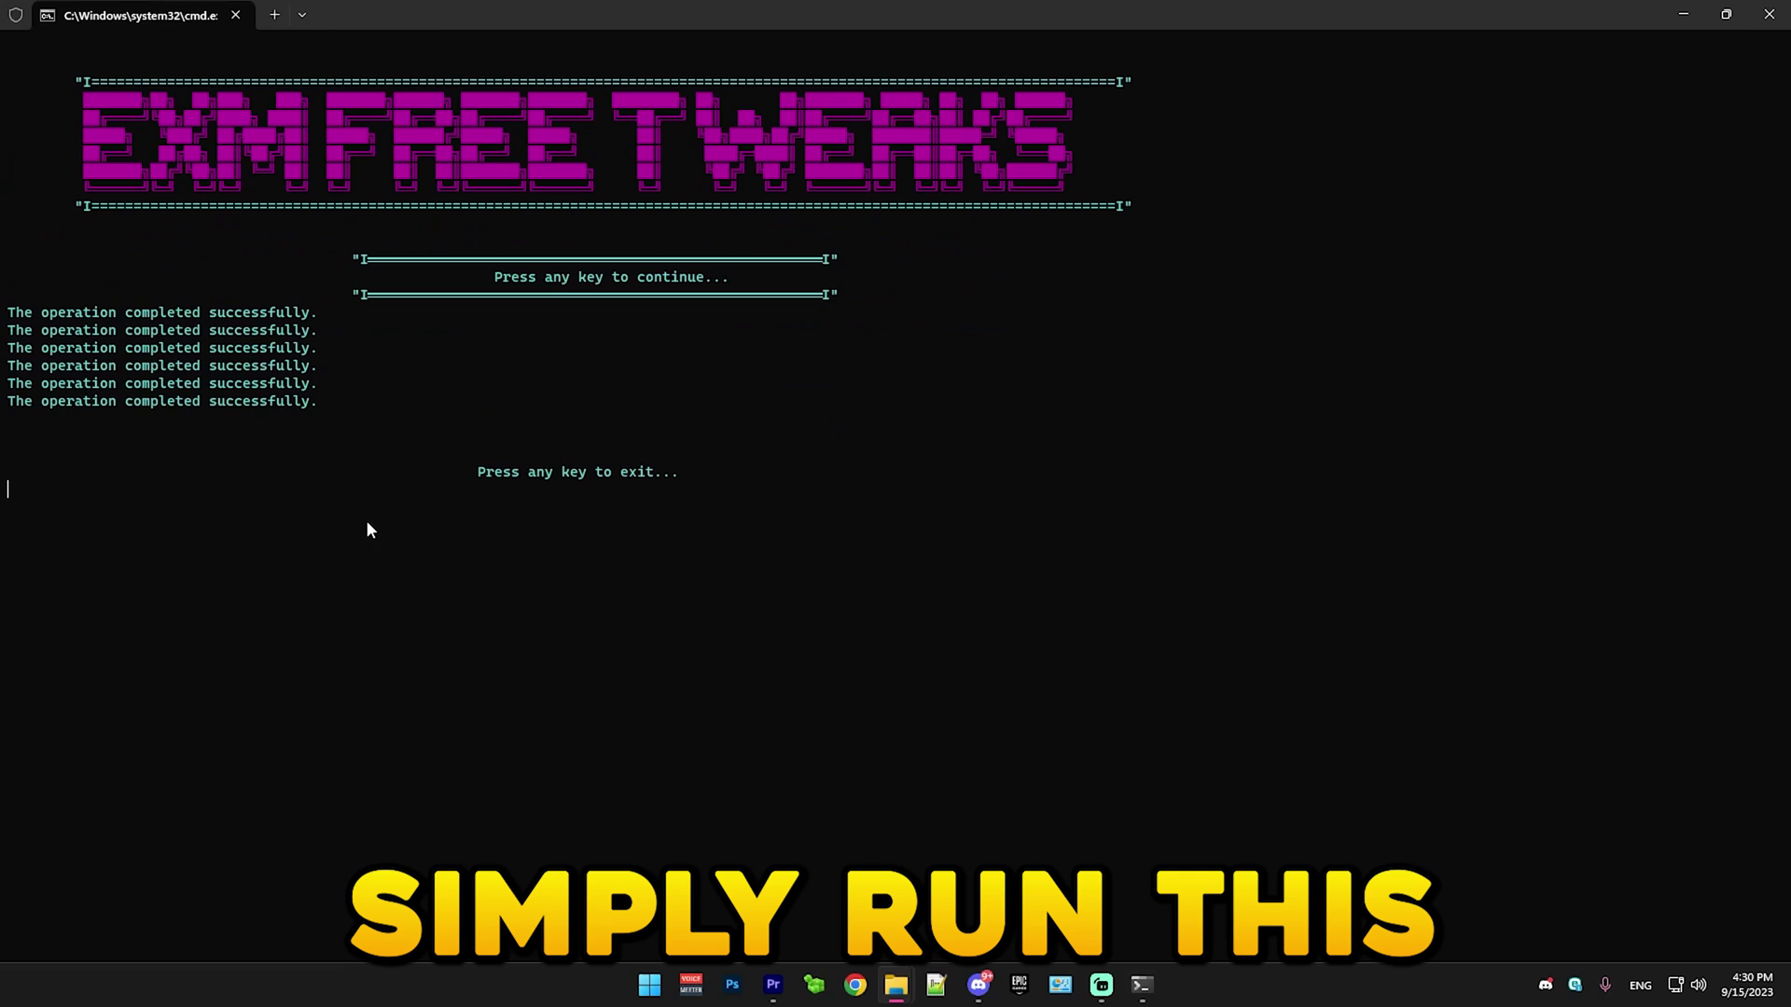
key(Return)
Step: Run the Disable Sticky Keys and Disable Transparency scripts
double_click(256, 265)
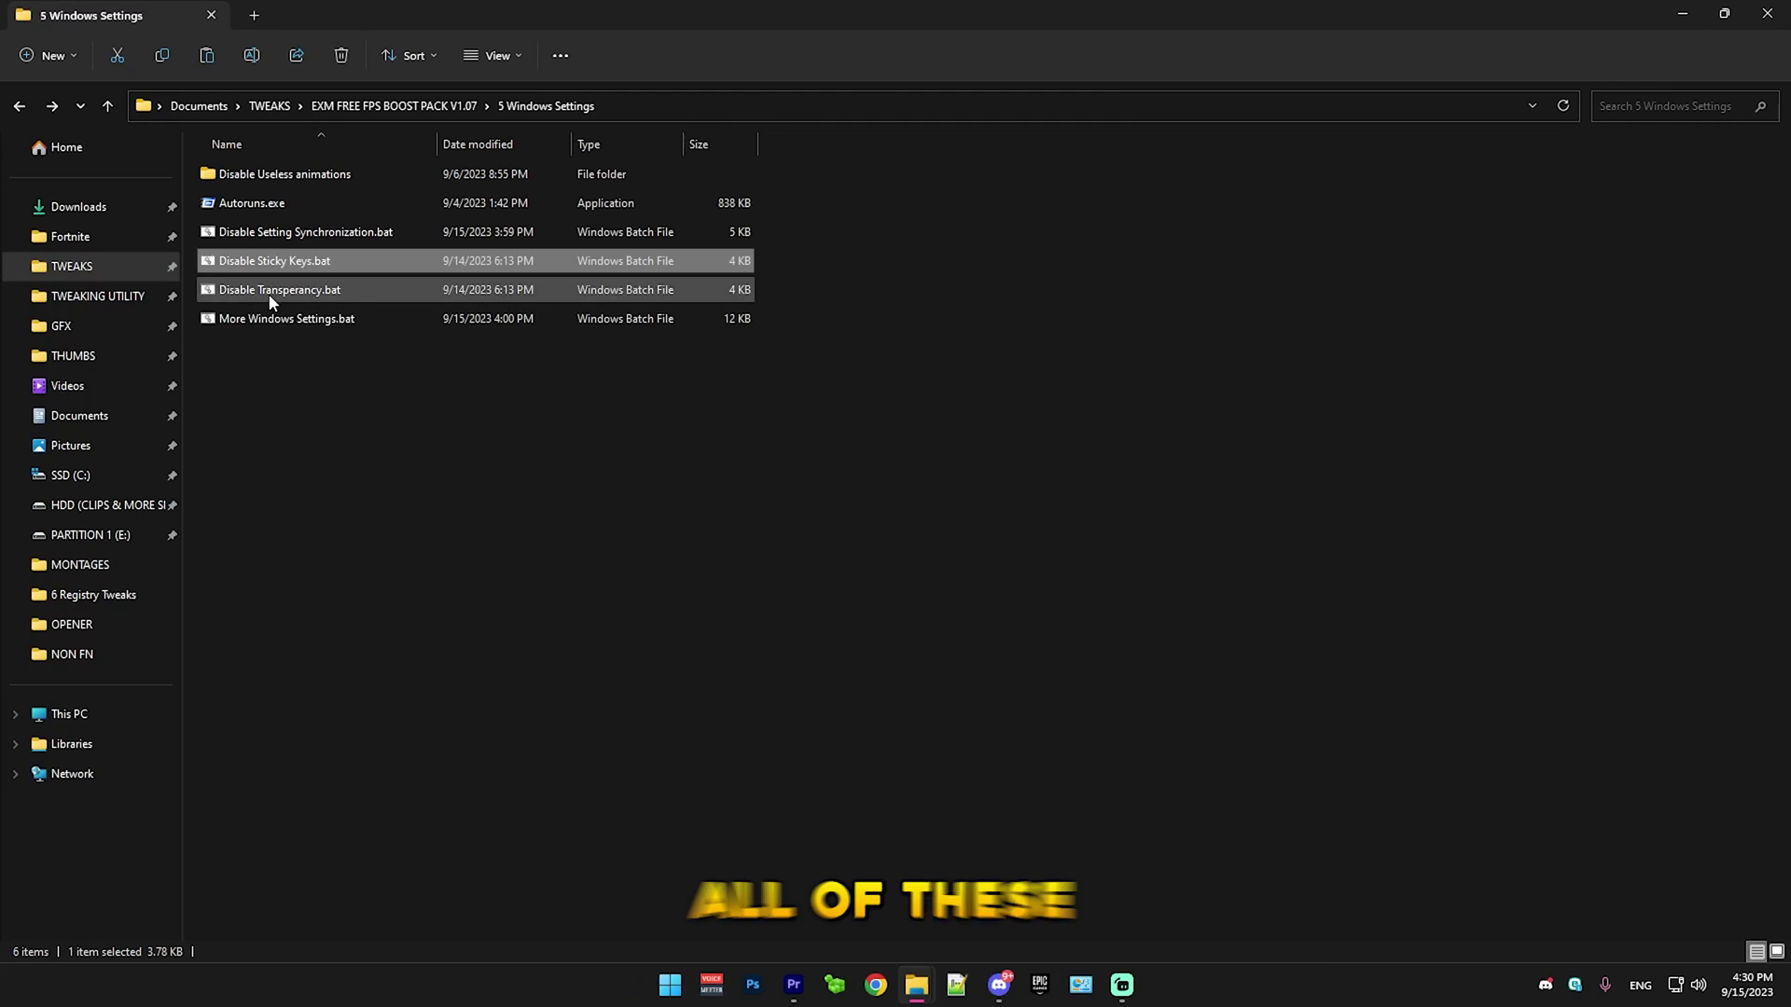
double_click(266, 282)
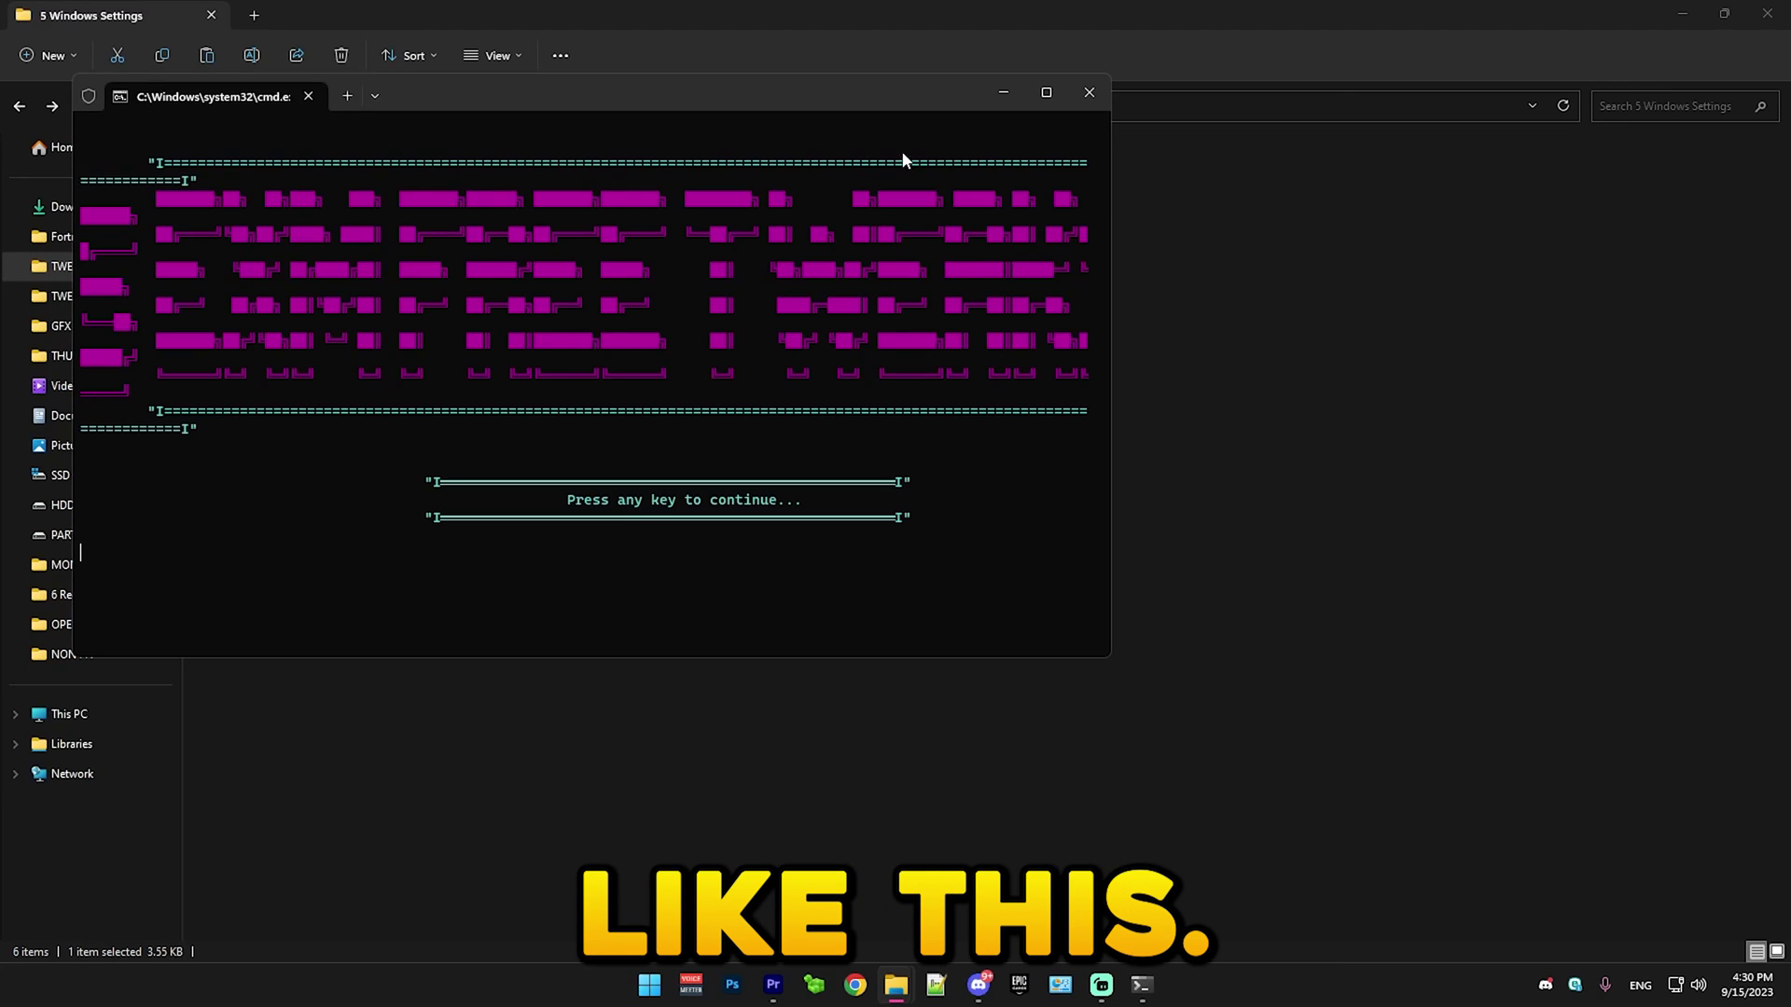
click(1041, 88)
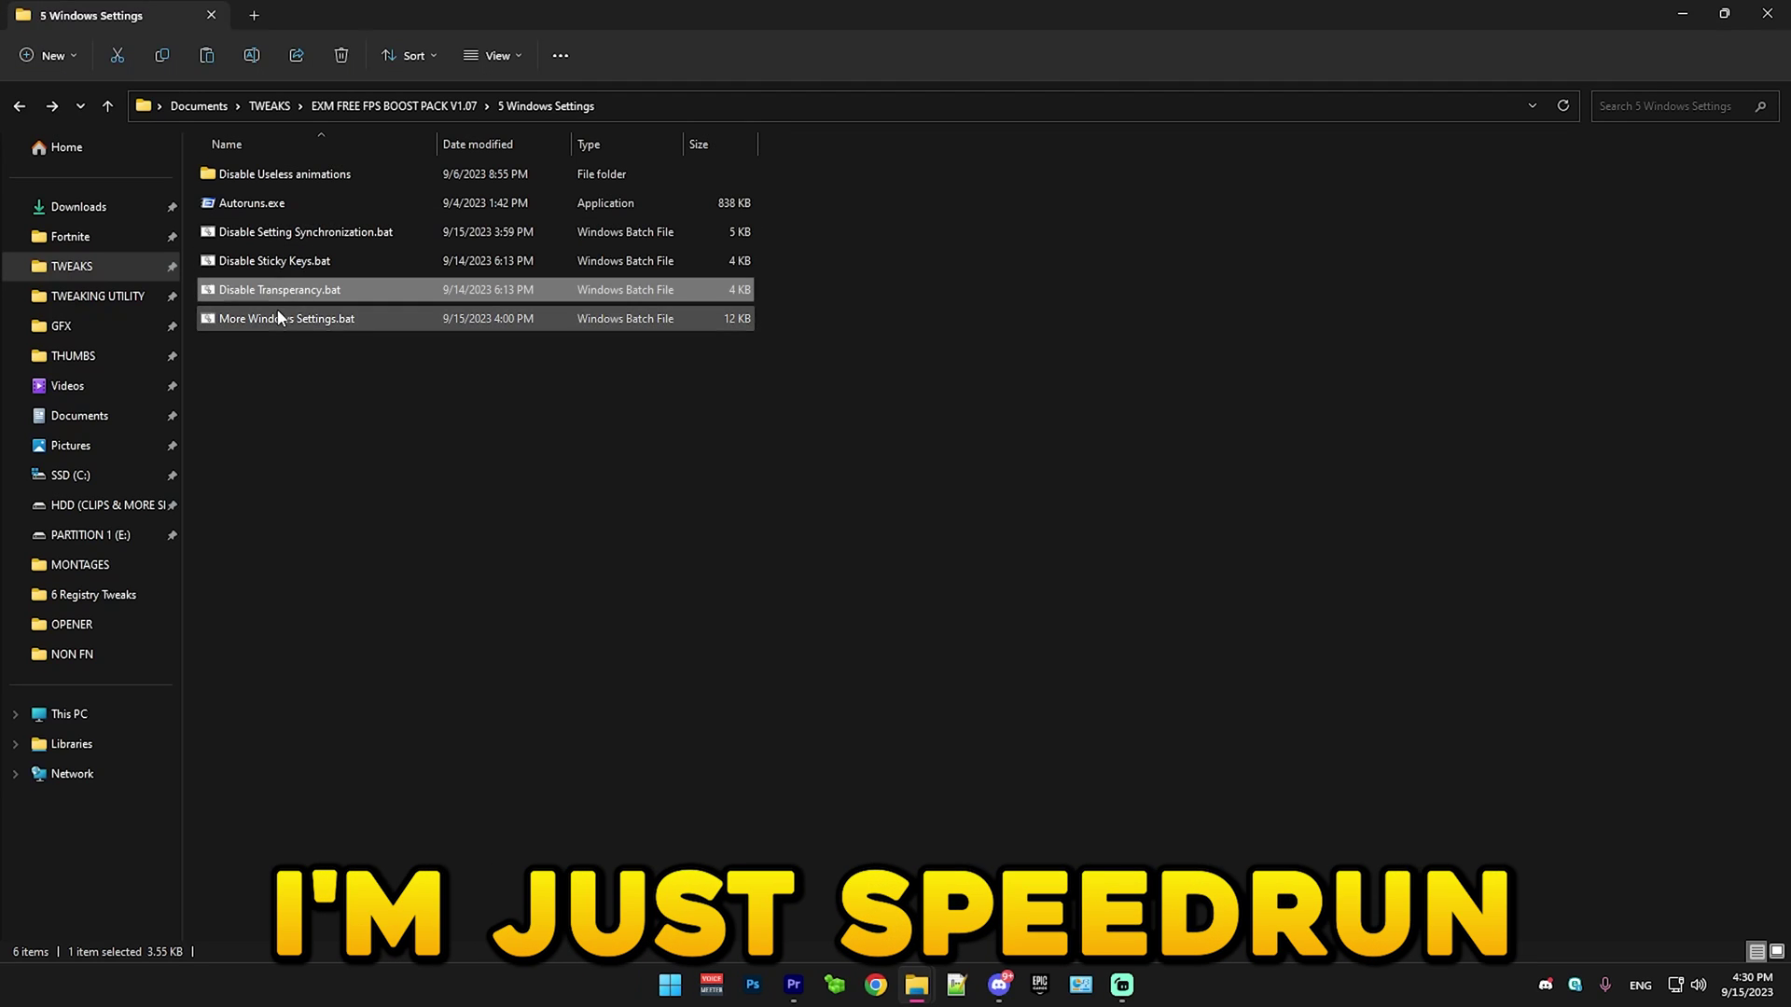
key(Down)
key(Return)
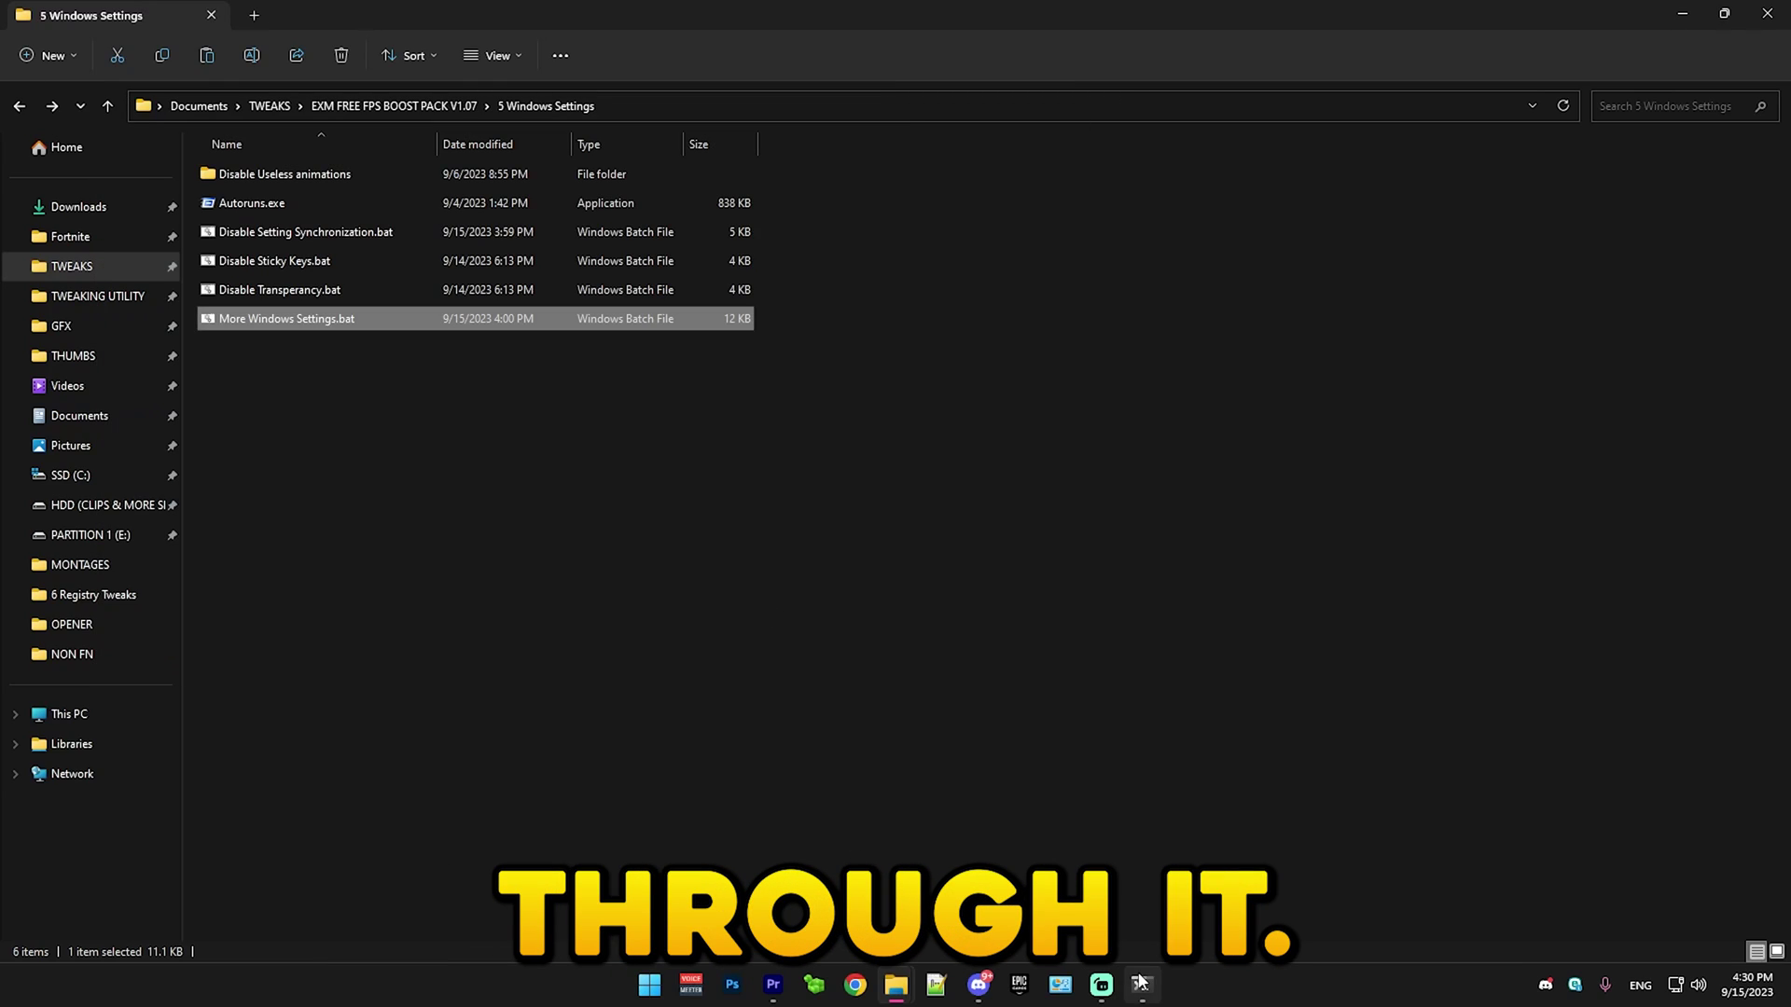
Step: Finish the More Windows Settings script and close its window
click(1140, 981)
click(1081, 109)
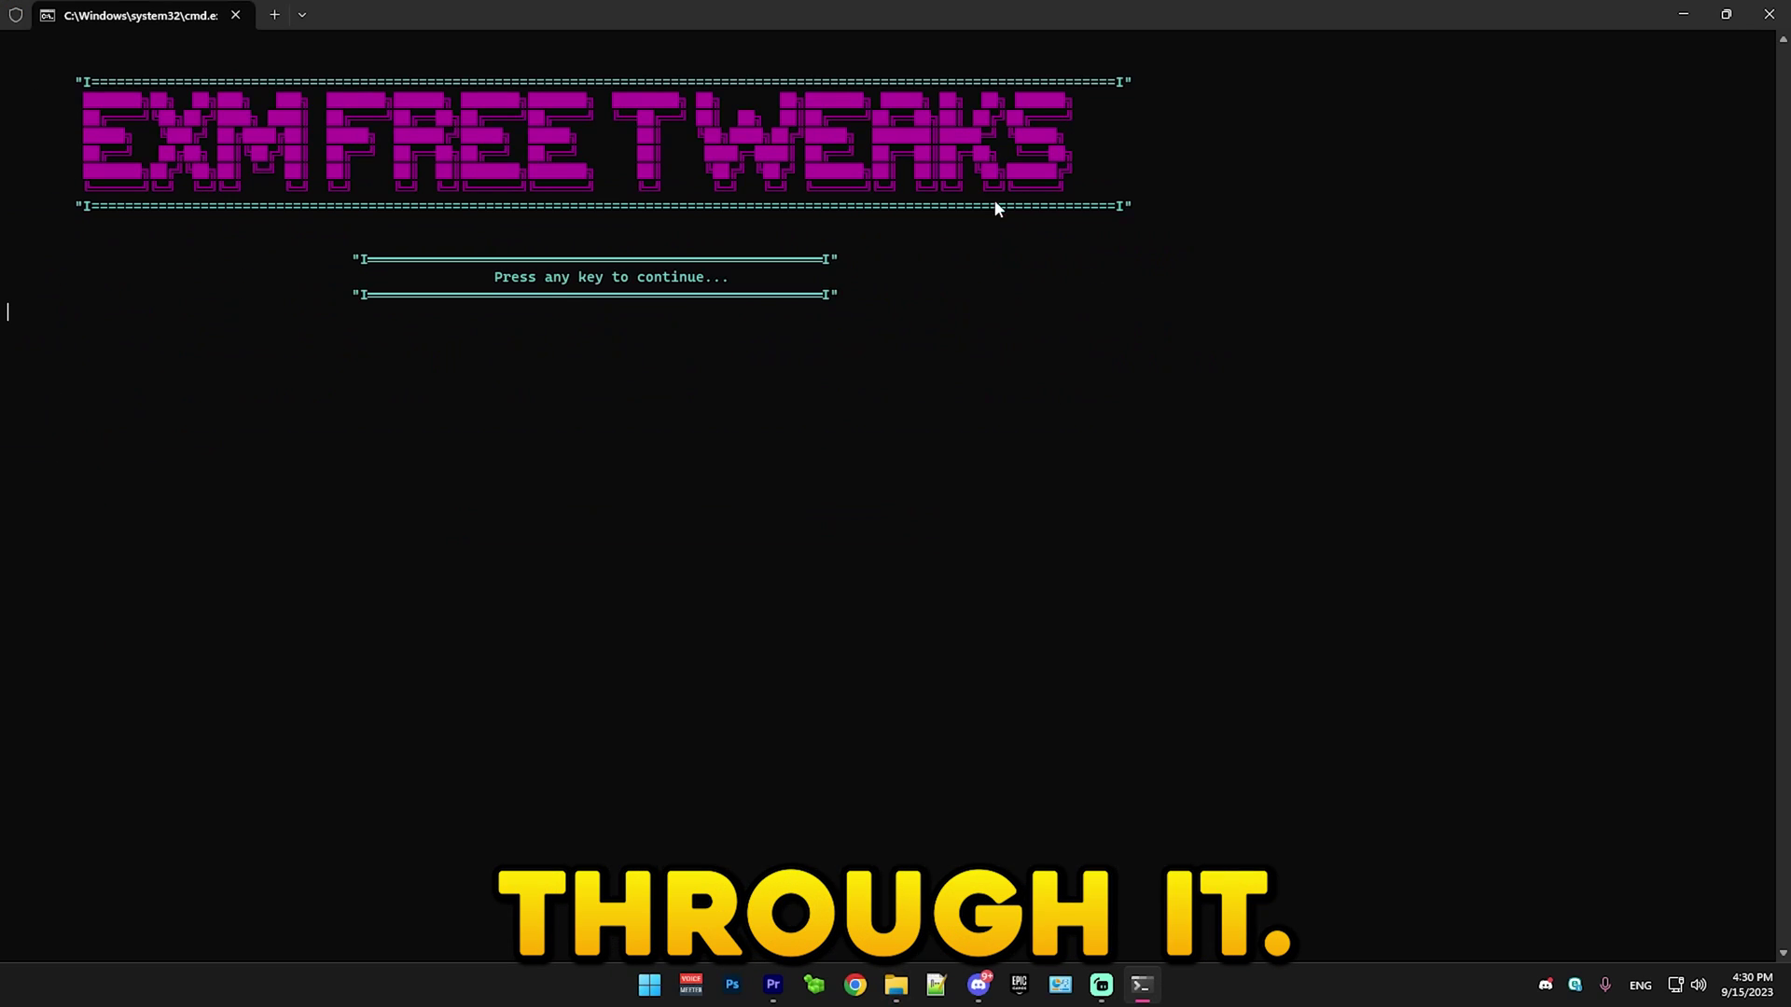
key(Return)
key(Return)
click(19, 106)
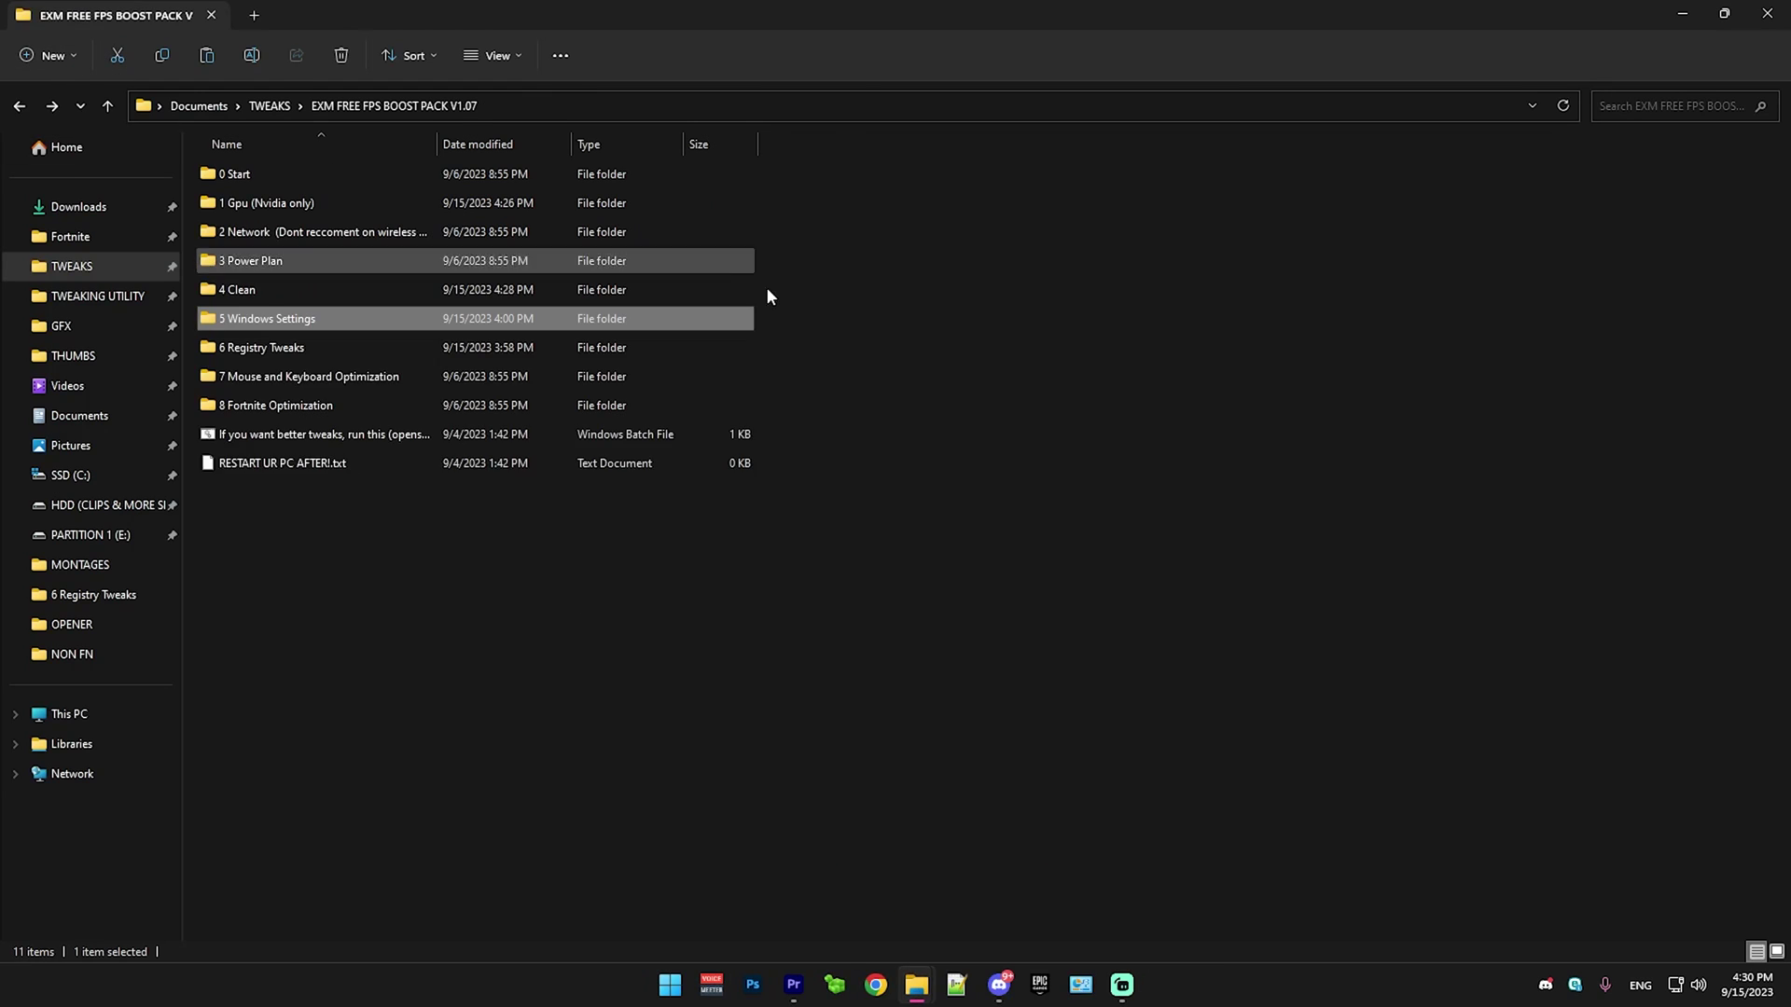
Step: Open the 6 Registry Tweaks folder and run its first registry tweak batch file
click(836, 533)
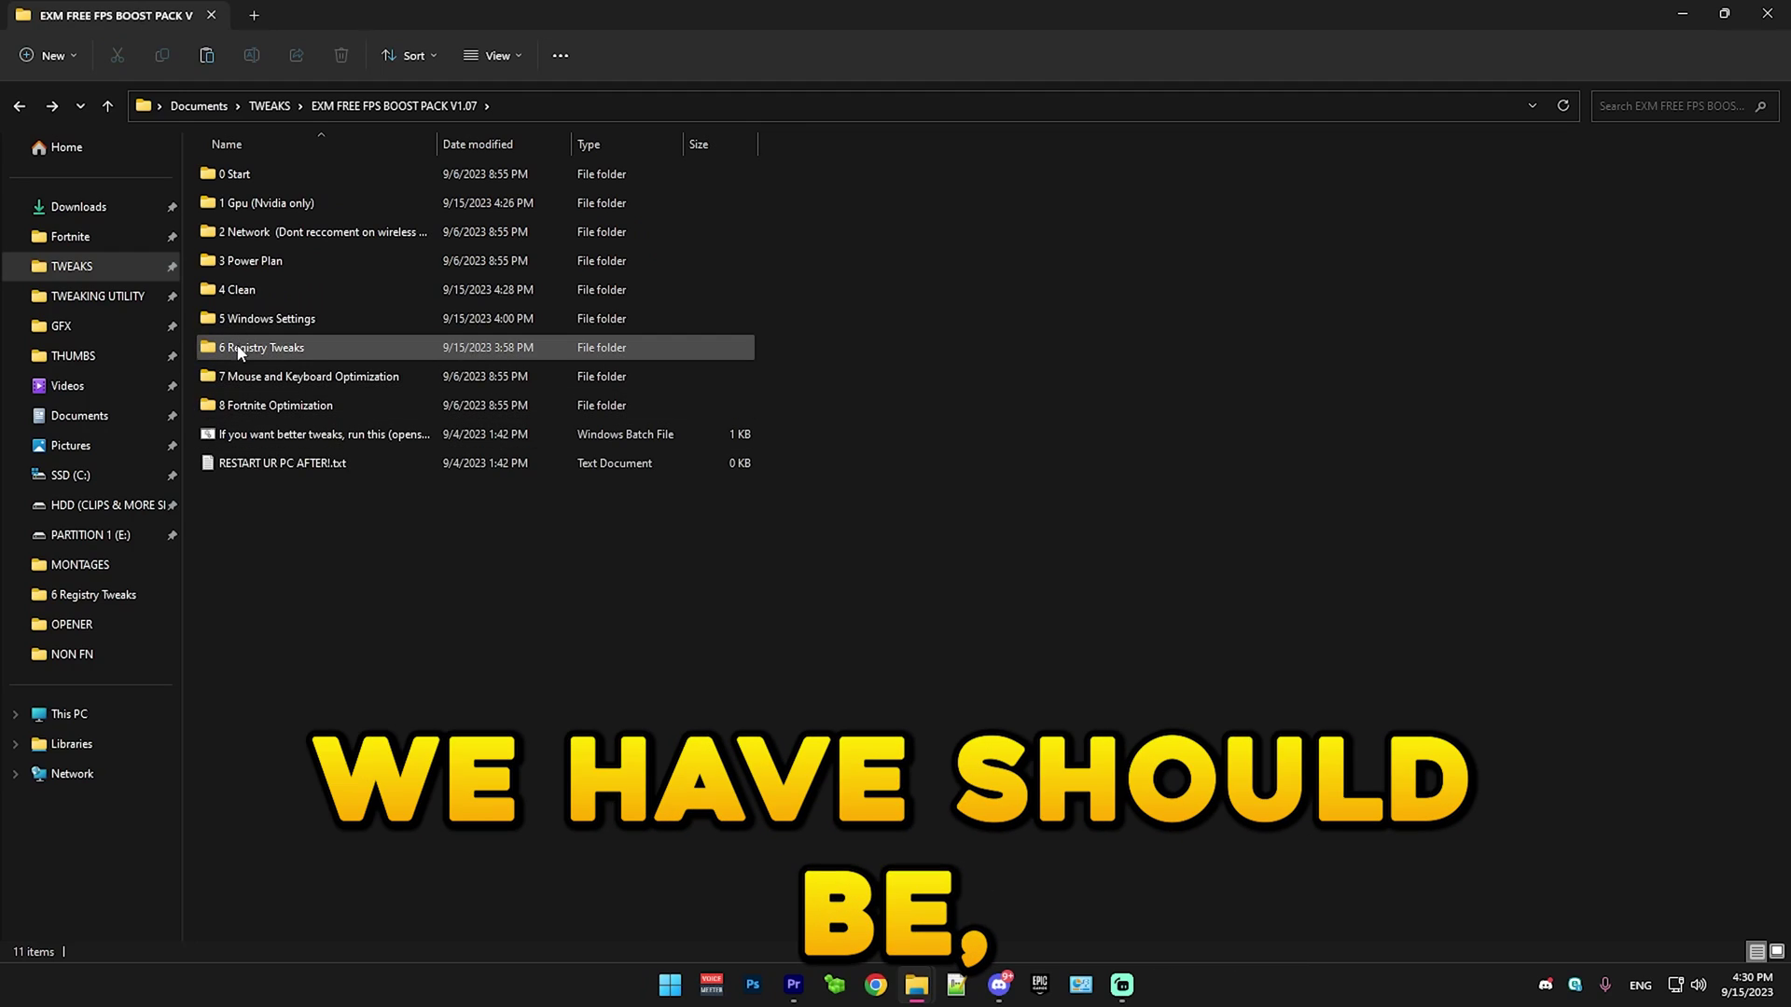
click(247, 347)
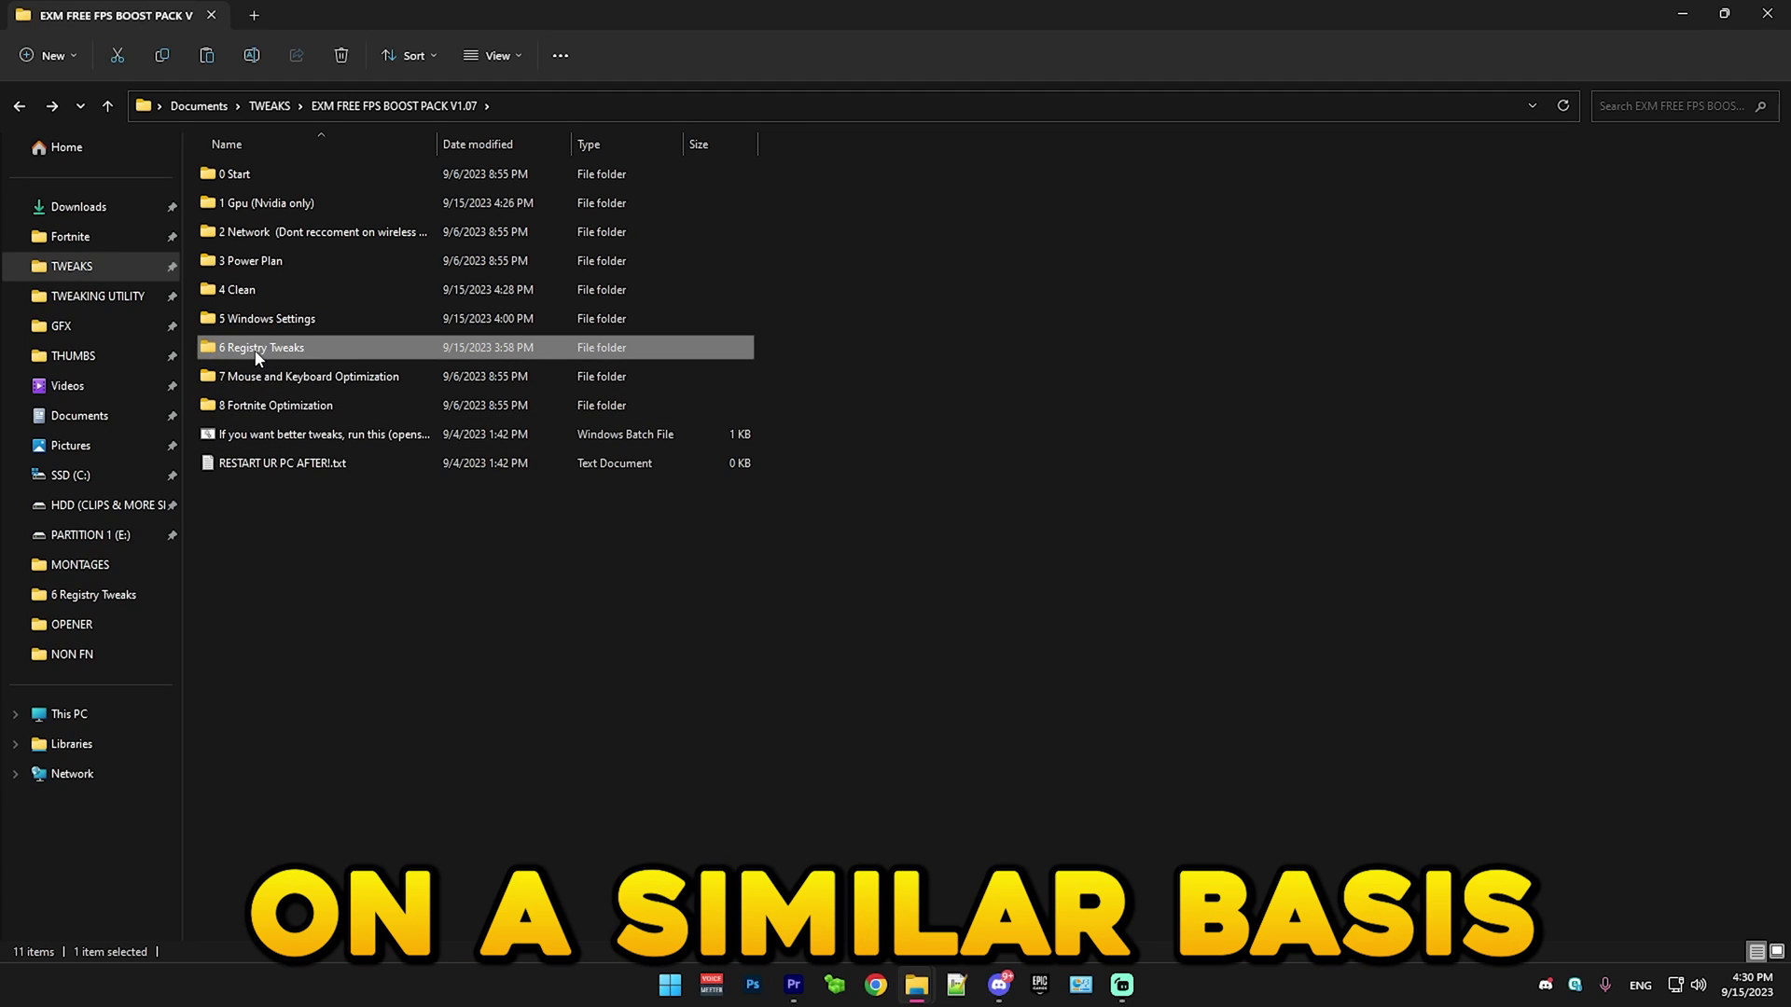
key(F2)
double_click(393, 346)
double_click(252, 162)
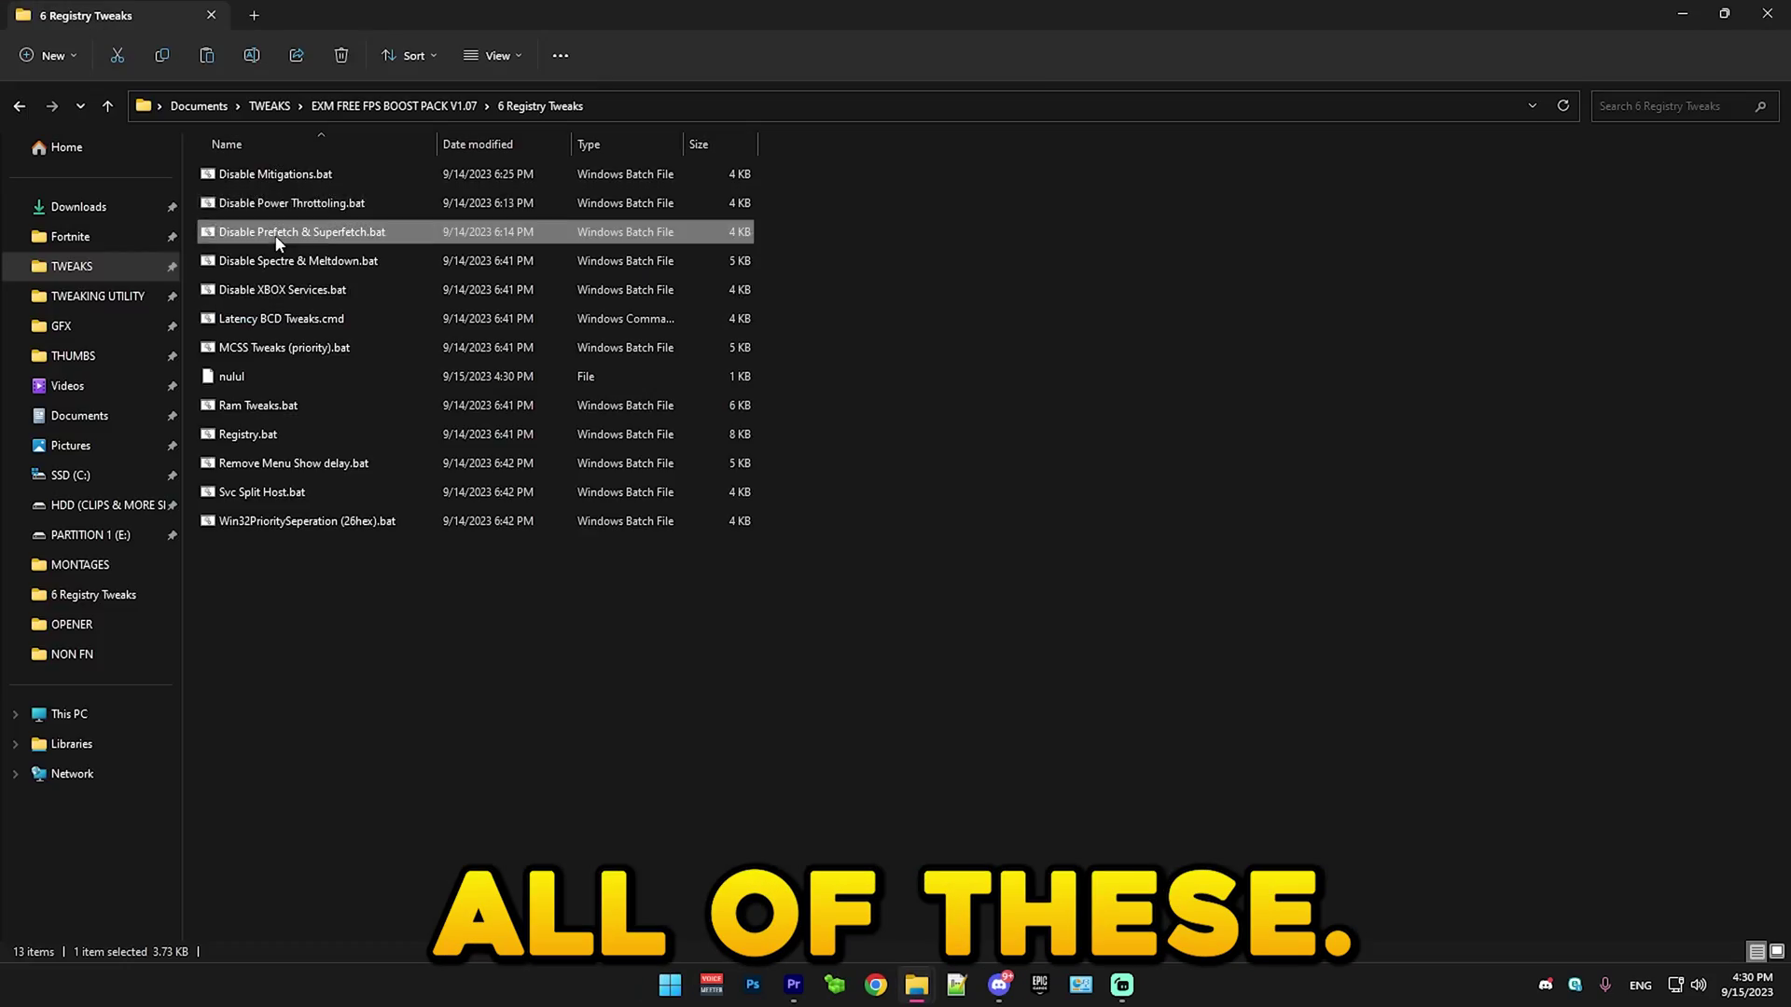
Step: Run the remaining registry tweaks, including Latency BCD Tweaks, then return to the pack folder
double_click(300, 231)
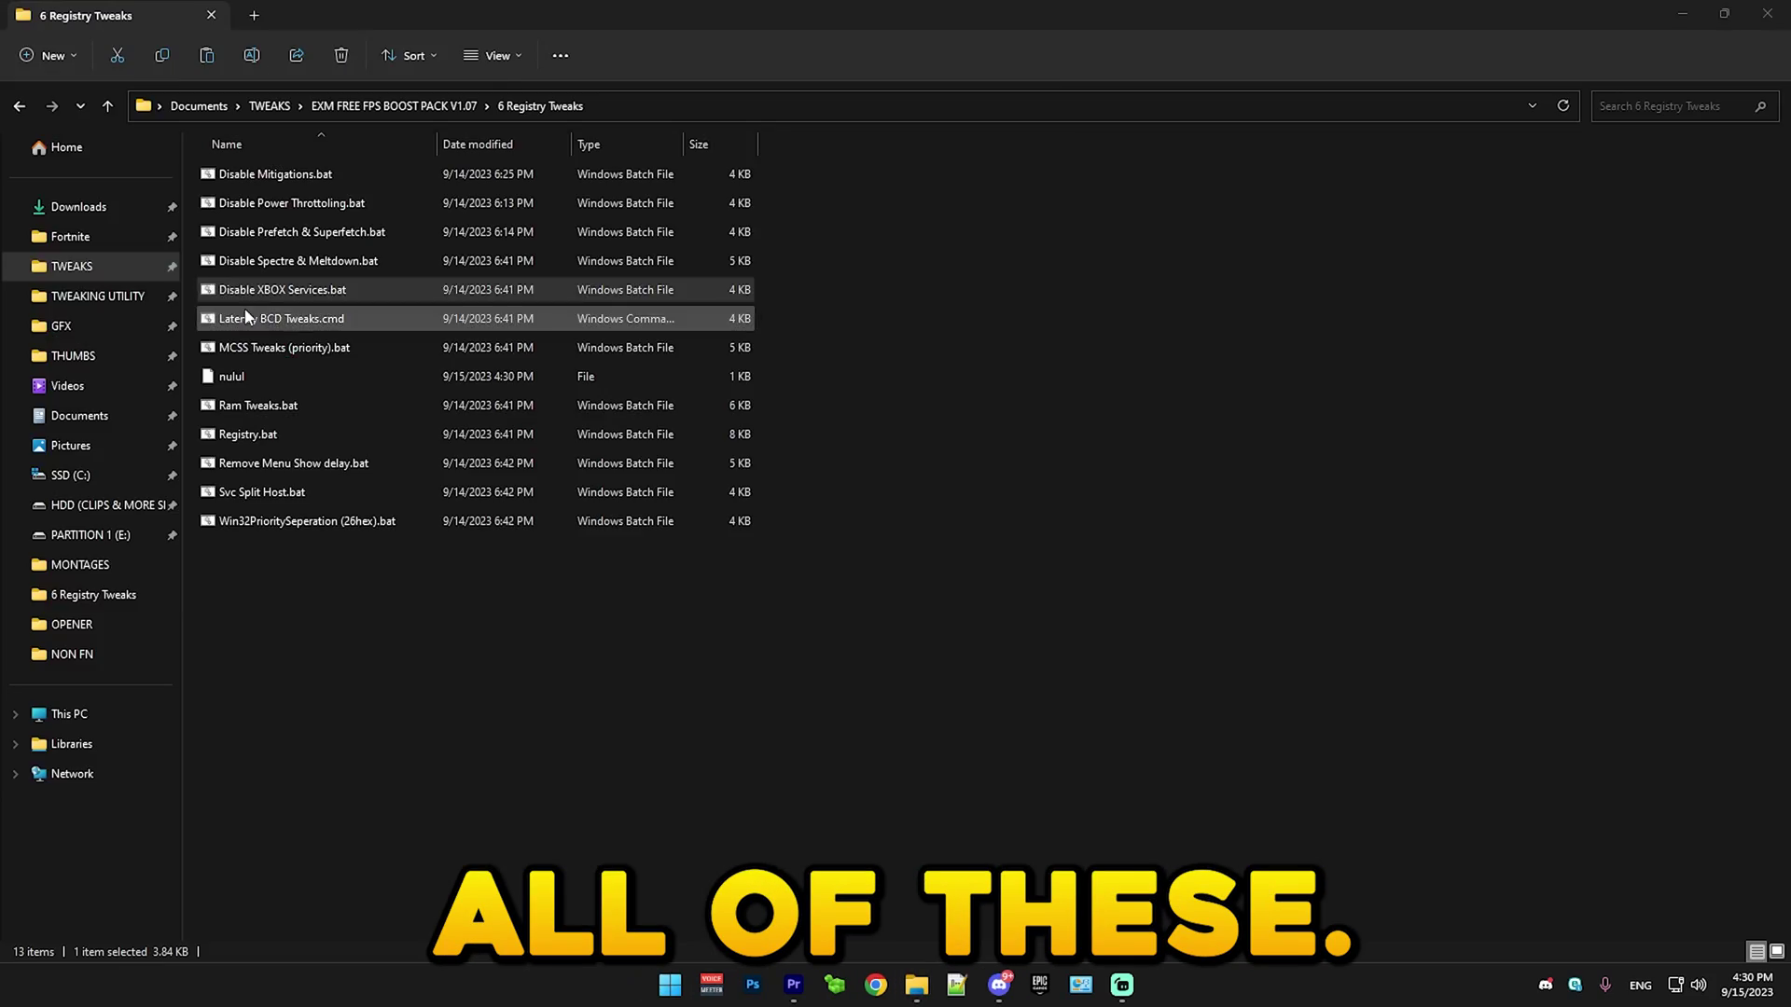
double_click(247, 317)
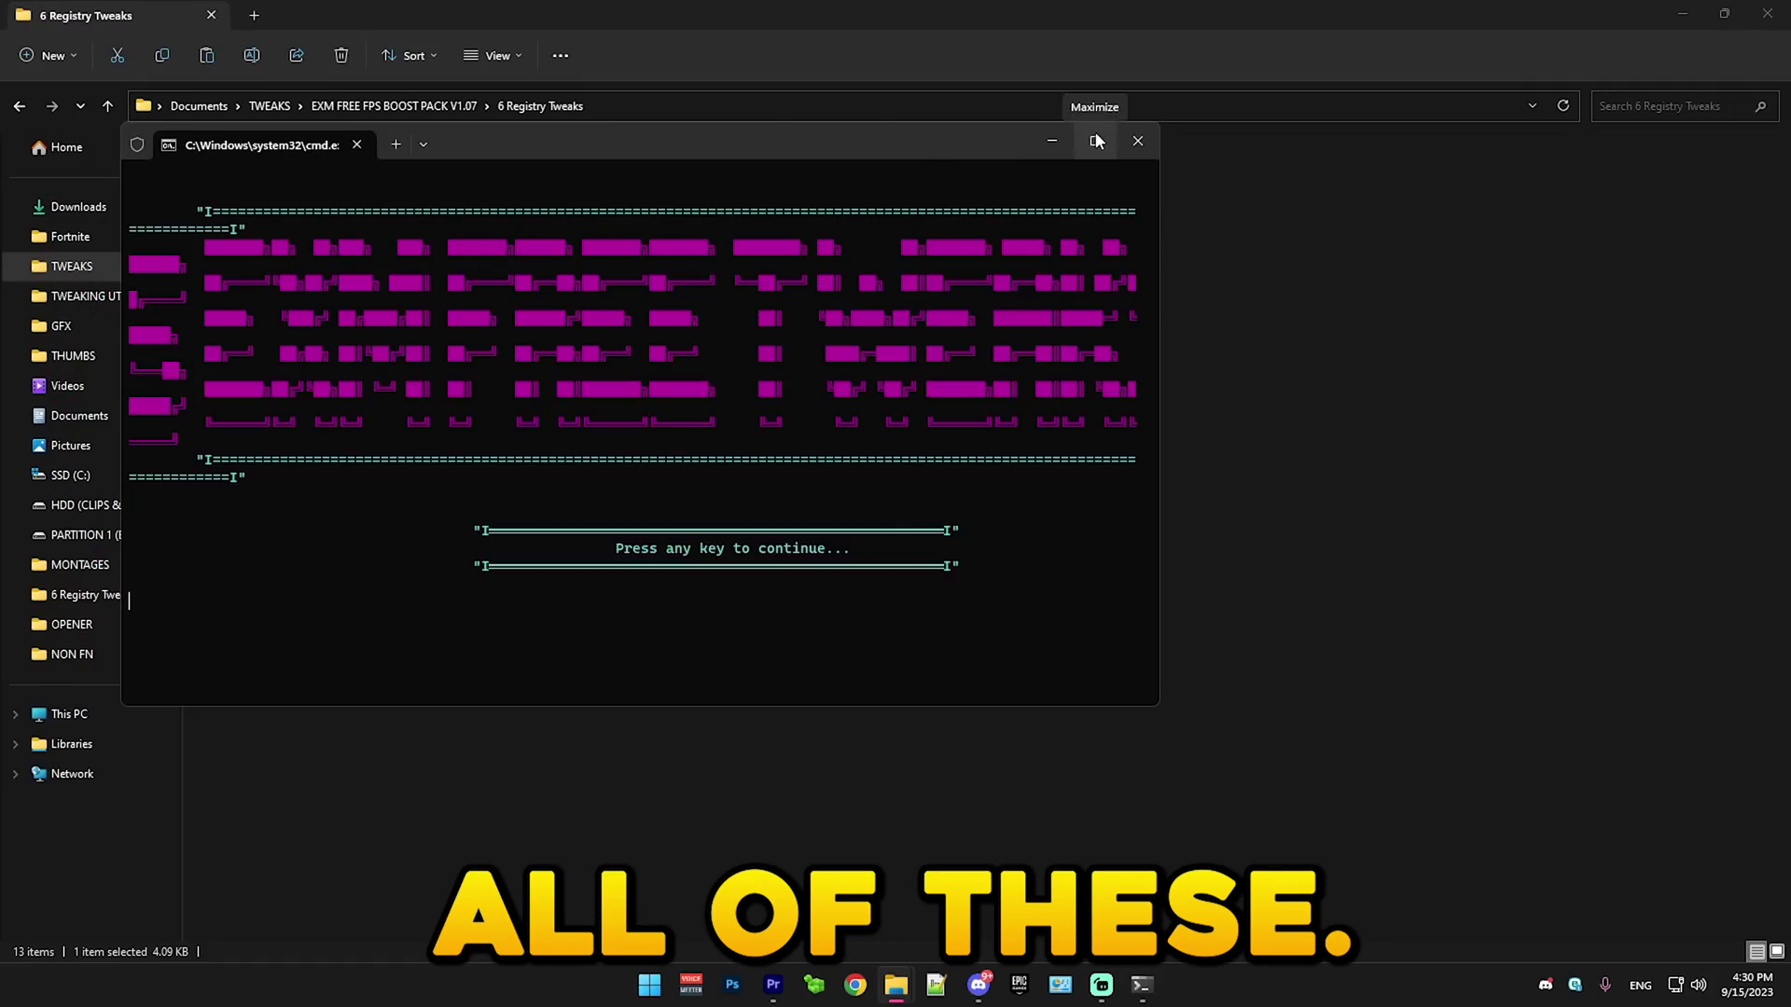
click(1096, 140)
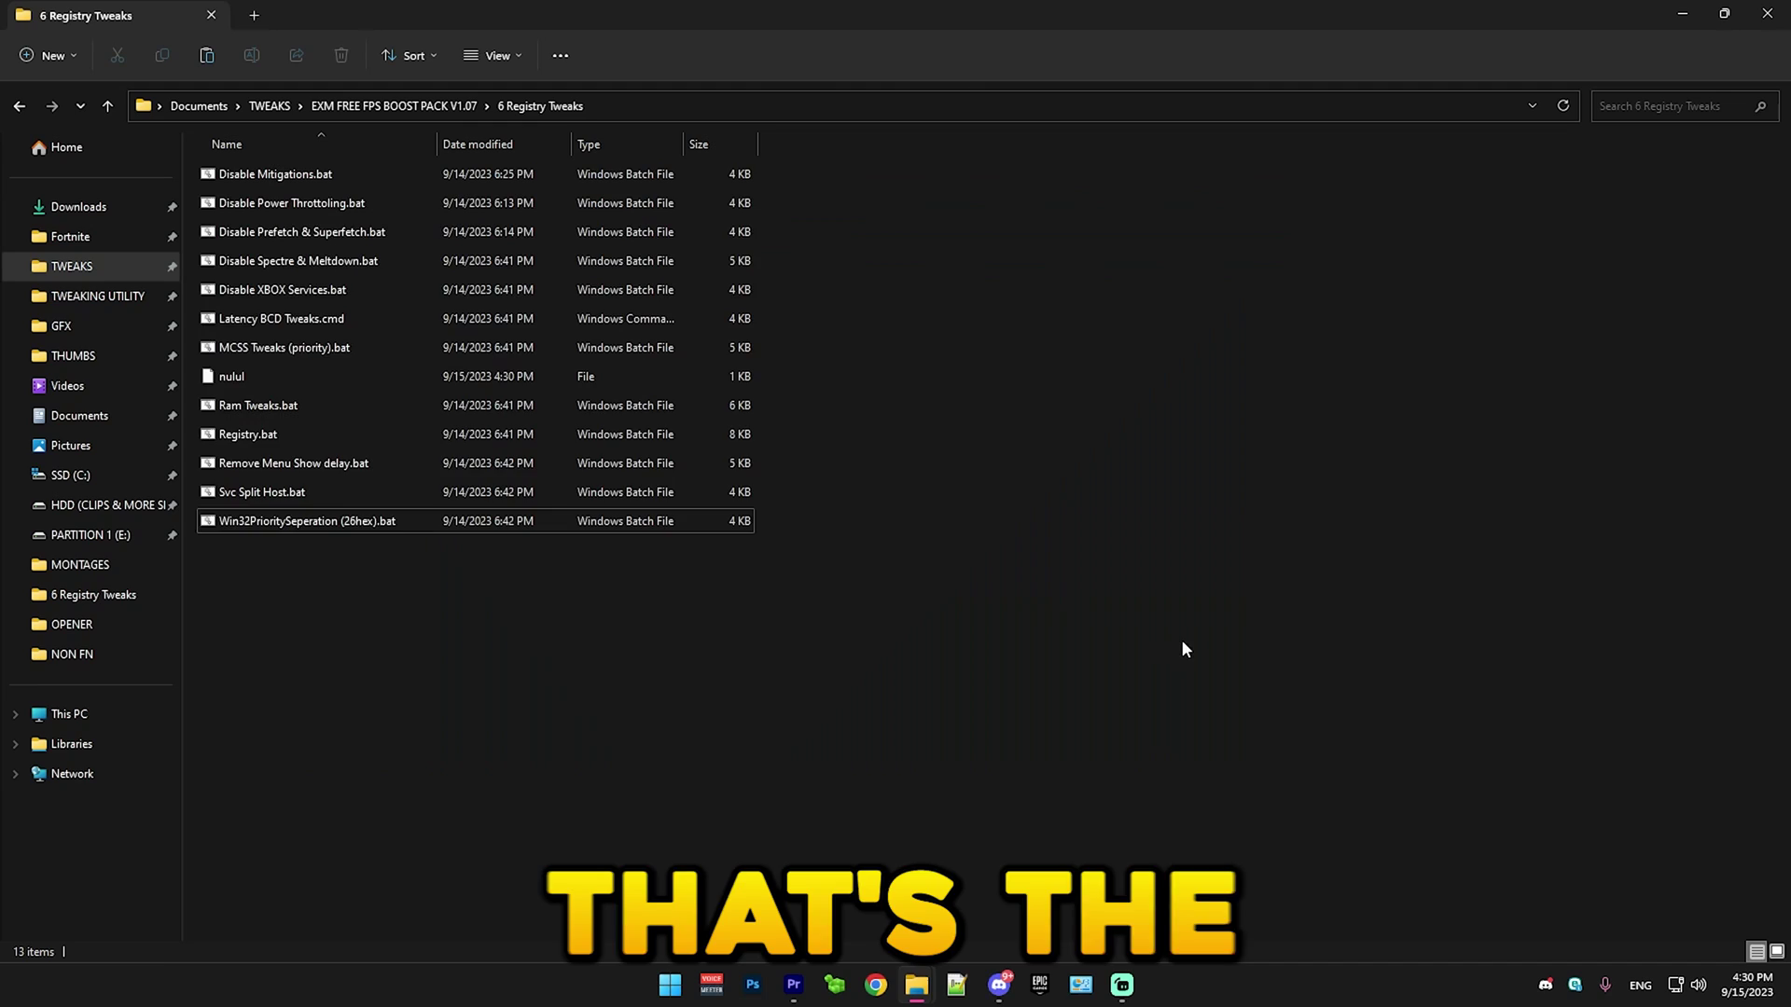
drag(1043, 644, 240, 149)
click(691, 812)
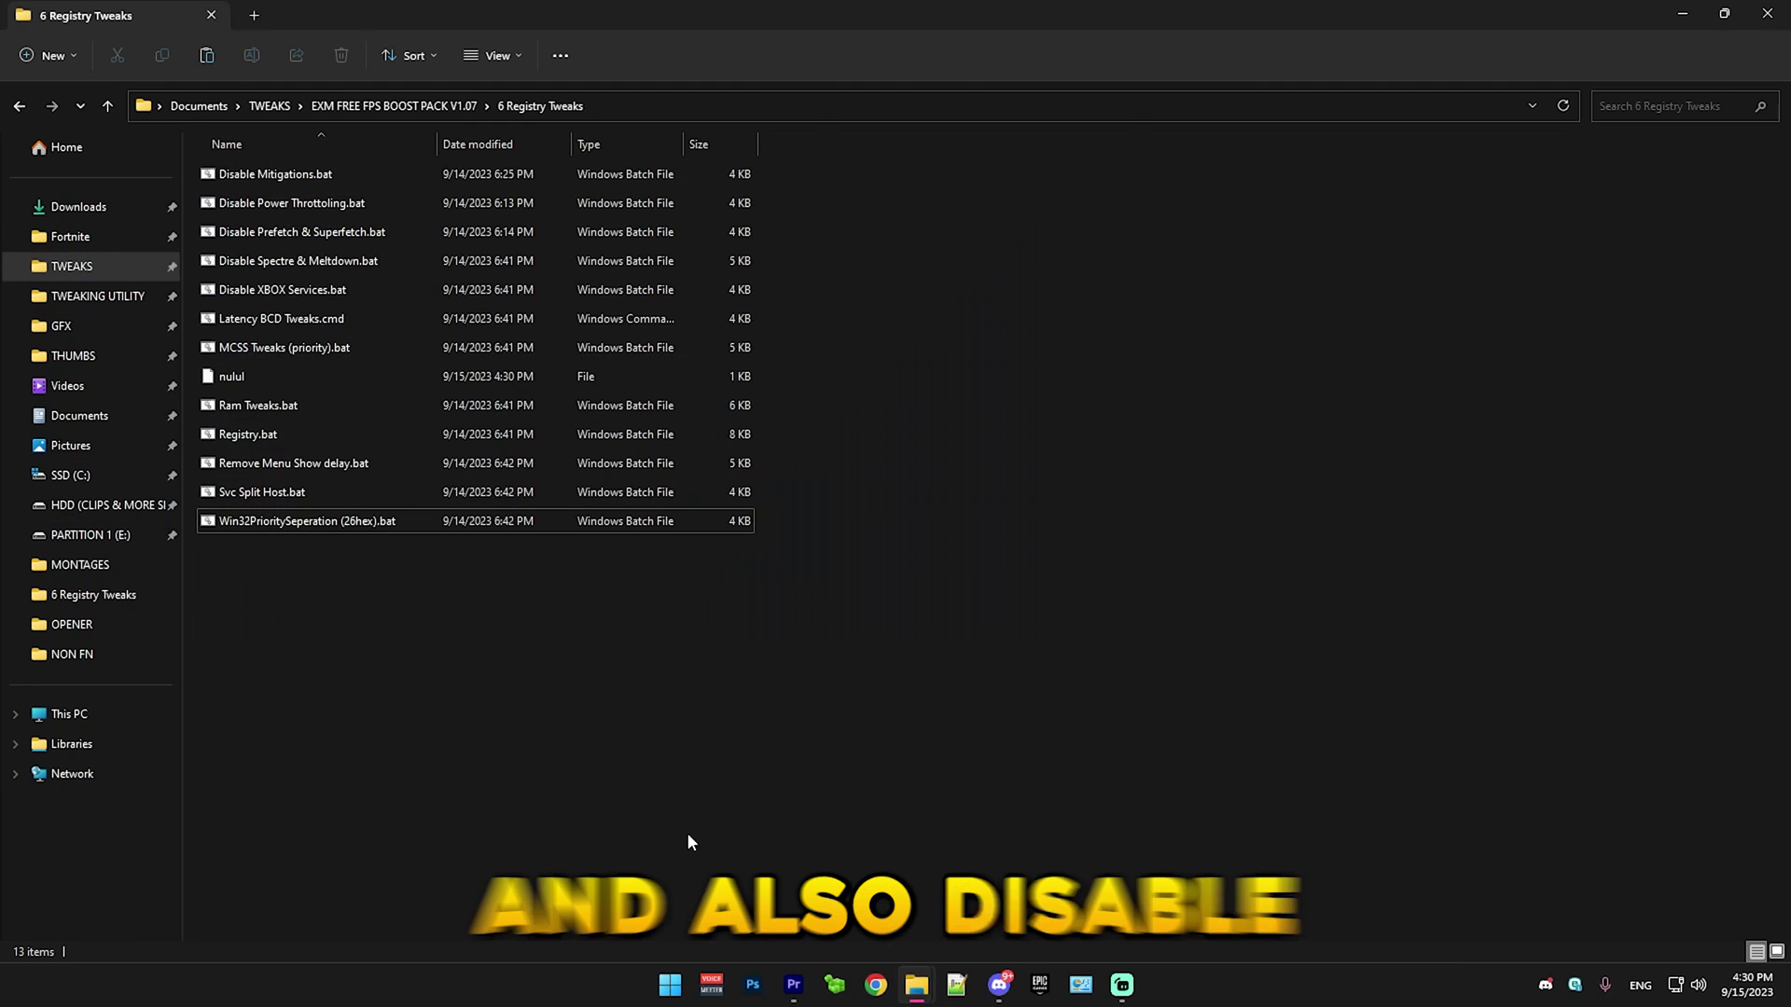
click(19, 106)
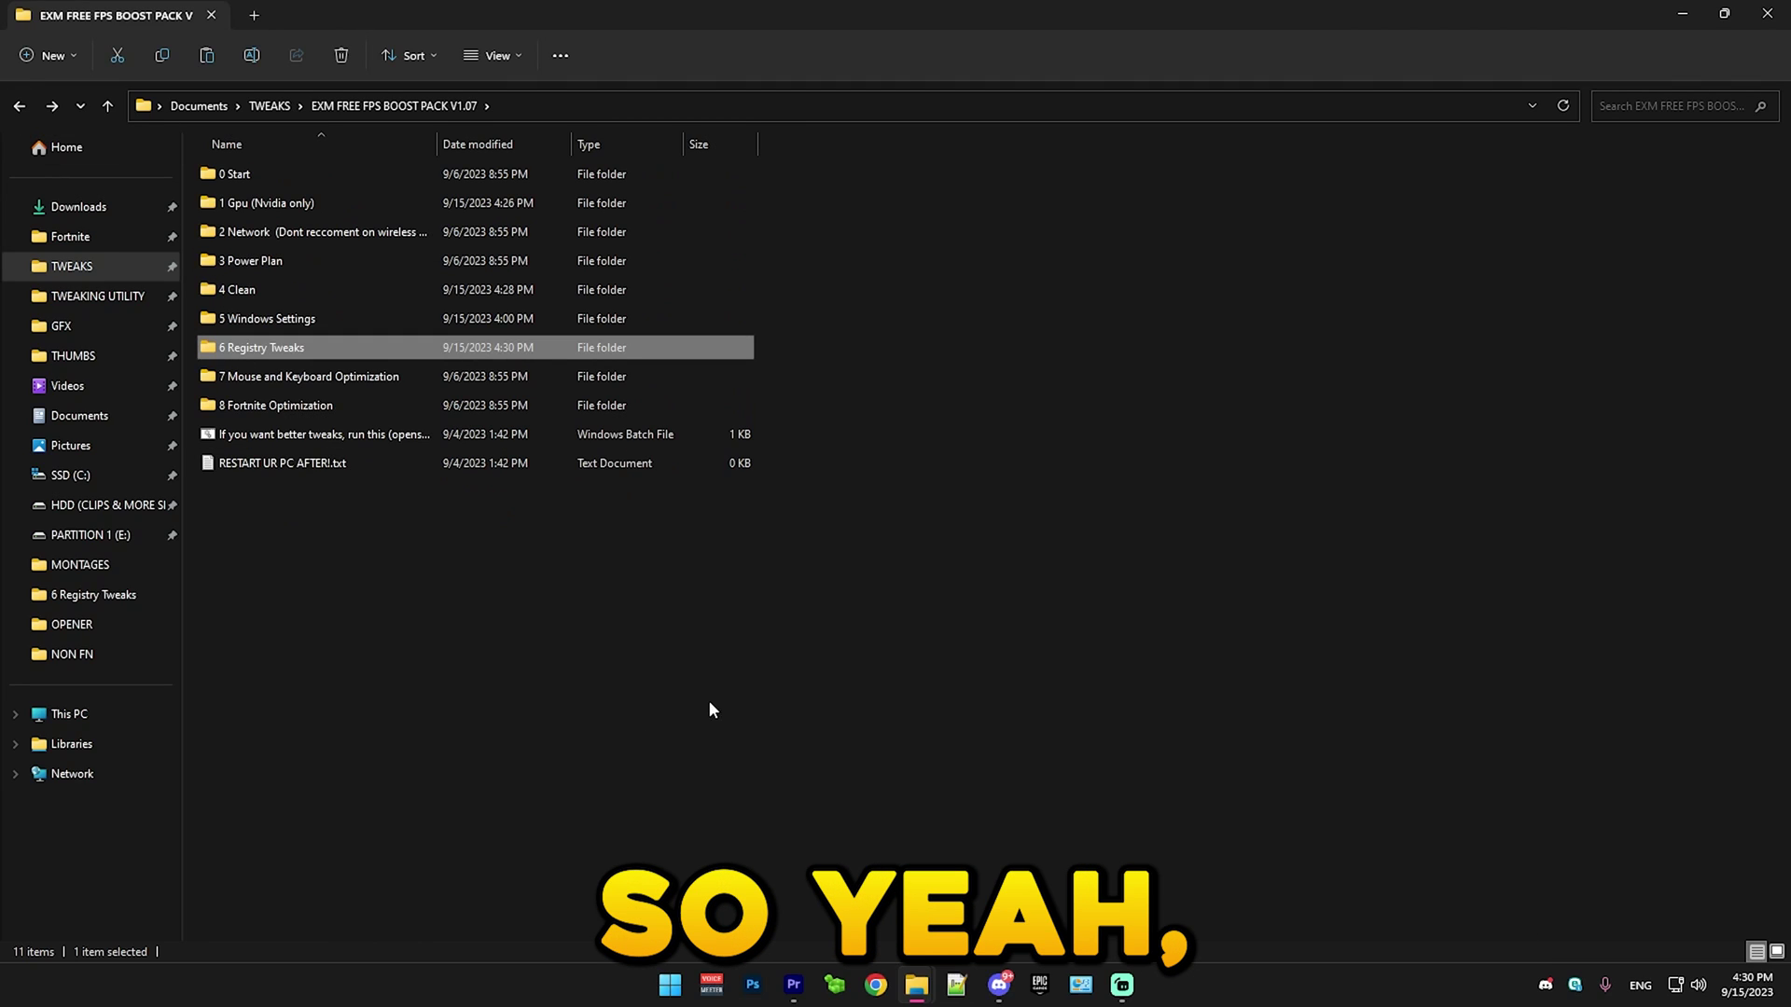
Step: Run Optimize Mouse & Keyboard.bat from 7 Mouse and Keyboard Optimization, choosing option 1 (High End pc)
double_click(354, 376)
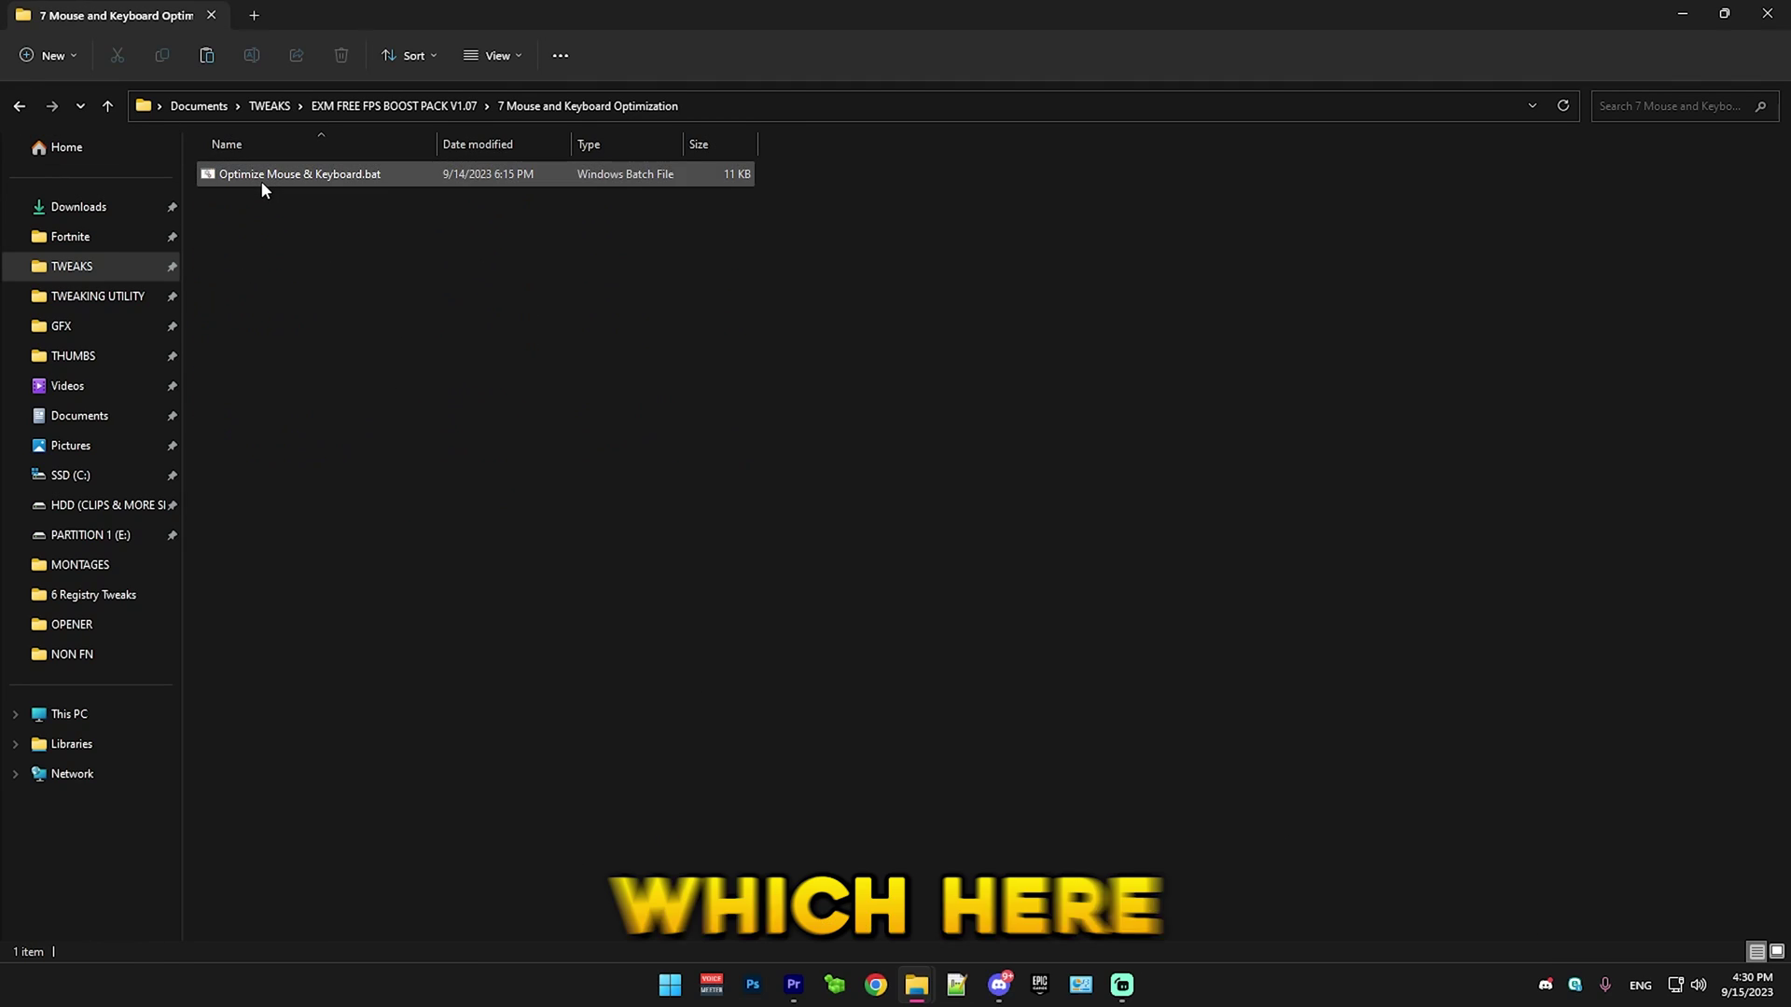
double_click(261, 178)
click(1169, 209)
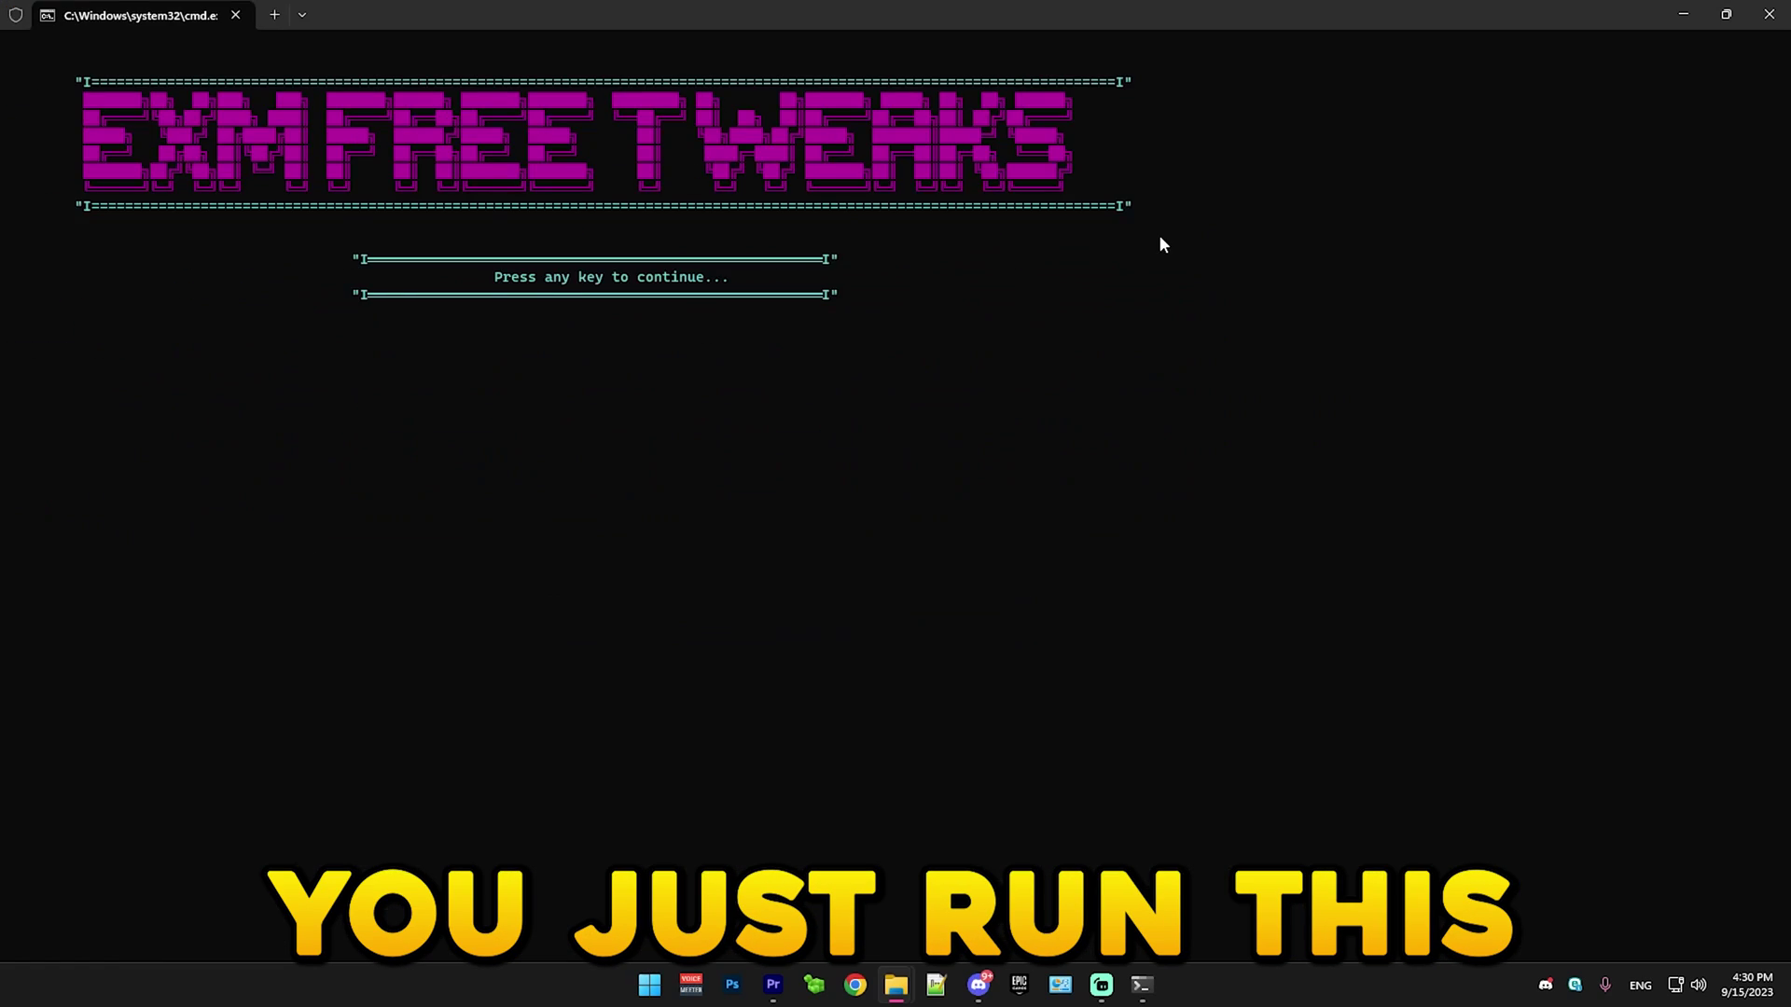
key(Return)
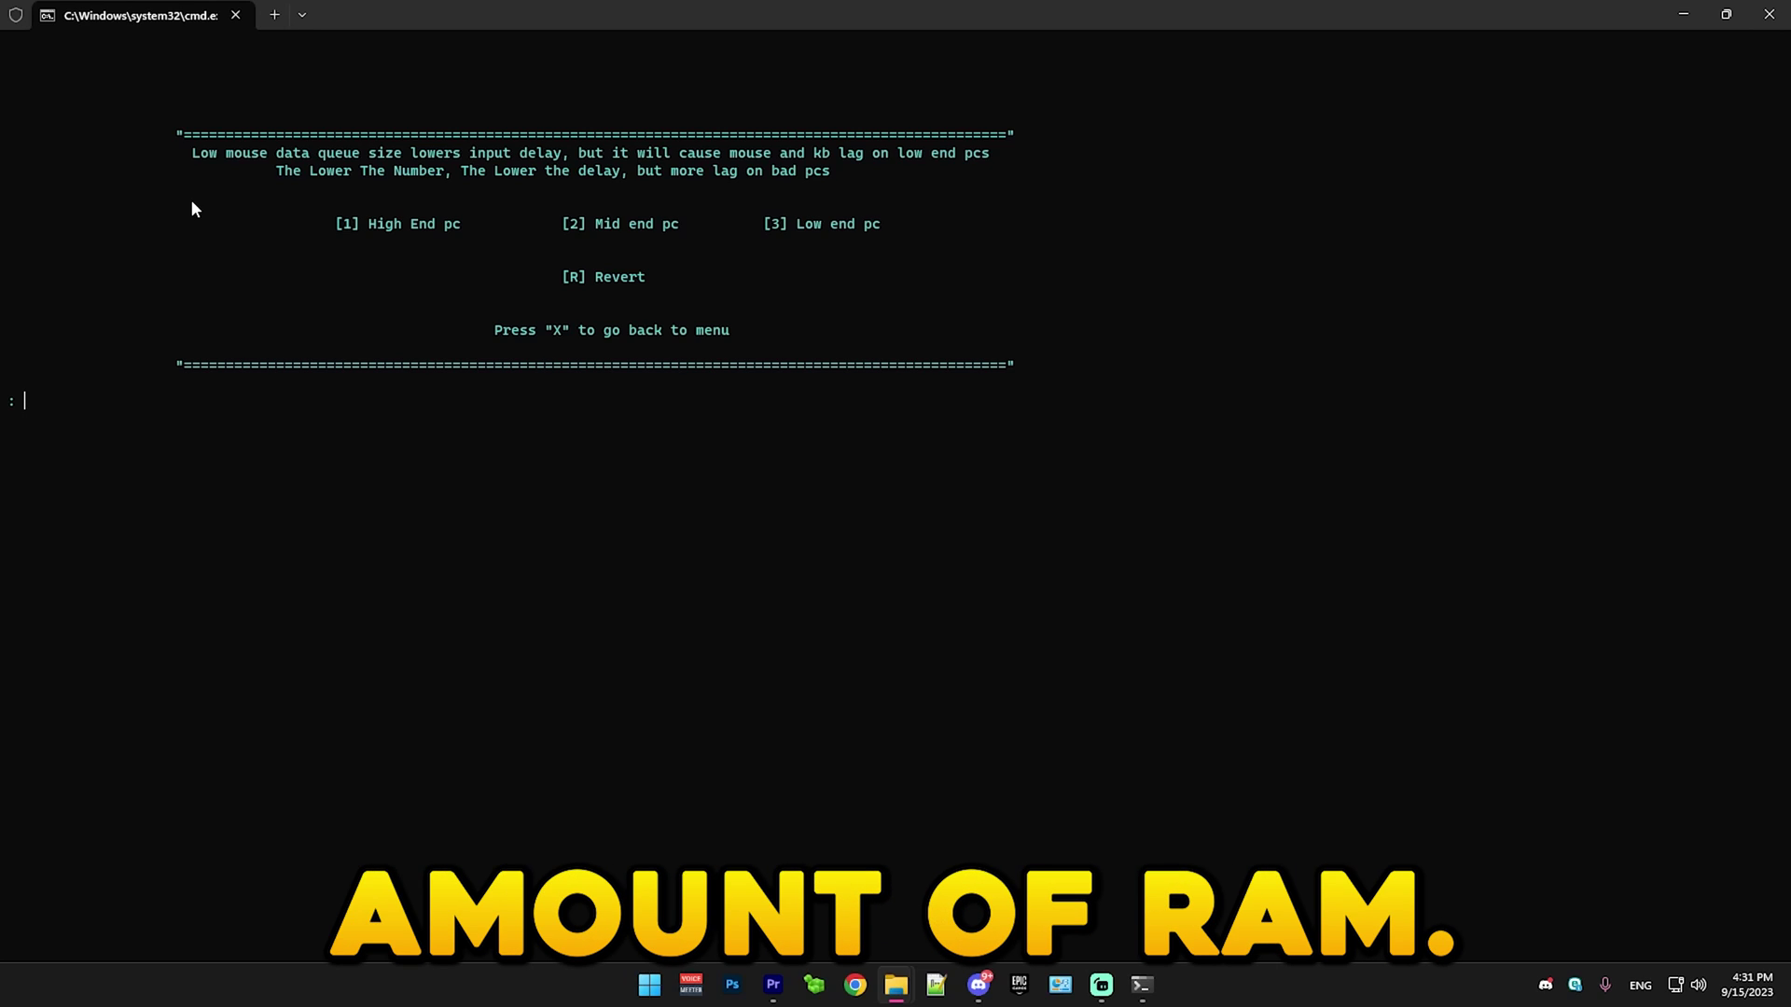
text(1)
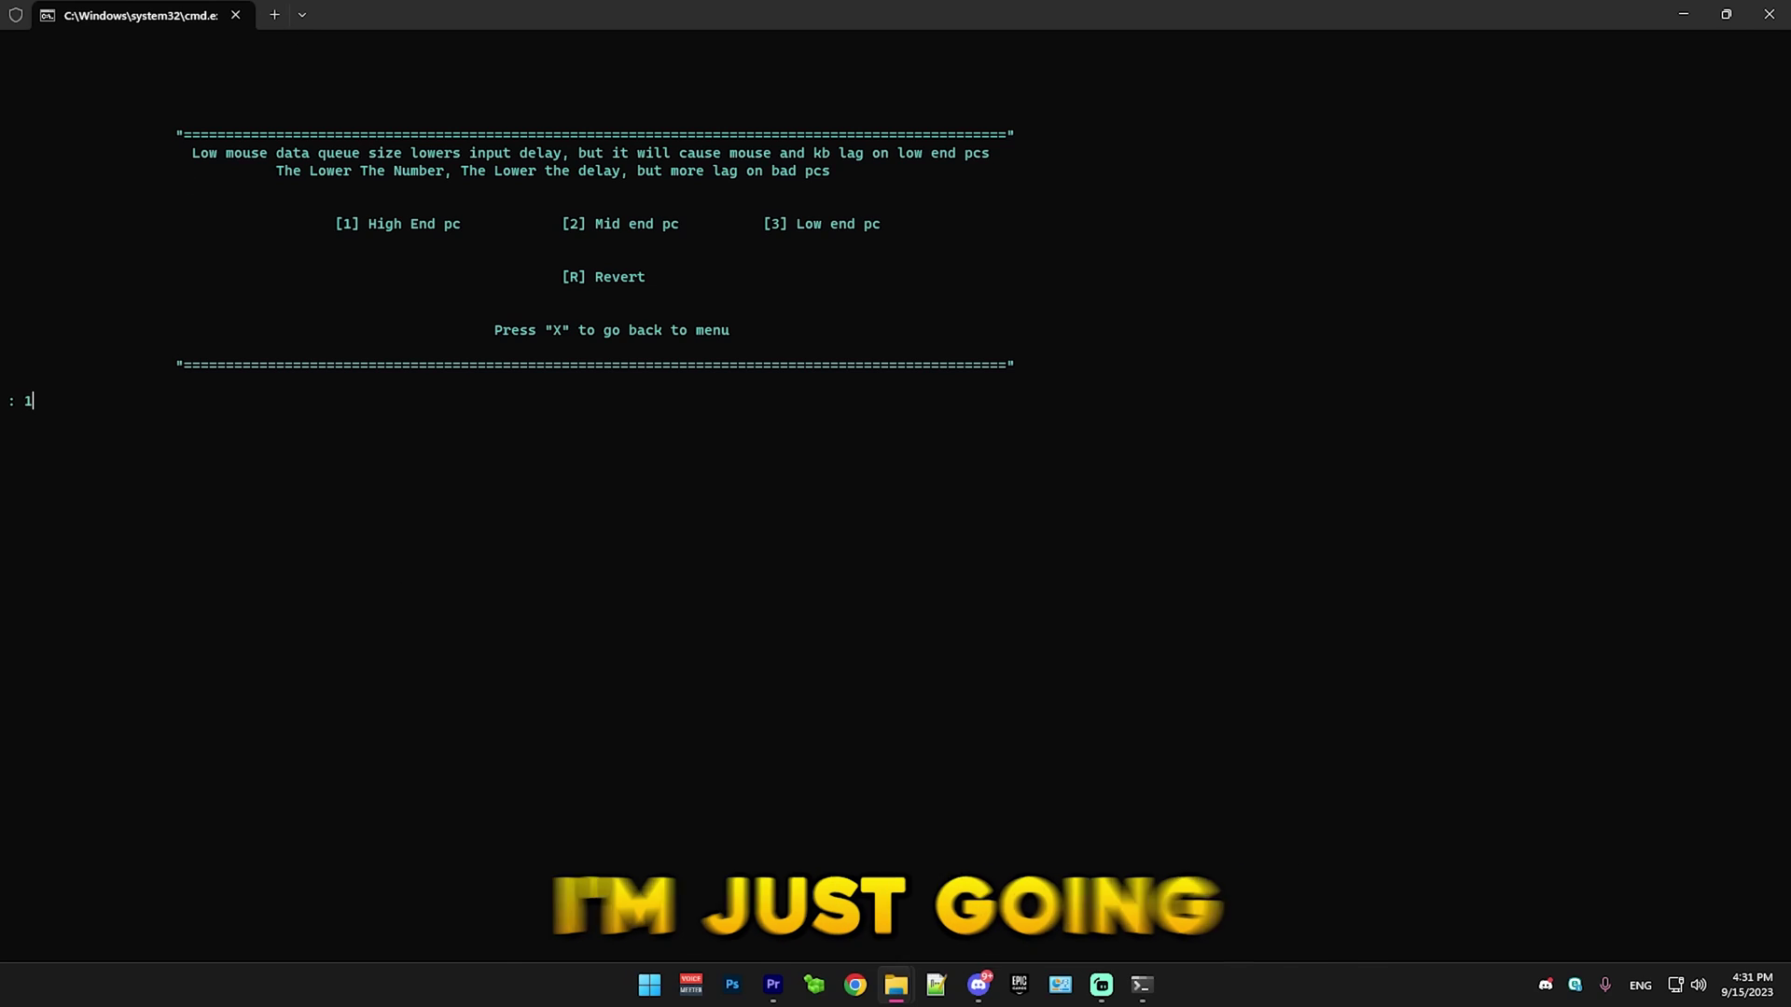
key(Return)
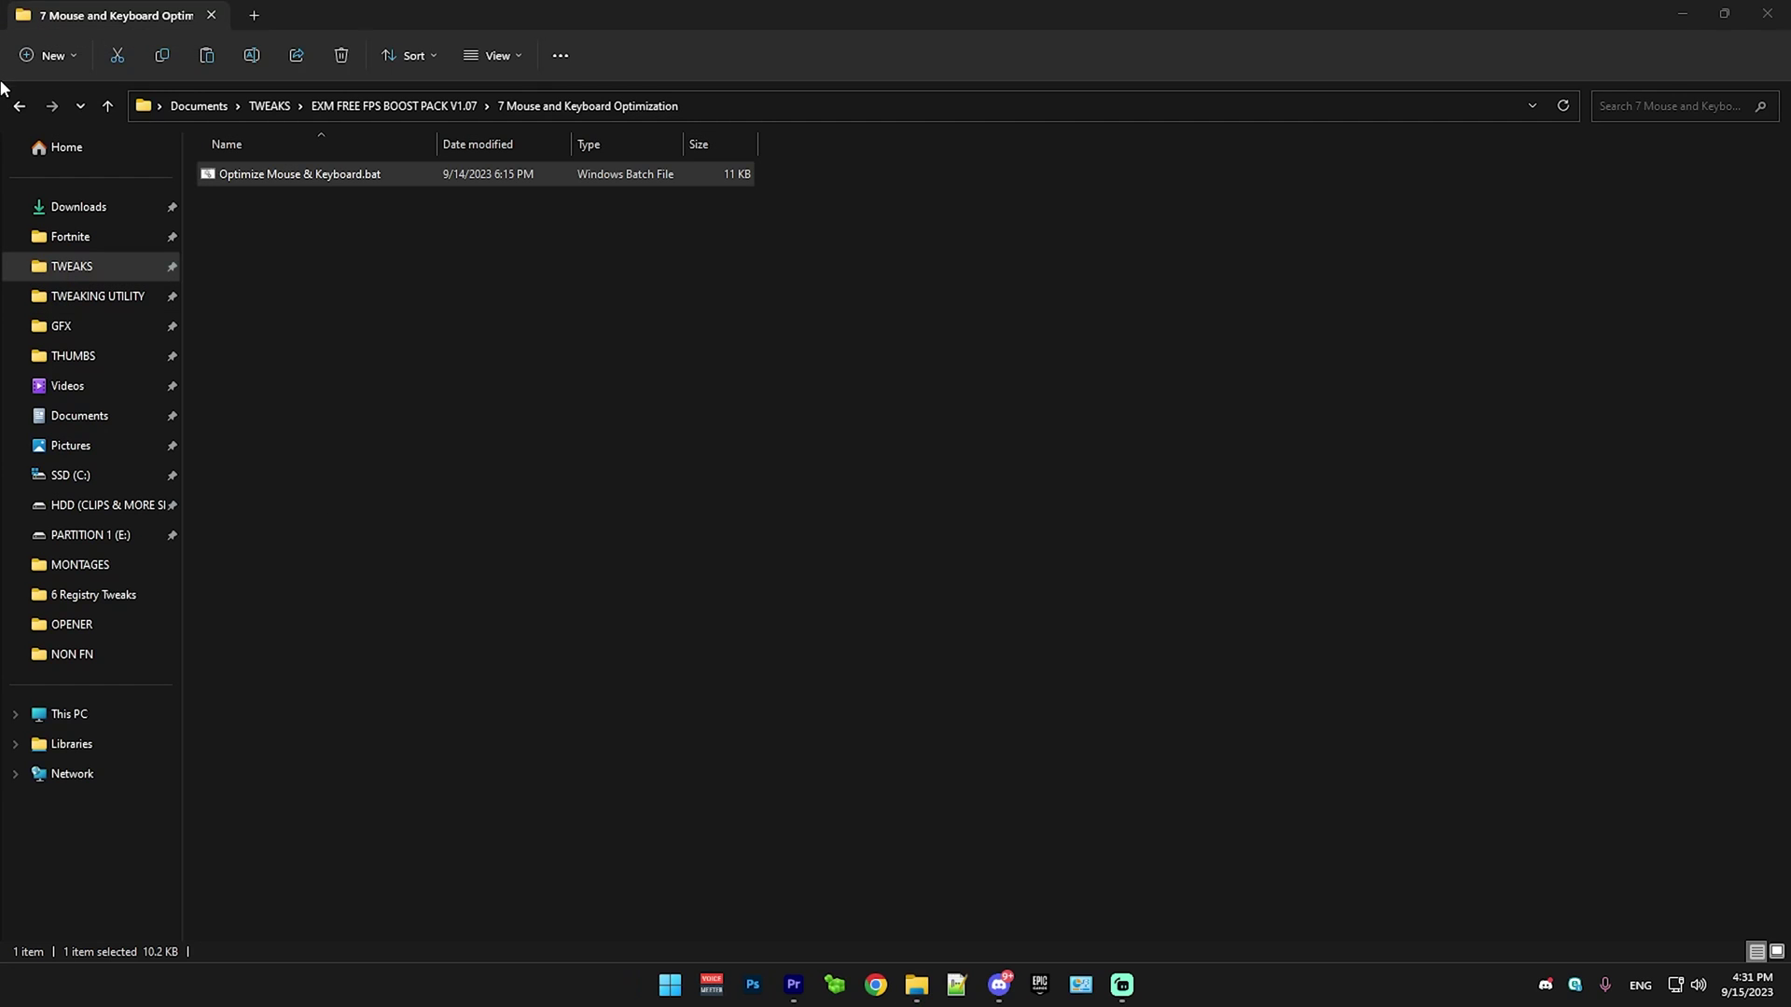
Step: Run Fortnite High Priority.bat from the 8 Fortnite Optimization folder
click(28, 108)
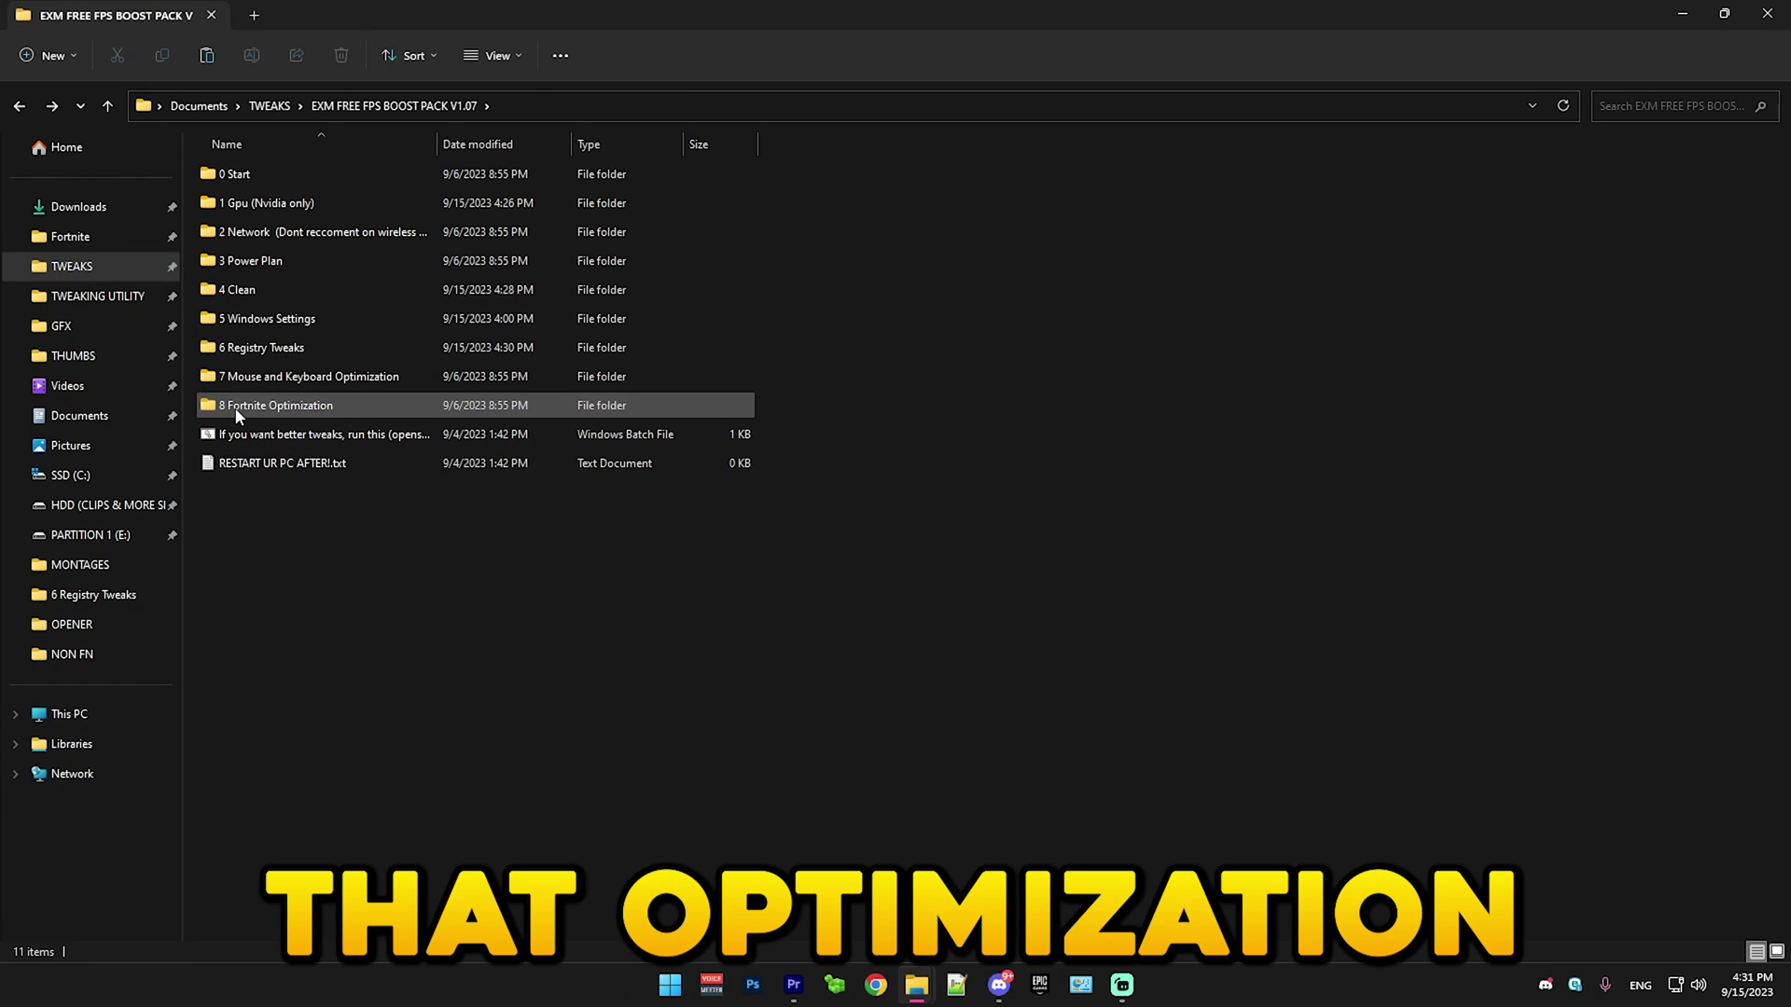
double_click(238, 407)
double_click(247, 175)
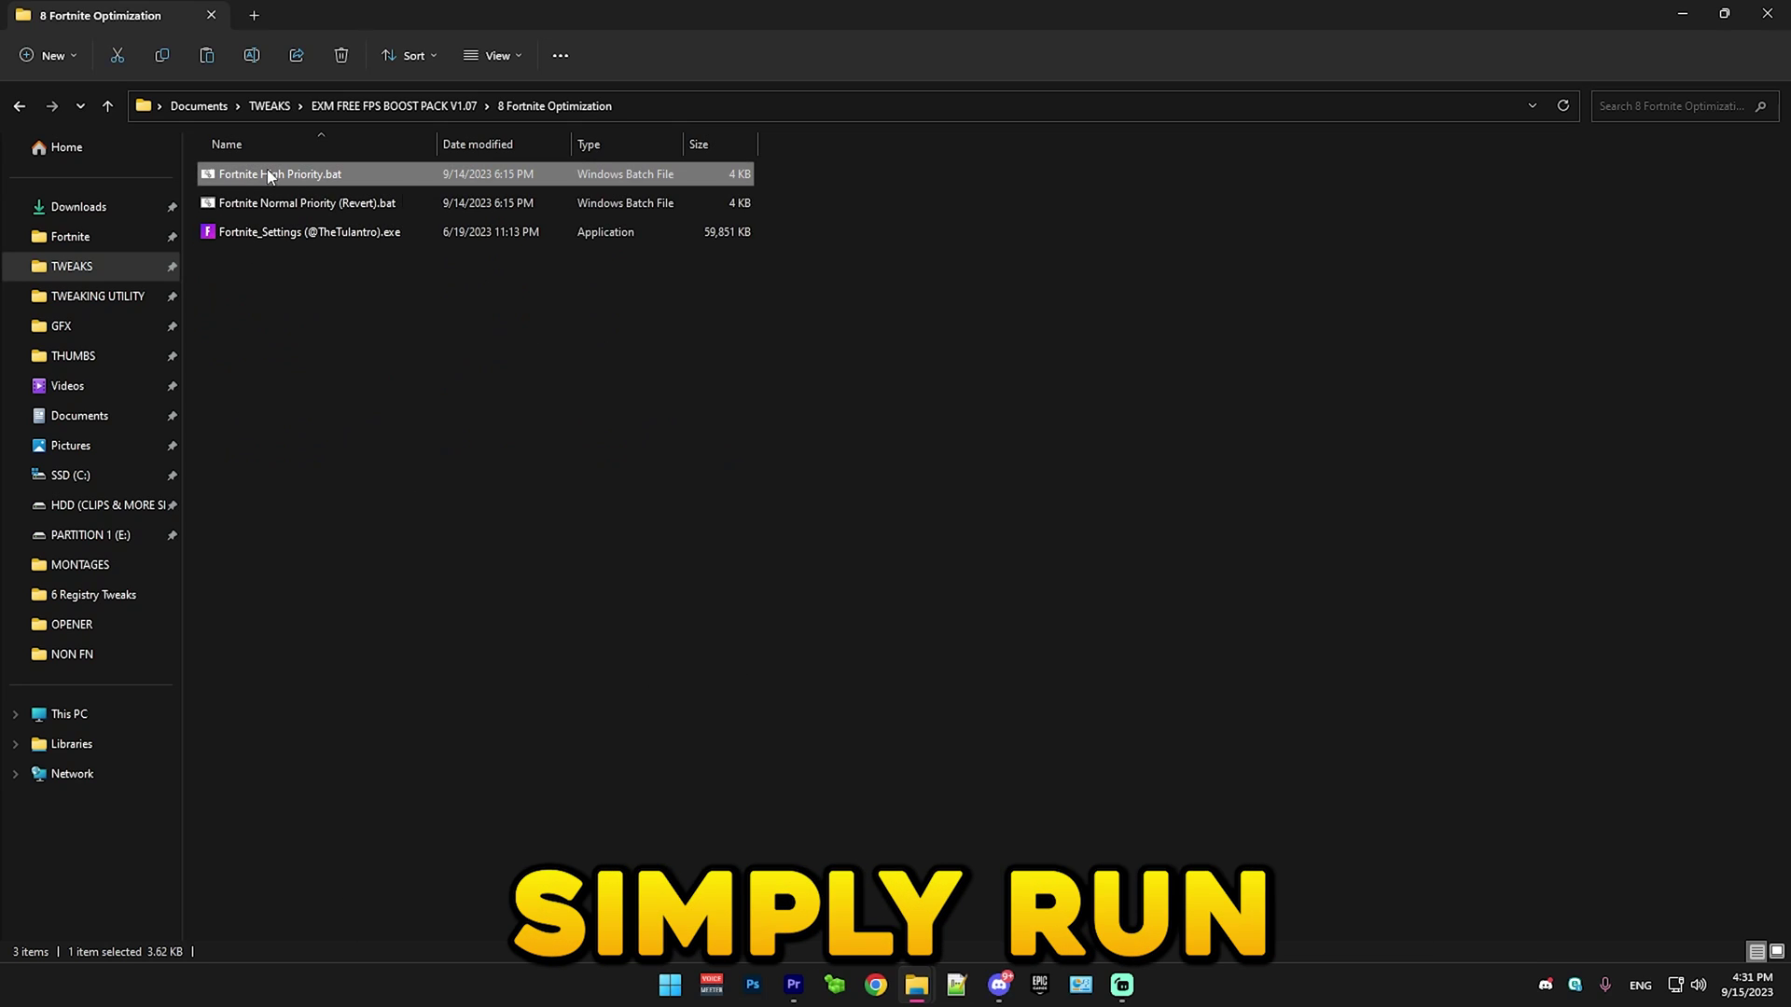
double_click(1112, 238)
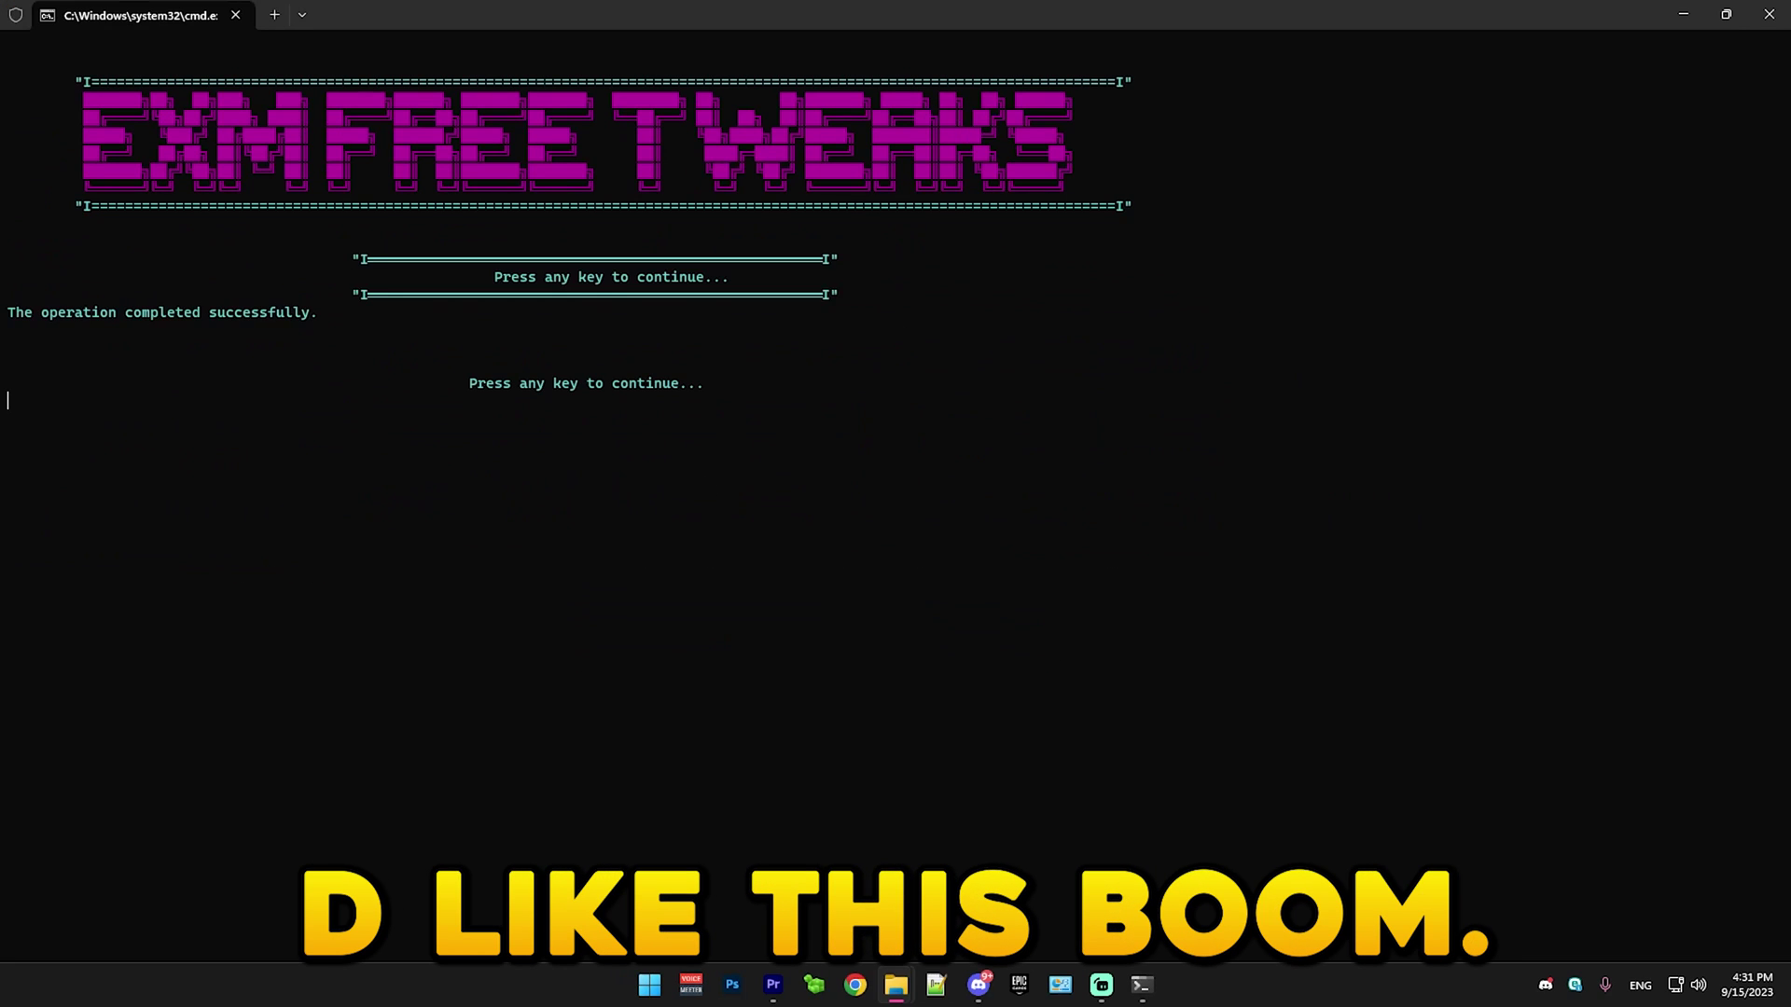
key(Return)
Step: Launch the Fortnite_Settings tool, set to Performance Mode and 240 FPS, then close it
click(270, 205)
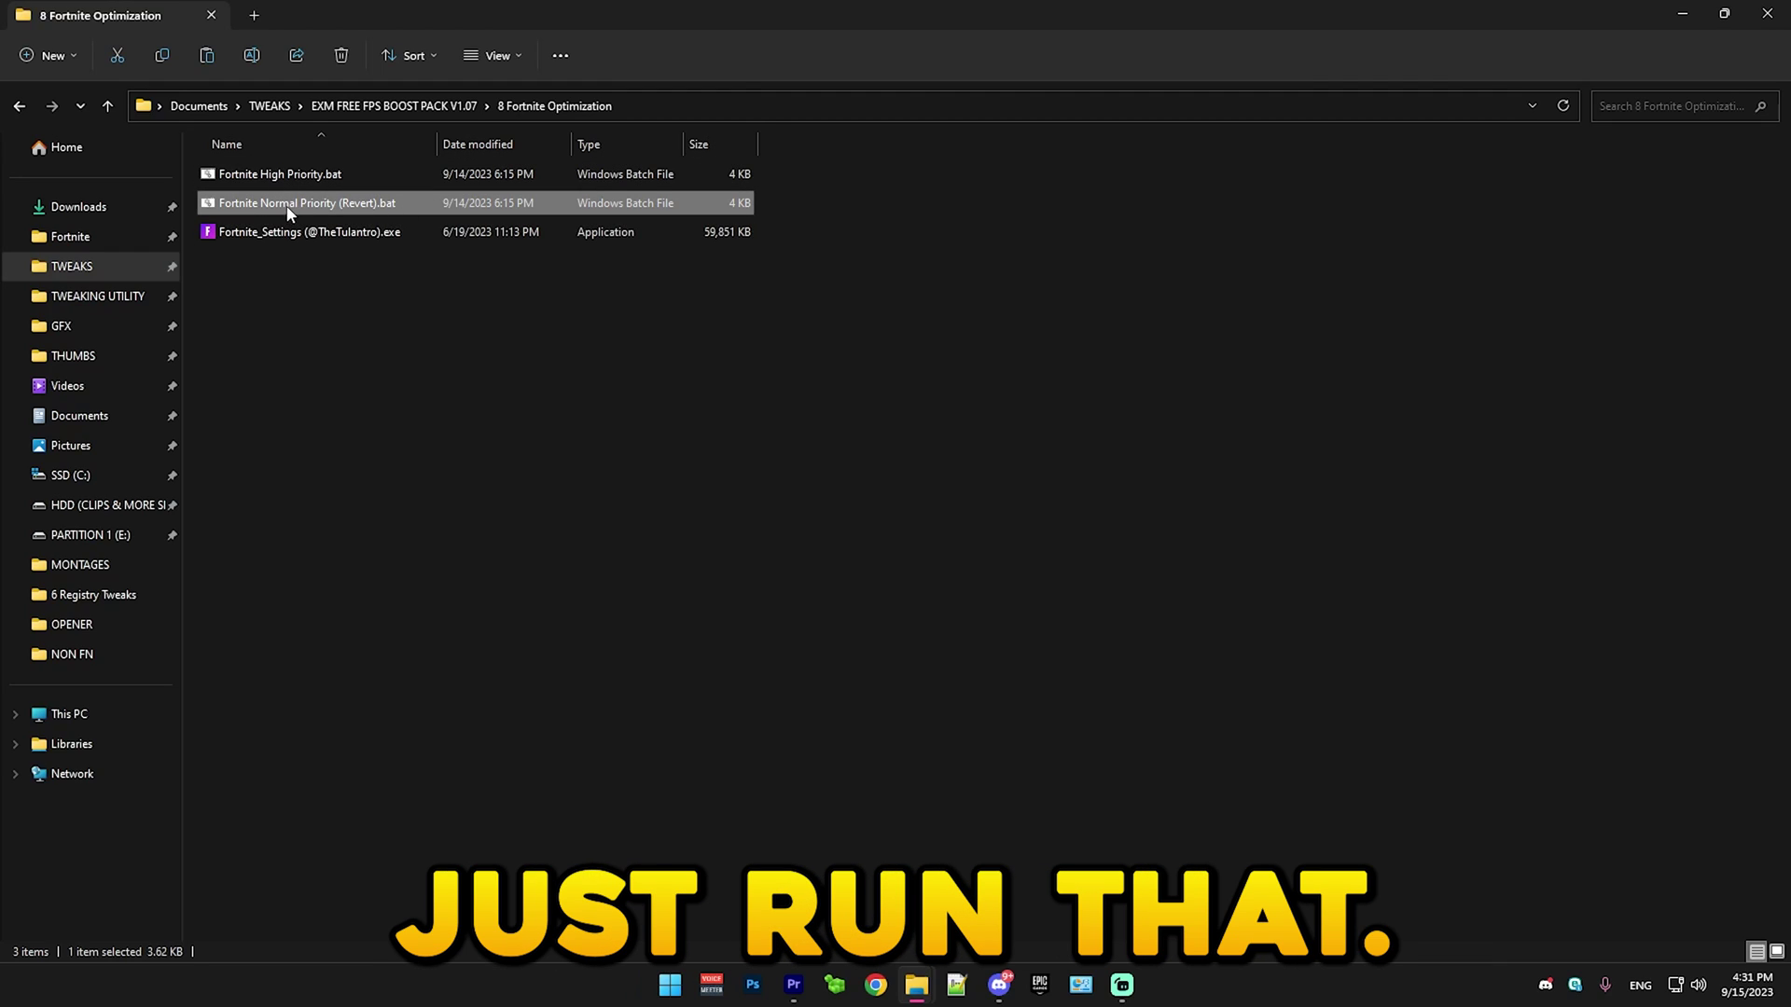
click(399, 452)
click(252, 241)
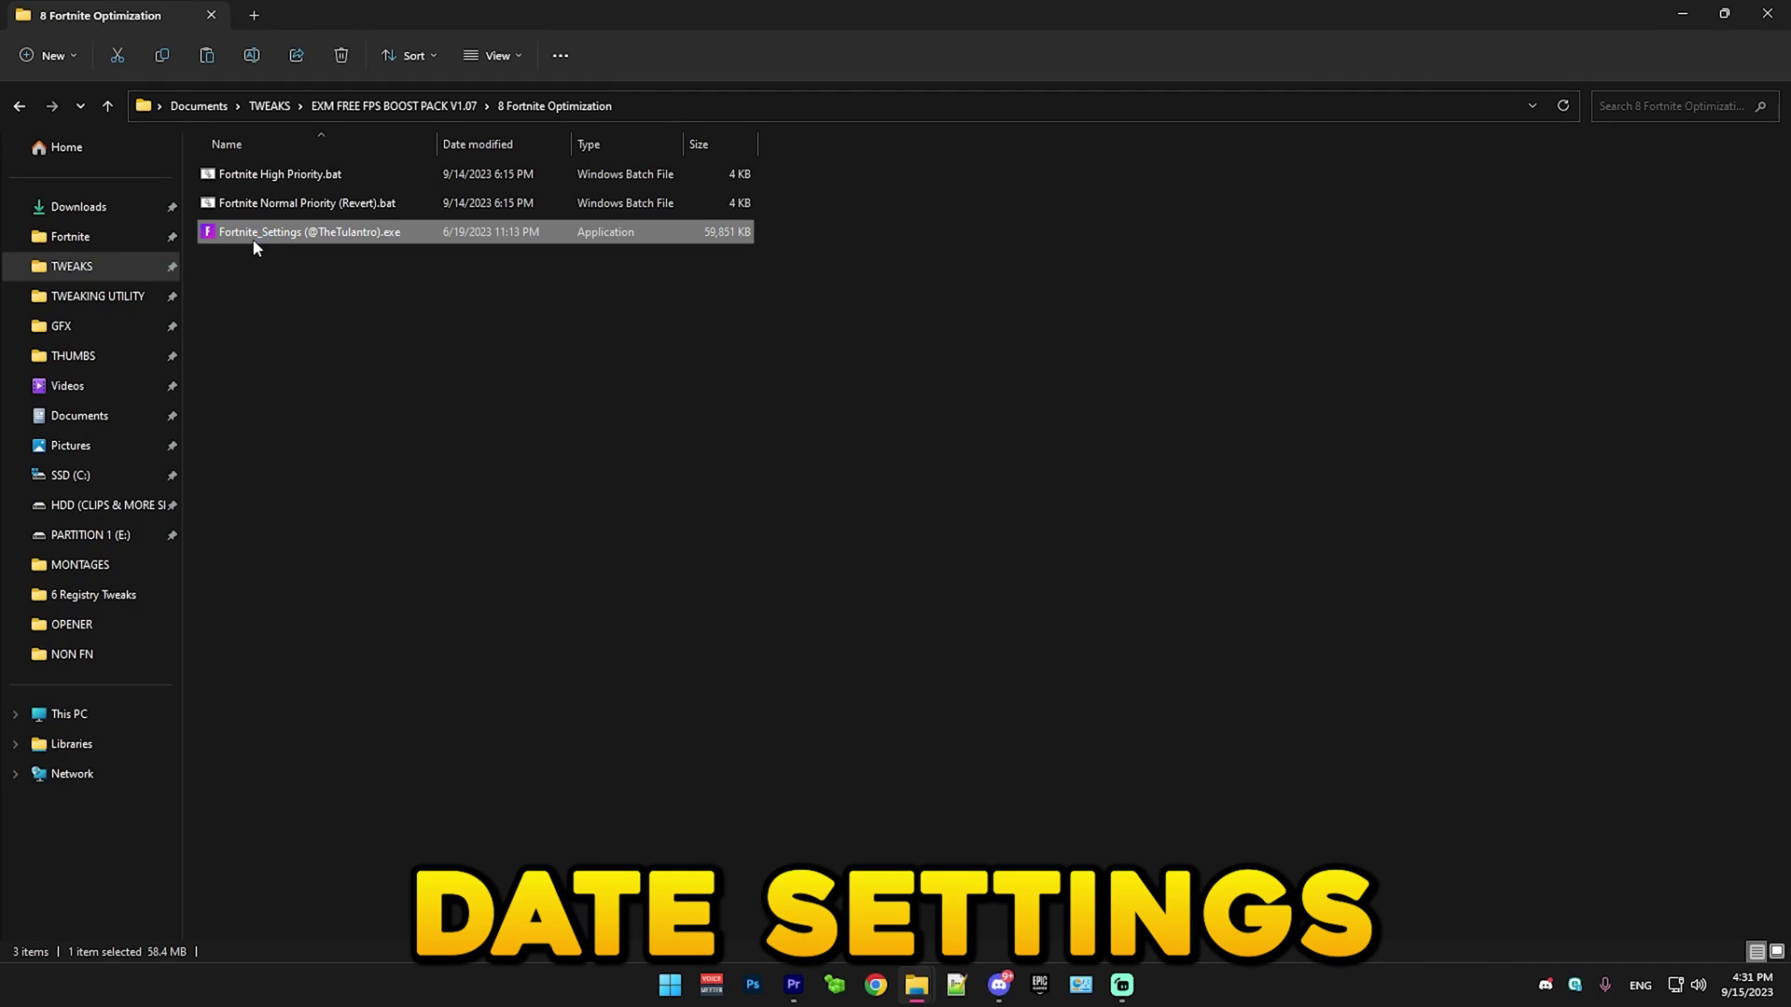
double_click(253, 233)
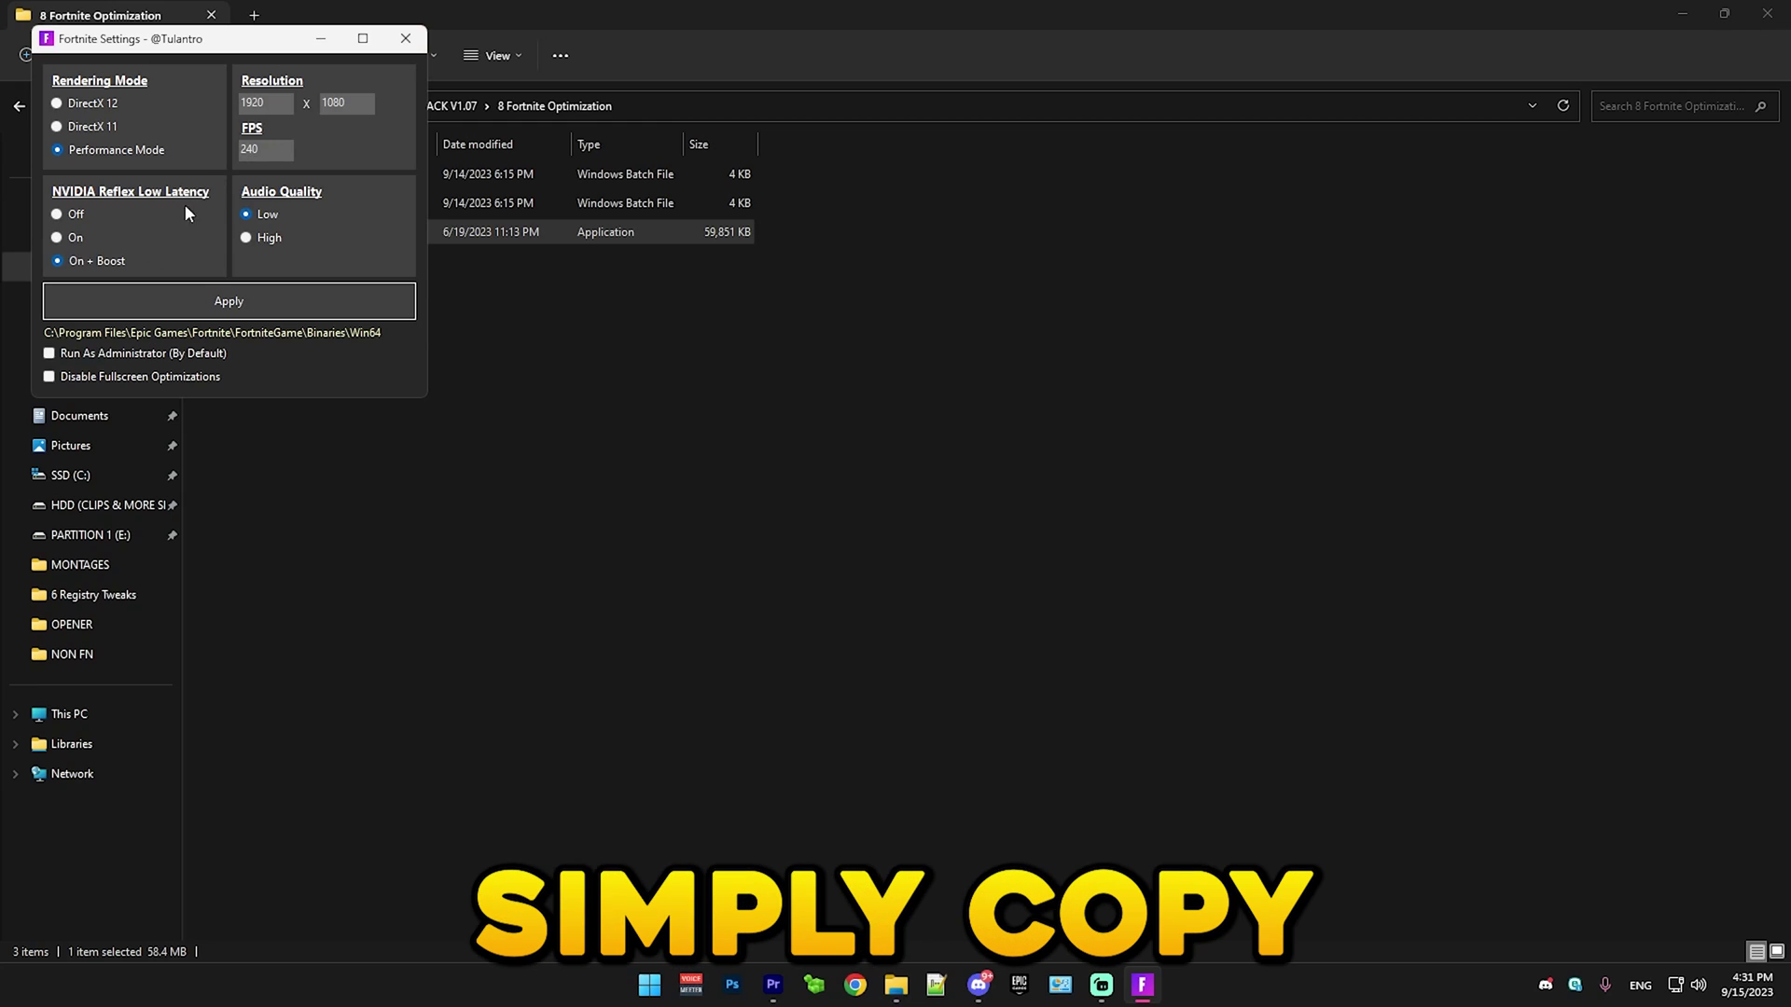
drag(280, 42, 917, 455)
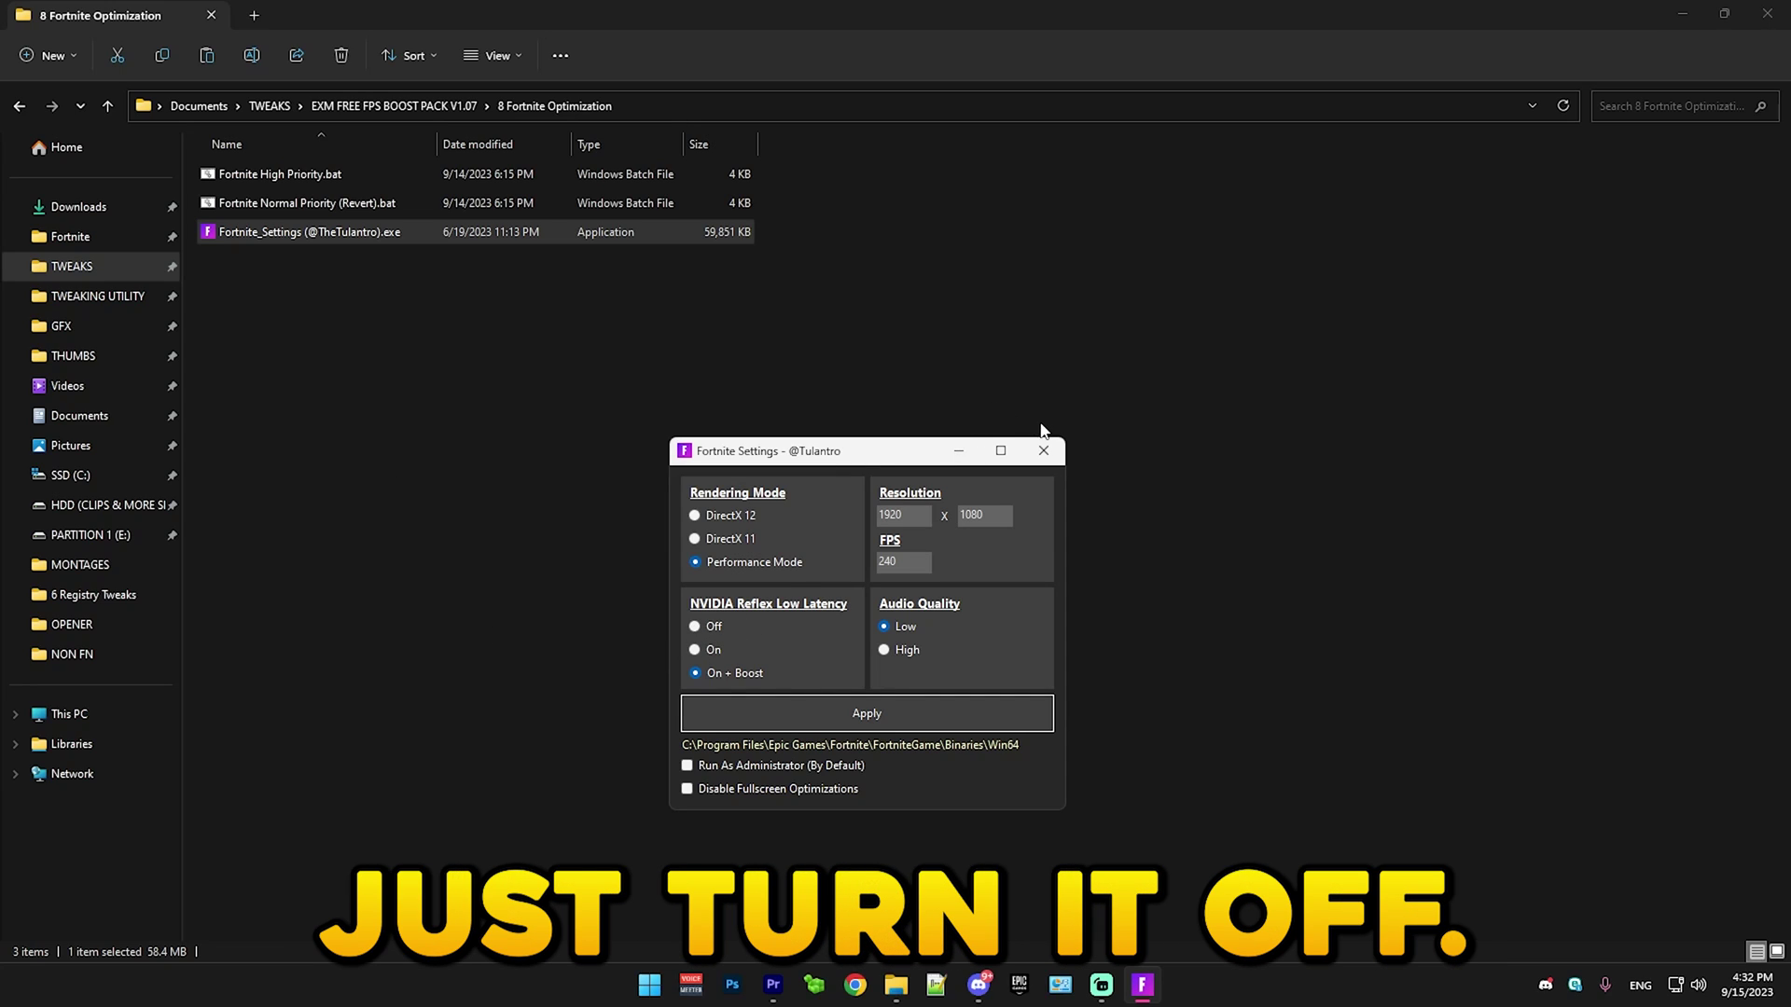
click(1043, 451)
Step: Back in the pack folder, marquee-select and clear its items, then pick the 'If you want better tweaks' batch file
click(19, 106)
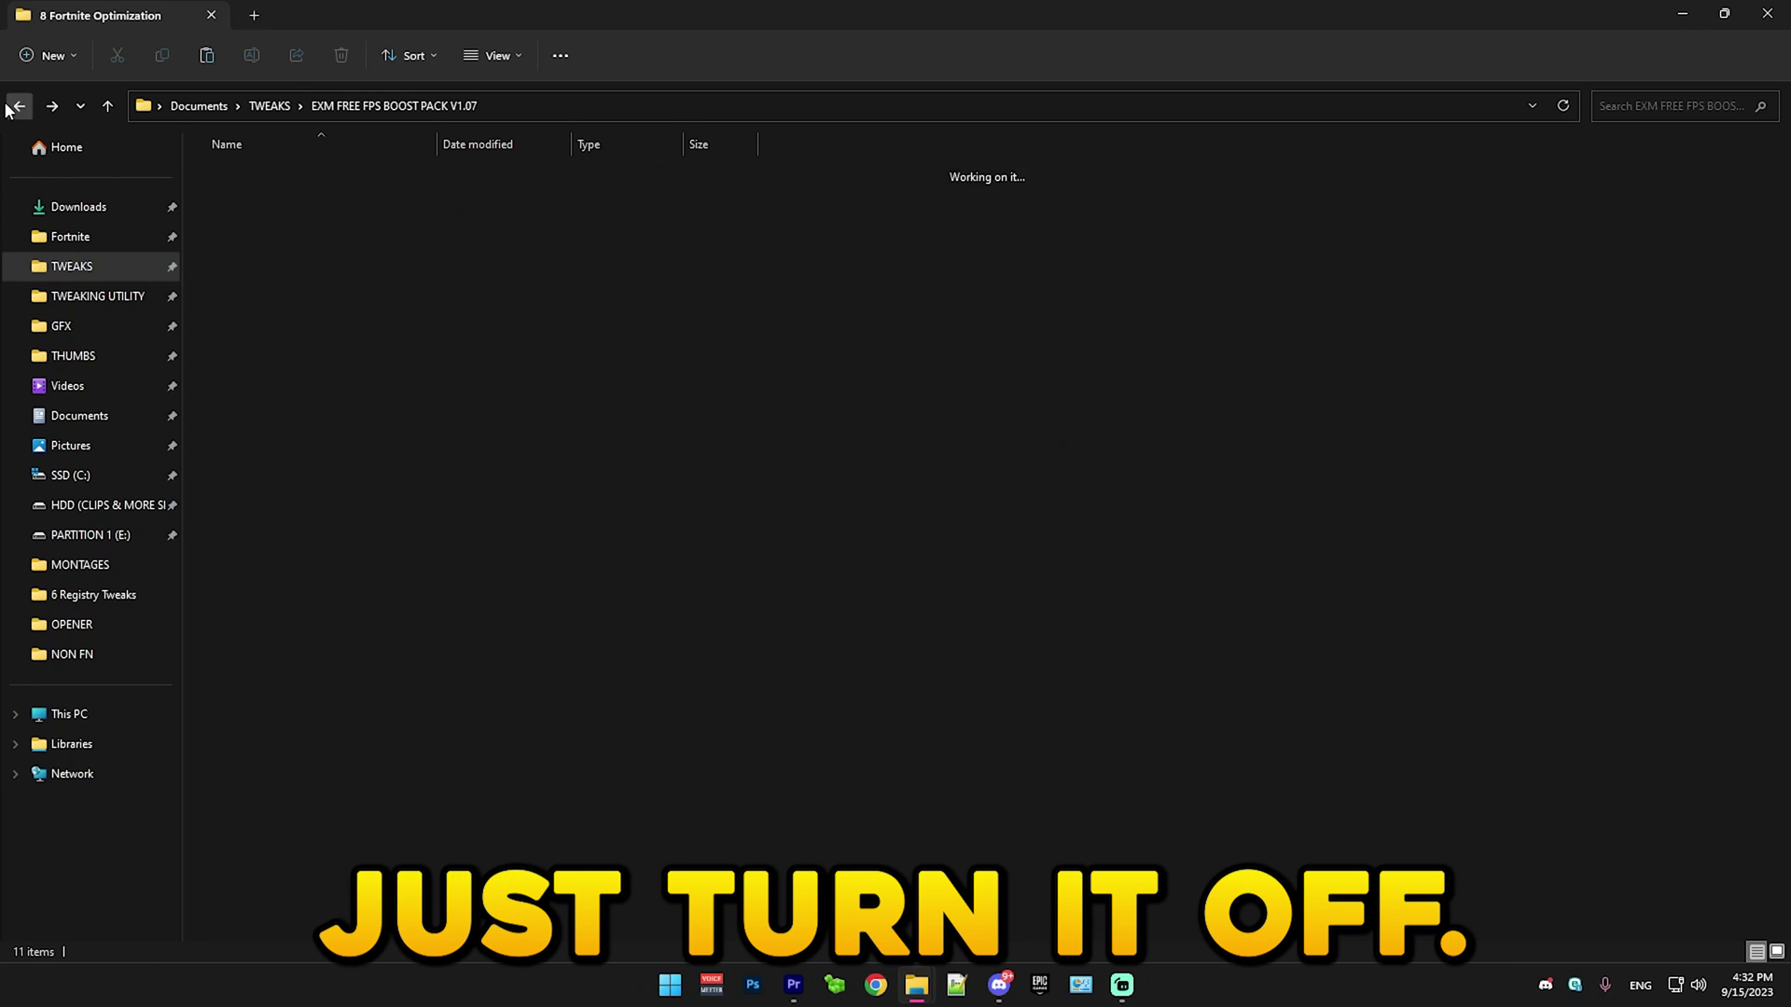
click(651, 822)
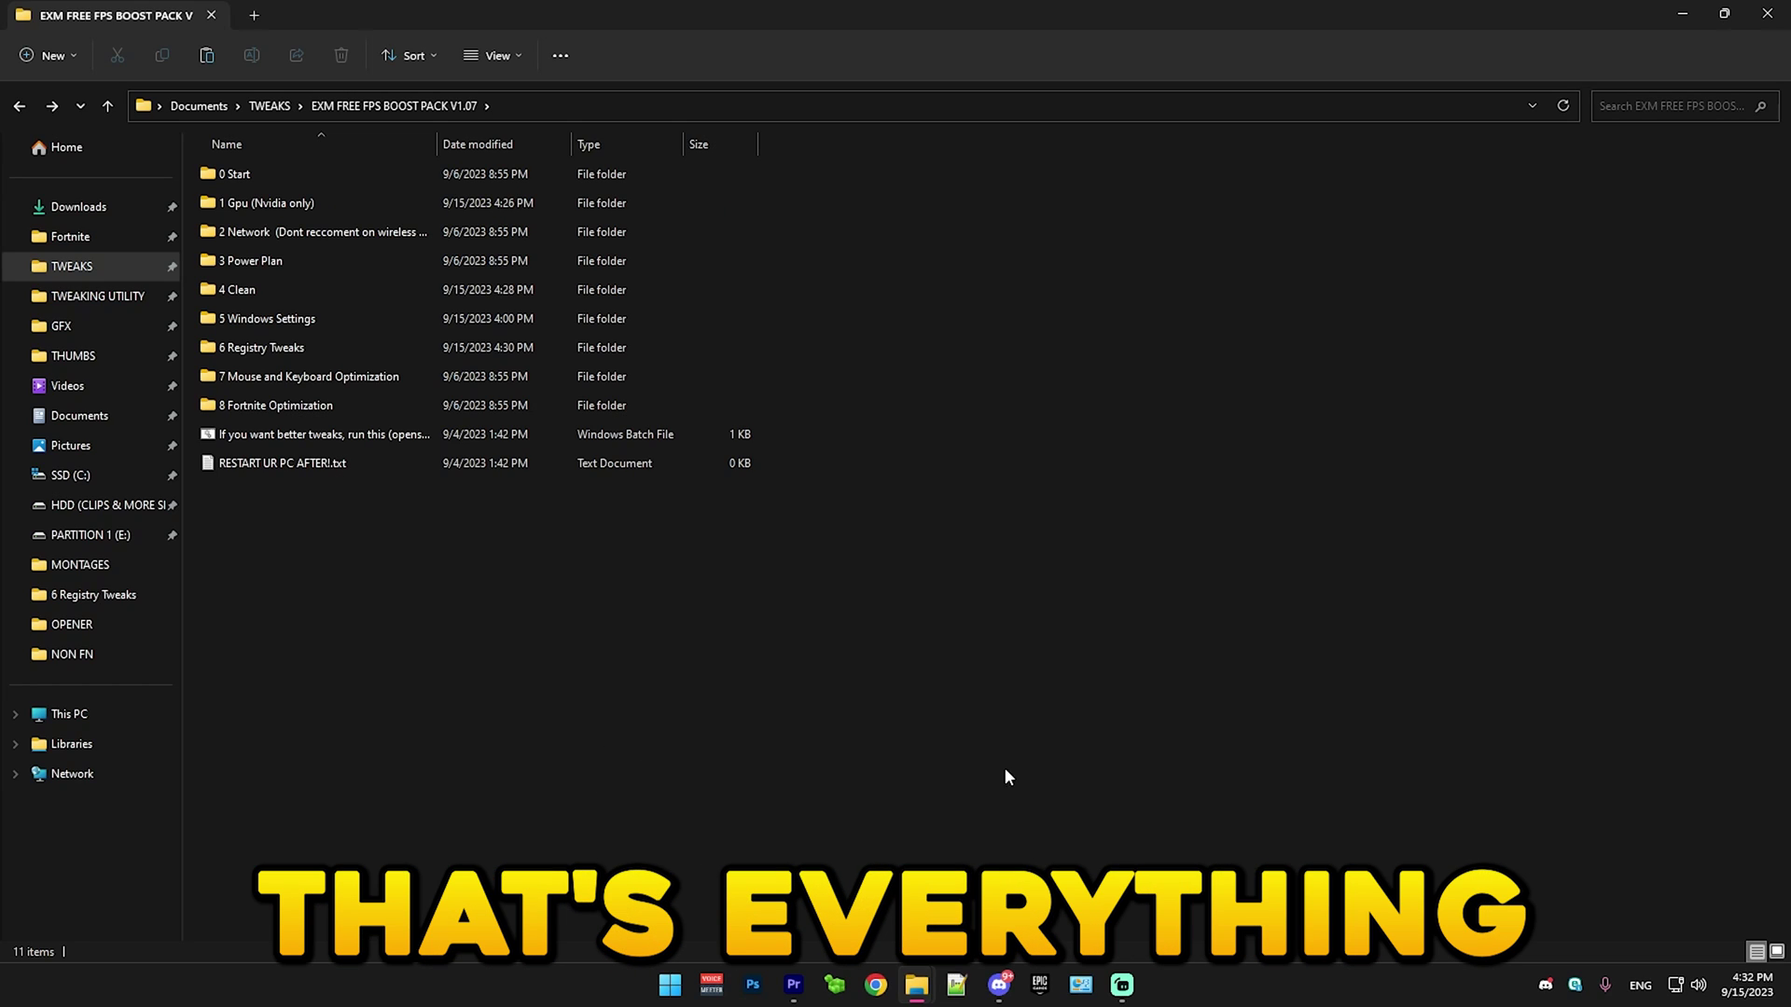
drag(771, 780, 288, 168)
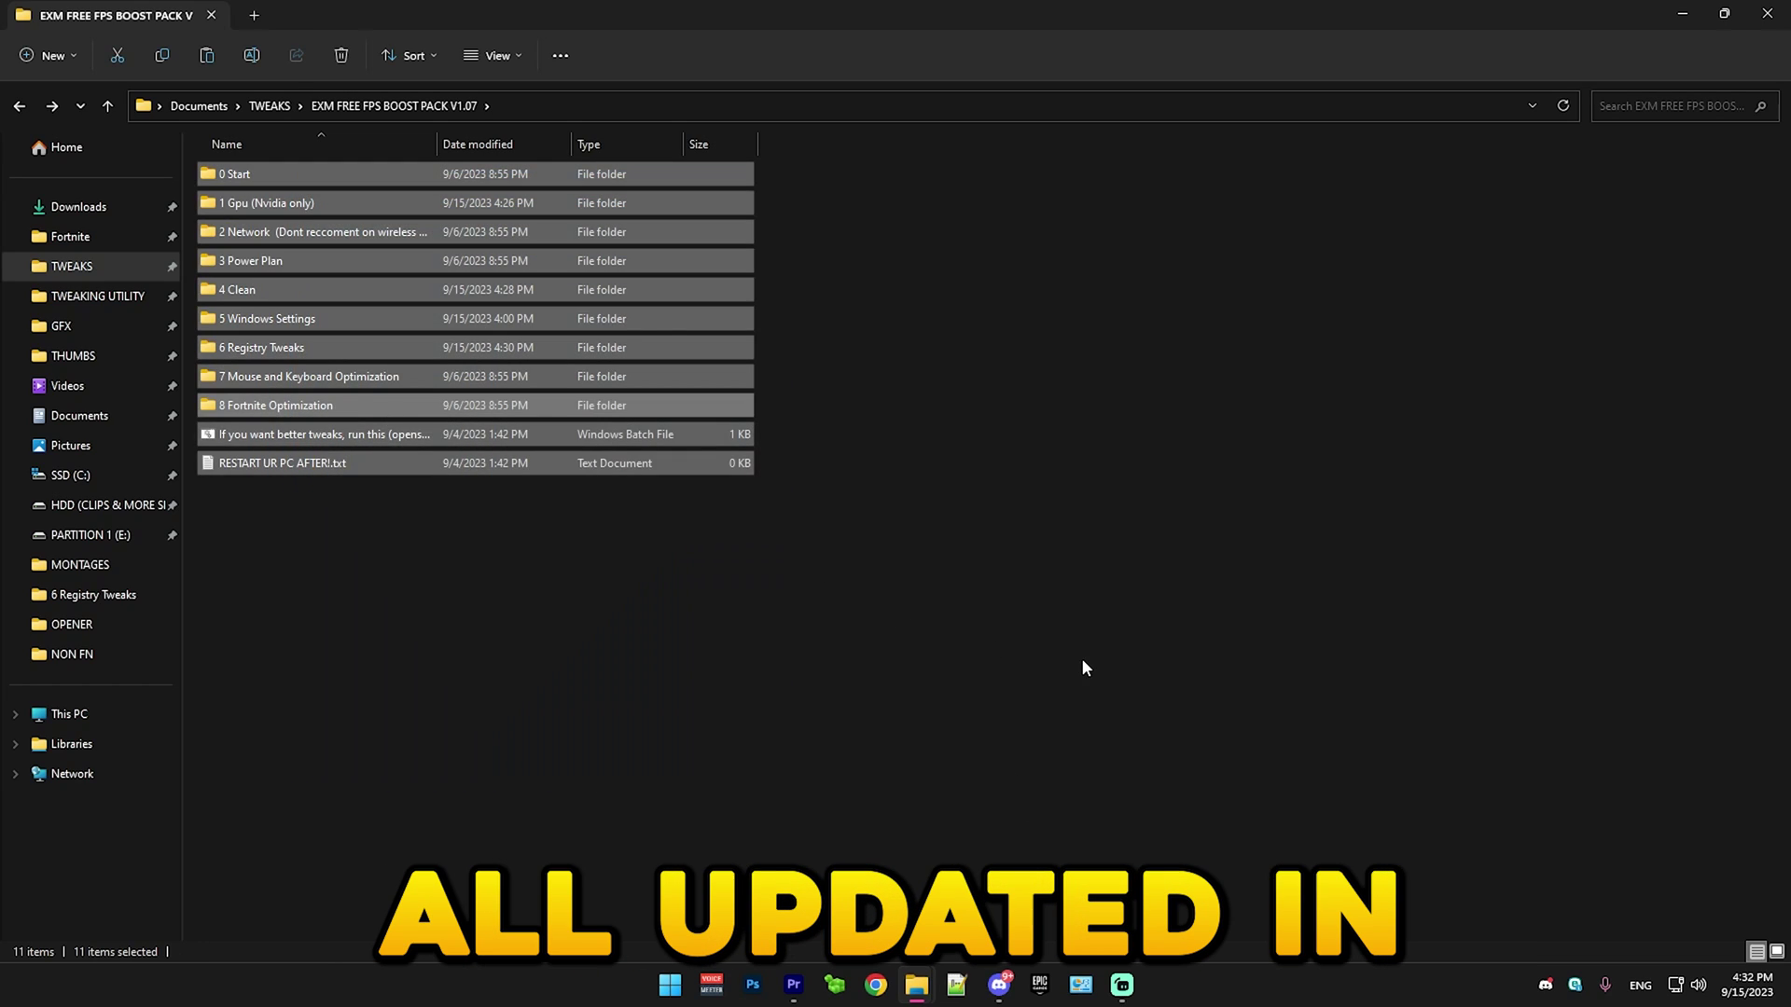
drag(1084, 640, 143, 163)
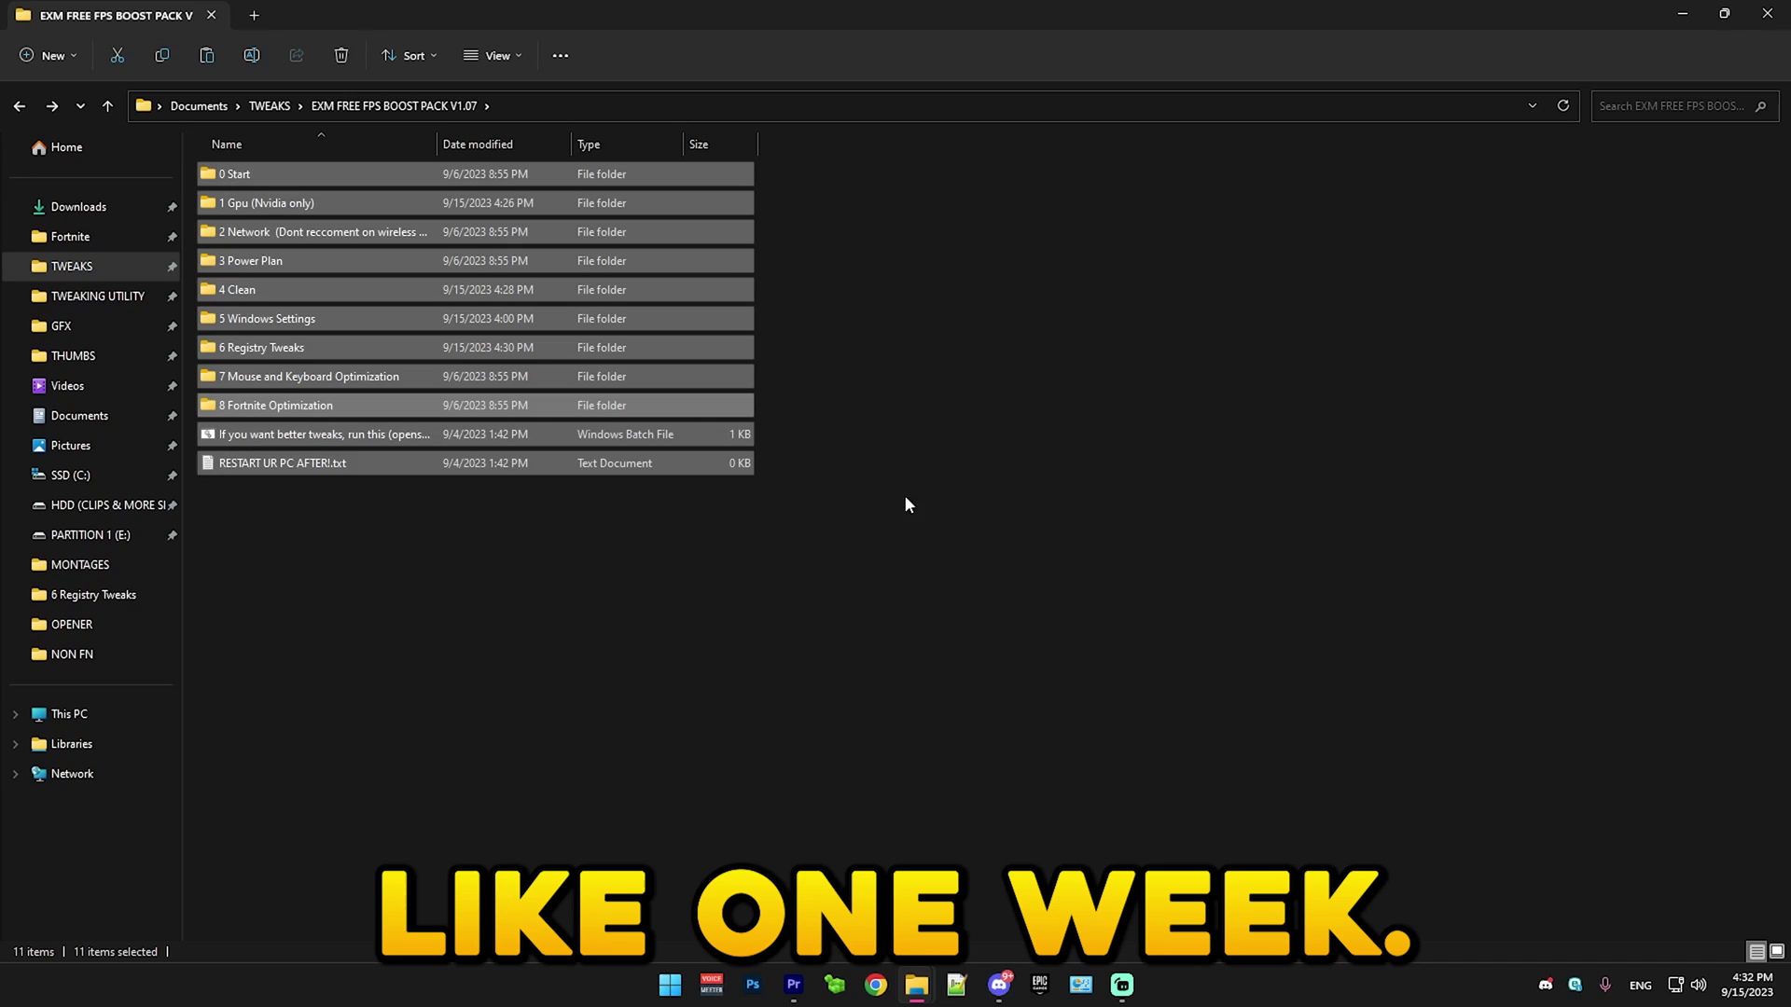
click(905, 496)
drag(1245, 650, 188, 153)
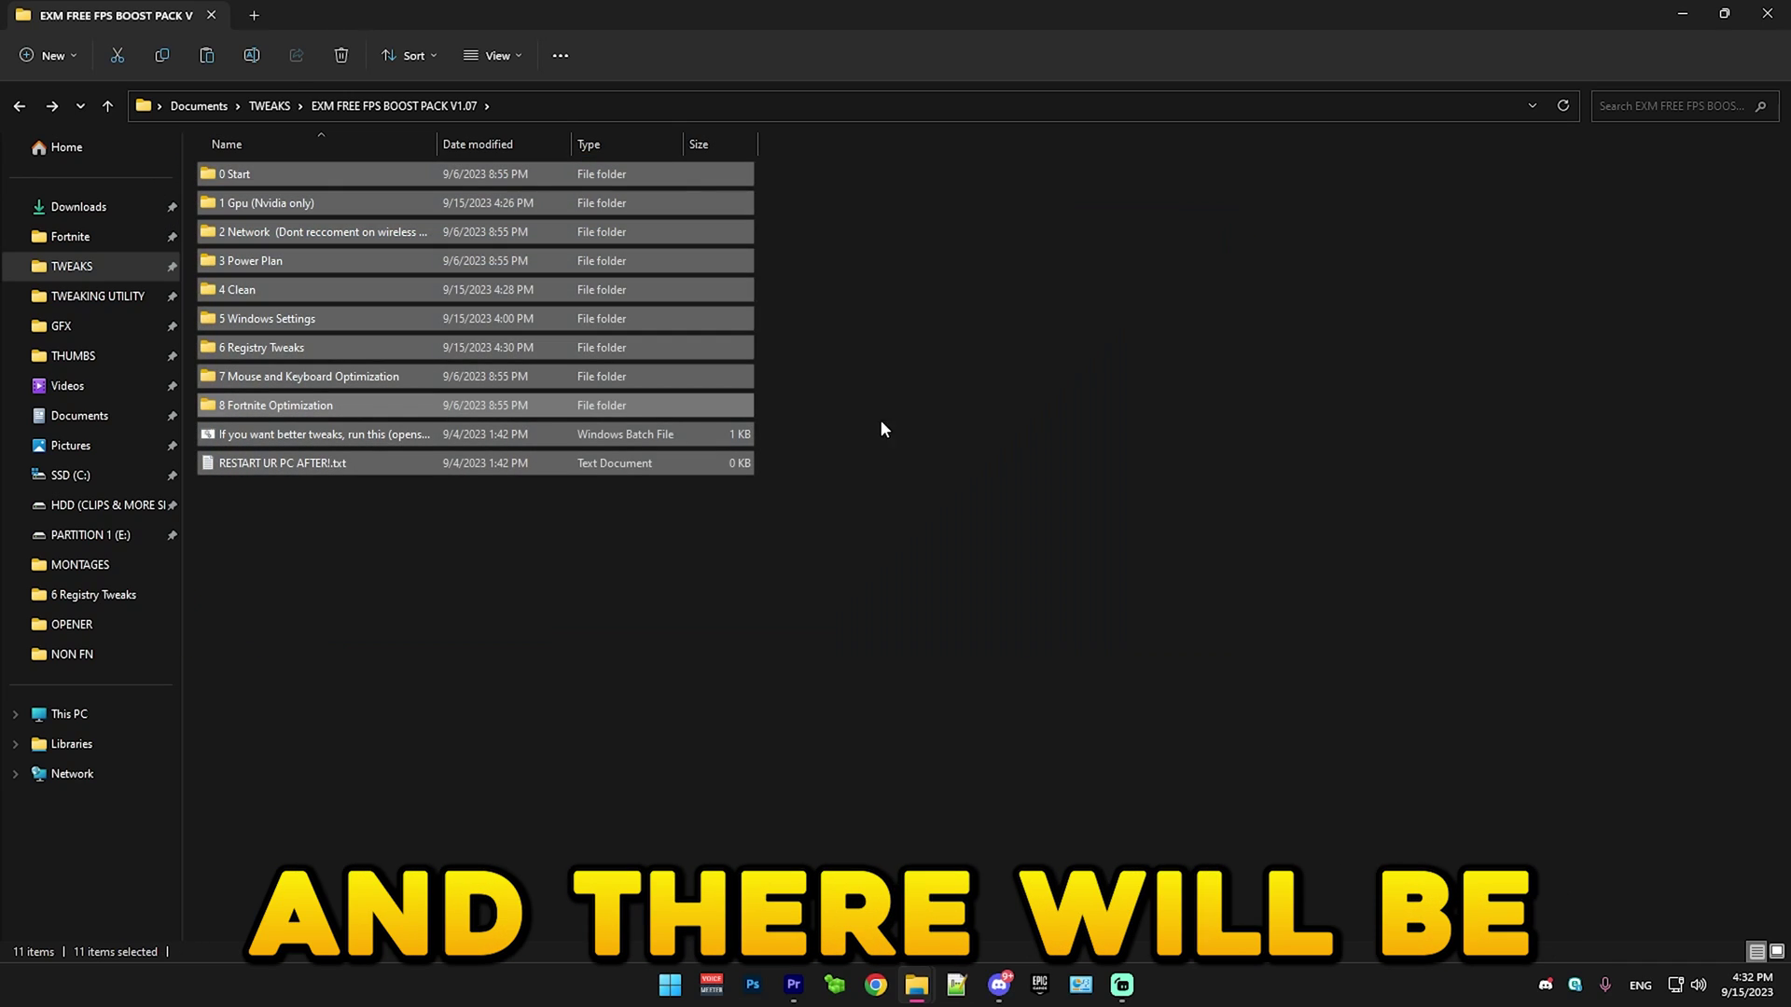
click(1056, 657)
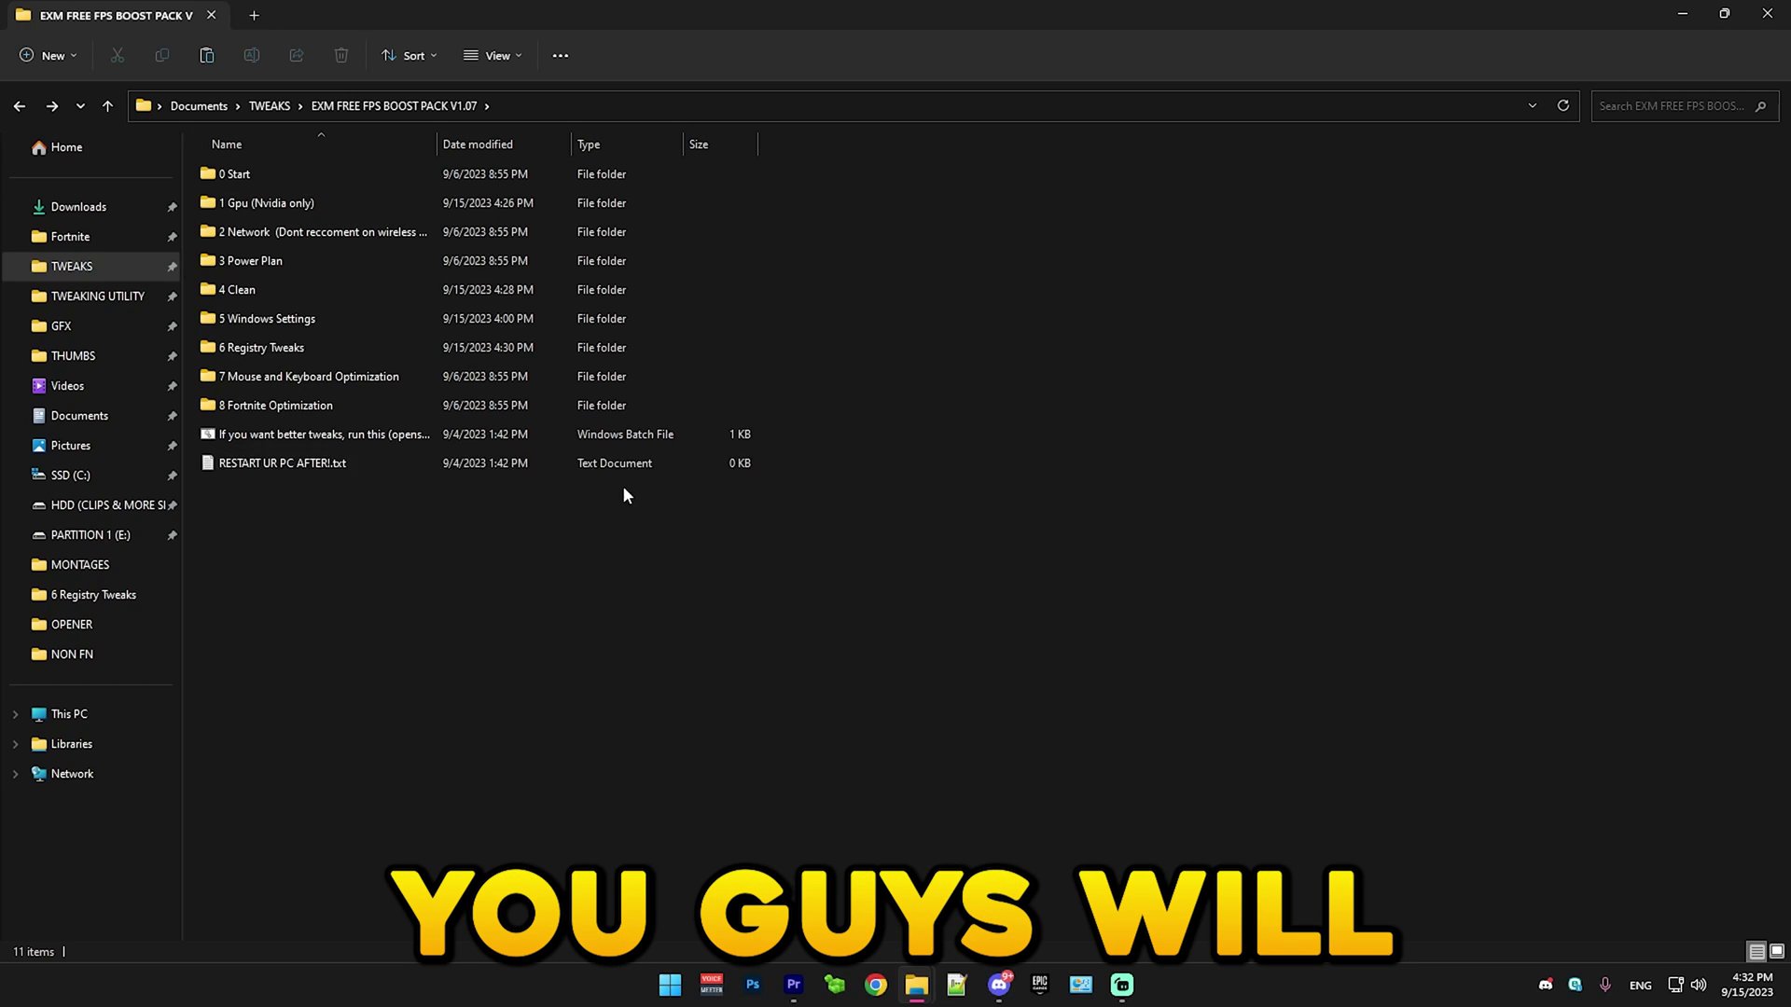
drag(1432, 759, 175, 136)
click(823, 774)
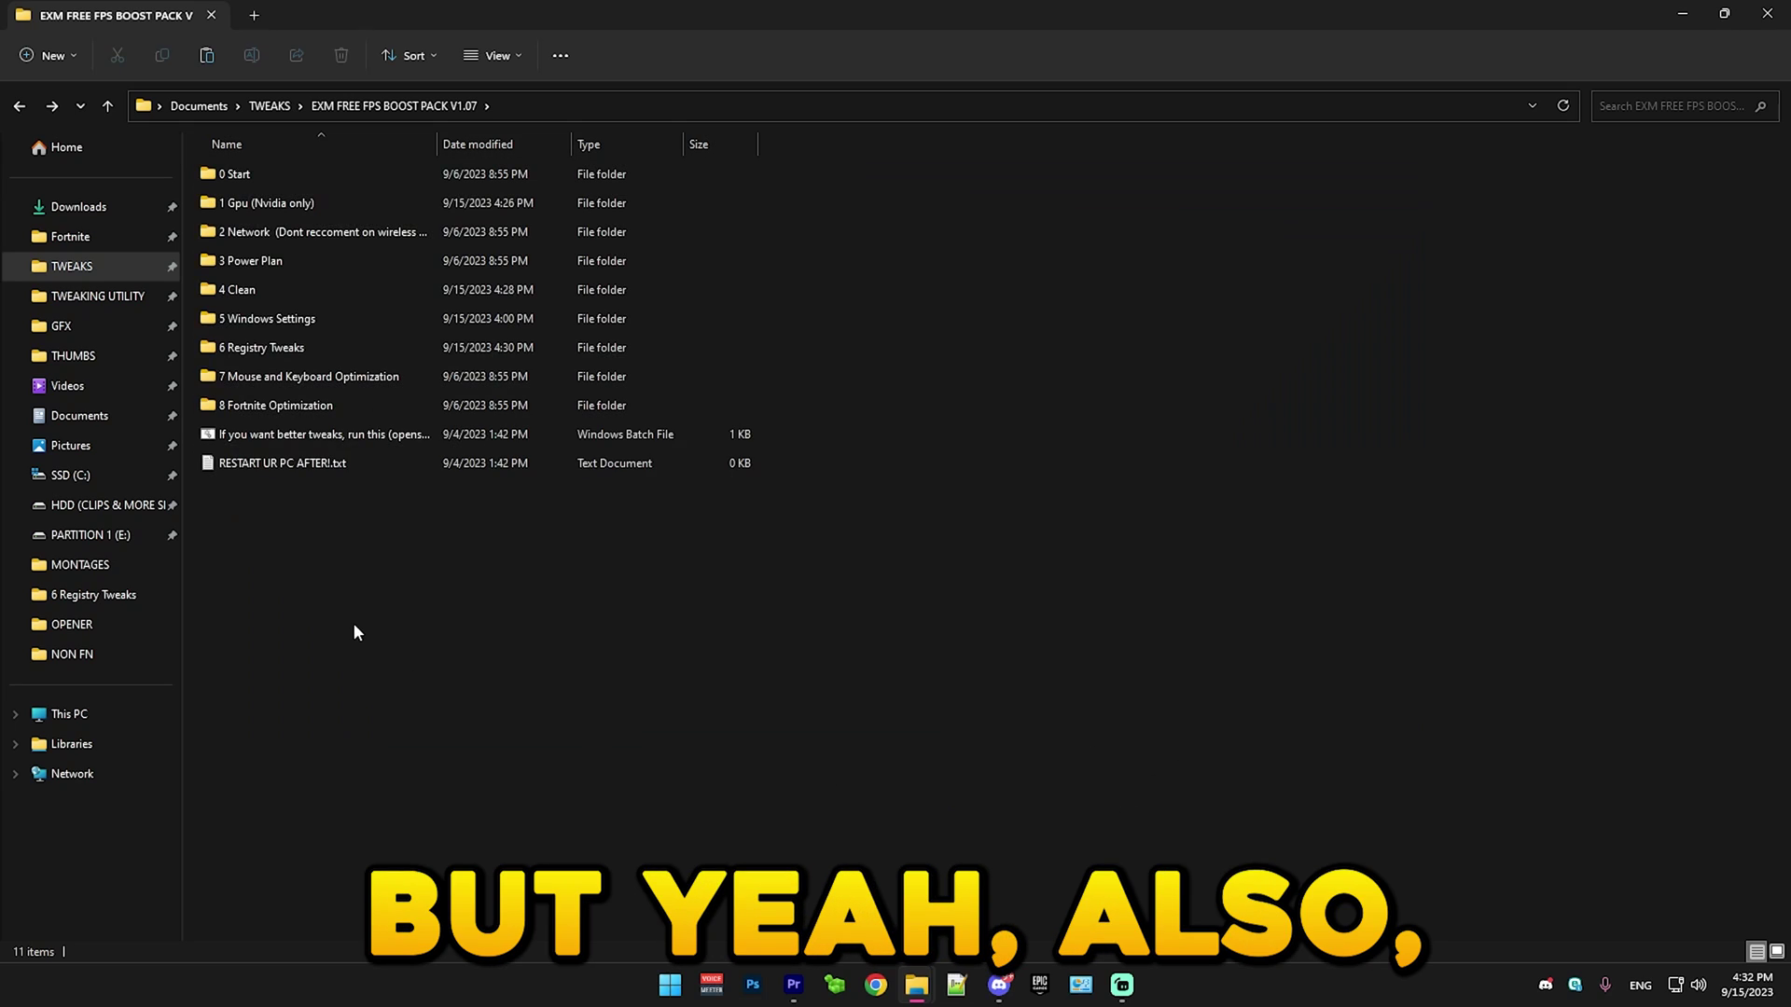
click(307, 439)
Step: Run the website batch file and open exmtweaks.com's Premium Tweaking Utility page down to its reviews
double_click(278, 443)
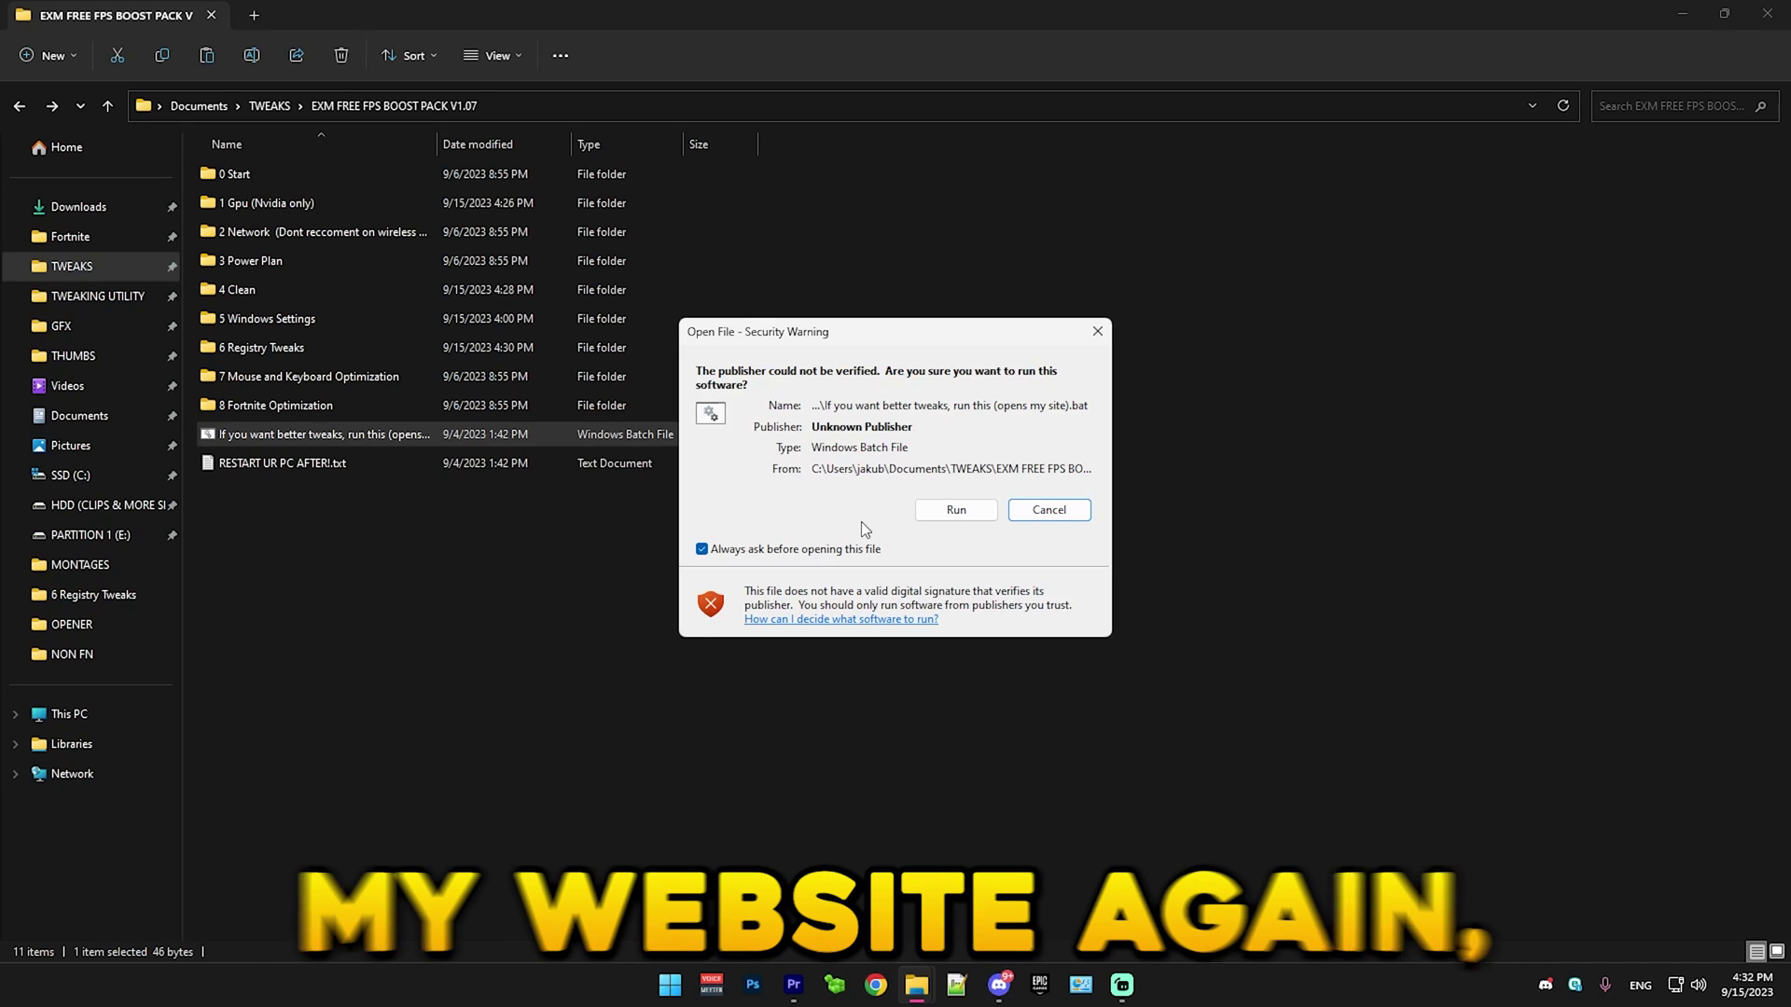
click(980, 519)
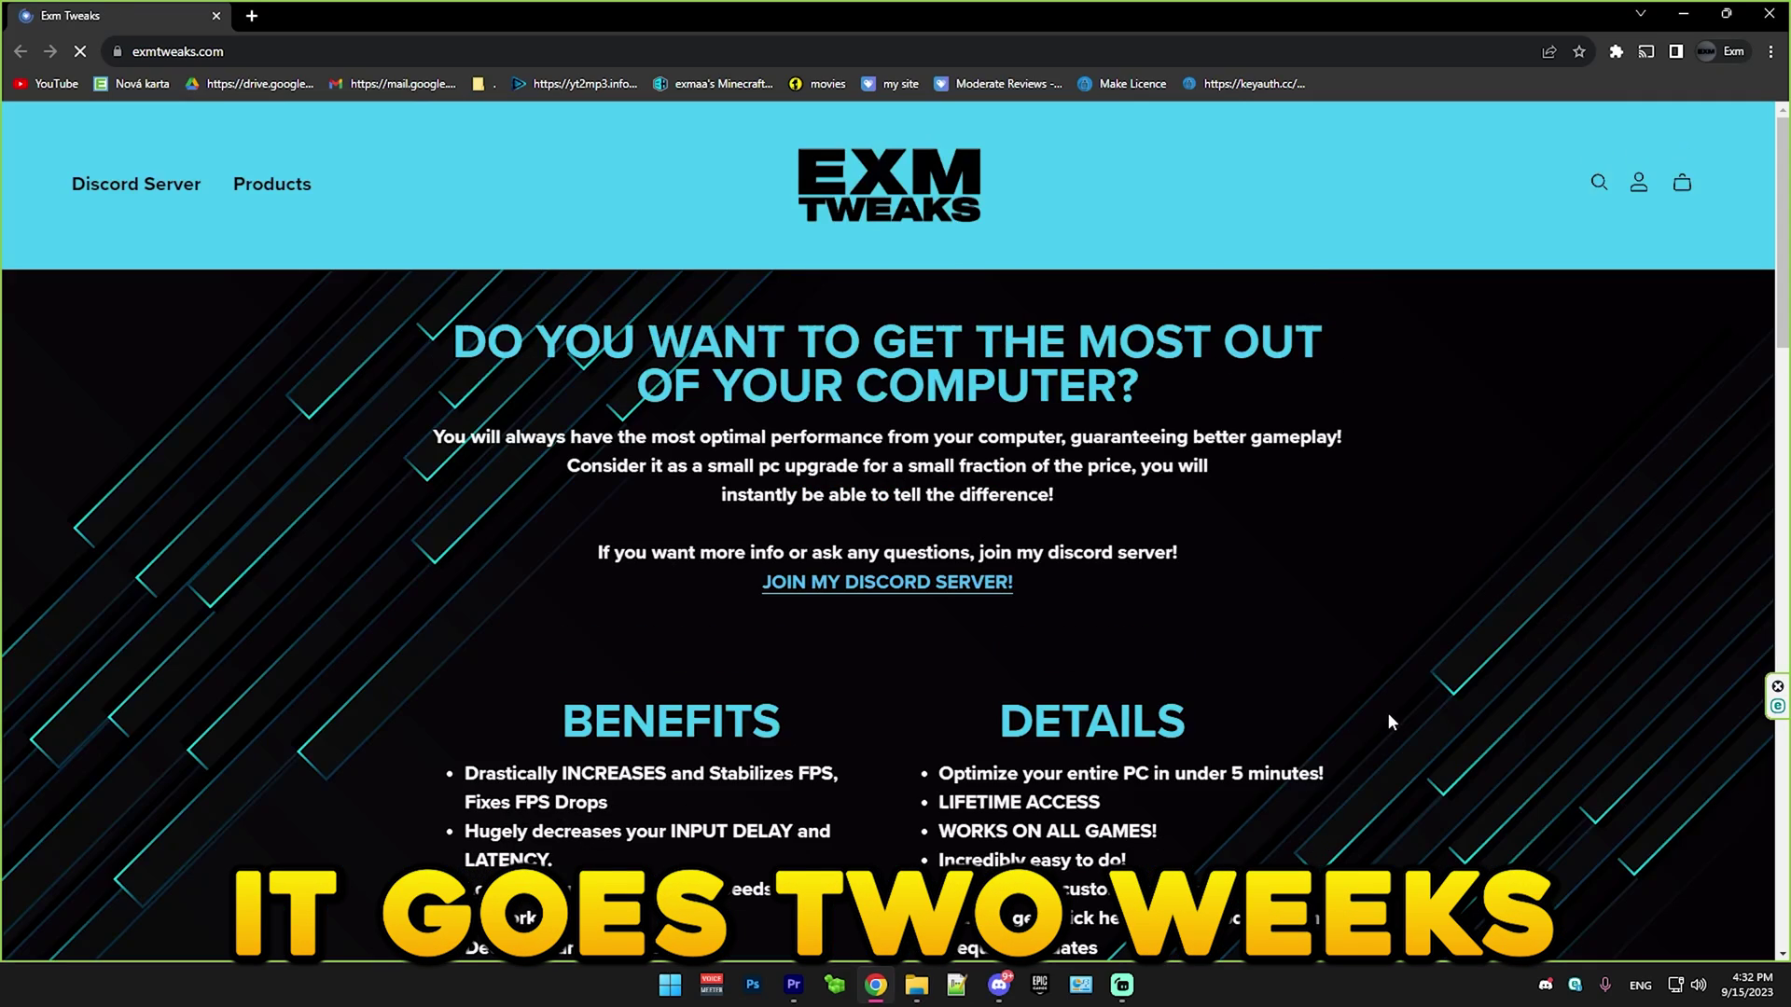
scroll(970, 625, down, 8)
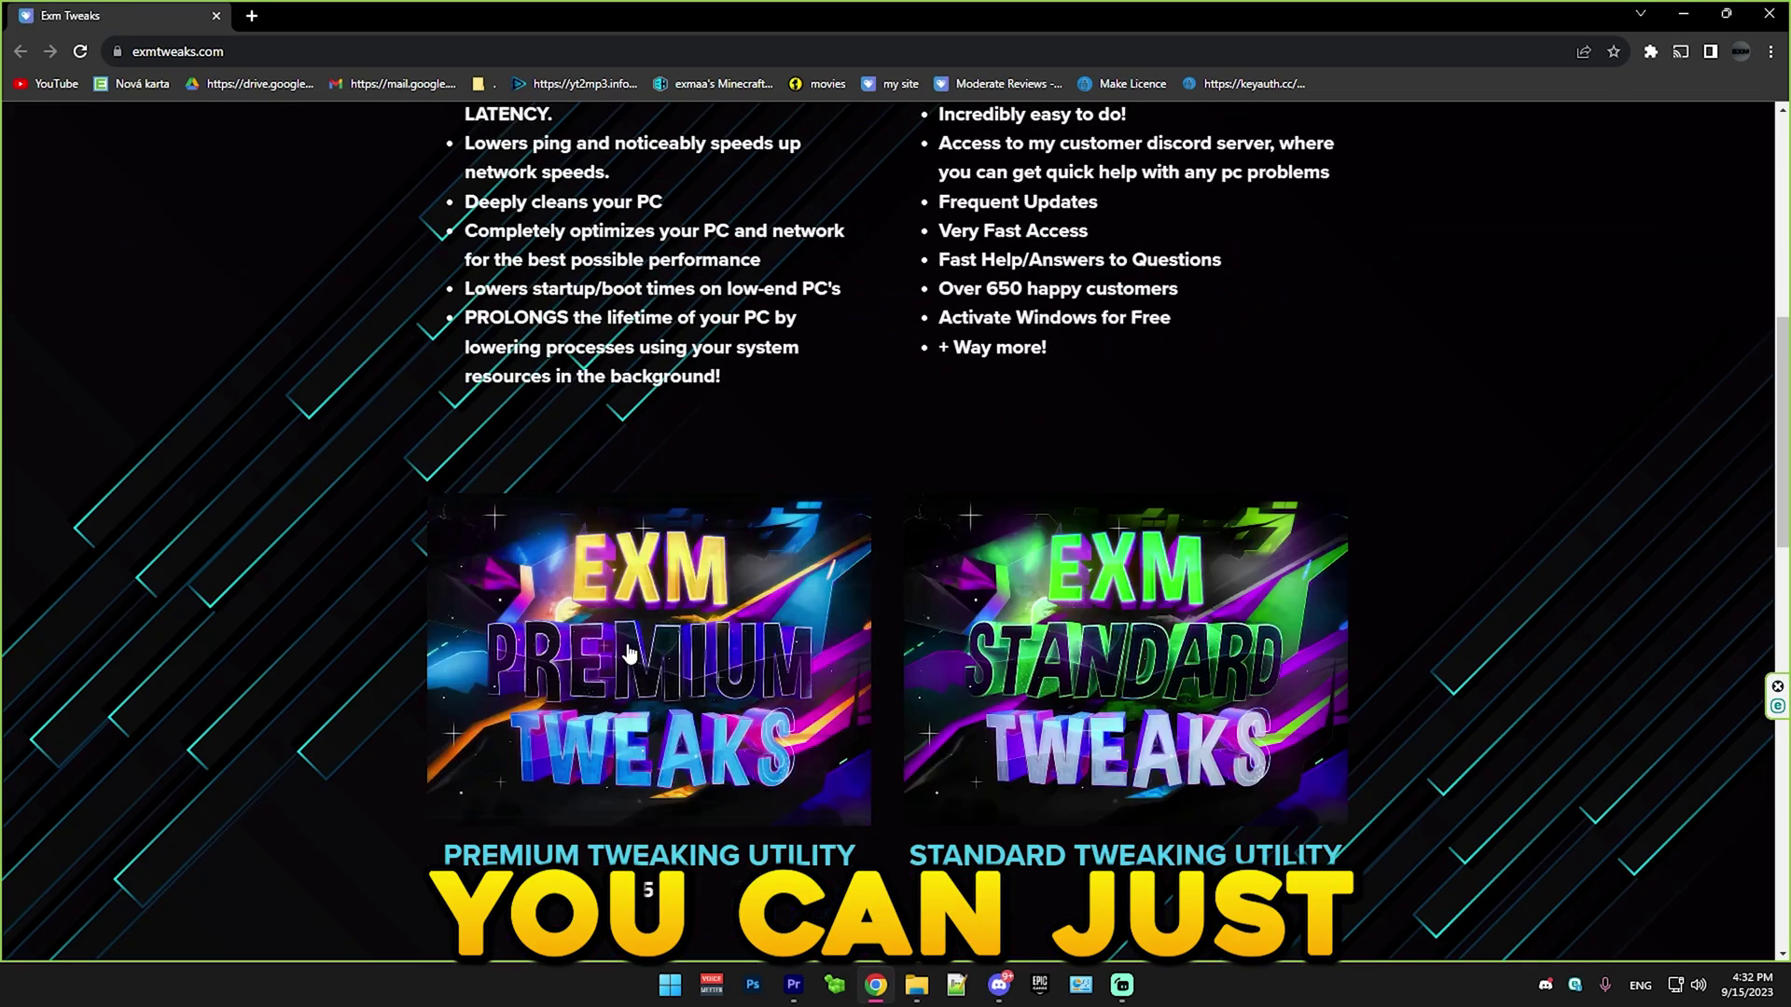
click(593, 686)
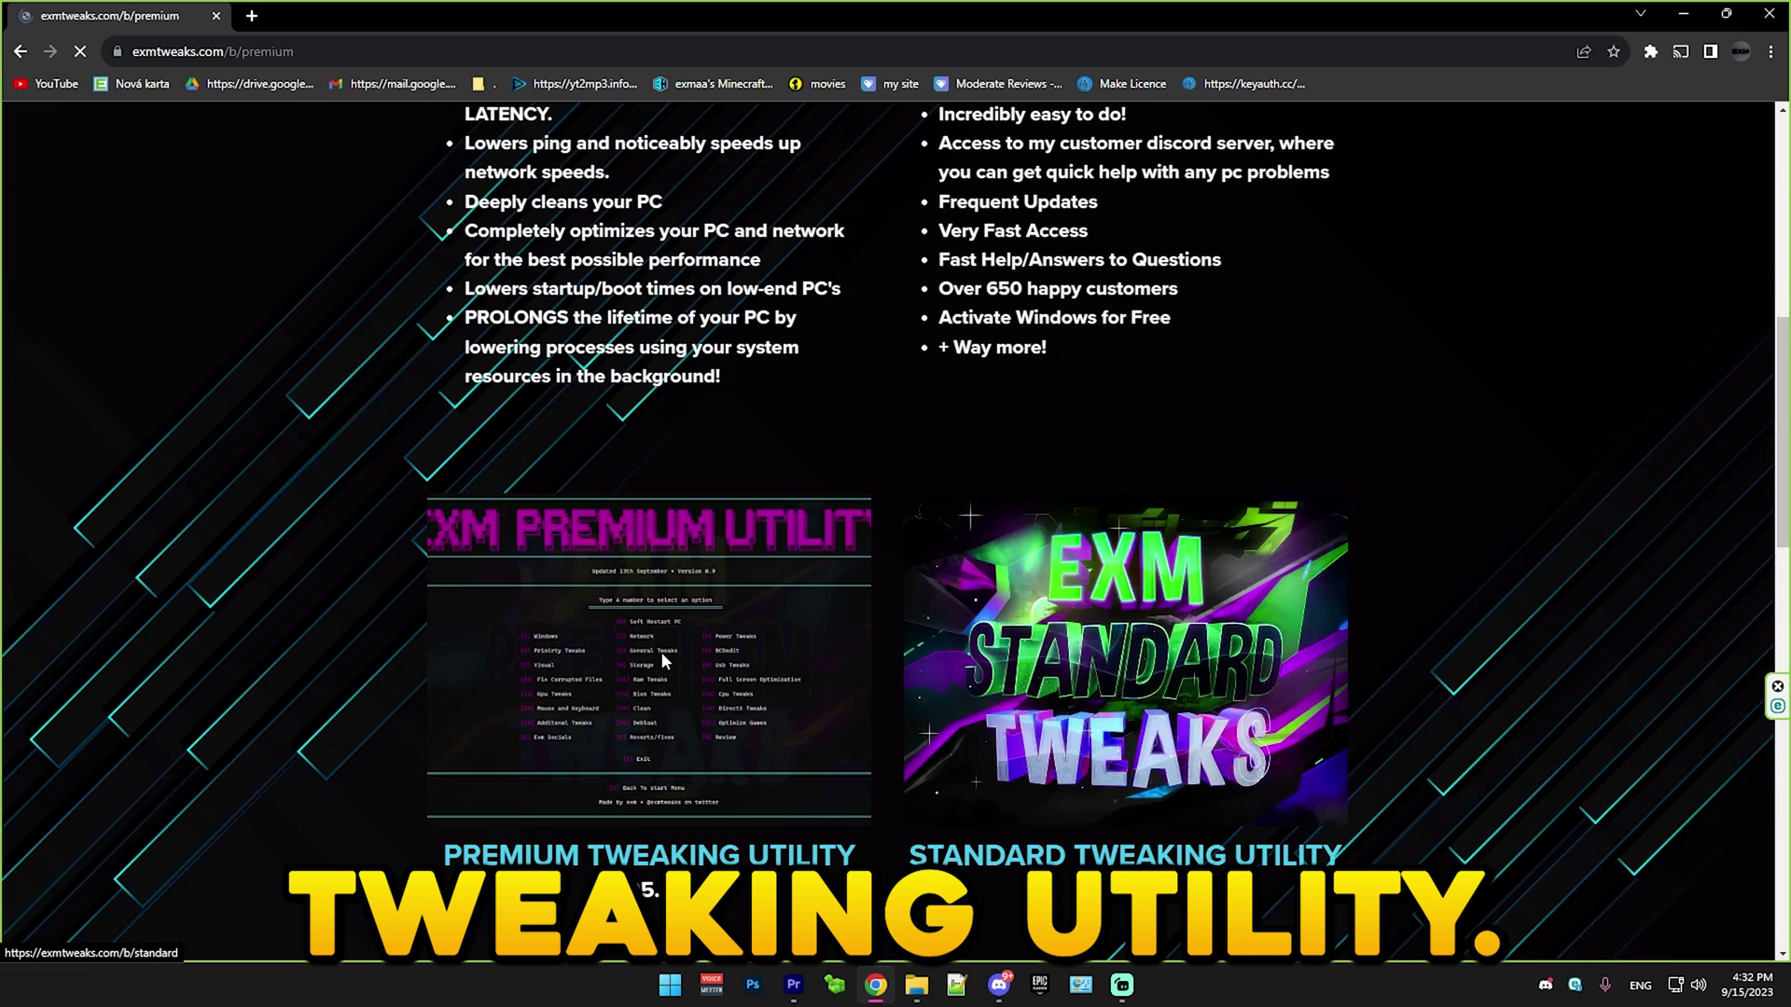
scroll(585, 643, down, 15)
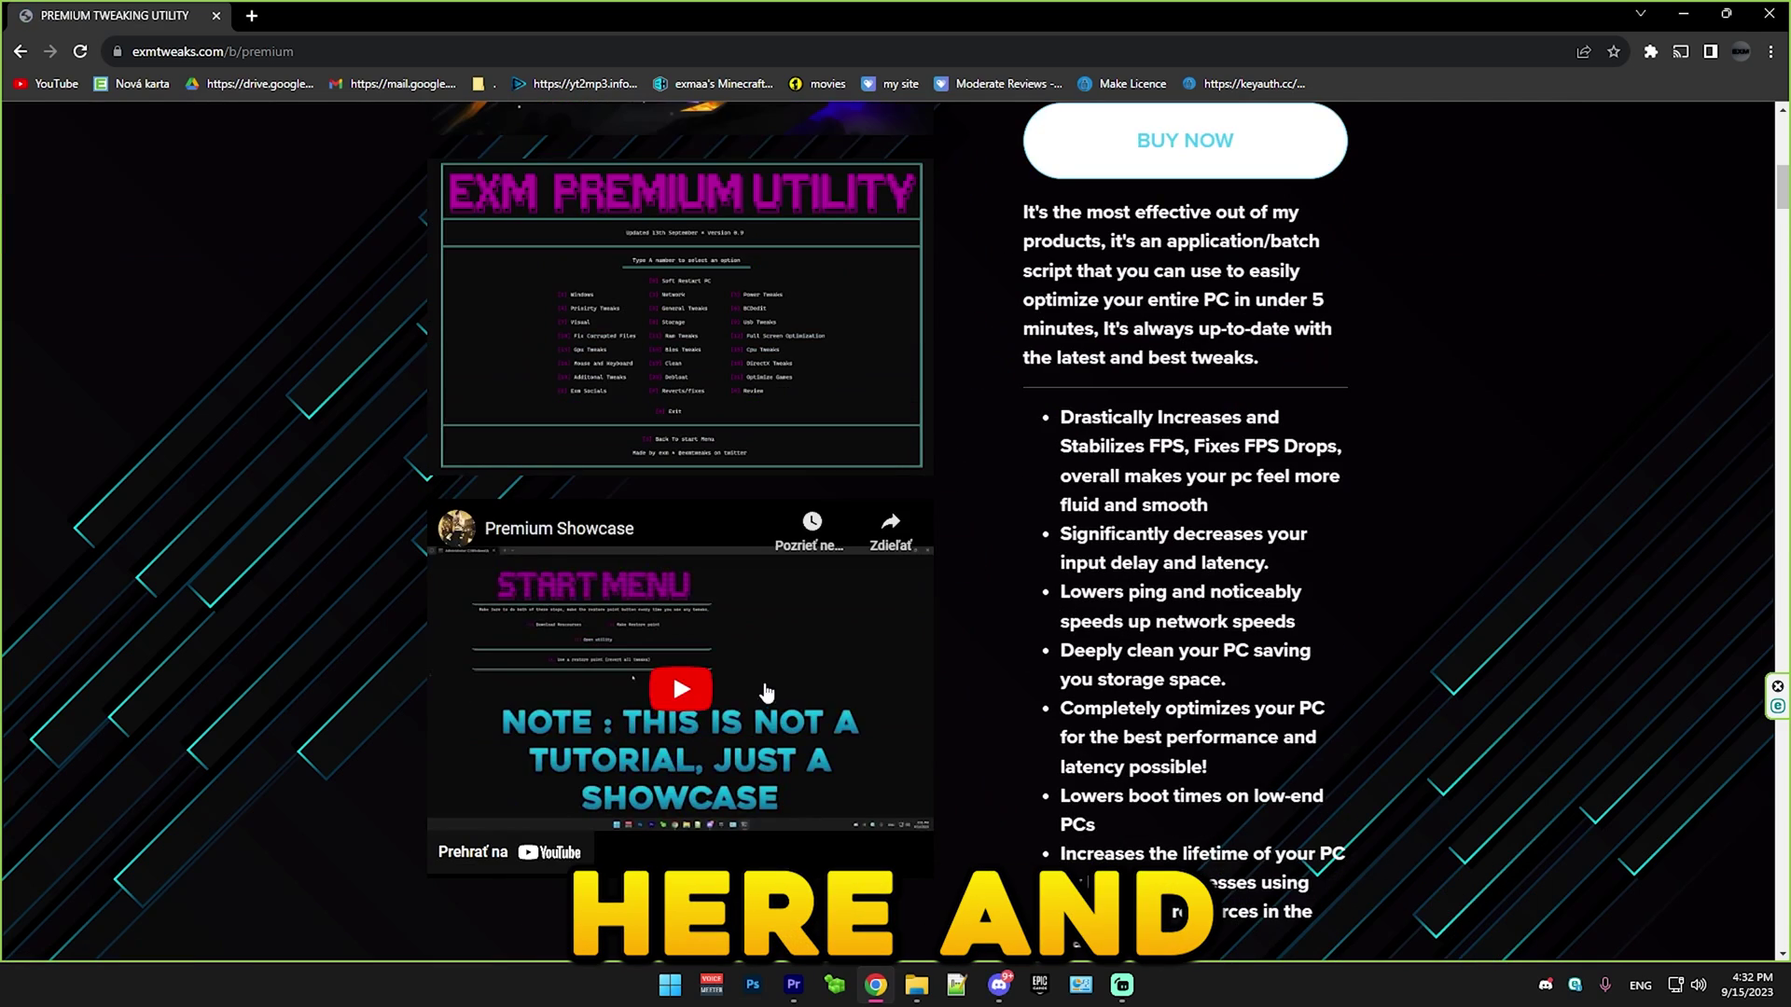
scroll(611, 697, down, 7)
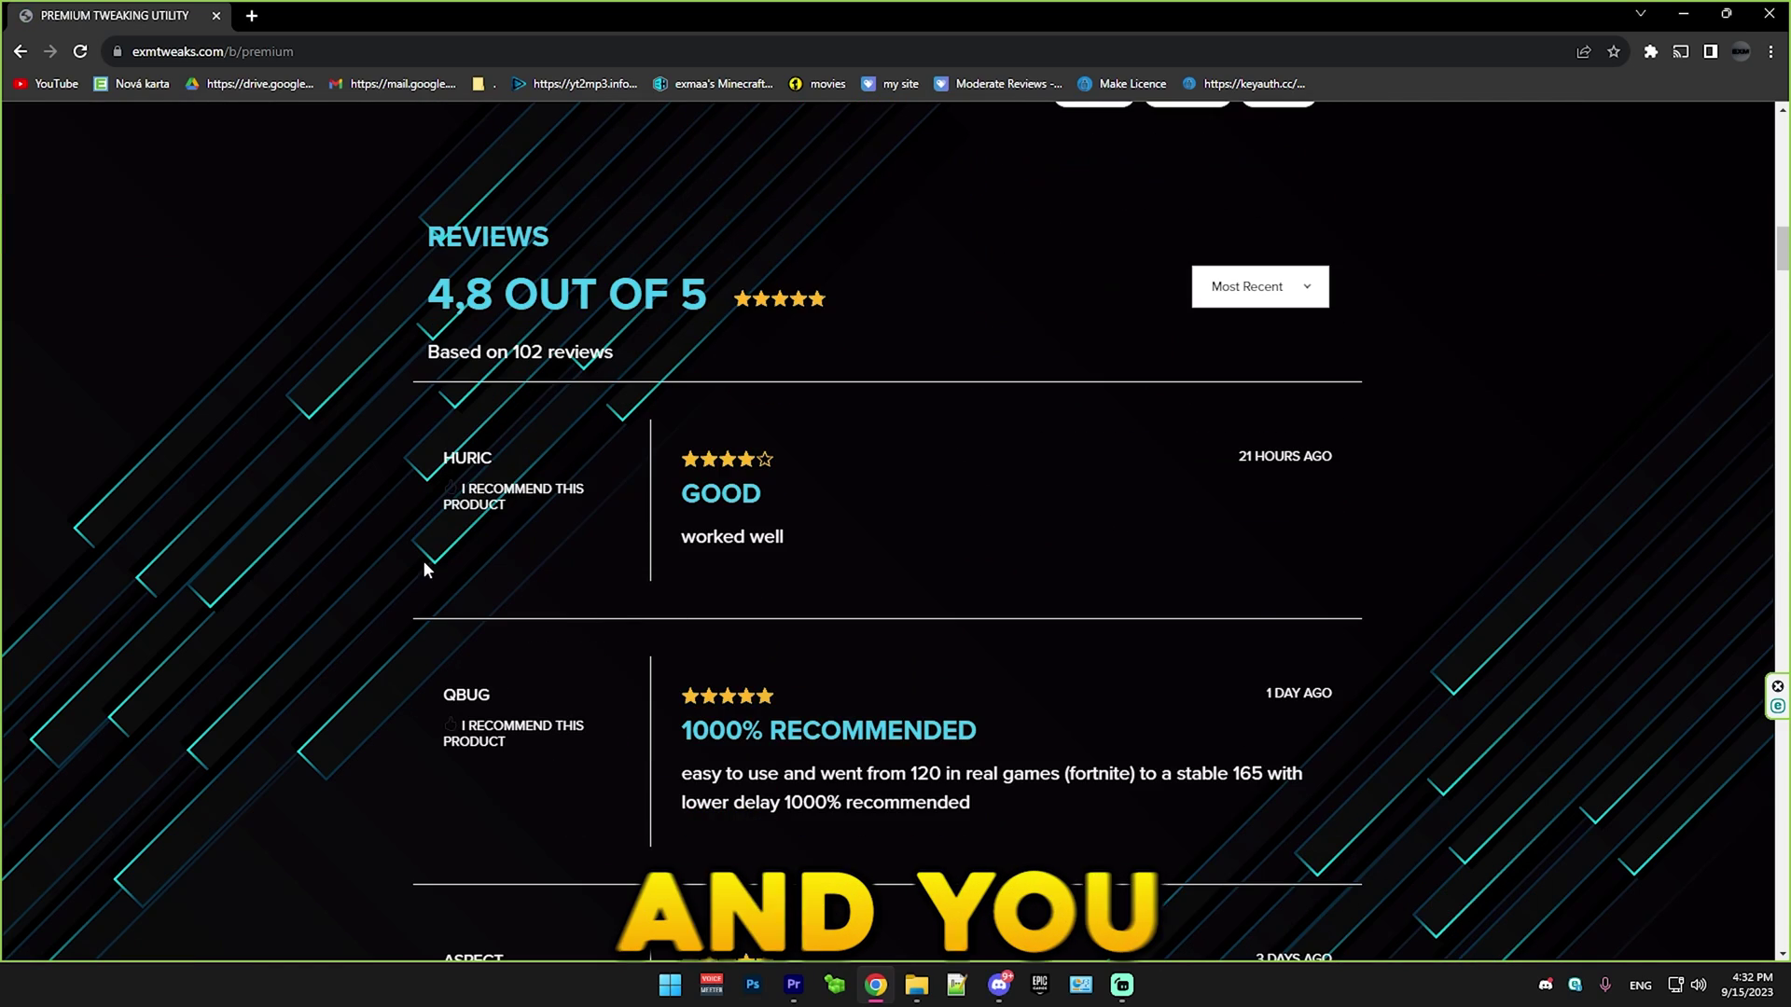